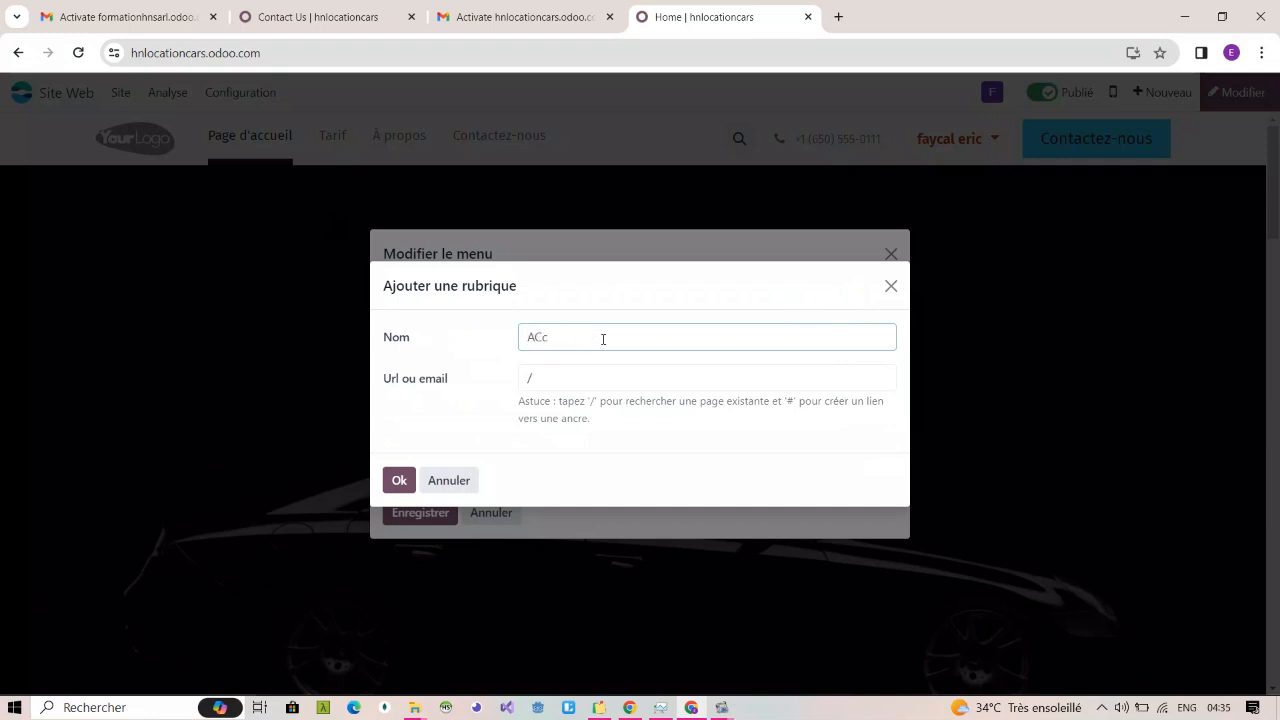
# Step: Rename the home page's menu entry as "Accueil", keeping its URL "/"
pyautogui.write('Accueil')
pyautogui.click(560, 380)
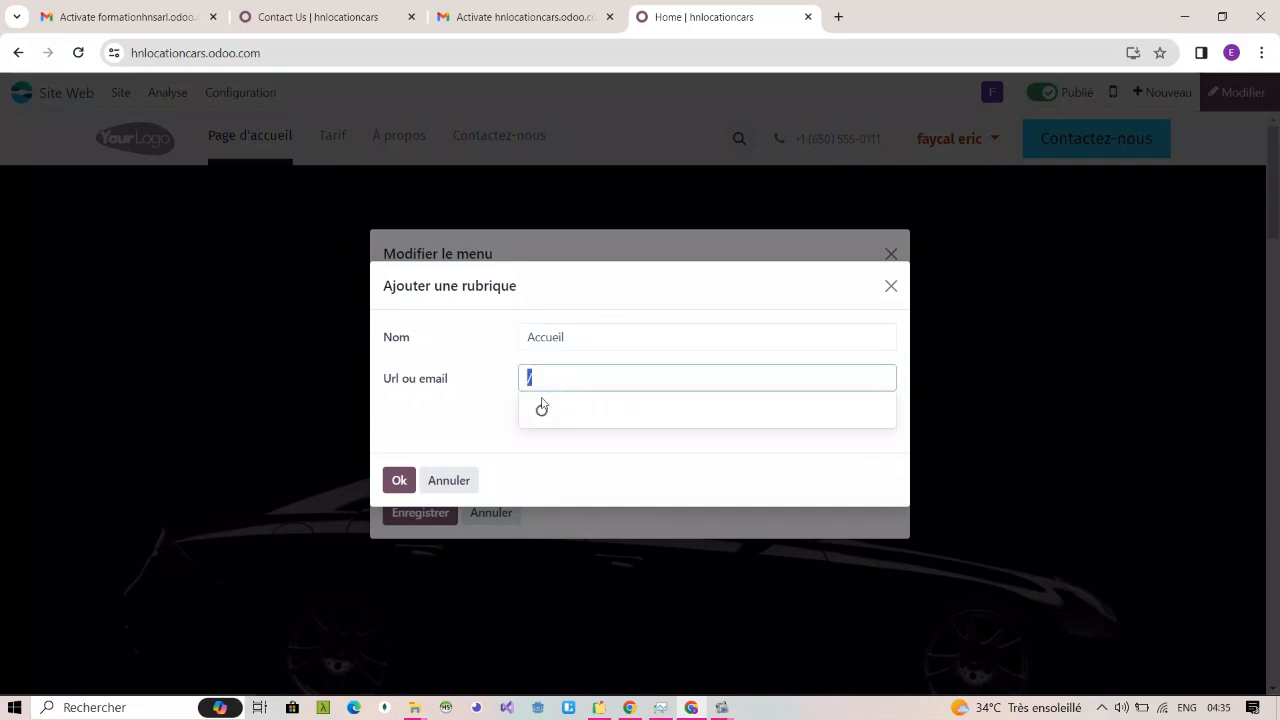
pyautogui.click(395, 481)
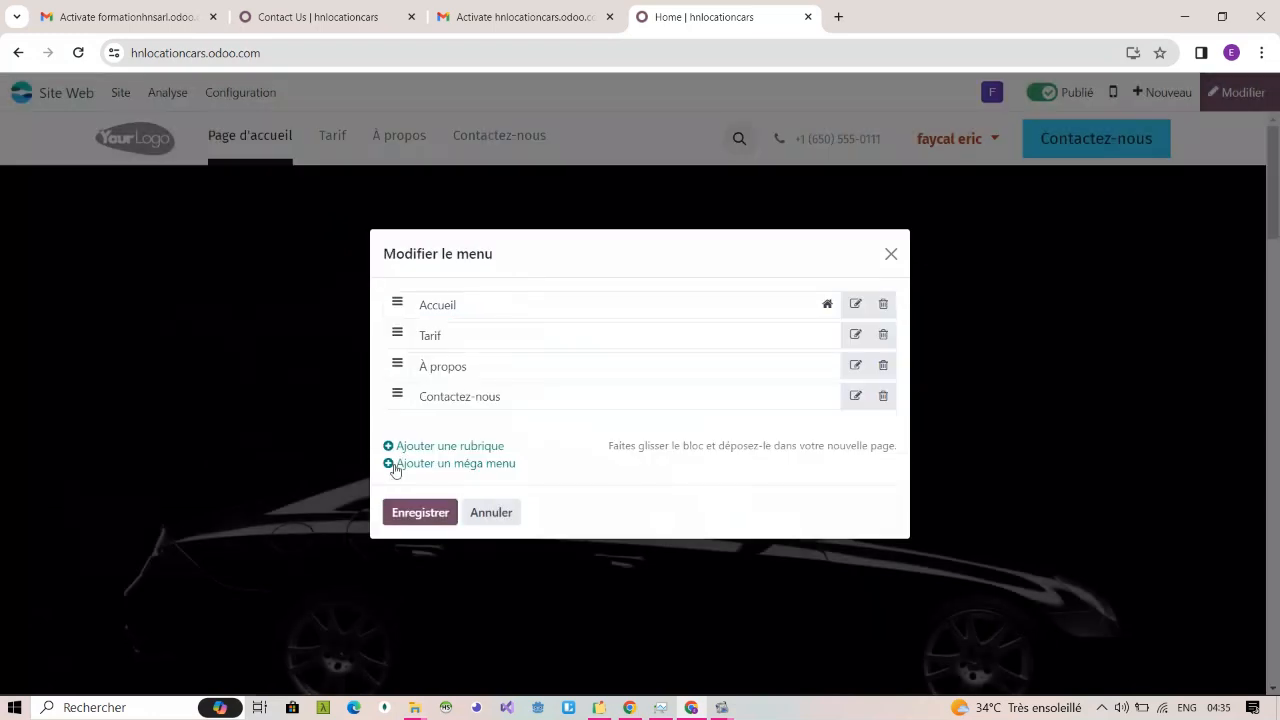
# Step: Rename the "À propos" menu entry as "À propos de nous"
pyautogui.click(856, 366)
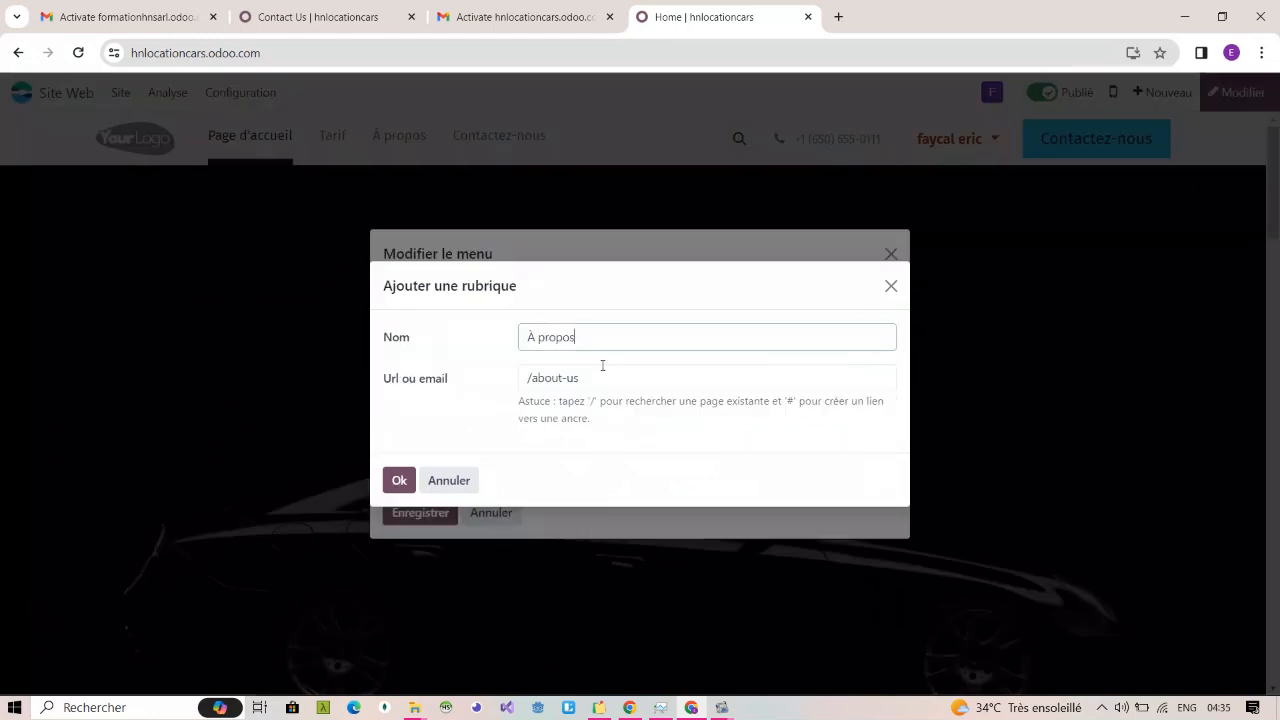
pyautogui.write('de nous')
pyautogui.click(397, 482)
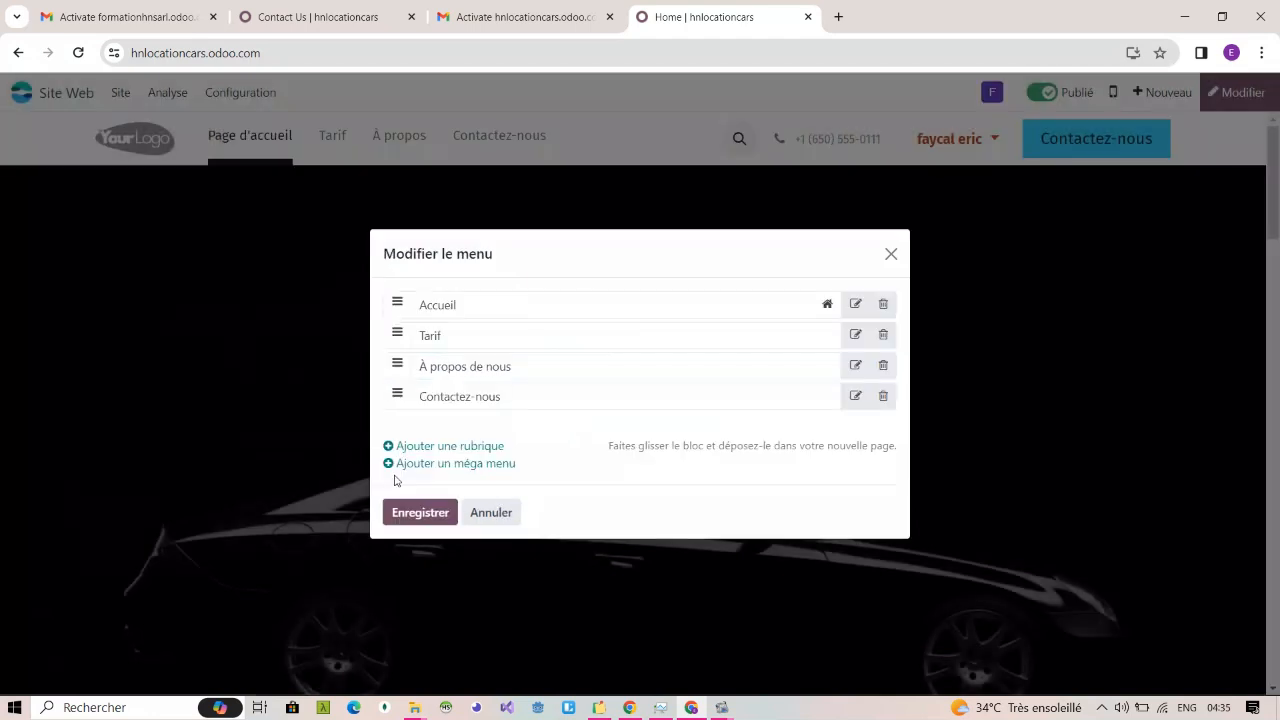
# Step: Rename the "Contactez-nous" menu entry as "Prenez rendez-vous" and save the site menu
pyautogui.click(855, 397)
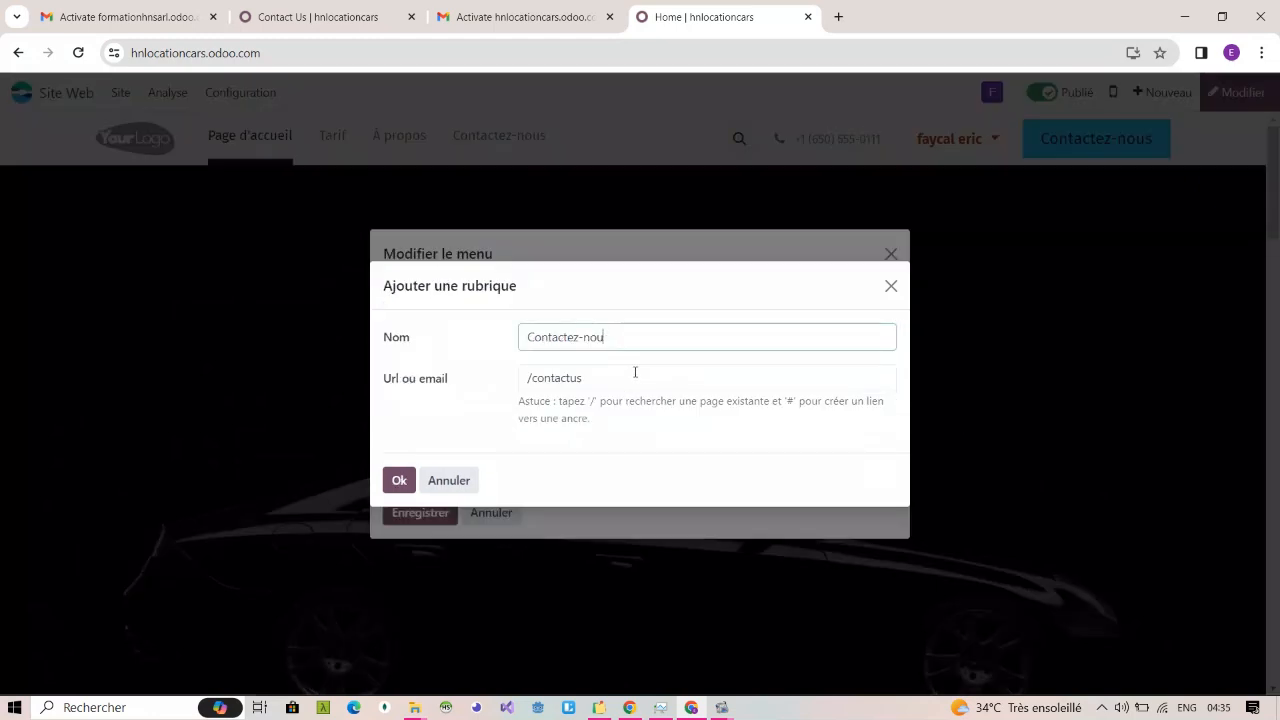
pyautogui.press('BackSpace')
pyautogui.press('BackSpace')
pyautogui.press('BackSpace')
pyautogui.press('BackSpace')
pyautogui.press('BackSpace')
pyautogui.press('BackSpace')
pyautogui.press('BackSpace')
pyautogui.press('BackSpace')
pyautogui.press('BackSpace')
pyautogui.press('BackSpace')
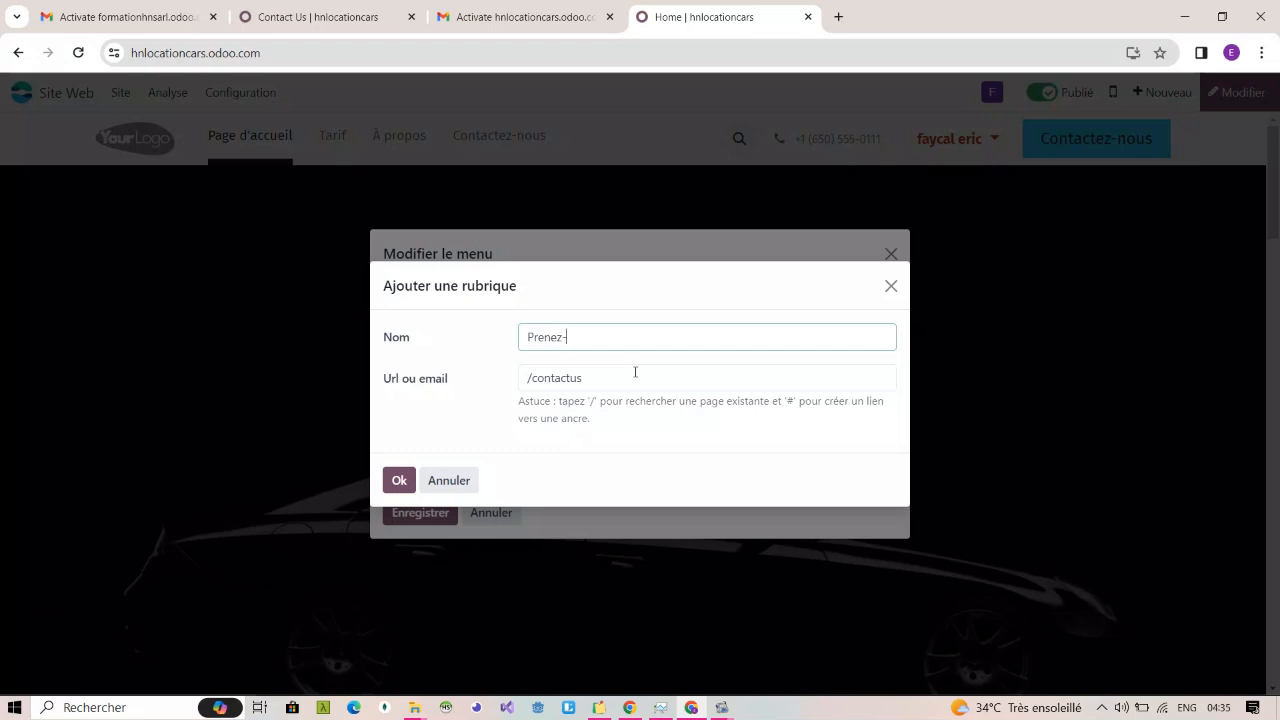
pyautogui.write('rendez')
pyautogui.click(398, 479)
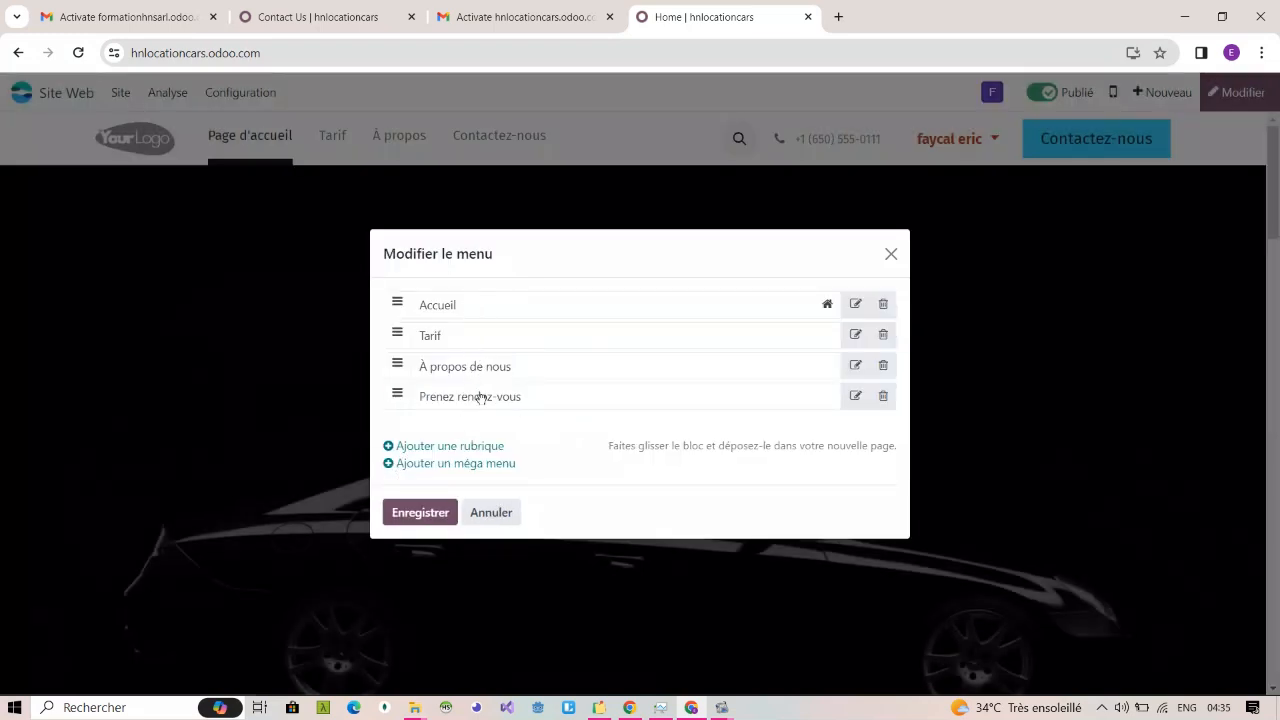
pyautogui.click(437, 513)
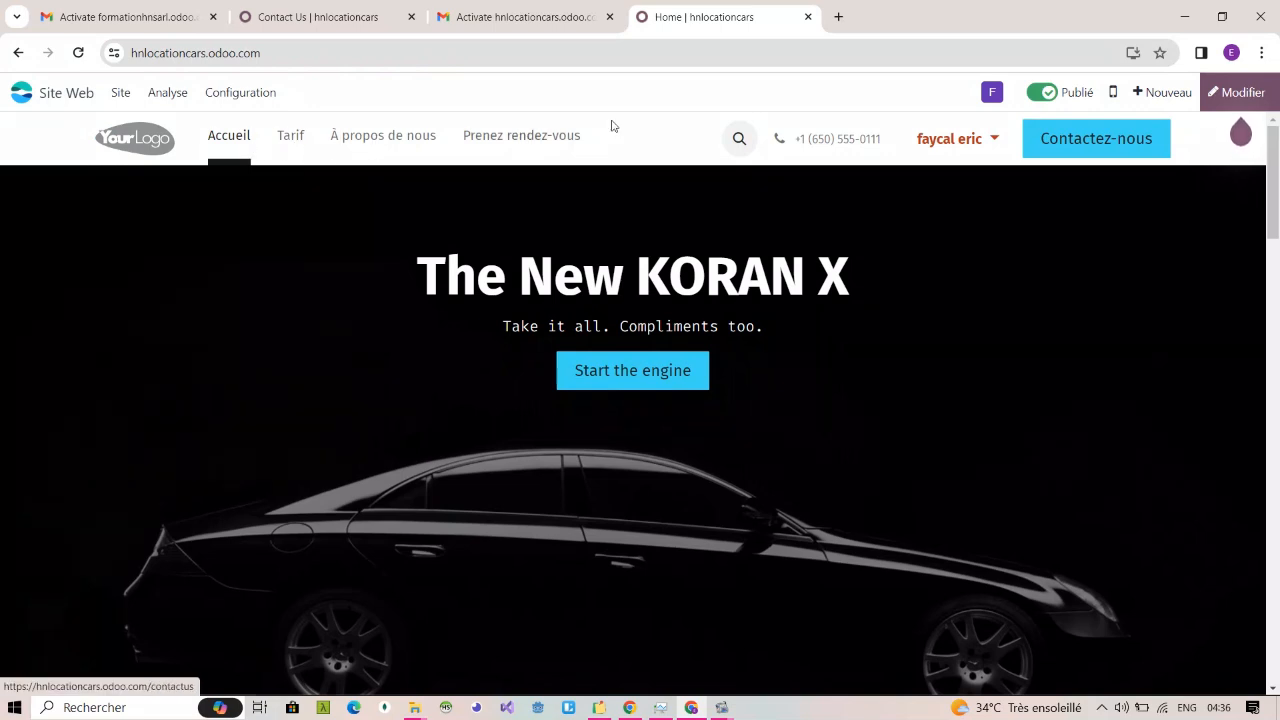
# Step: Start editing the home page and switch the header to the template with a rounded, inset bar
pyautogui.click(1238, 93)
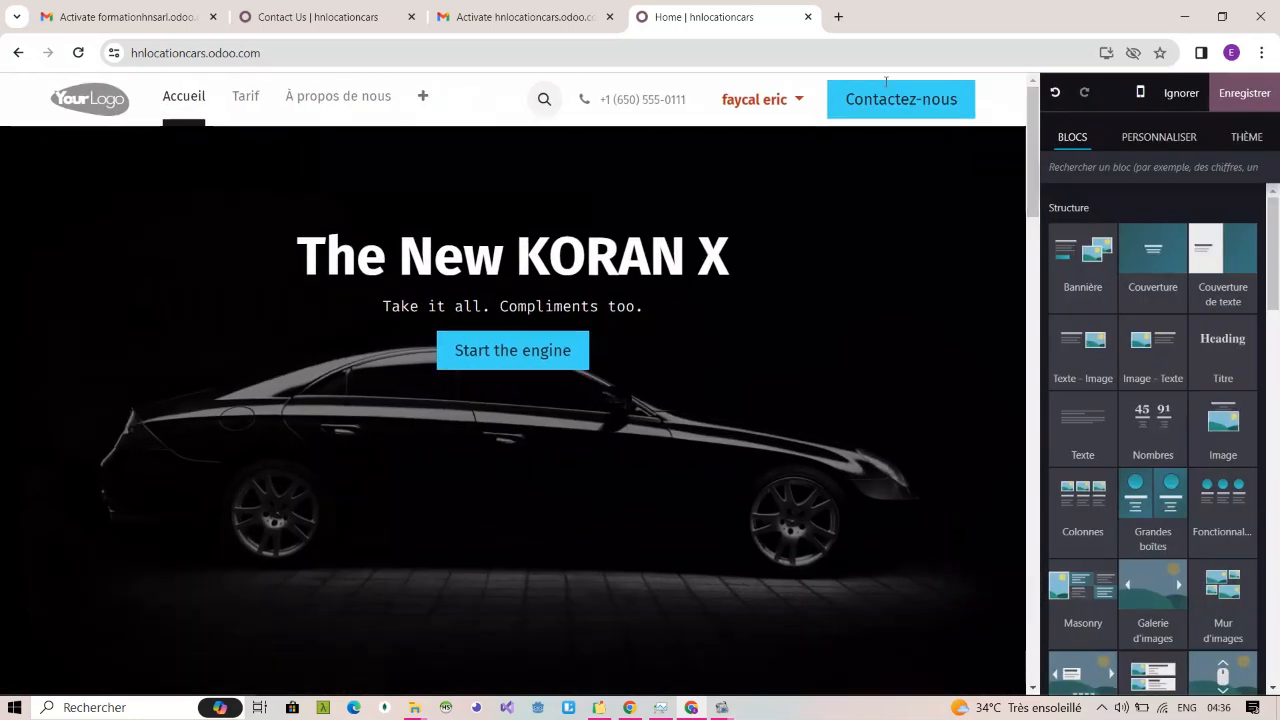
pyautogui.click(1003, 103)
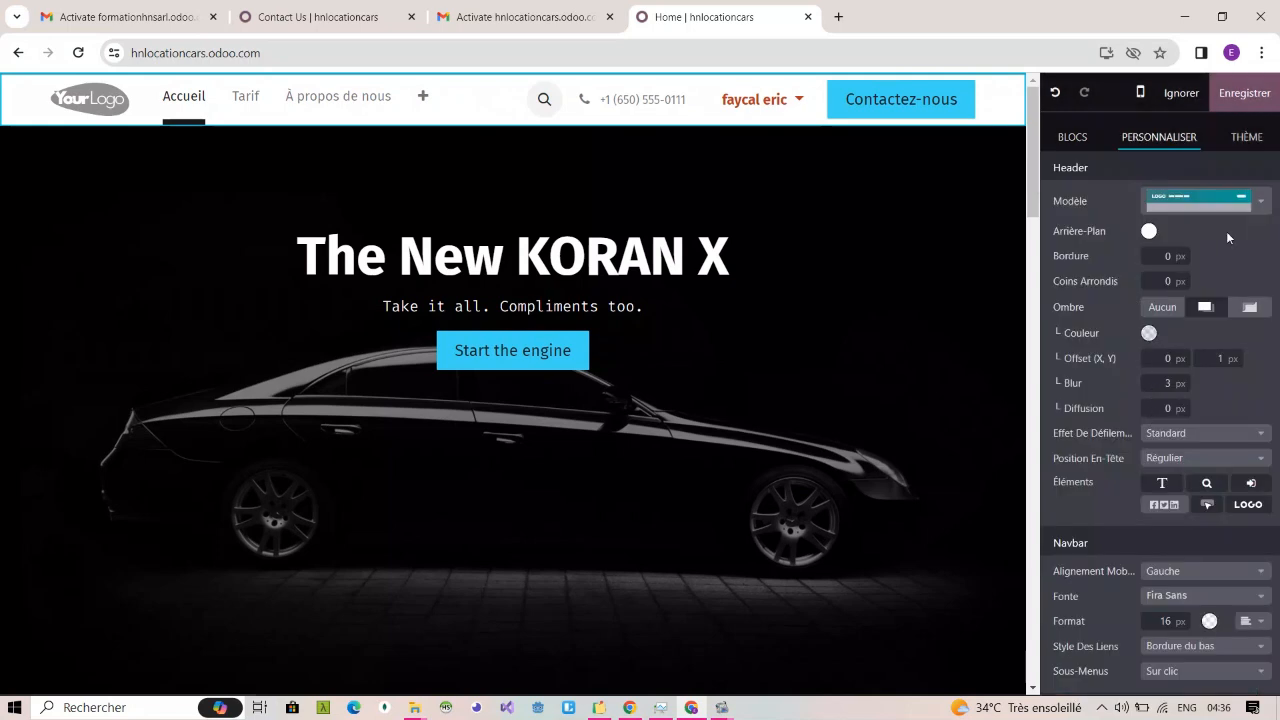
pyautogui.click(1256, 205)
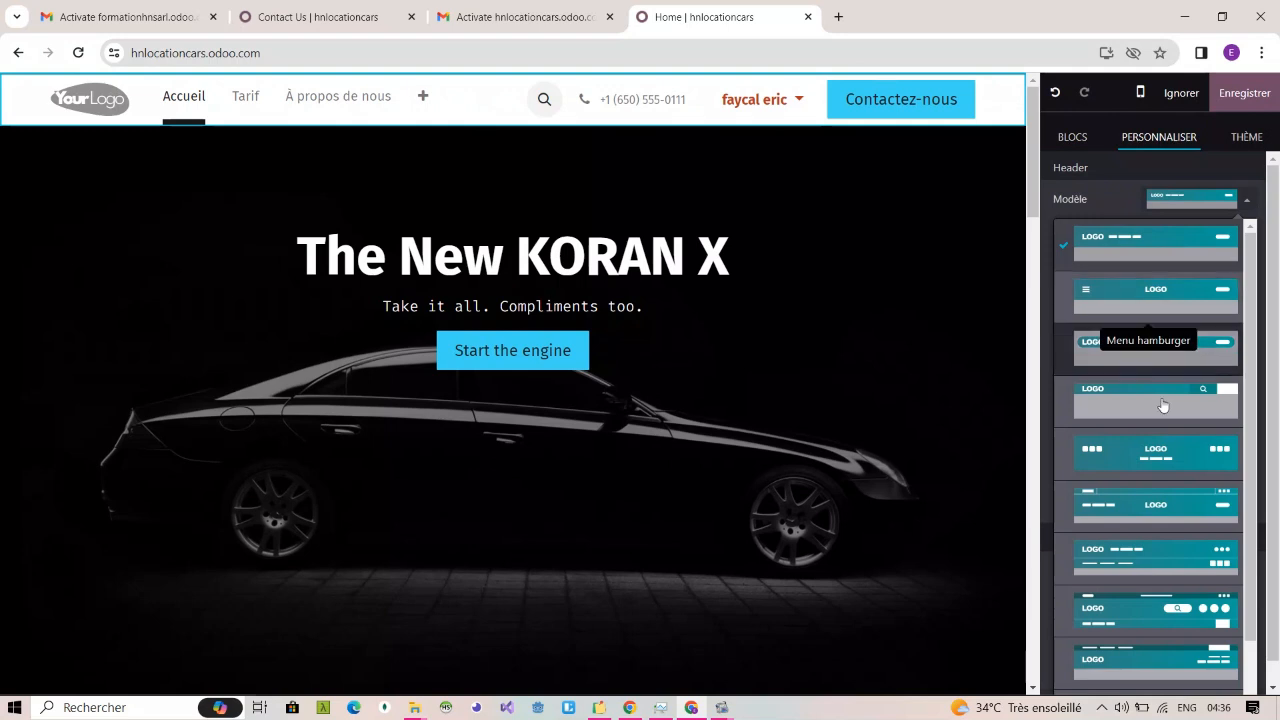
pyautogui.click(1198, 350)
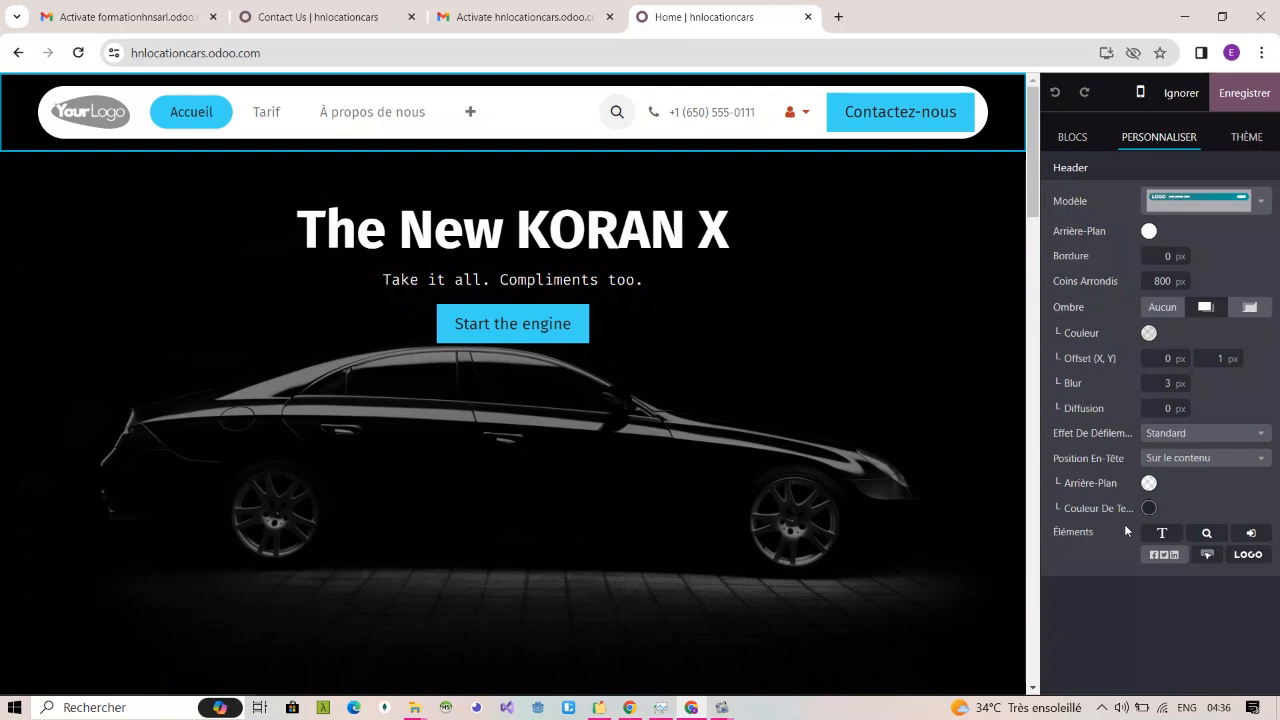
# Step: Hide the "Contactez-nous" button and the search icon from the header
pyautogui.click(1207, 556)
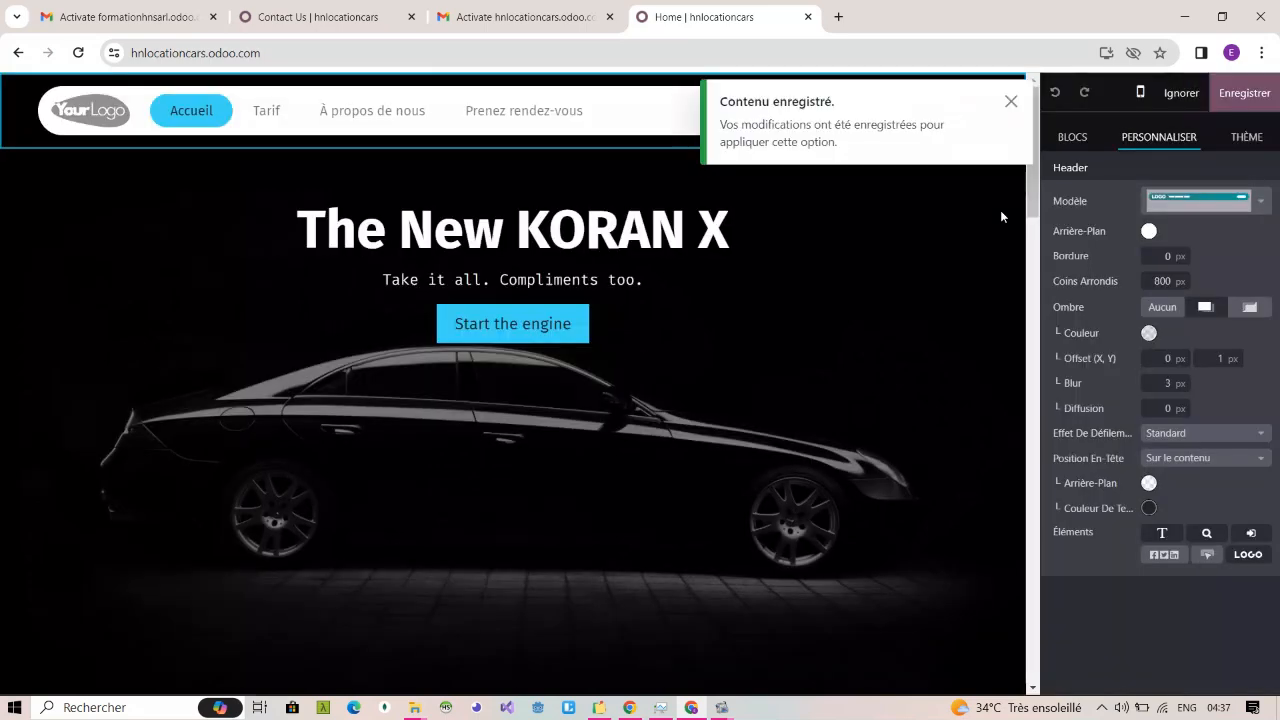
pyautogui.click(1010, 101)
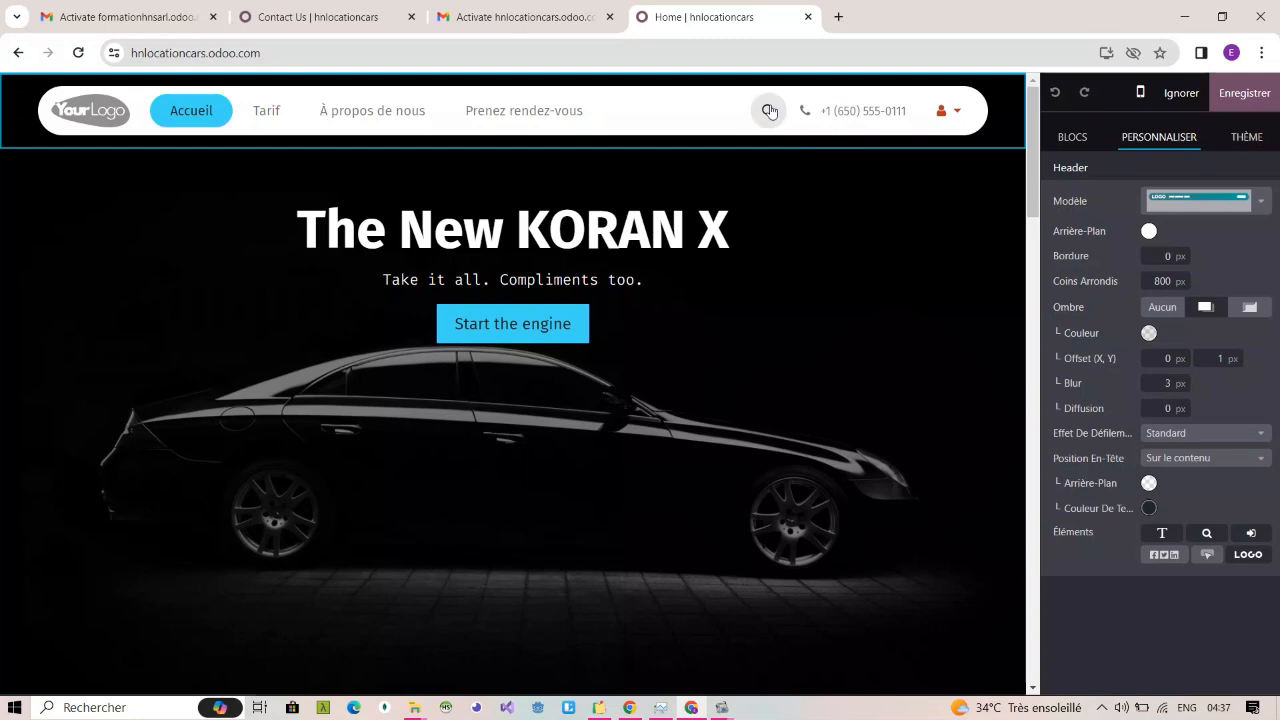
pyautogui.click(1210, 534)
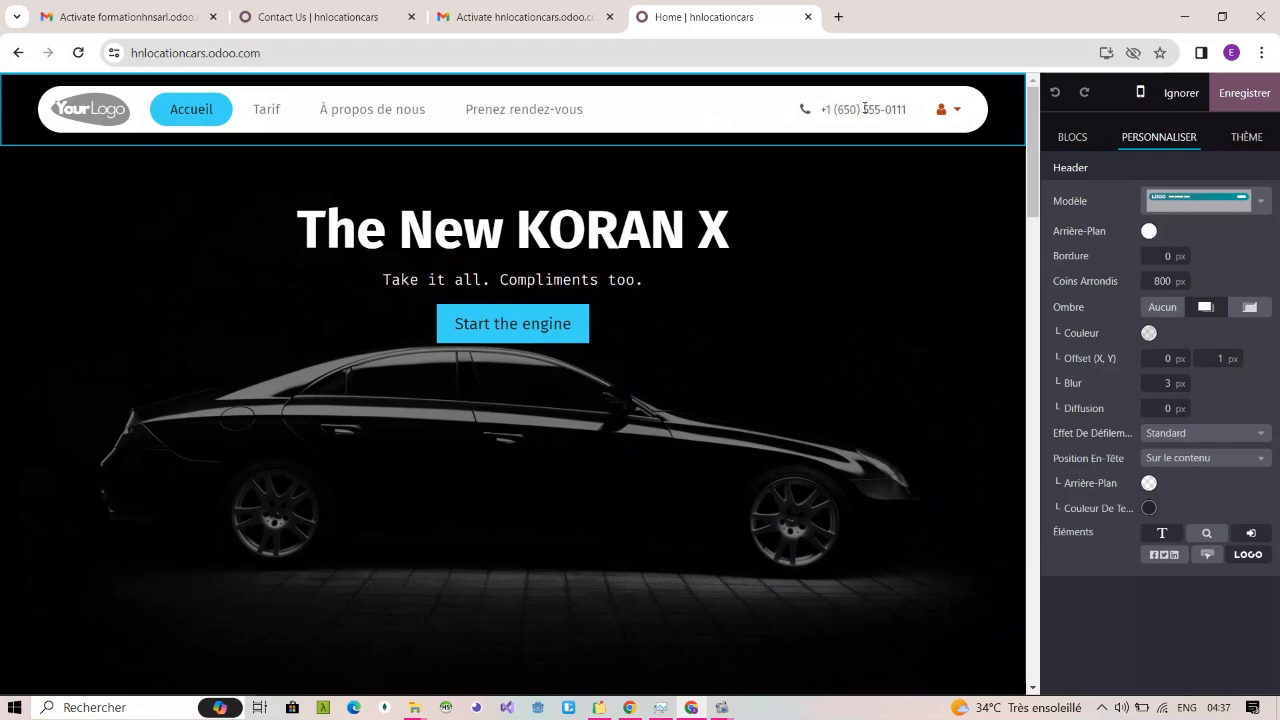
# Step: Look through the available building blocks and the customization options of the home page's cover section
pyautogui.click(917, 277)
pyautogui.scroll(-1, 919, 275)
pyautogui.scroll(1, 919, 275)
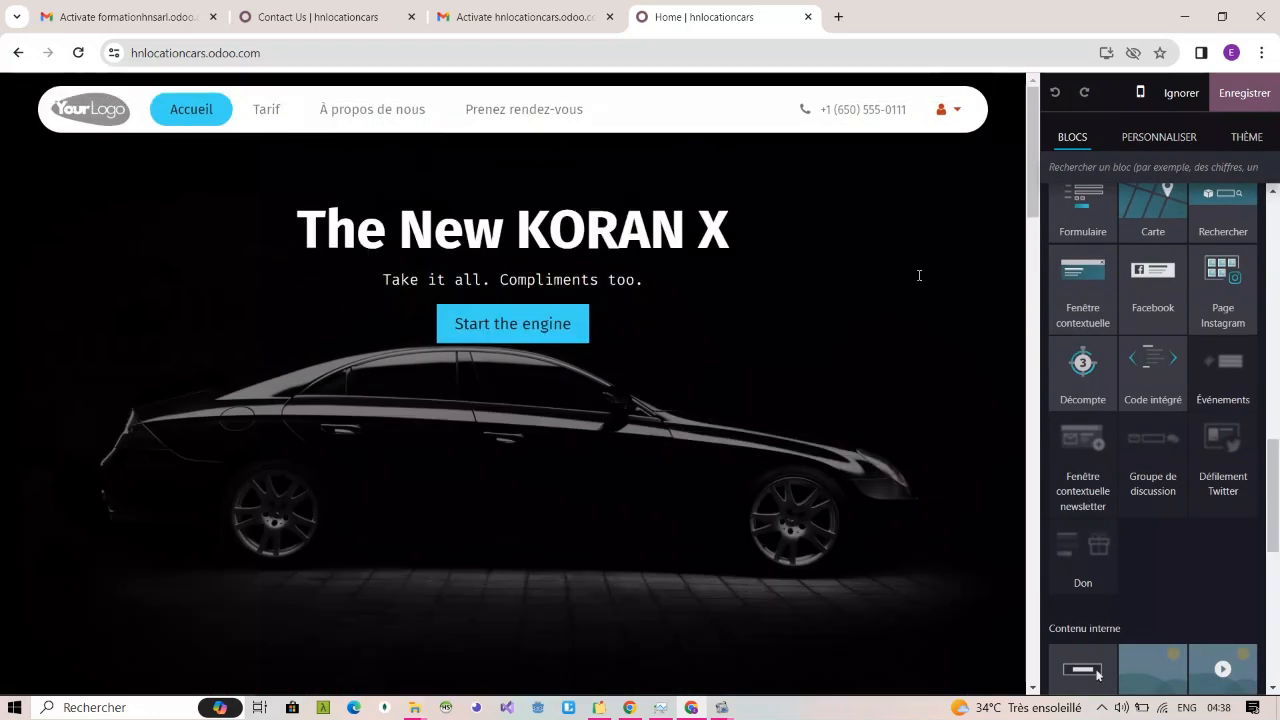
pyautogui.click(919, 275)
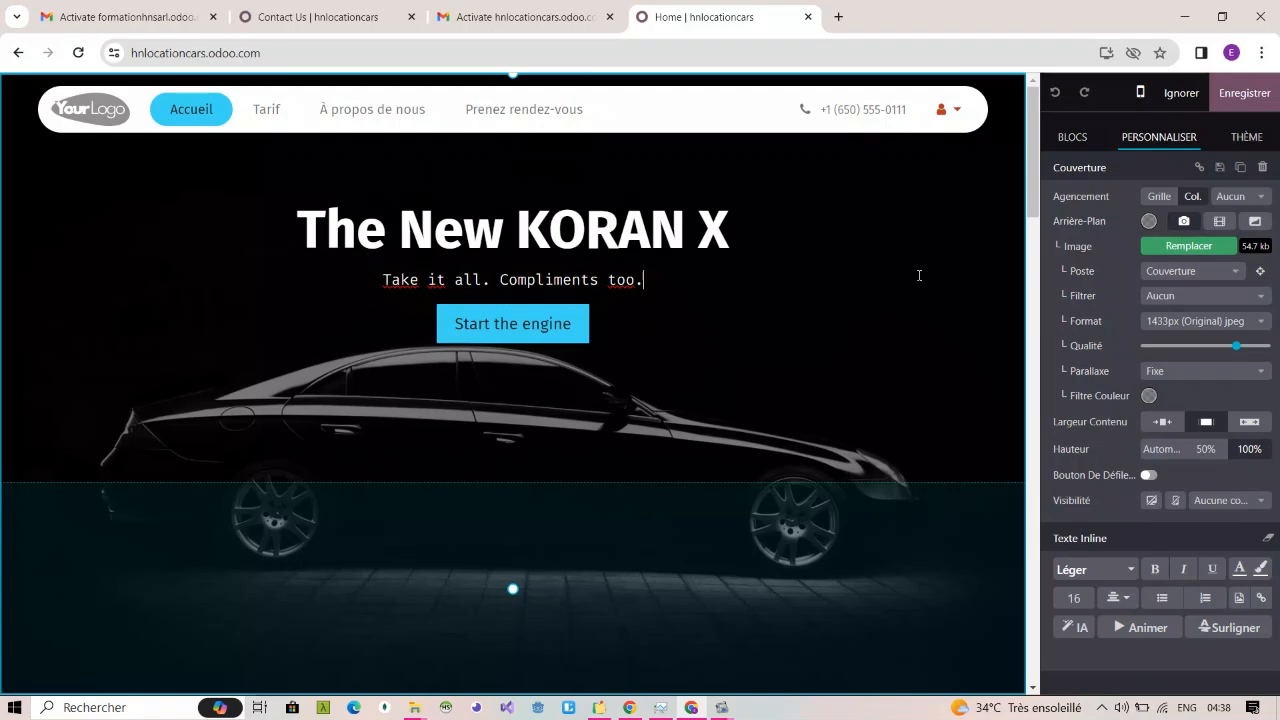
pyautogui.click(1072, 137)
pyautogui.scroll(10, 1187, 295)
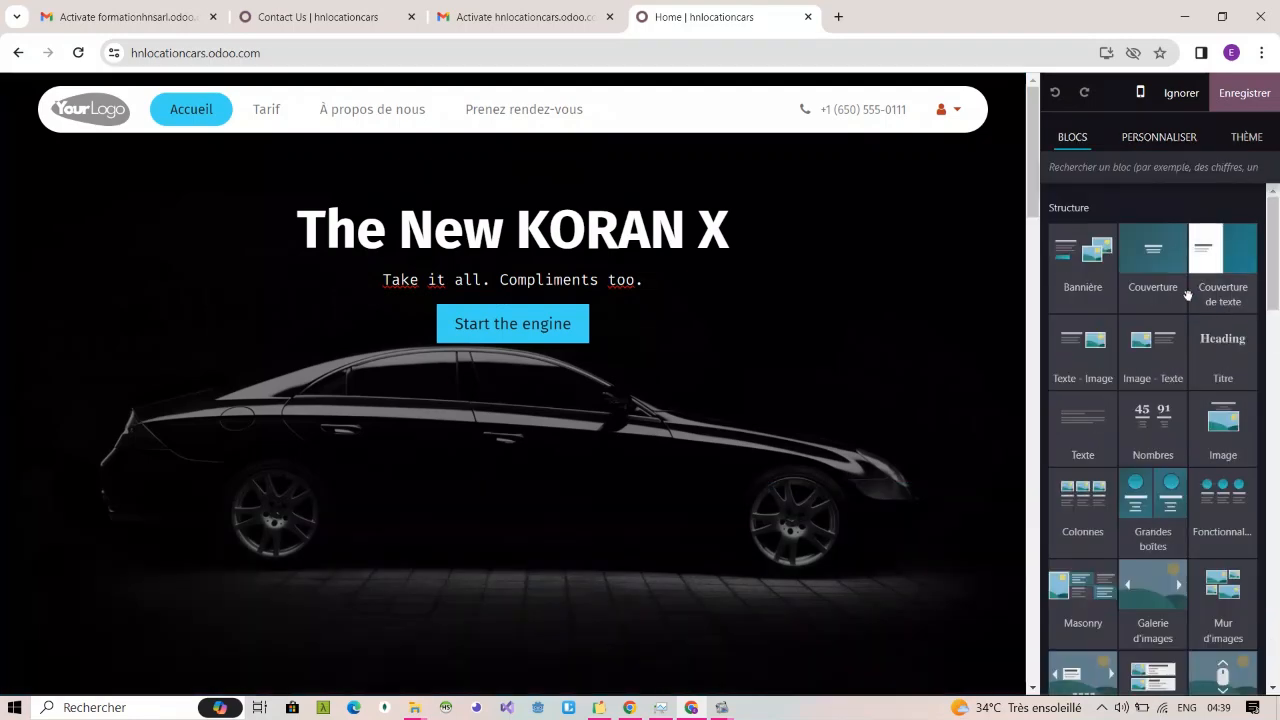
pyautogui.click(763, 301)
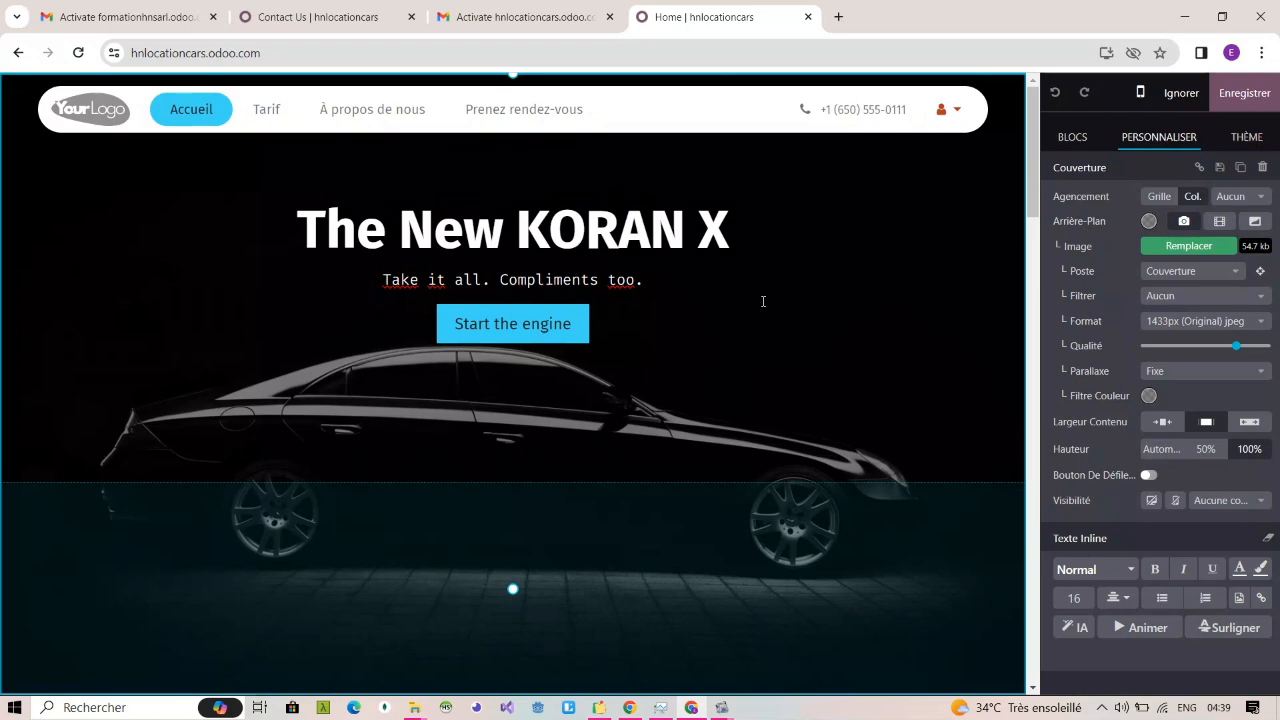
pyautogui.click(1078, 134)
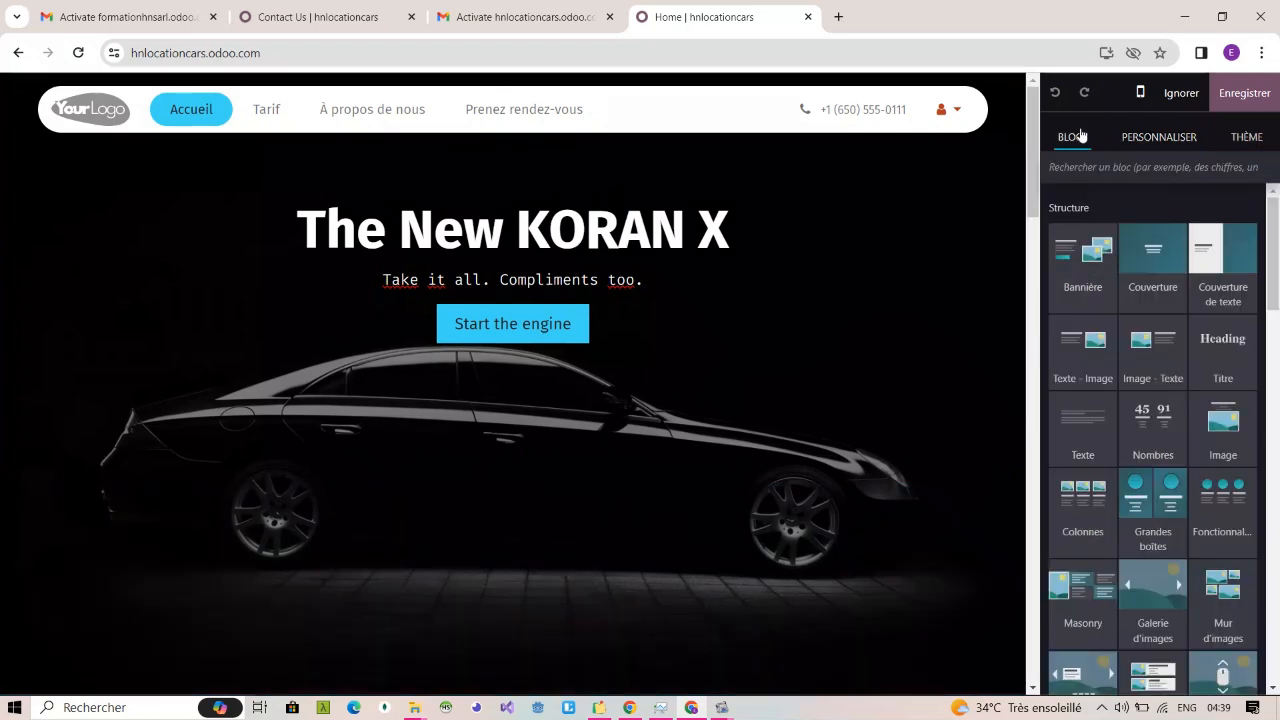
pyautogui.click(1135, 131)
pyautogui.click(838, 264)
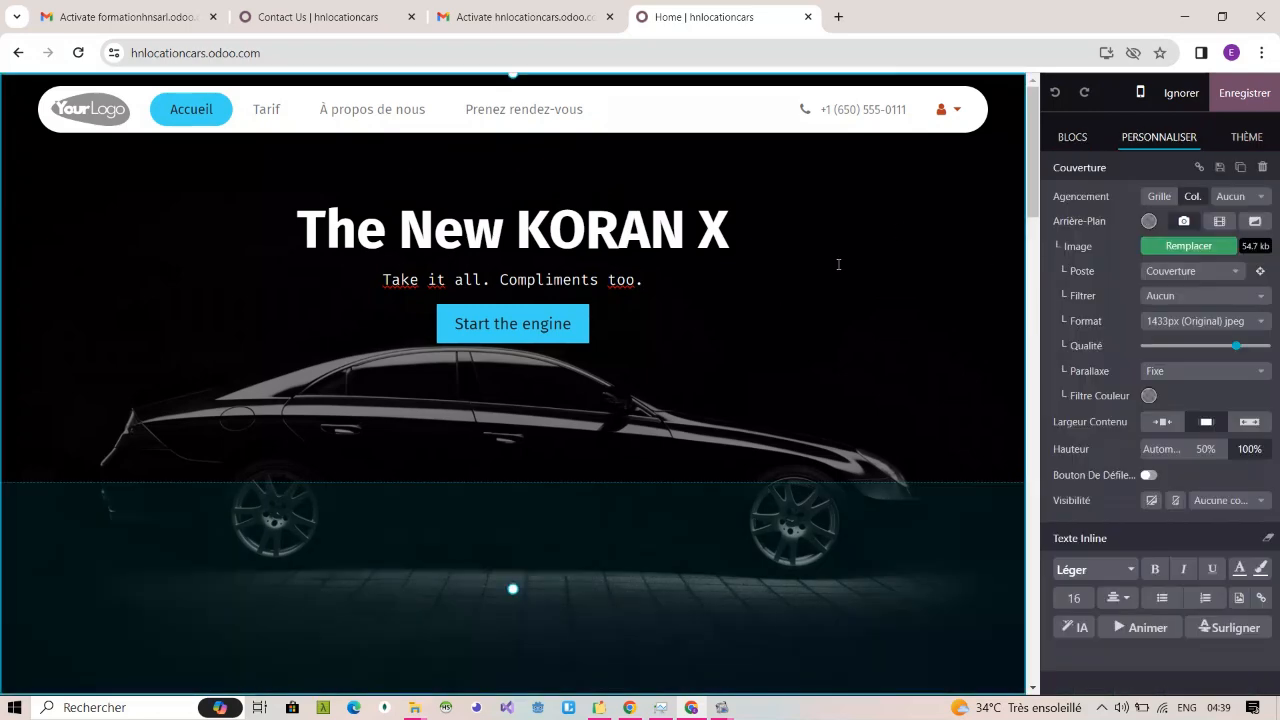
pyautogui.scroll(-3, 839, 265)
pyautogui.scroll(3, 839, 265)
# Step: Replace the cover's headline with "La Nouveaute a votre porte"
pyautogui.tripleClick(571, 244)
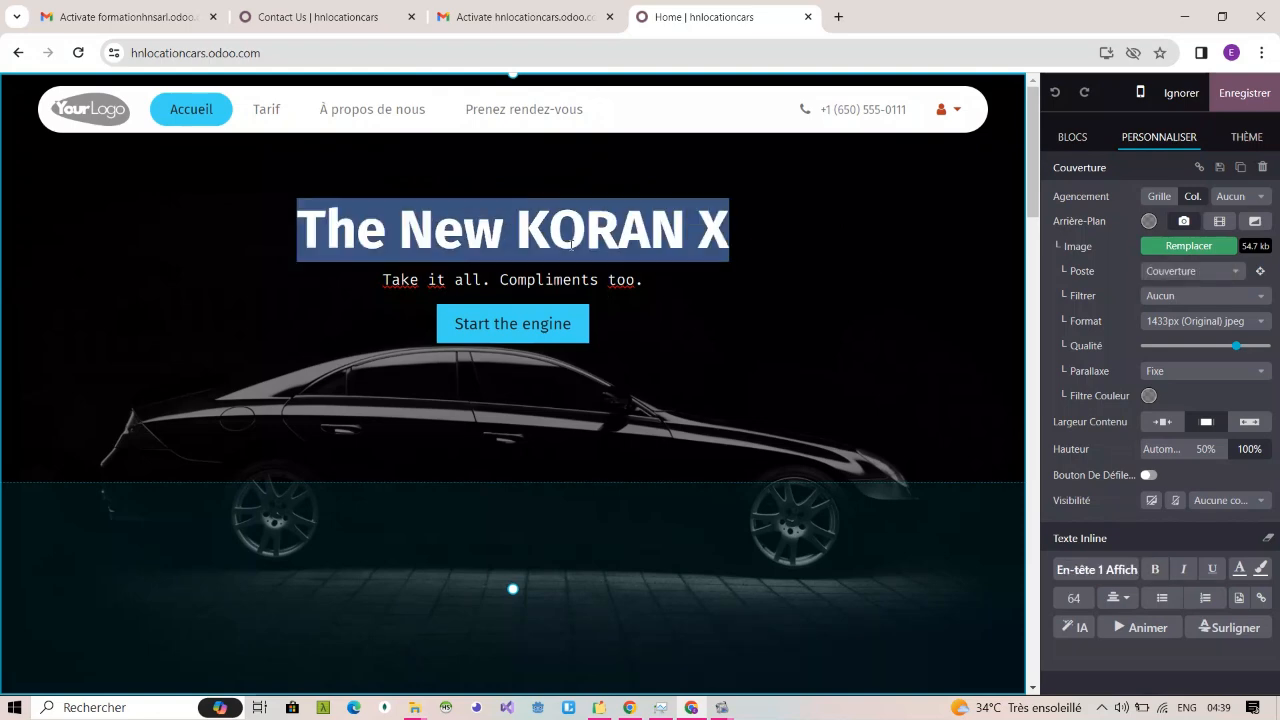
pyautogui.write('la')
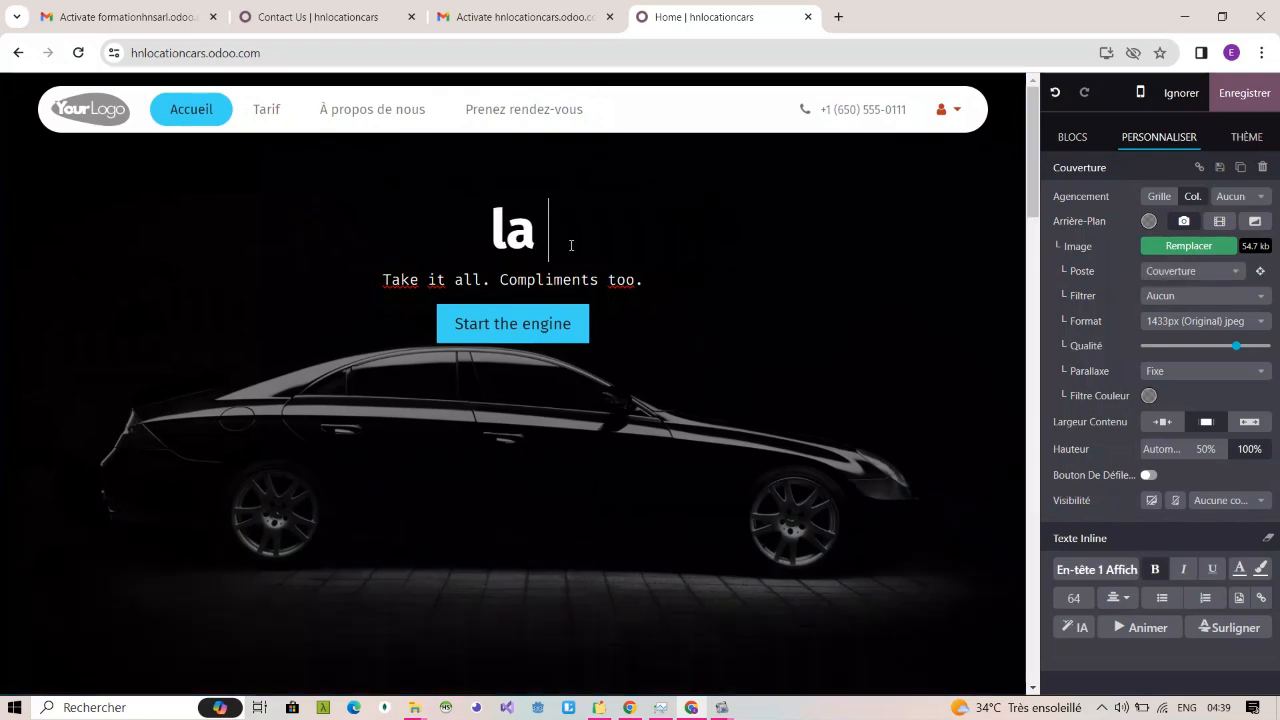
pyautogui.press('BackSpace')
pyautogui.press('BackSpace')
pyautogui.write('LA')
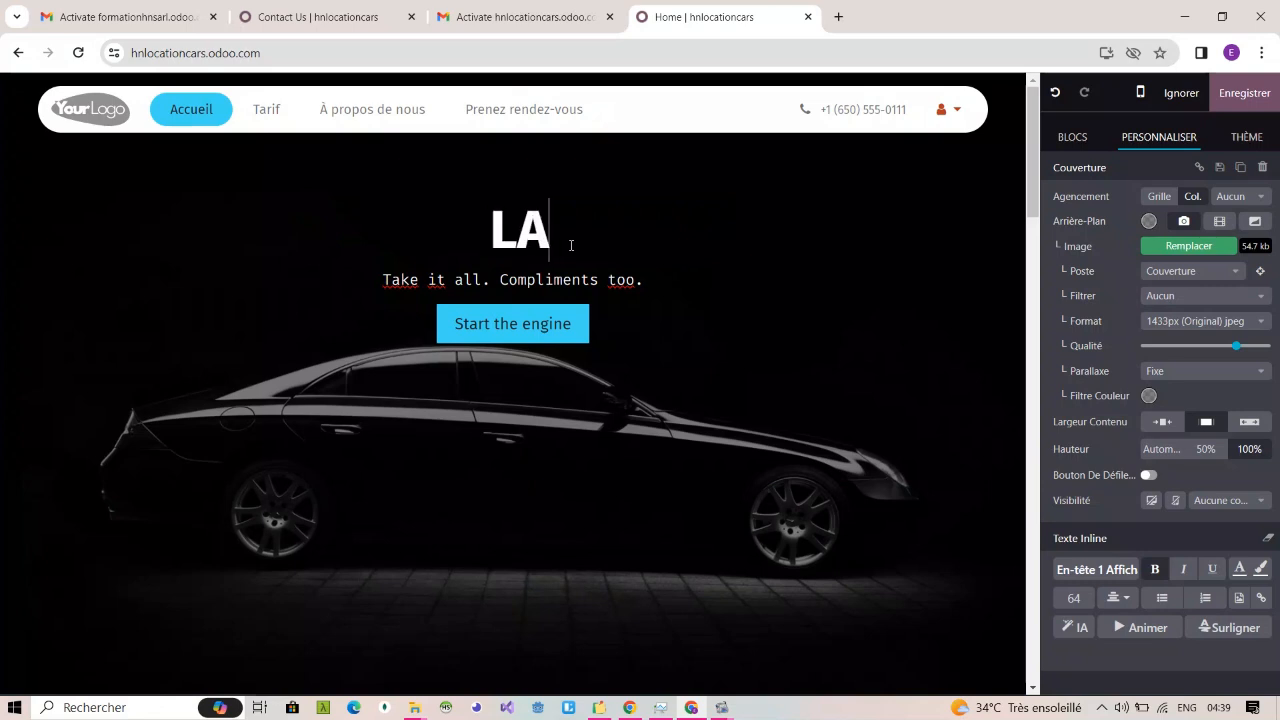
pyautogui.press('BackSpace')
pyautogui.press('BackSpace')
pyautogui.write('La Nou')
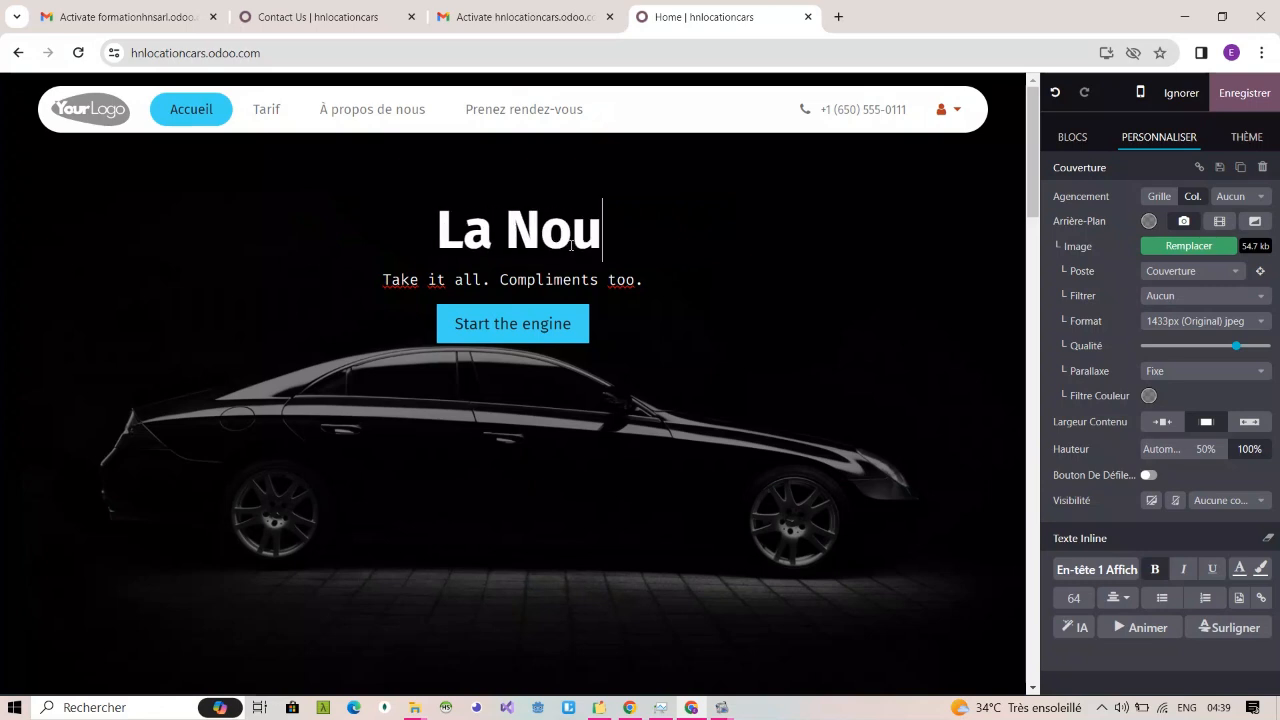
pyautogui.write('veaute a vo')
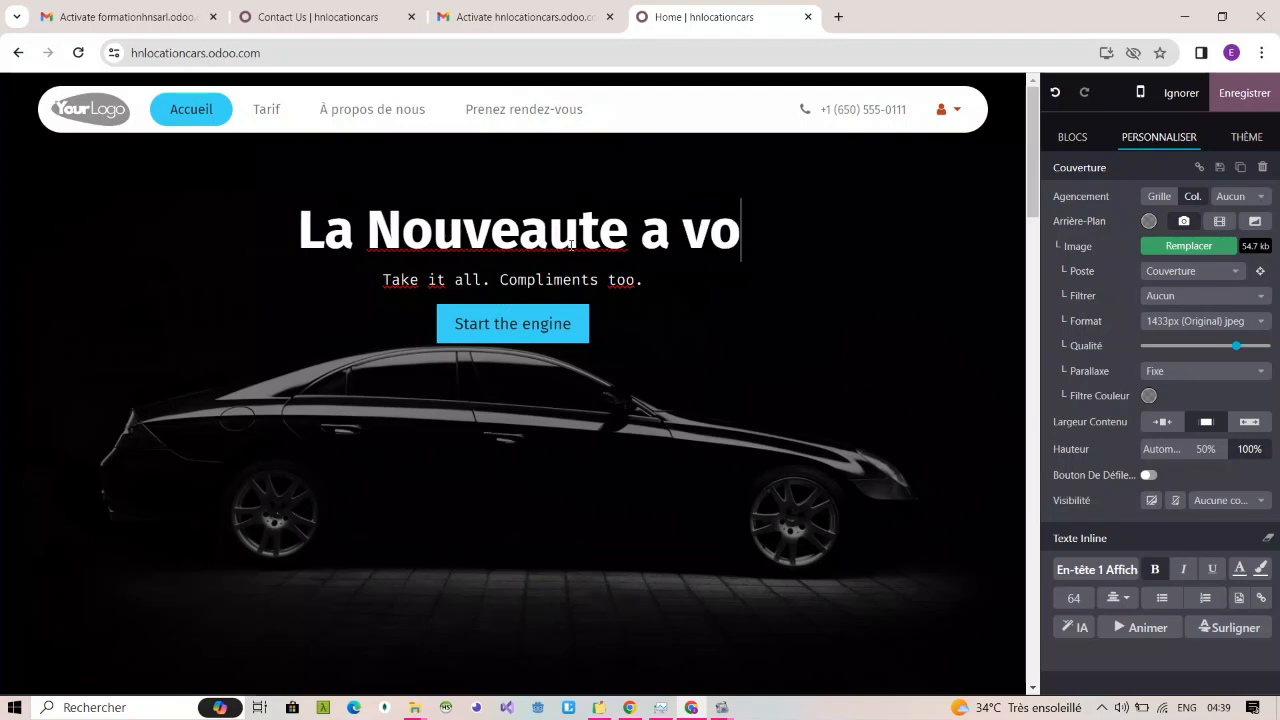
pyautogui.write('tre porte')
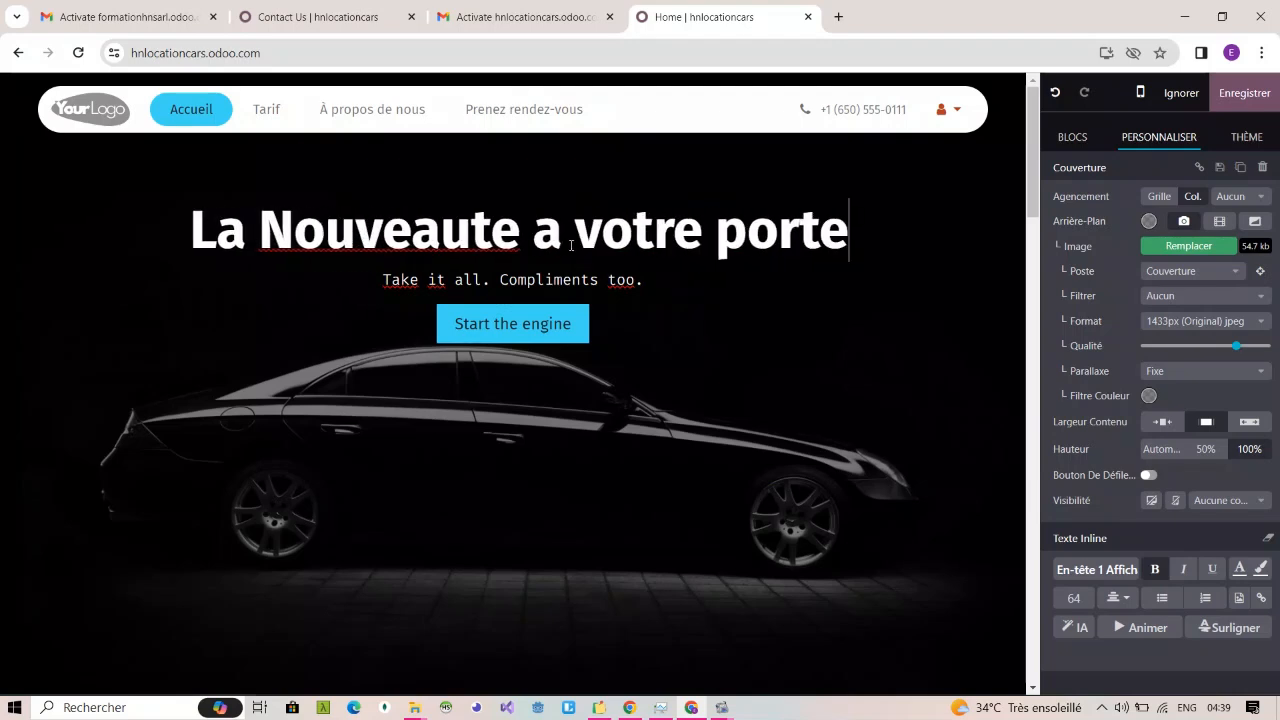
# Step: Replace the tagline under the cover's headline with "service complet de location de vehicule"
pyautogui.tripleClick(536, 283)
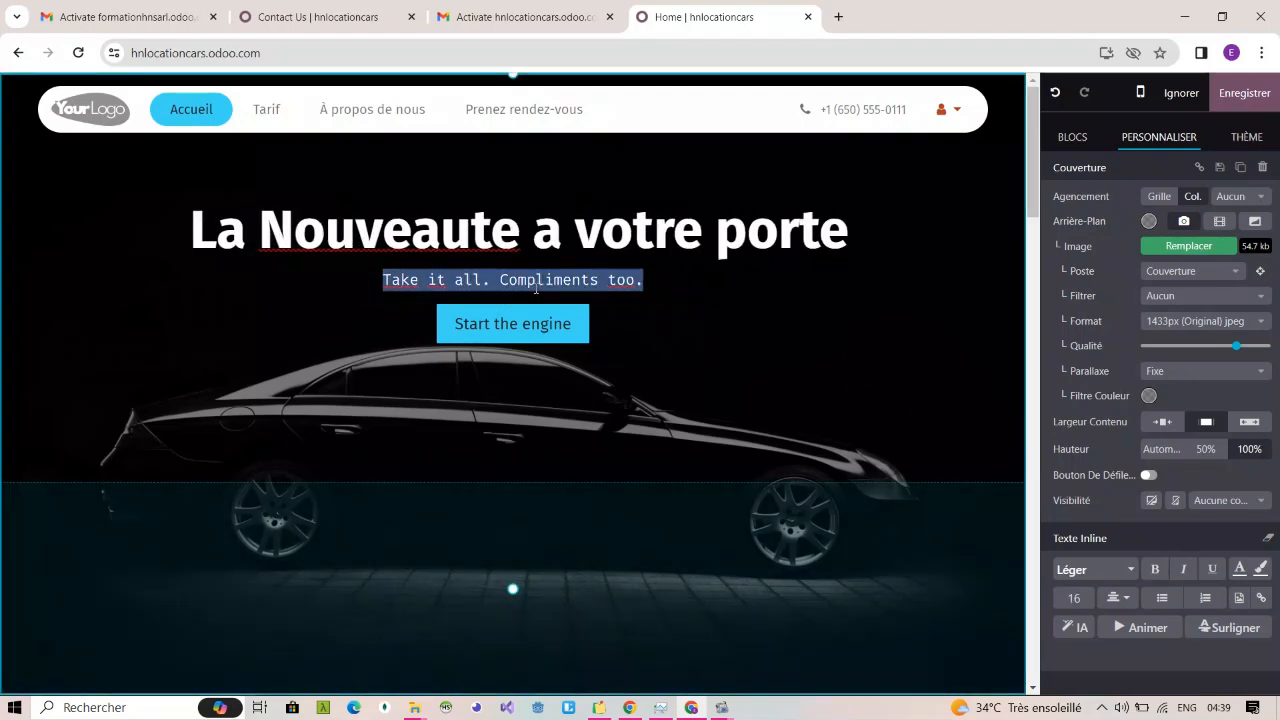
pyautogui.write('serc')
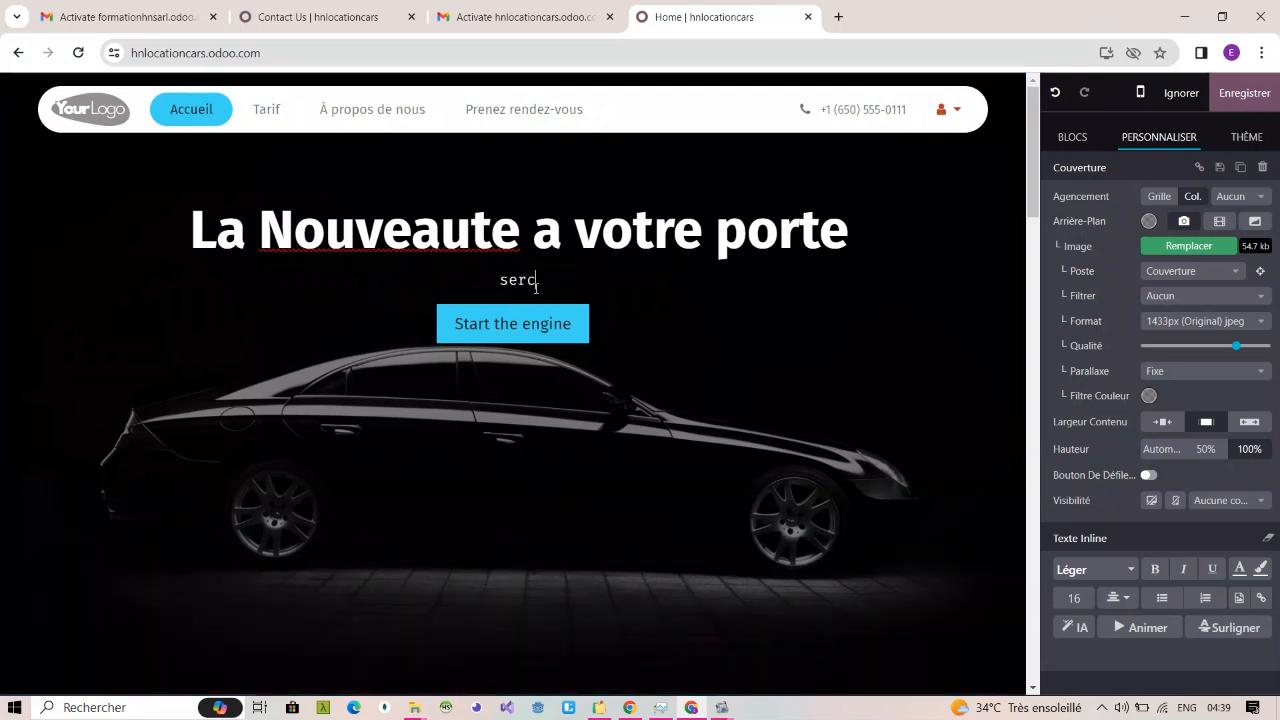
pyautogui.press('BackSpace')
pyautogui.write('vice complet ')
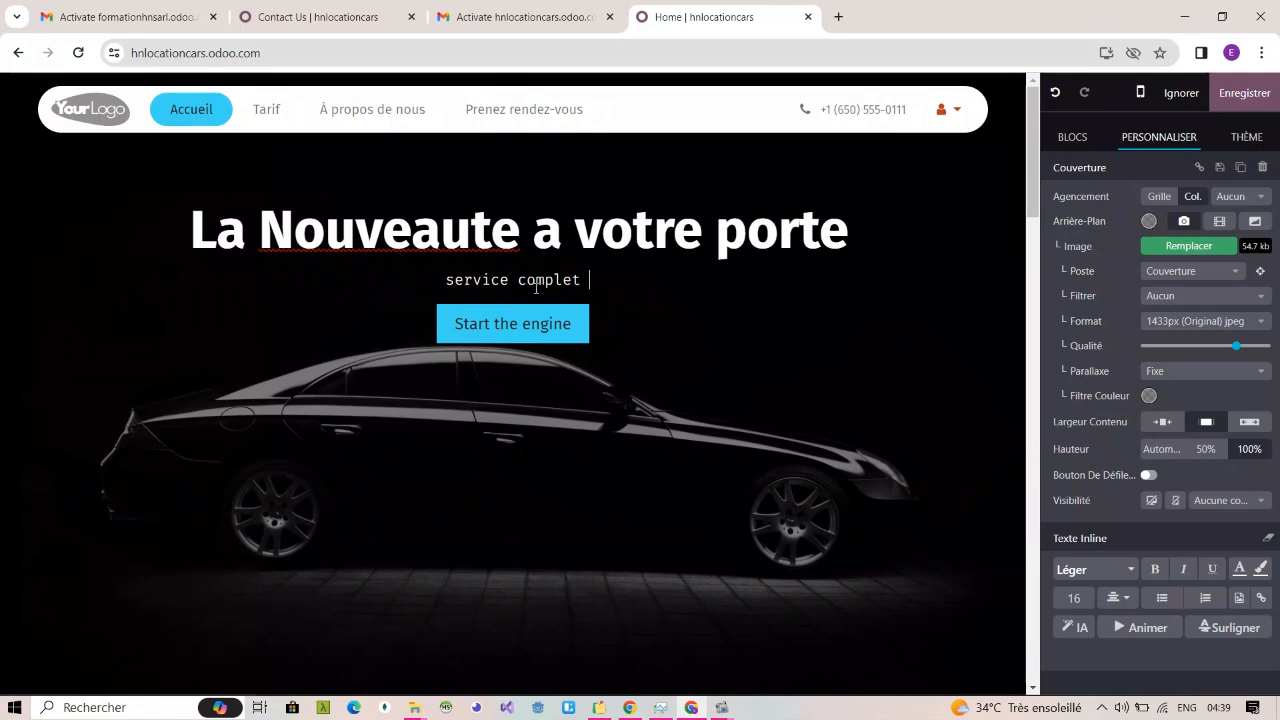
pyautogui.write('de location ')
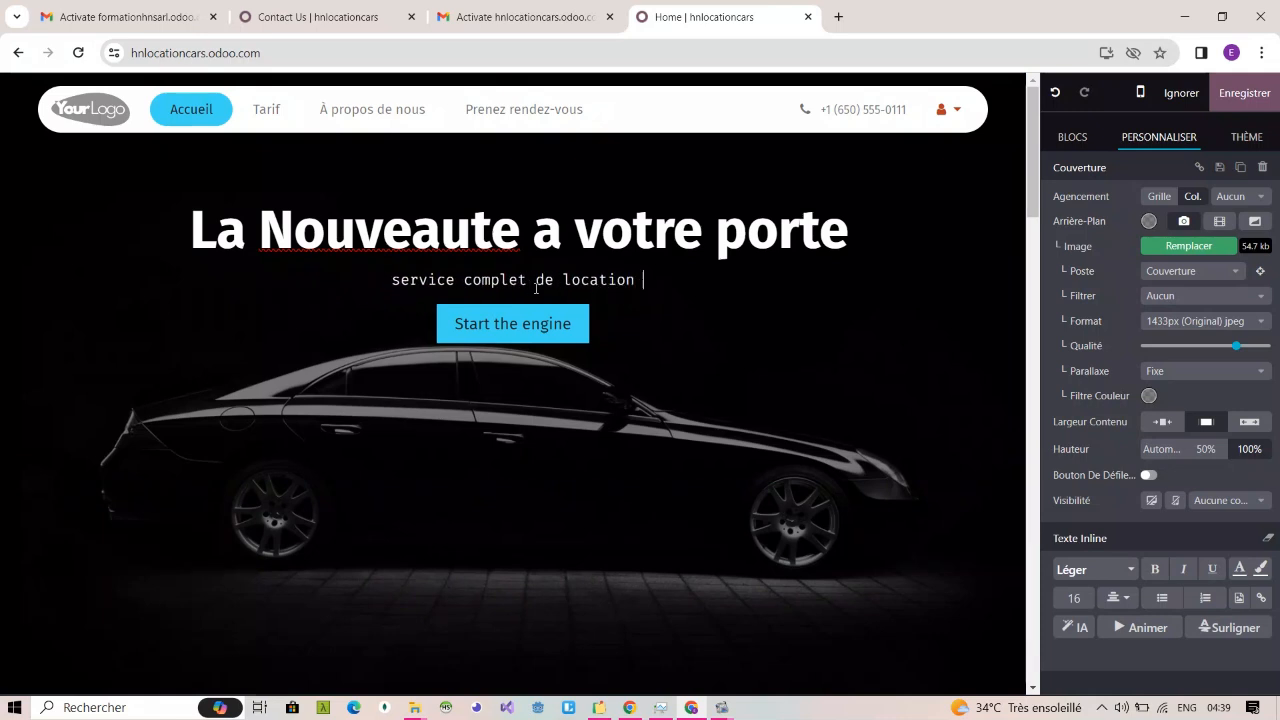
pyautogui.write('de ve')
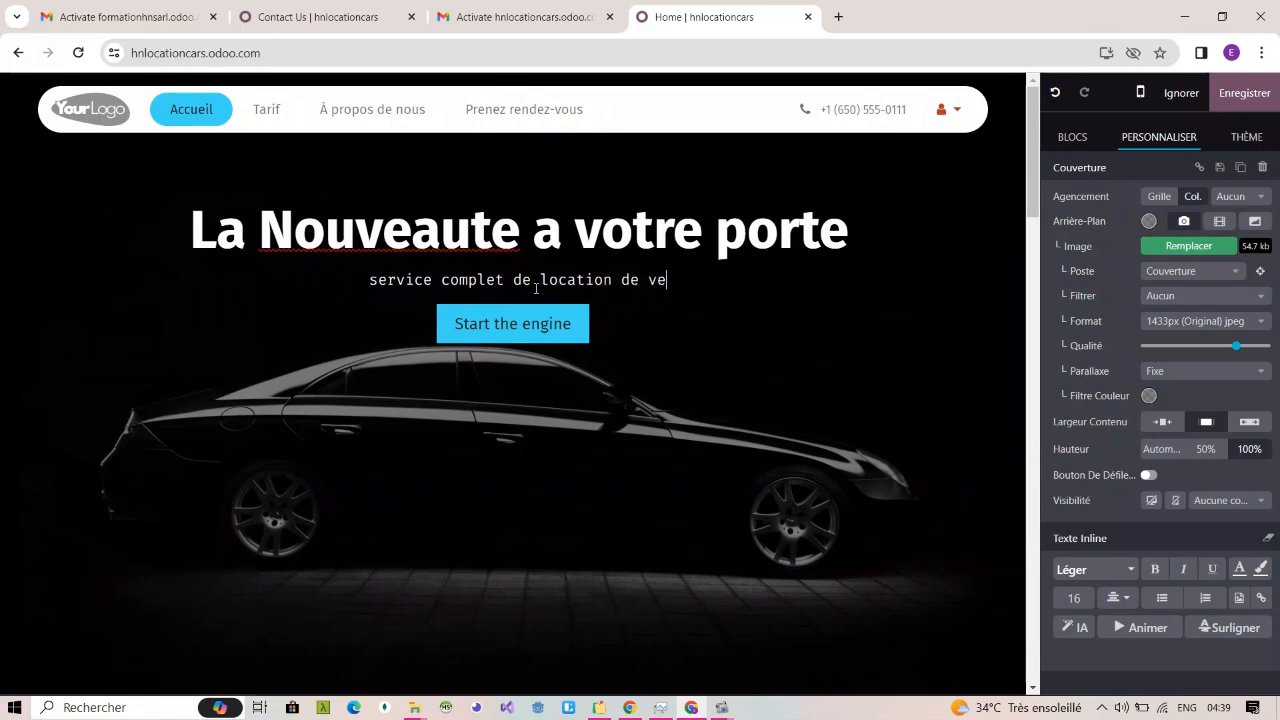
pyautogui.write('hicule')
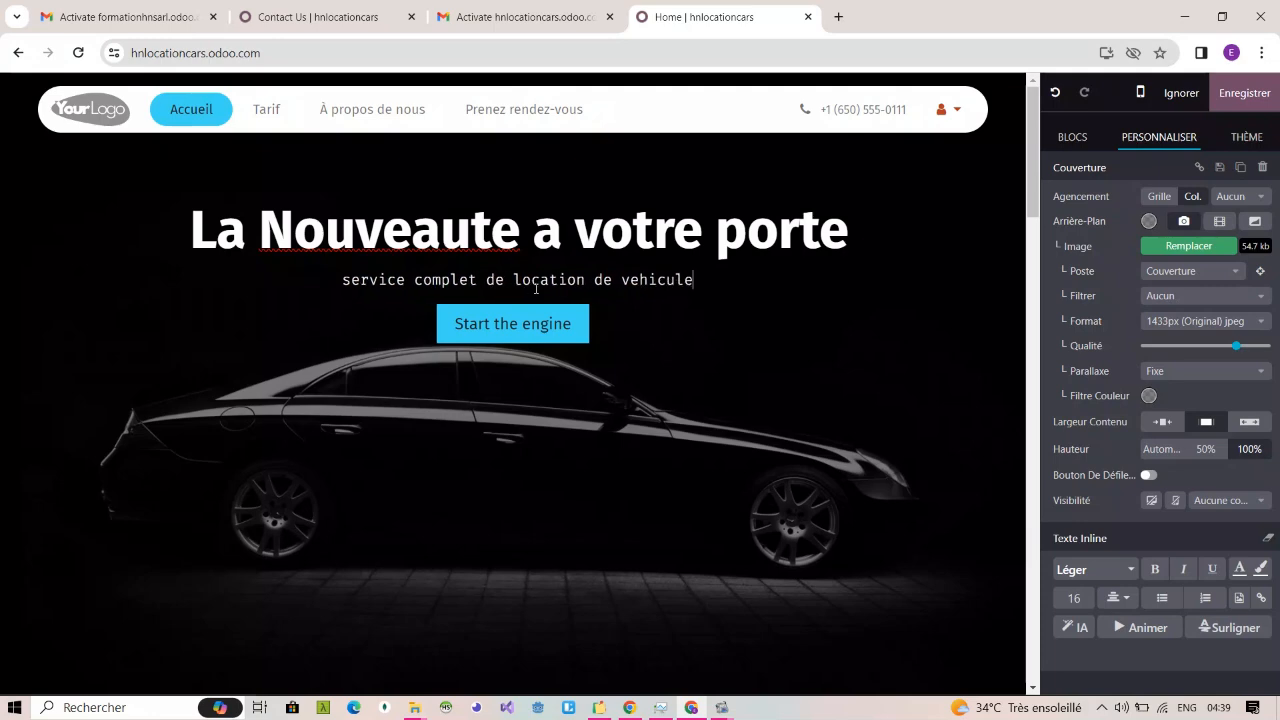
# Step: Replace the label of the cover's "Start the engine" button with "Prenez rendez-vous"
pyautogui.click(521, 323)
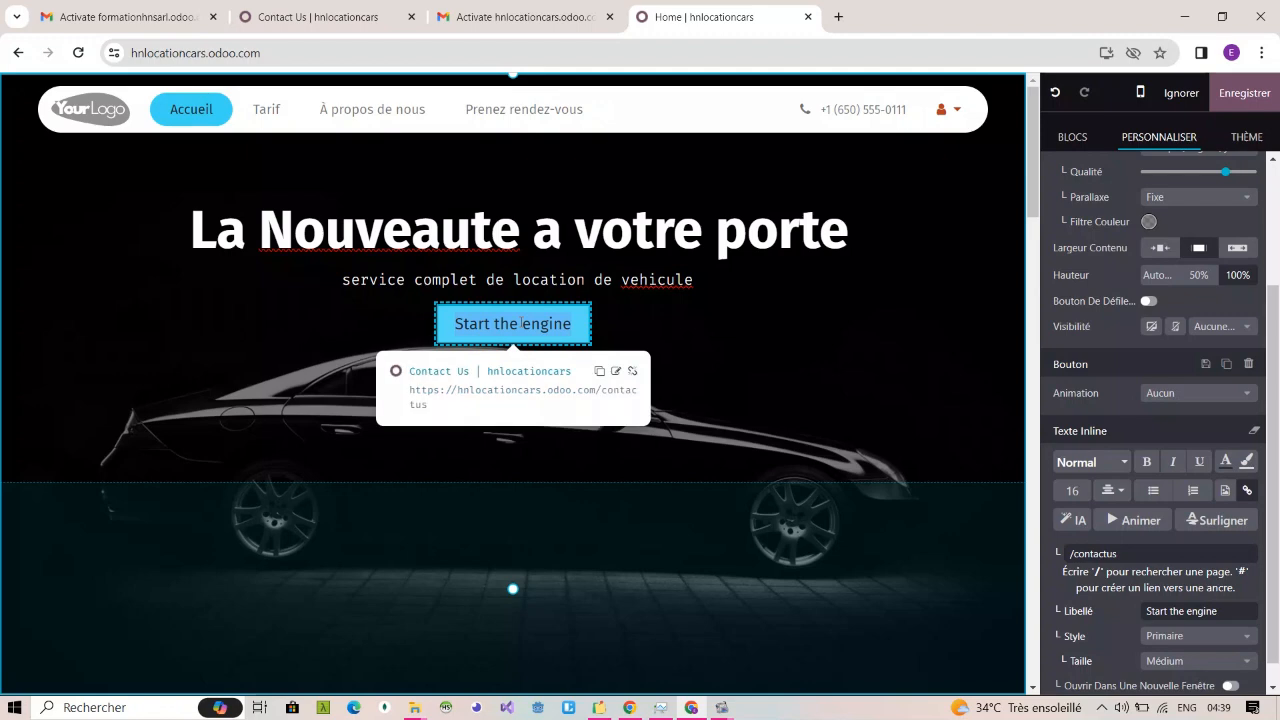
pyautogui.press('BackSpace')
pyautogui.write('P')
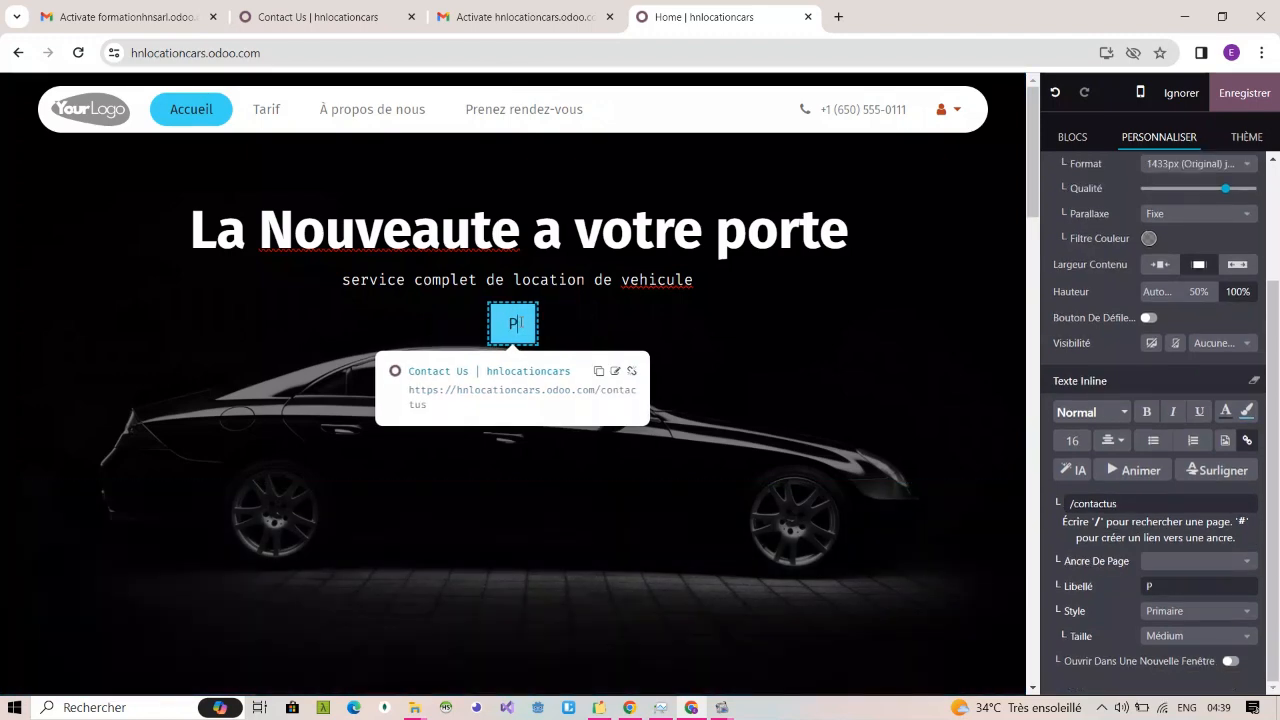
pyautogui.write('renez')
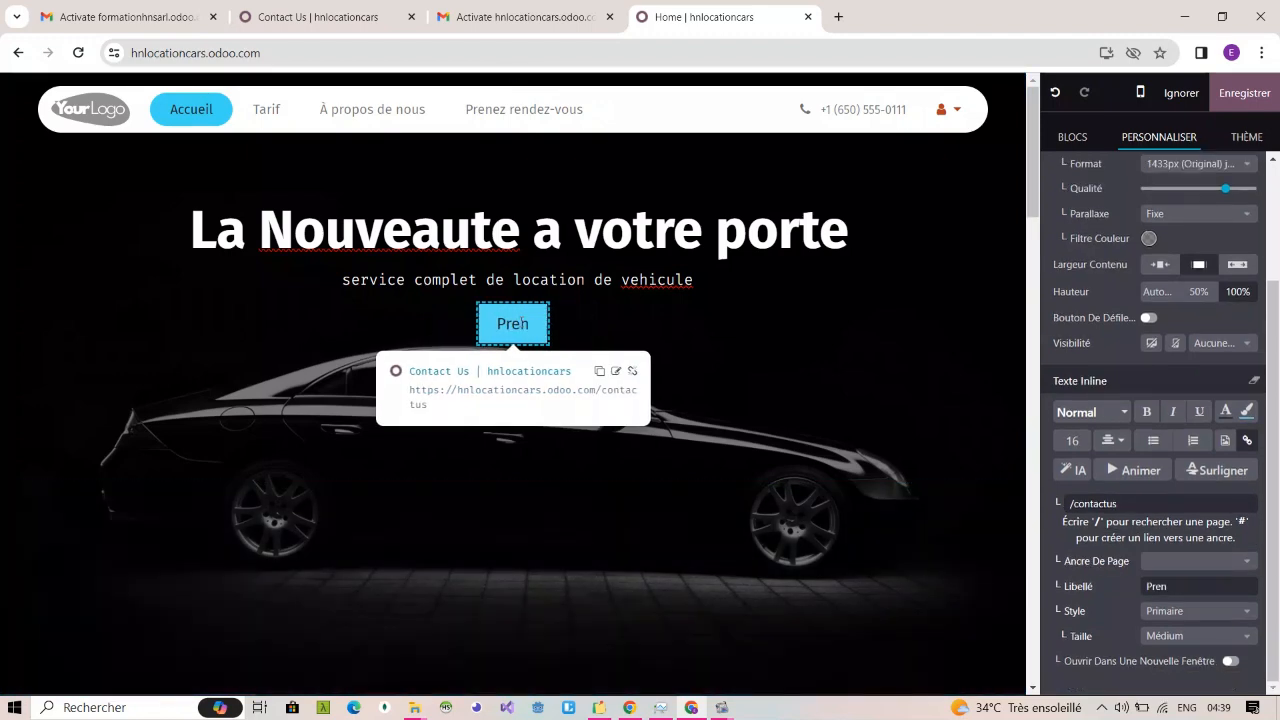
pyautogui.press('BackSpace')
pyautogui.write('ez rende')
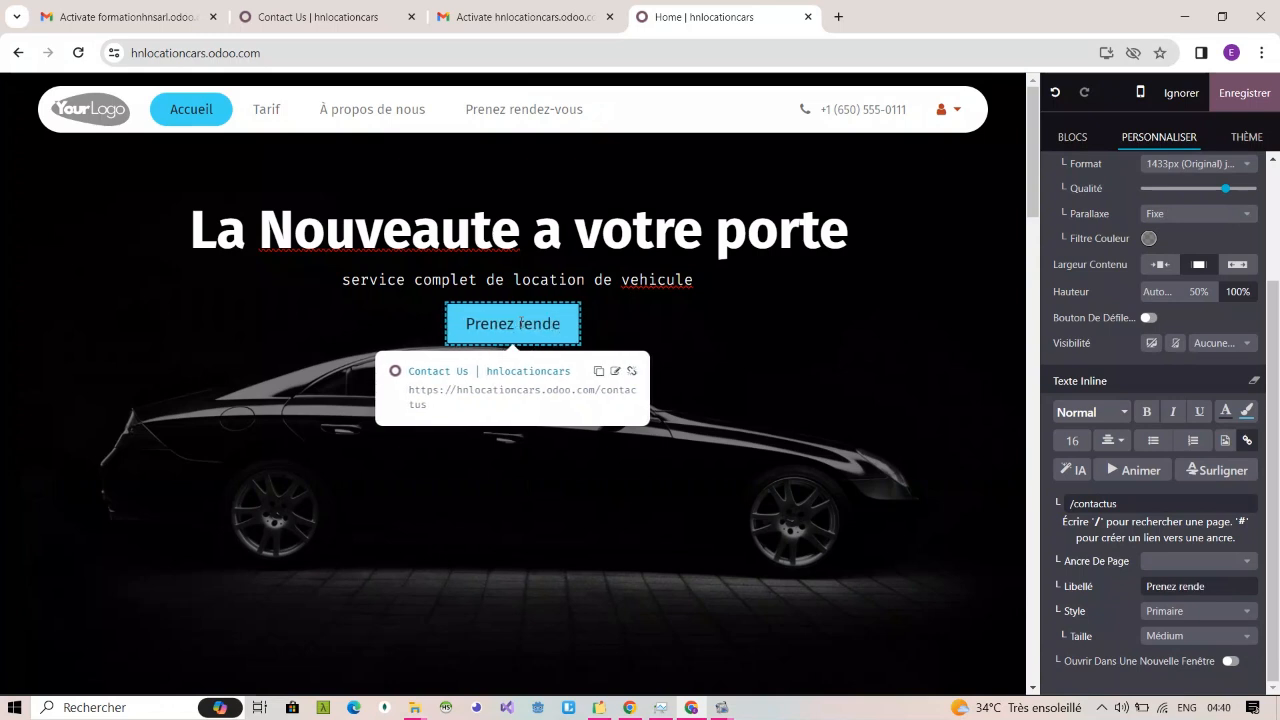
pyautogui.write('z-vous')
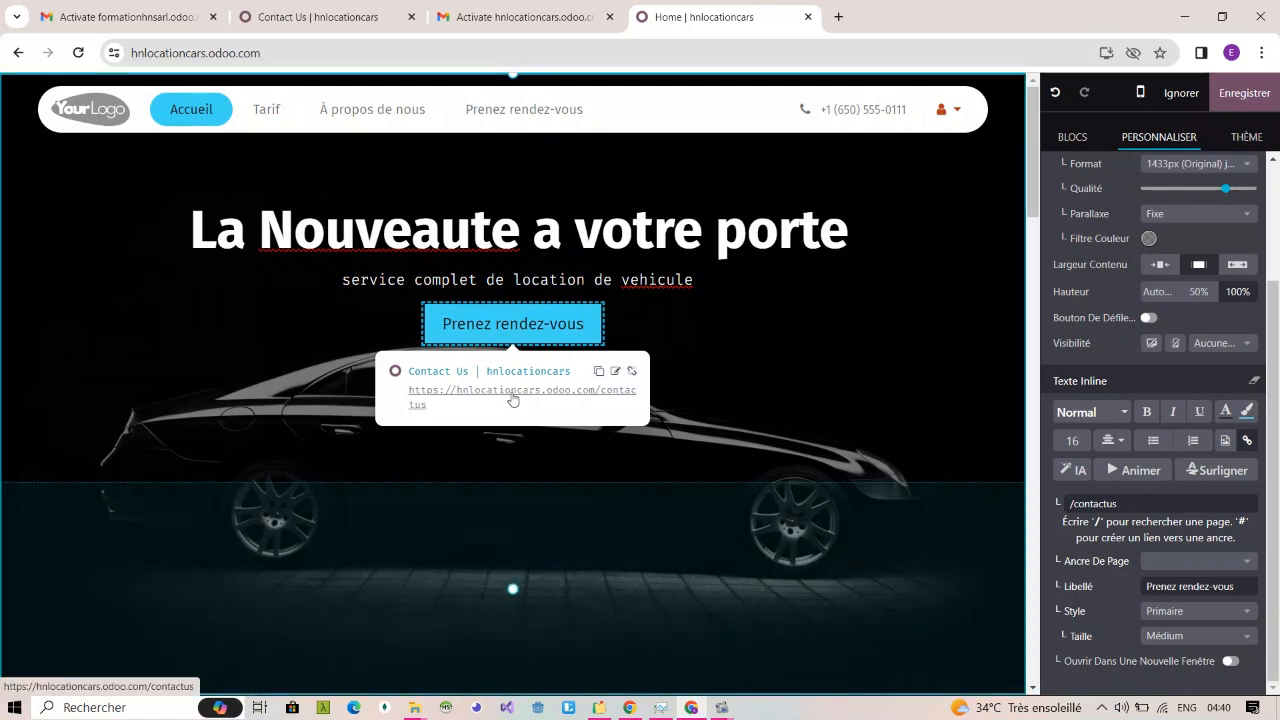
pyautogui.click(737, 354)
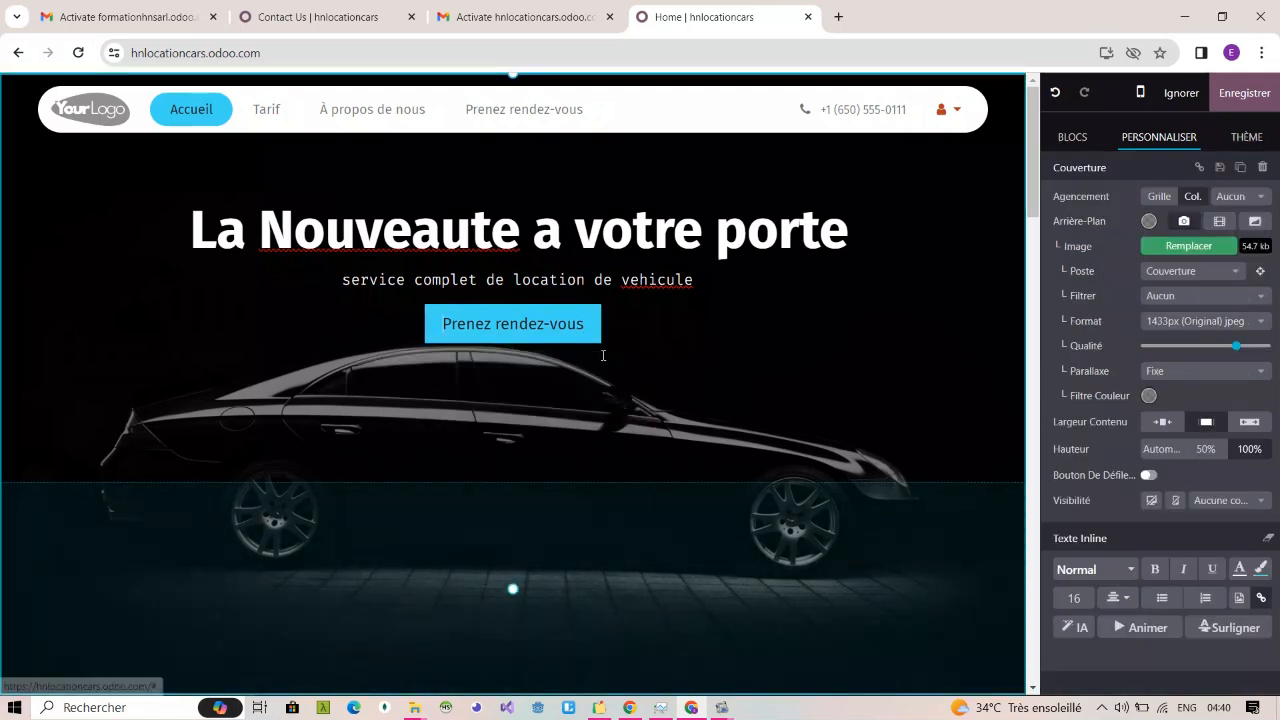
# Step: Open the link settings of the cover's button and look at the suggested target pages
pyautogui.click(571, 328)
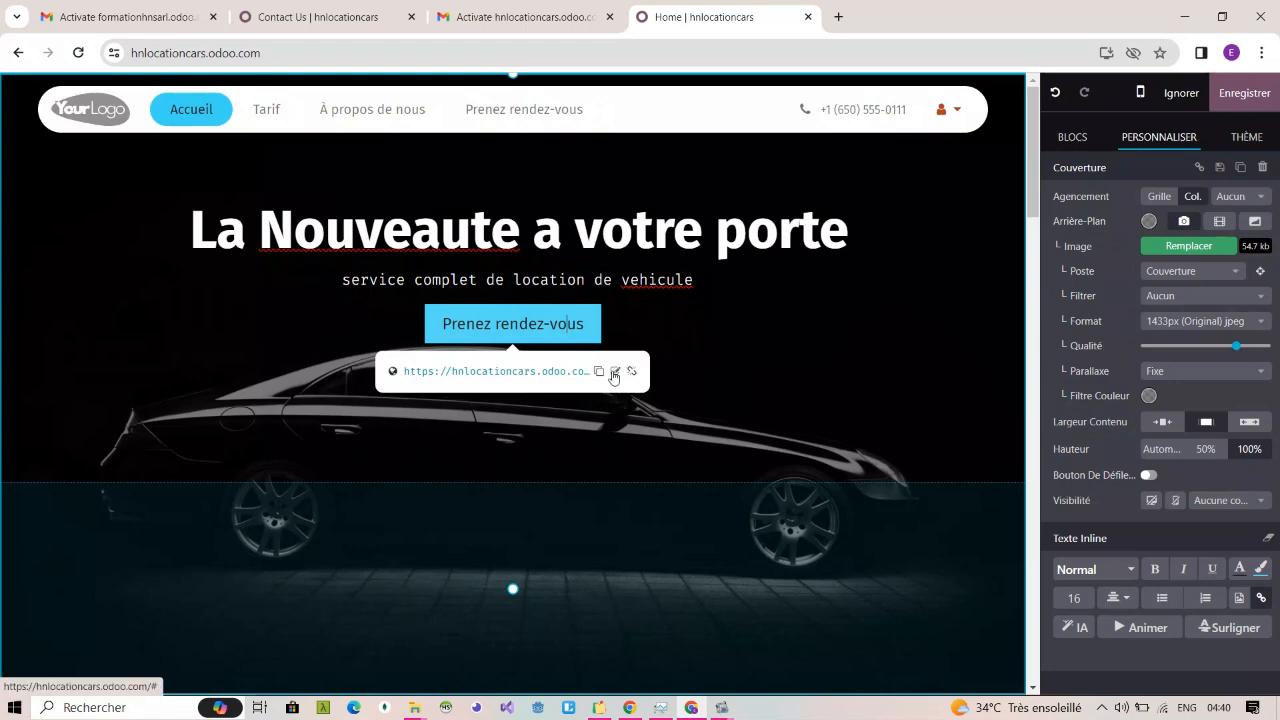
pyautogui.click(615, 372)
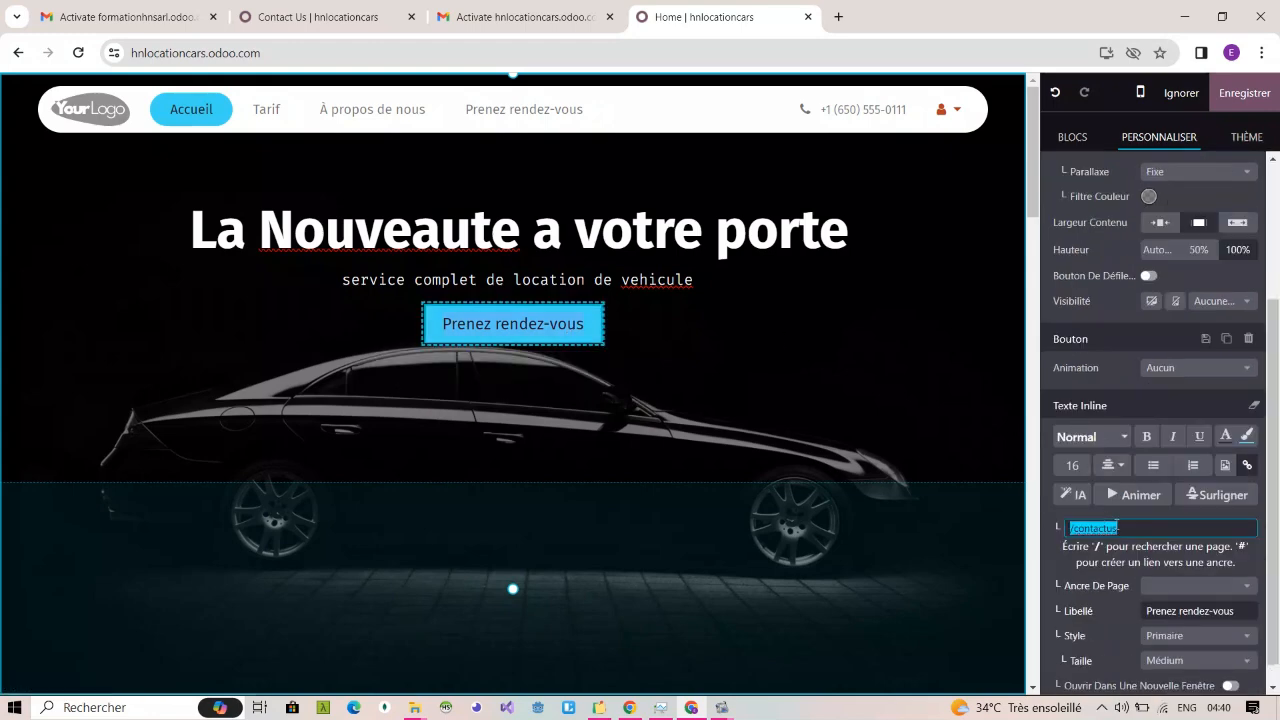
pyautogui.click(1116, 527)
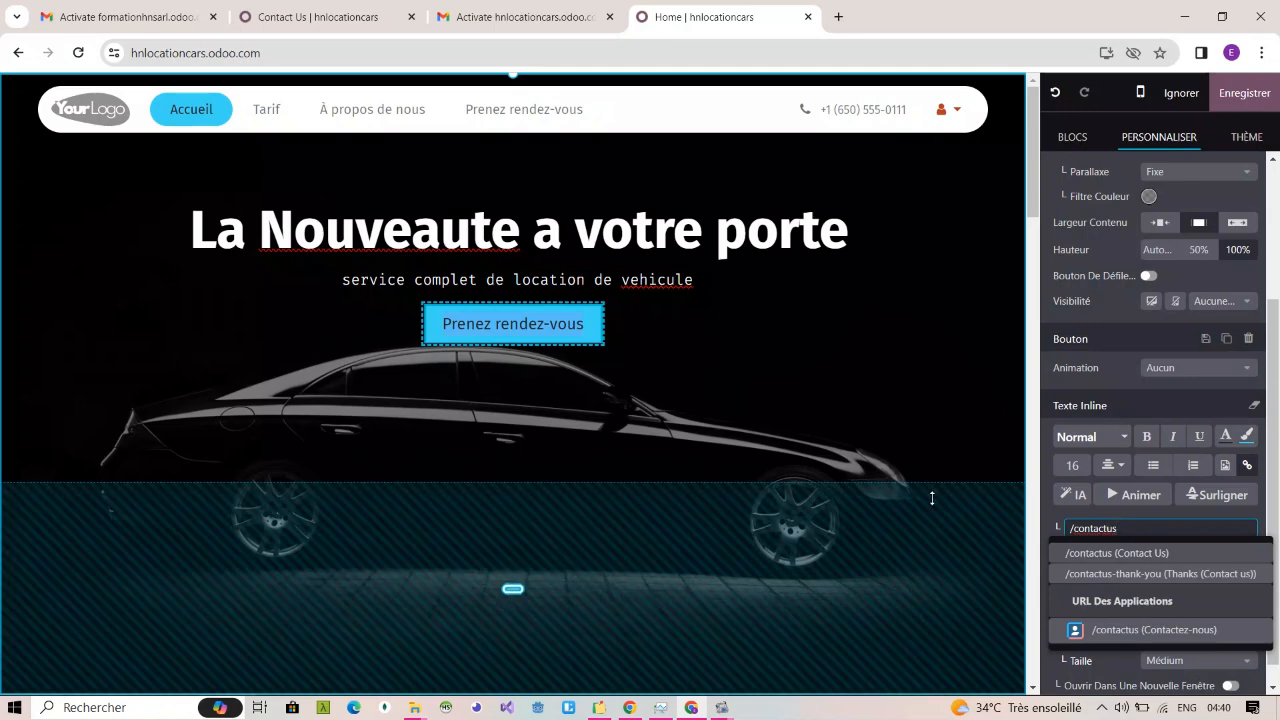
# Step: Lower the cover's text over the car by reducing the section's bottom padding and increasing its top padding
pyautogui.moveTo(505, 597); pyautogui.dragTo(531, 448)
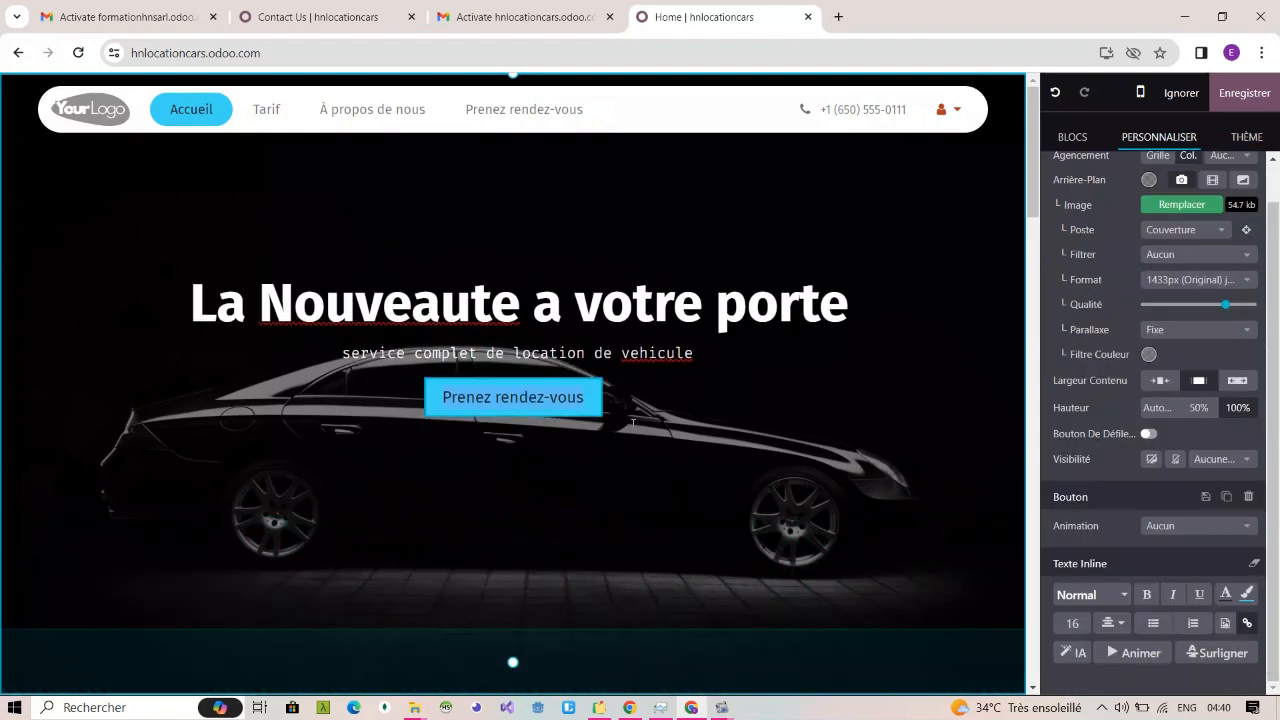
pyautogui.scroll(-3, 798, 391)
pyautogui.scroll(3, 798, 391)
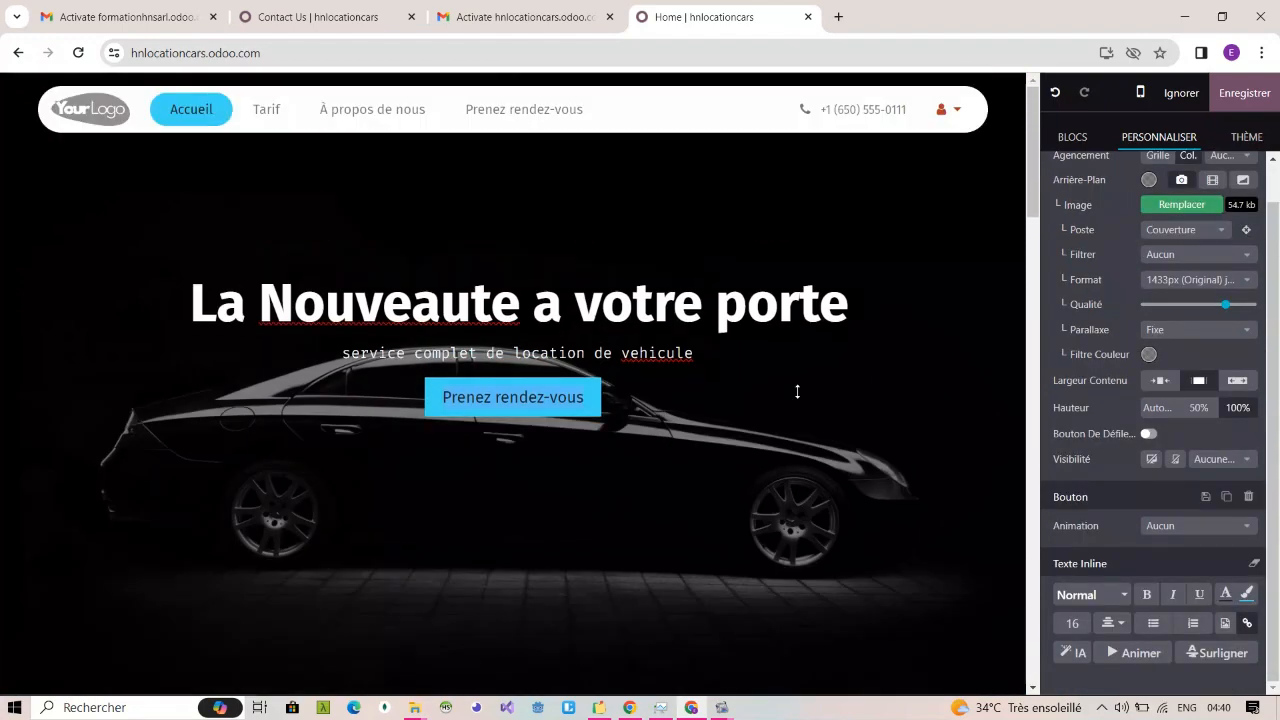
pyautogui.moveTo(527, 655); pyautogui.dragTo(527, 673)
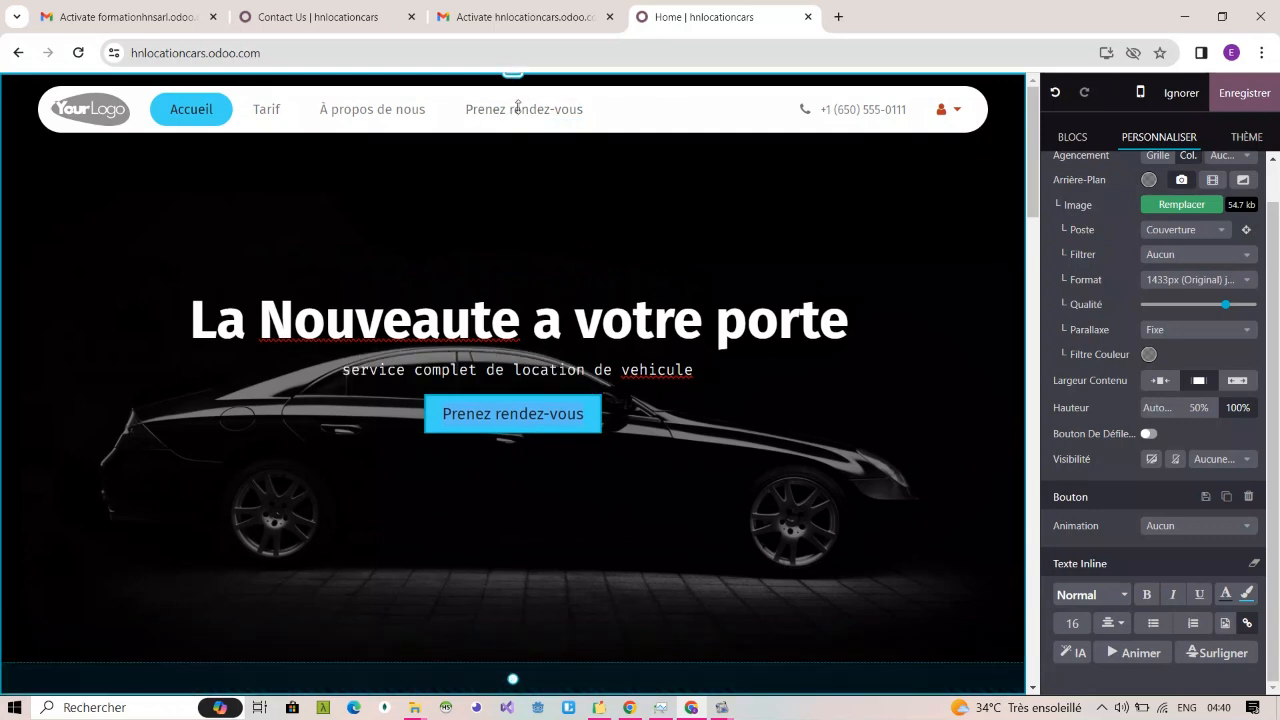
pyautogui.moveTo(515, 112); pyautogui.dragTo(520, 222)
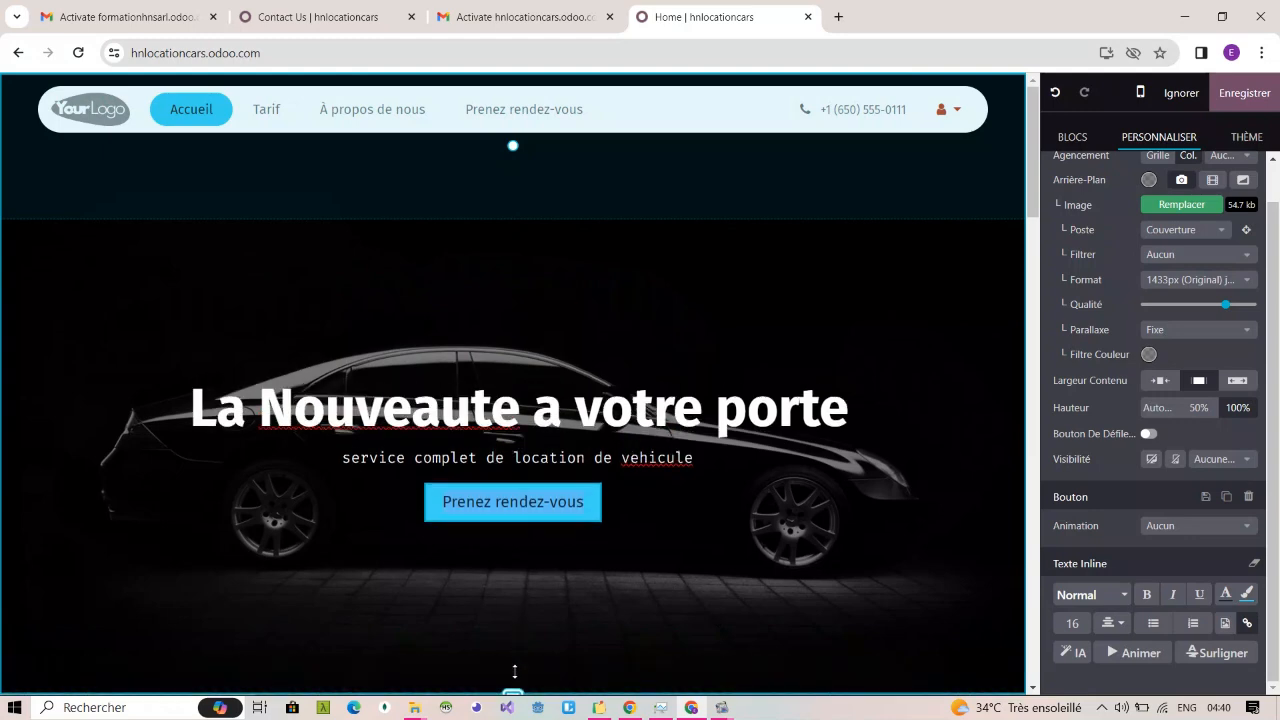
pyautogui.moveTo(514, 678); pyautogui.dragTo(514, 718)
pyautogui.scroll(-2, 640, 505)
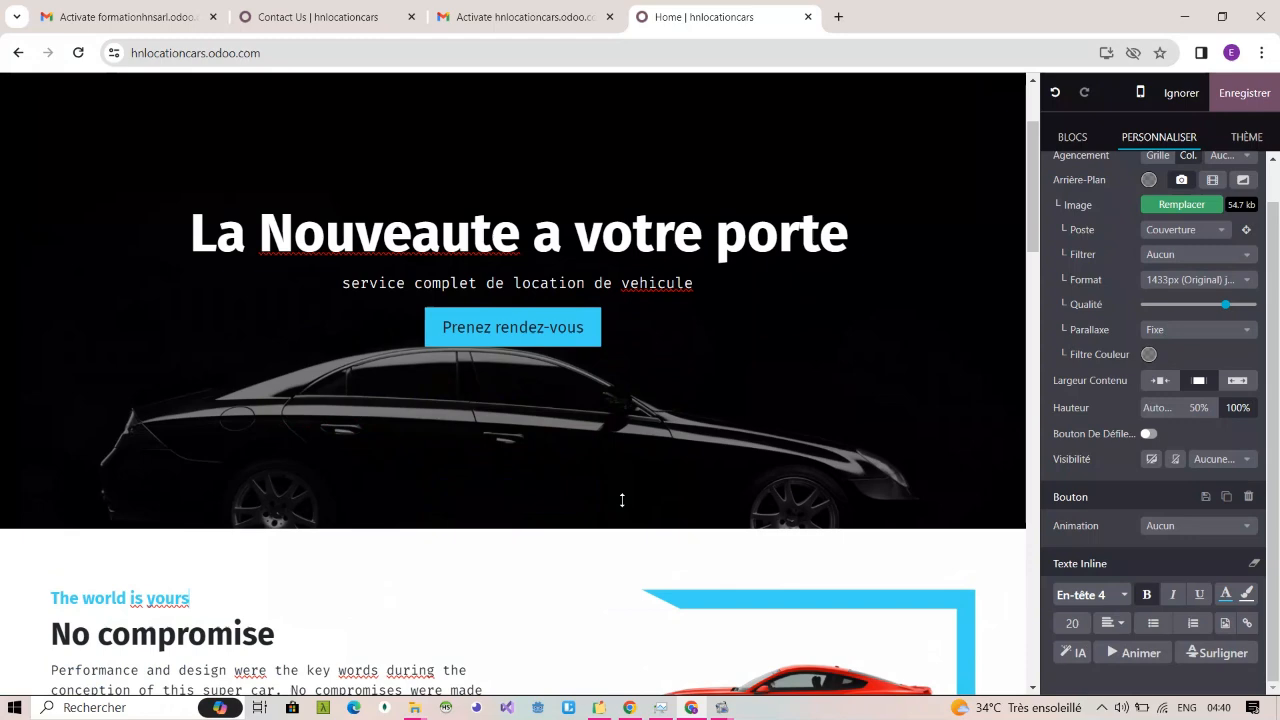
pyautogui.click(512, 516)
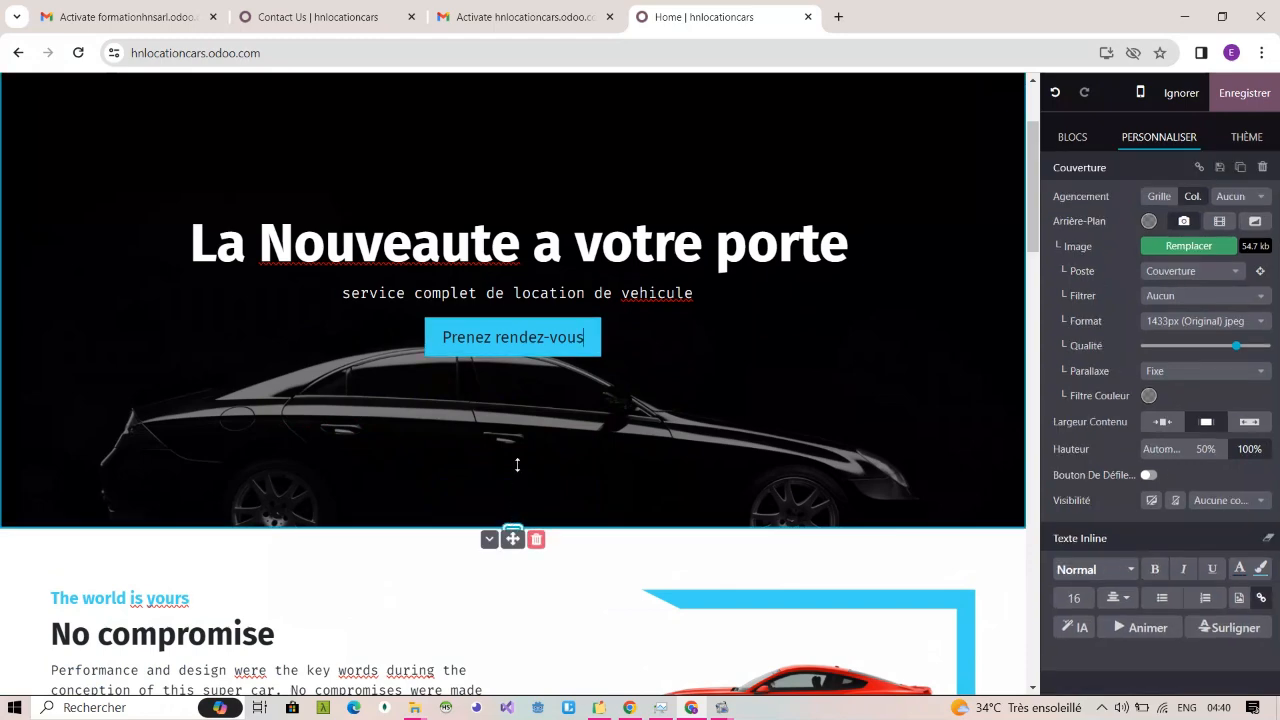
# Step: Check the adjusted cover and the section below it, and save the home page's changes
pyautogui.scroll(2, 546, 404)
pyautogui.scroll(-5, 546, 404)
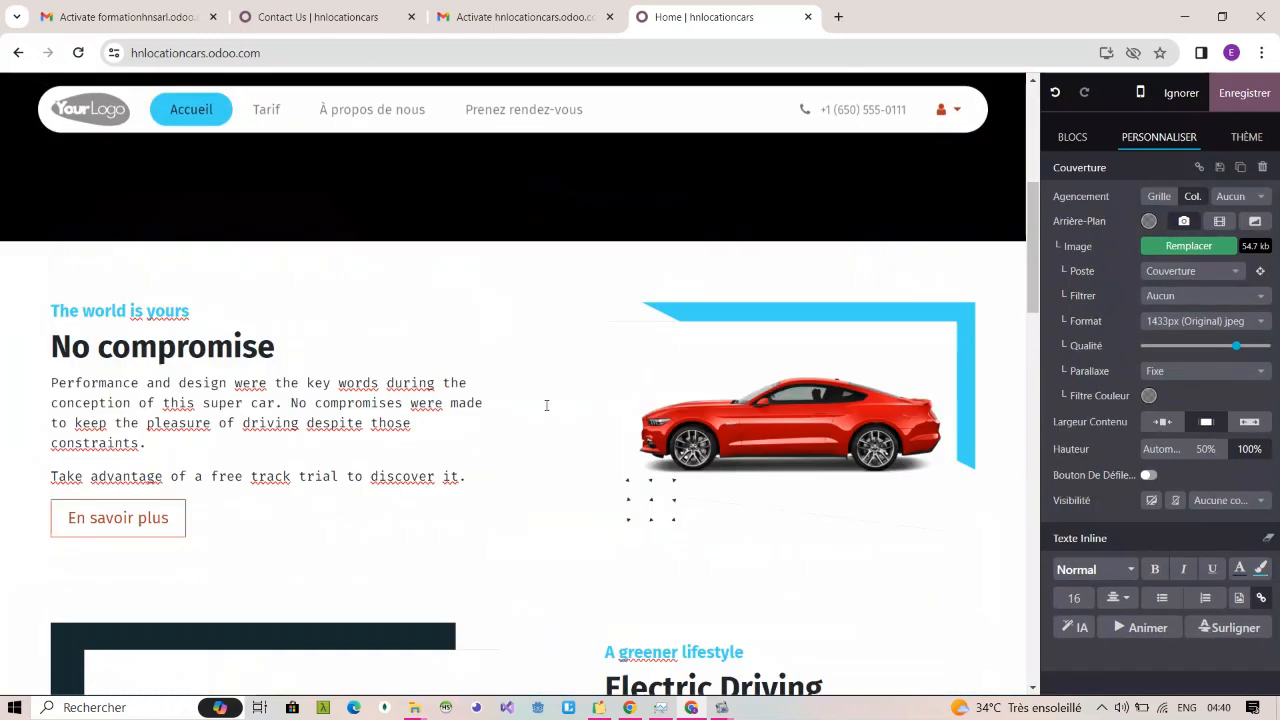
pyautogui.scroll(5, 546, 404)
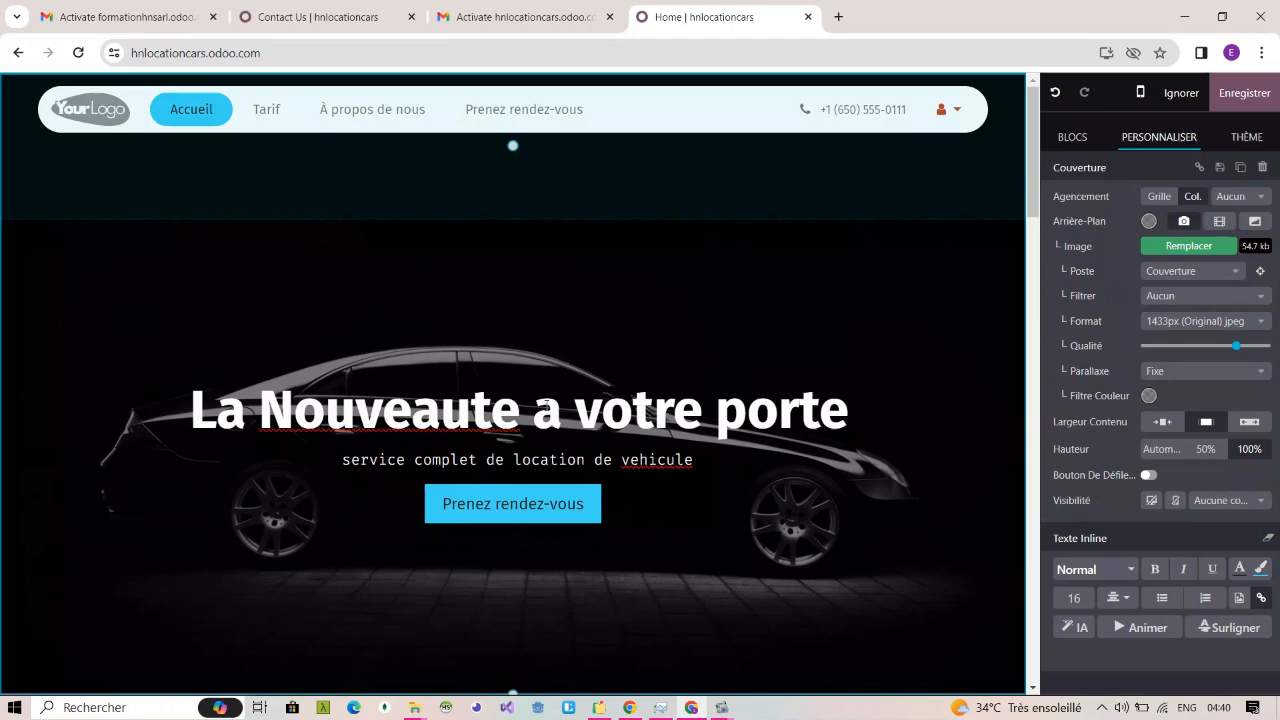
pyautogui.click(1256, 97)
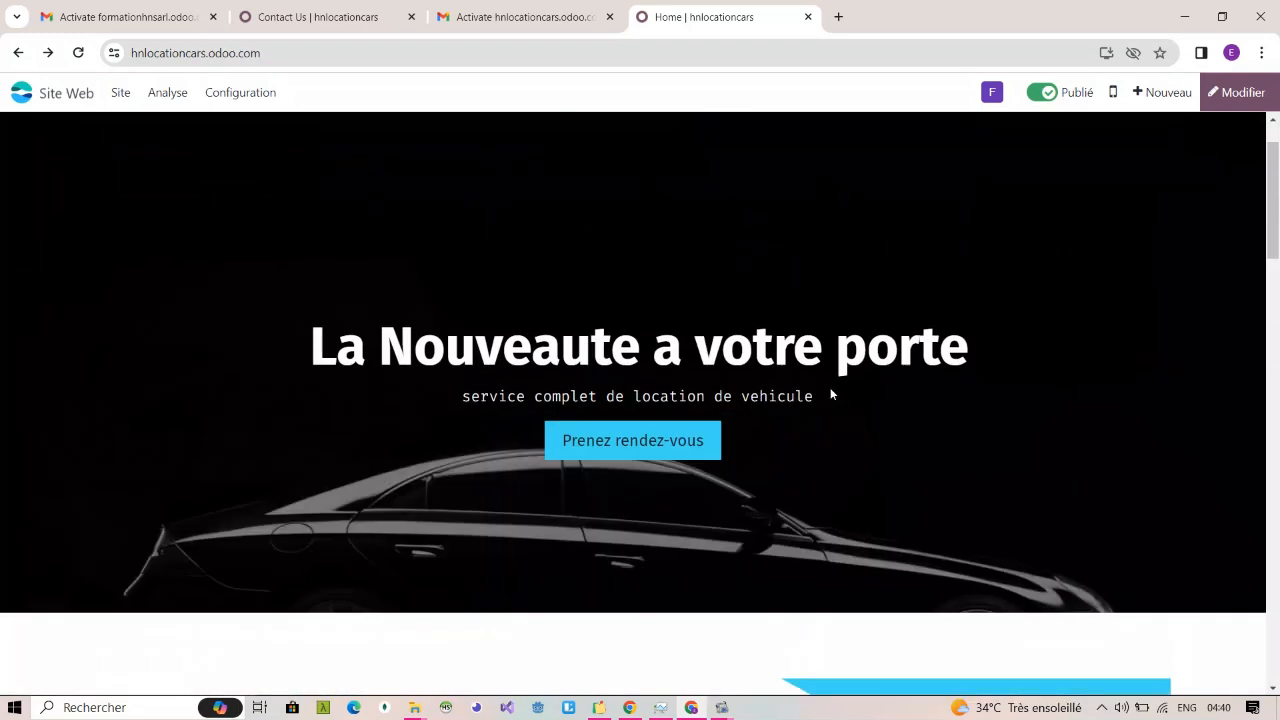
pyautogui.scroll(-5, 830, 394)
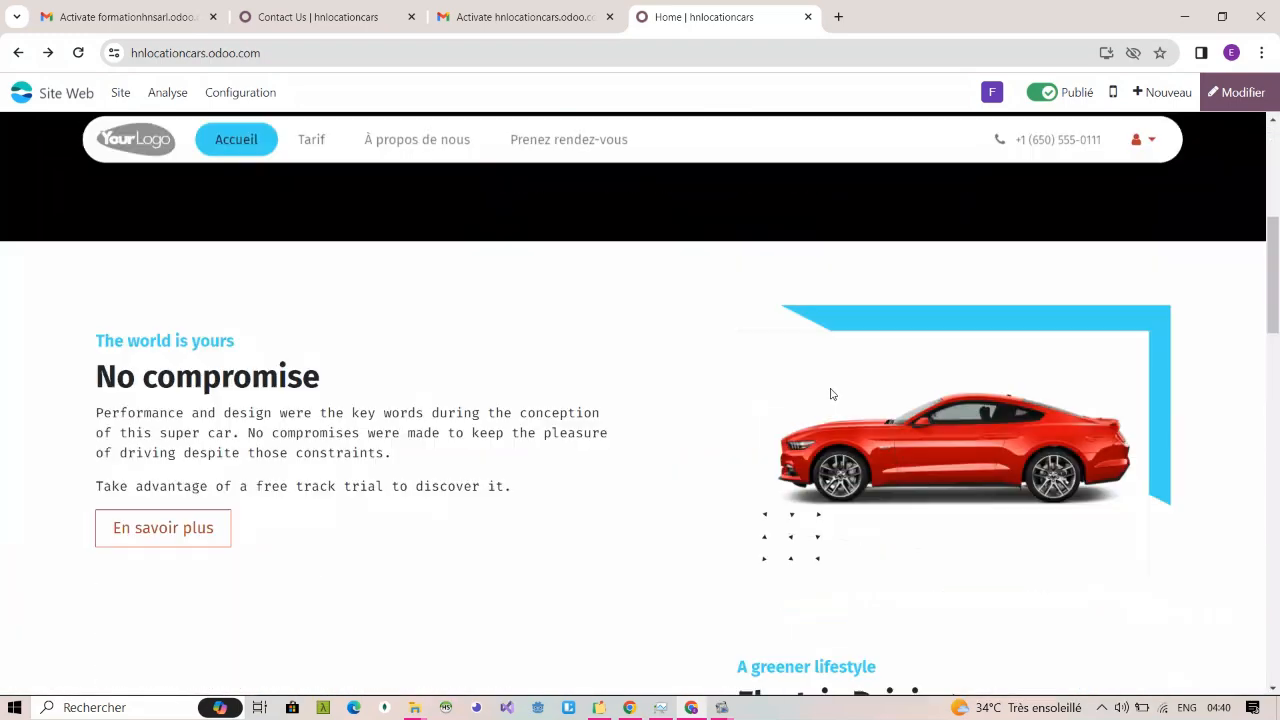
# Step: Reopen the home page for editing and examine the "No compromise" and "Electric Driving" sections
pyautogui.click(1236, 96)
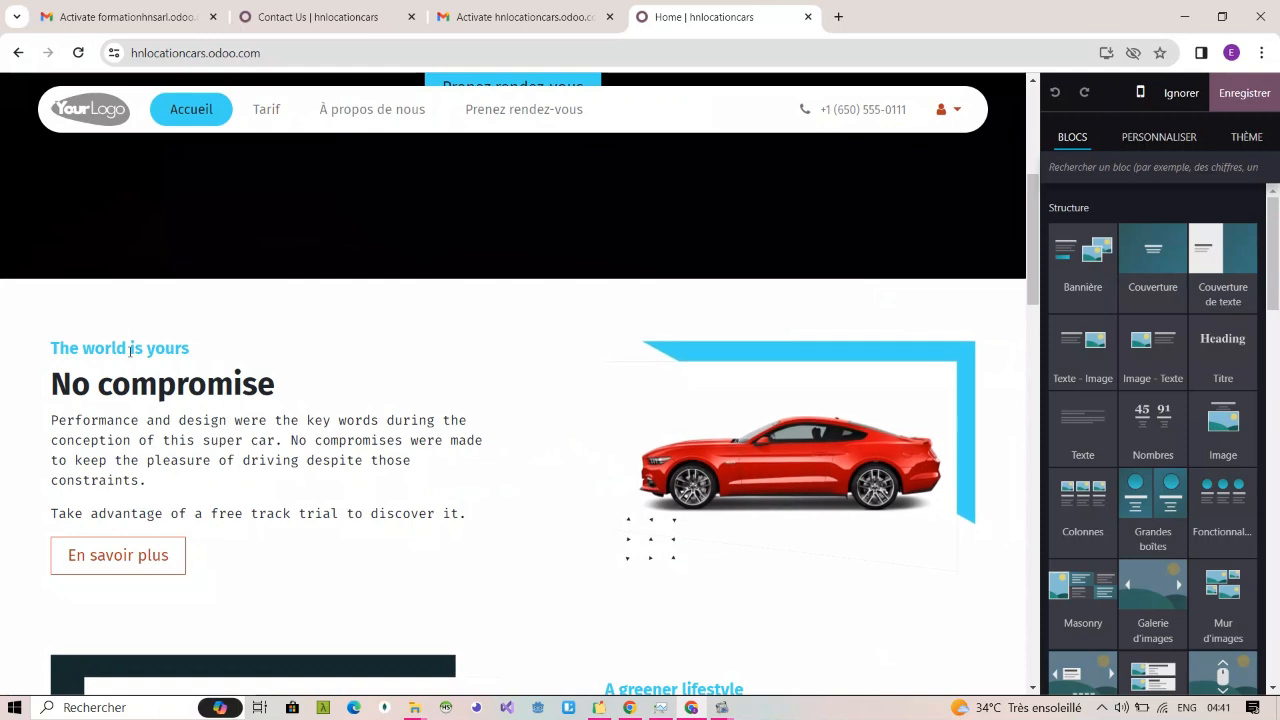
pyautogui.tripleClick(130, 351)
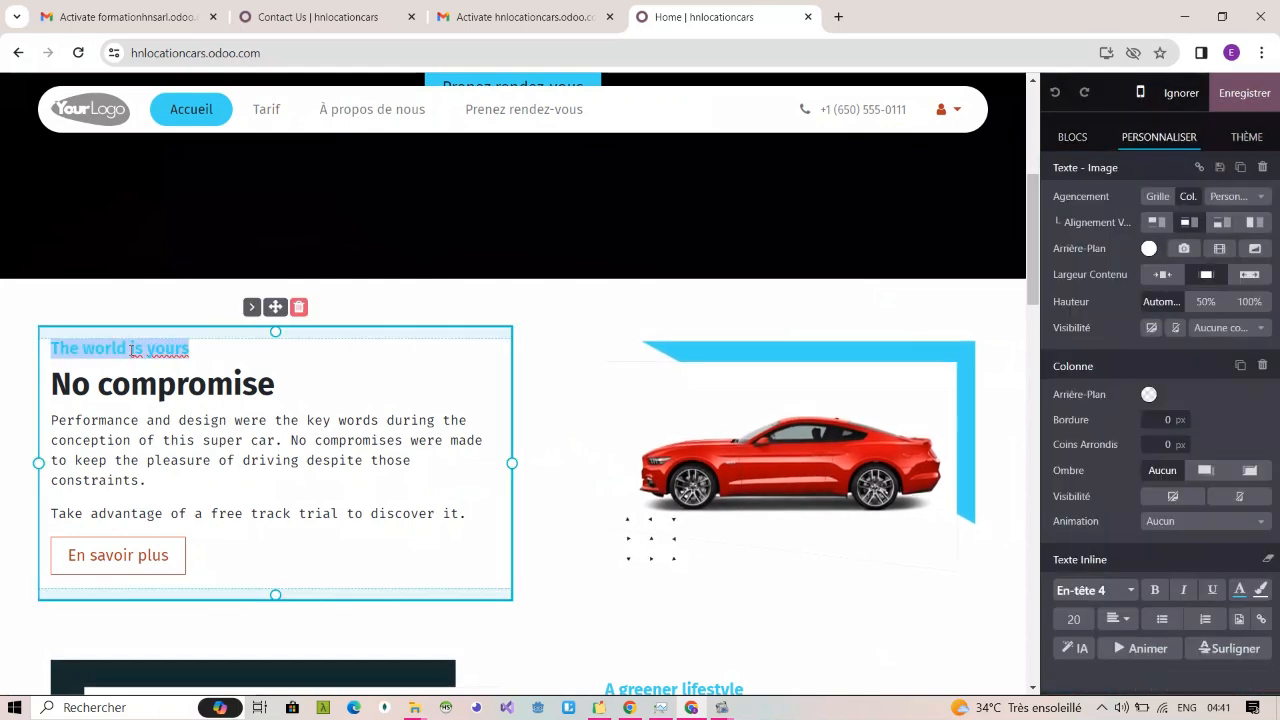
pyautogui.click(591, 455)
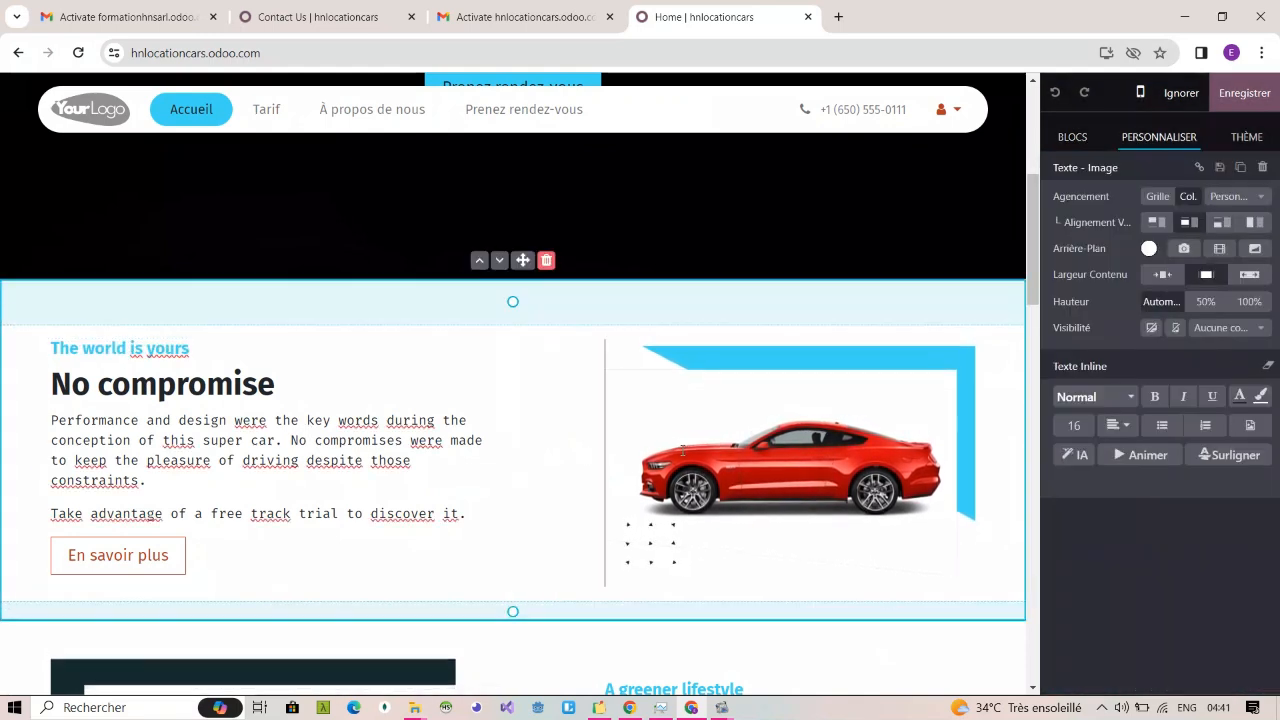
pyautogui.scroll(-2, 668, 579)
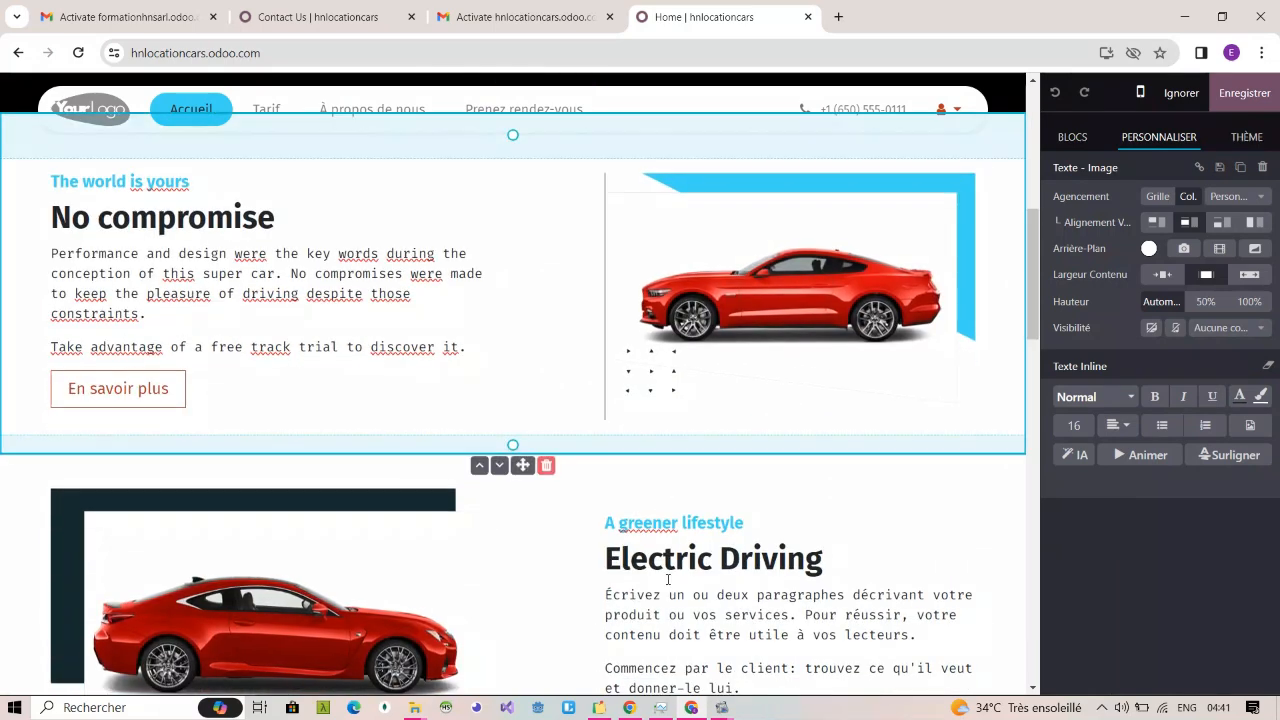
pyautogui.click(668, 579)
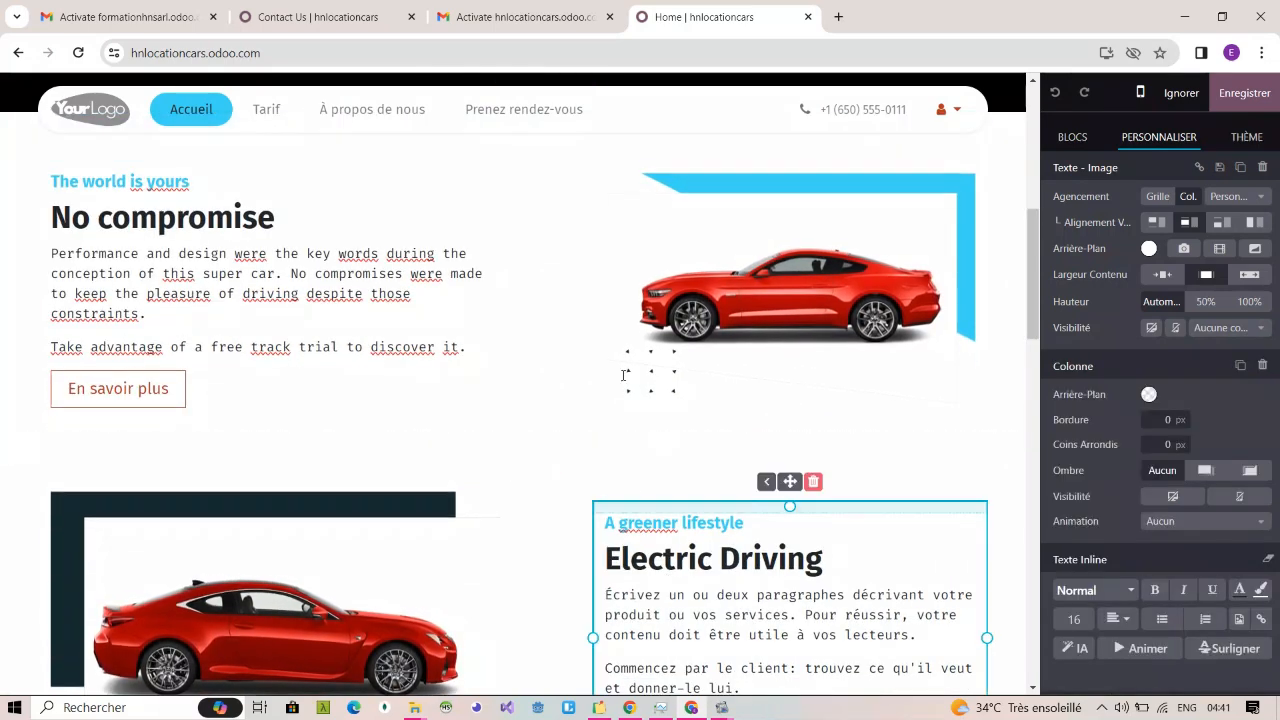
pyautogui.click(519, 298)
pyautogui.click(444, 274)
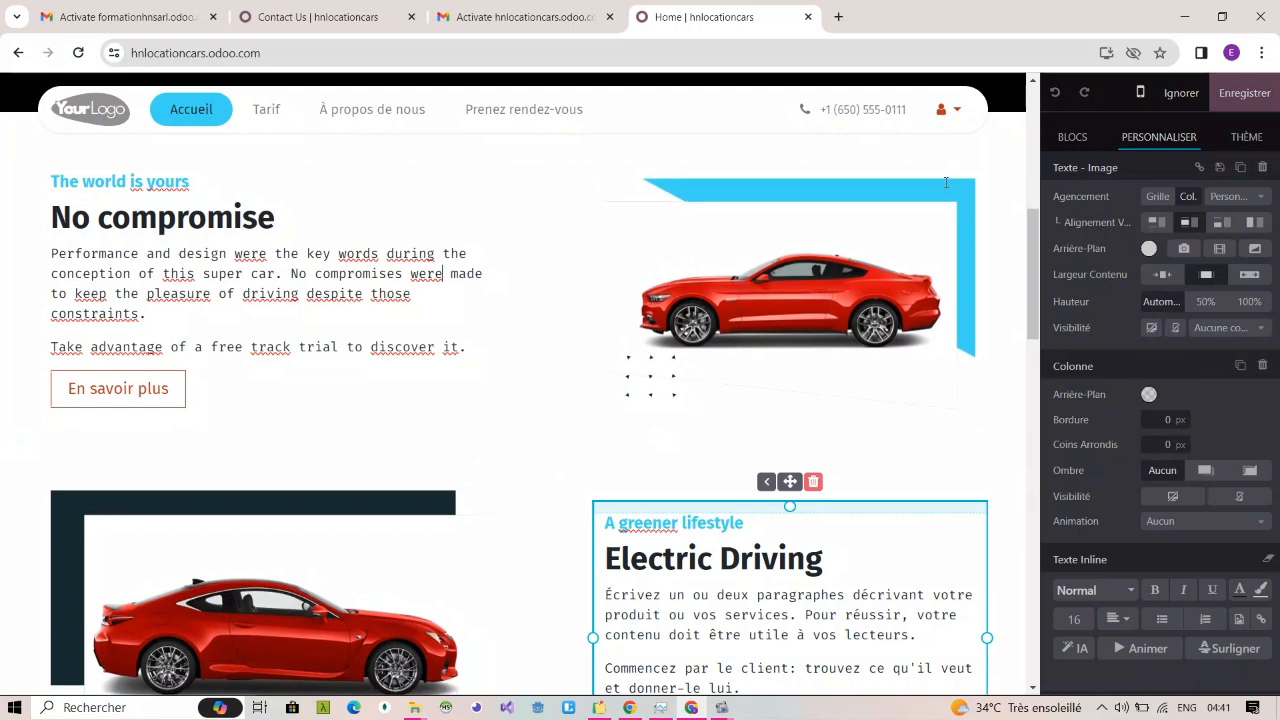
# Step: Insert an "Appel à l'action" block between the "No compromise" and "Electric Driving" sections
pyautogui.click(1073, 139)
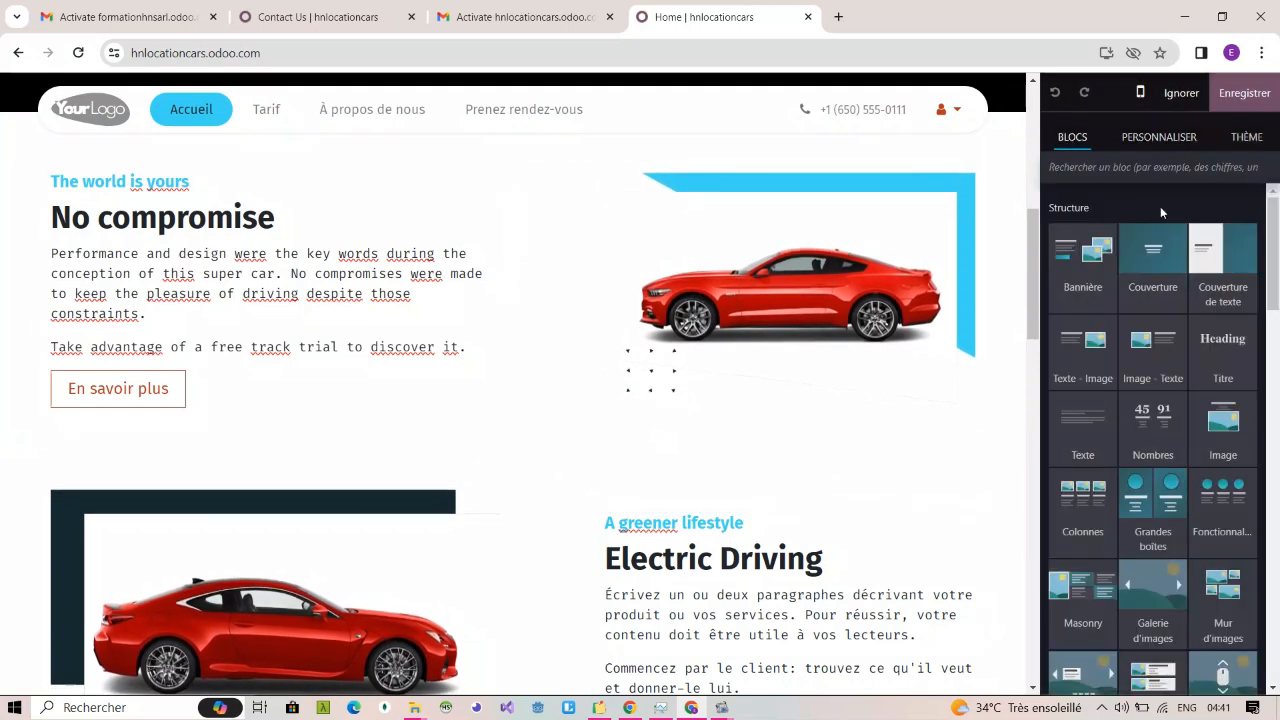
pyautogui.scroll(-10, 1164, 288)
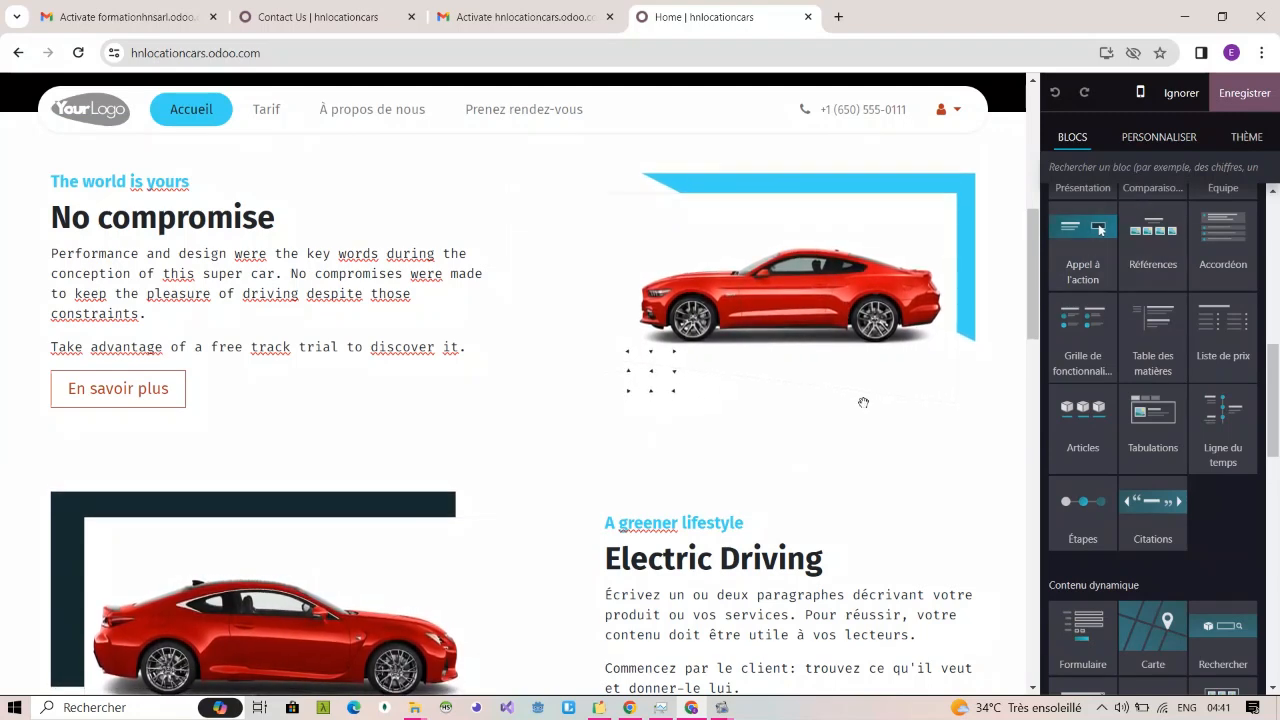
pyautogui.moveTo(863, 402); pyautogui.dragTo(766, 478)
pyautogui.scroll(-15, 766, 478)
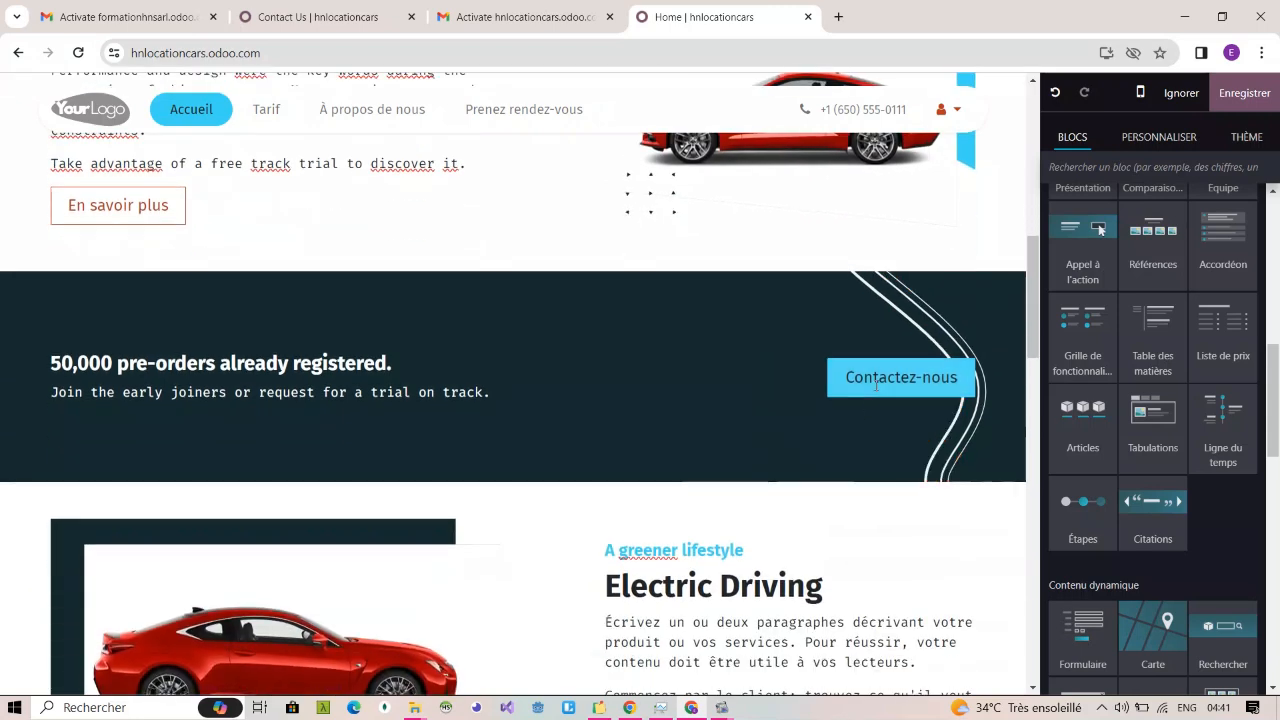
# Step: Replace the label of the call-to-action block's button with "Prenez rendez-vous"
pyautogui.tripleClick(875, 381)
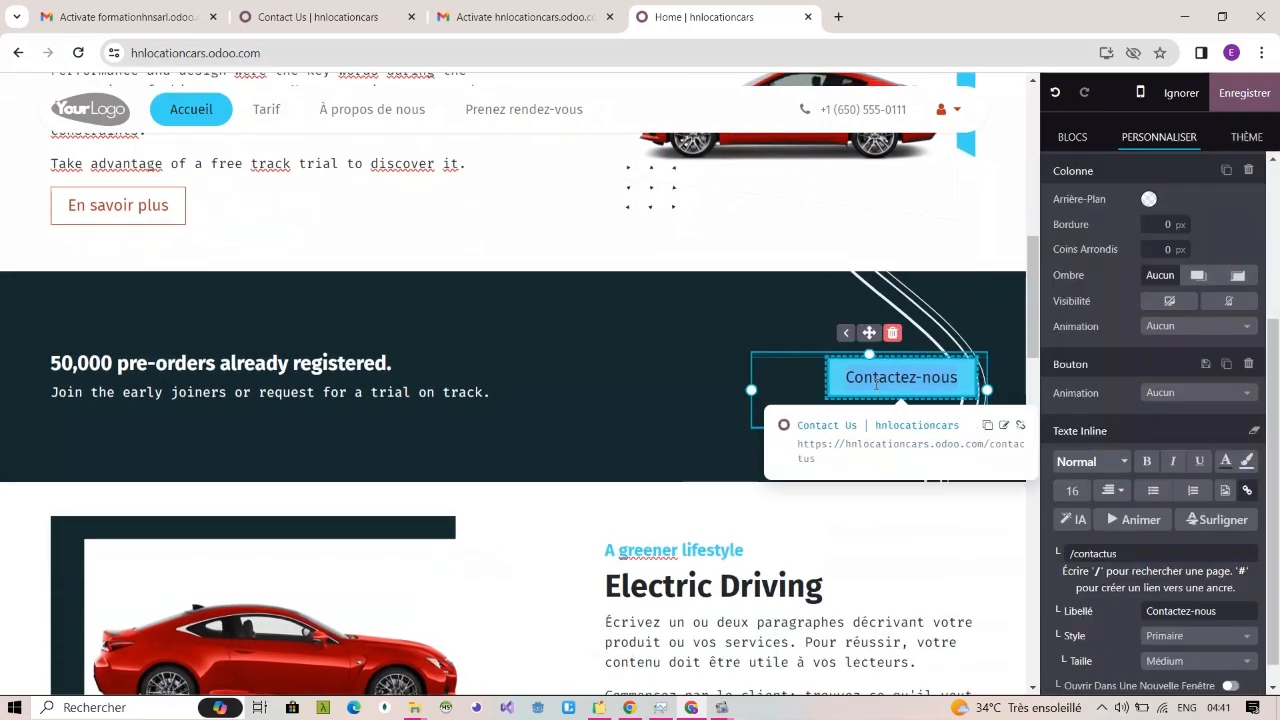
pyautogui.write('Prenez')
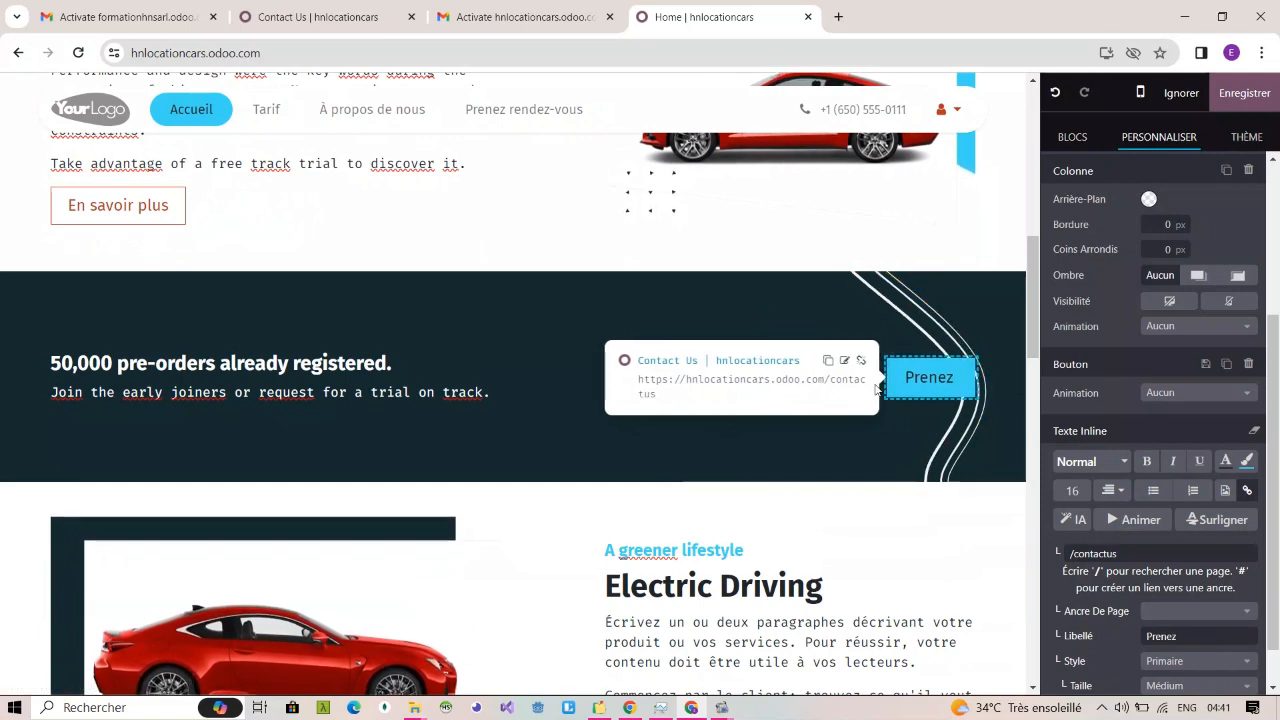
pyautogui.write(' rende')
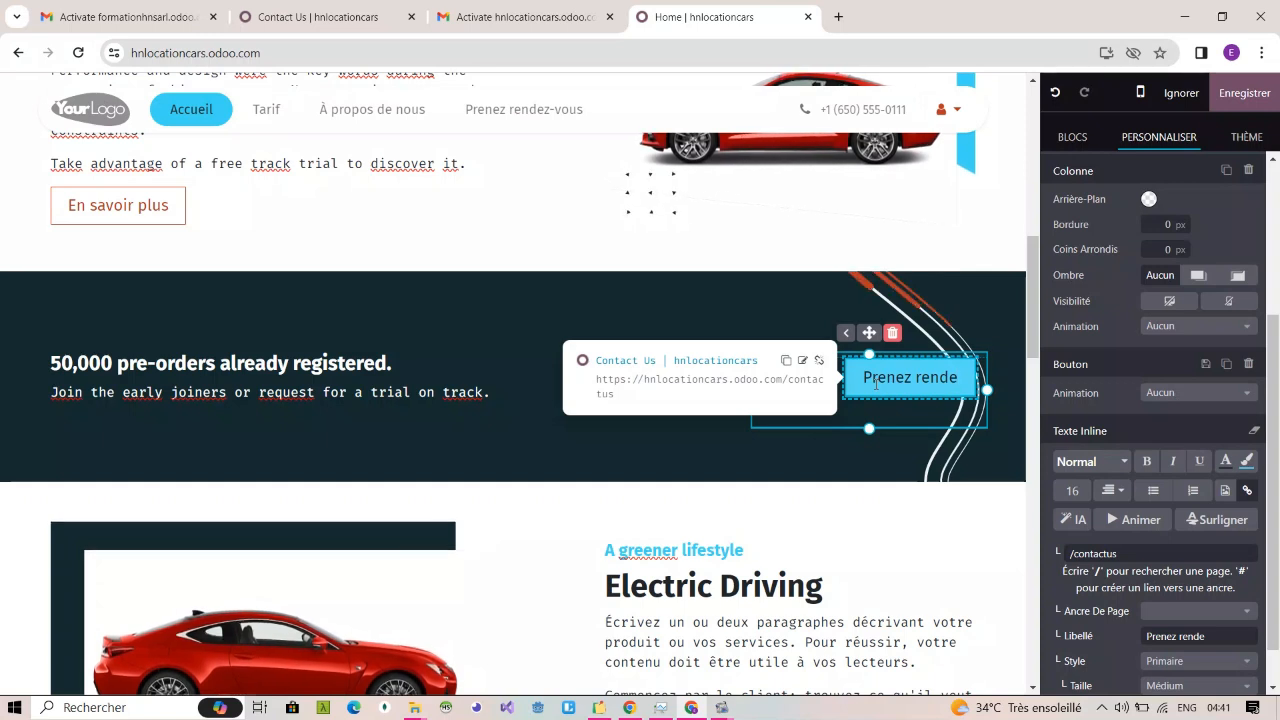
pyautogui.write('z-vous')
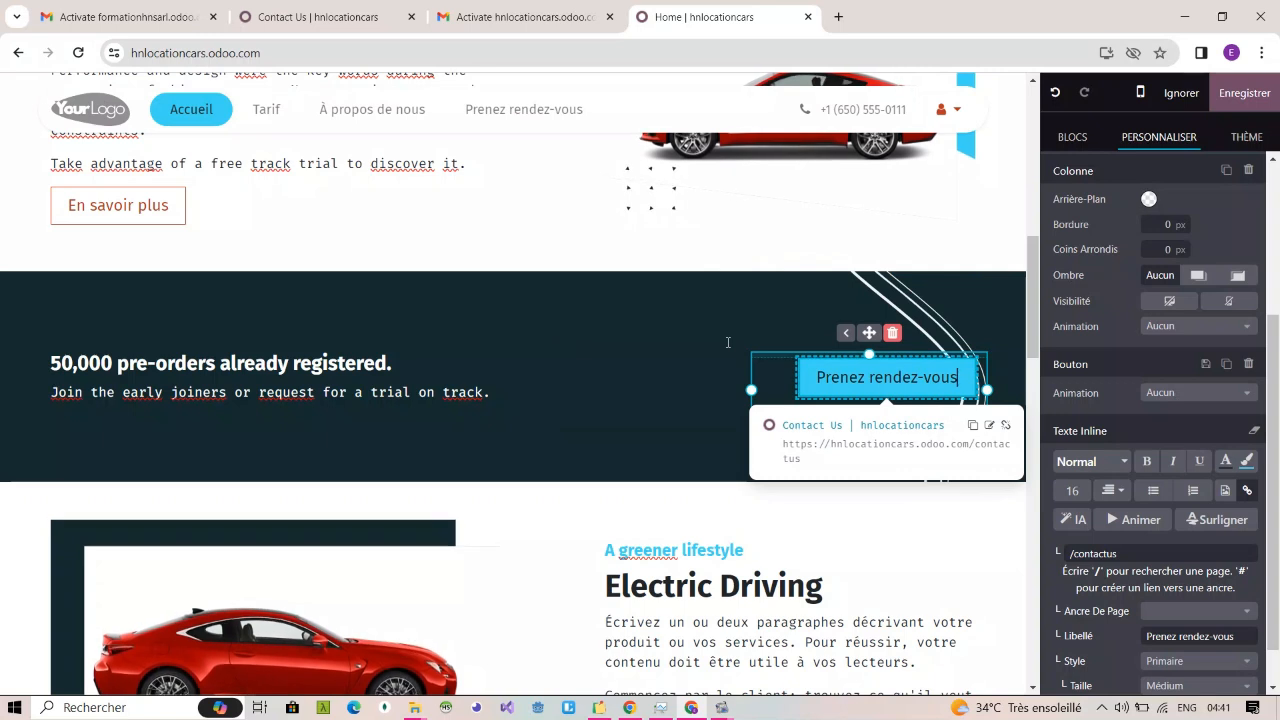
# Step: Replace the call-to-action block's heading with "Prenez rendez-vous immediatement et beneficiez de 30 minutes d'ecoute immediat"
pyautogui.click(395, 391)
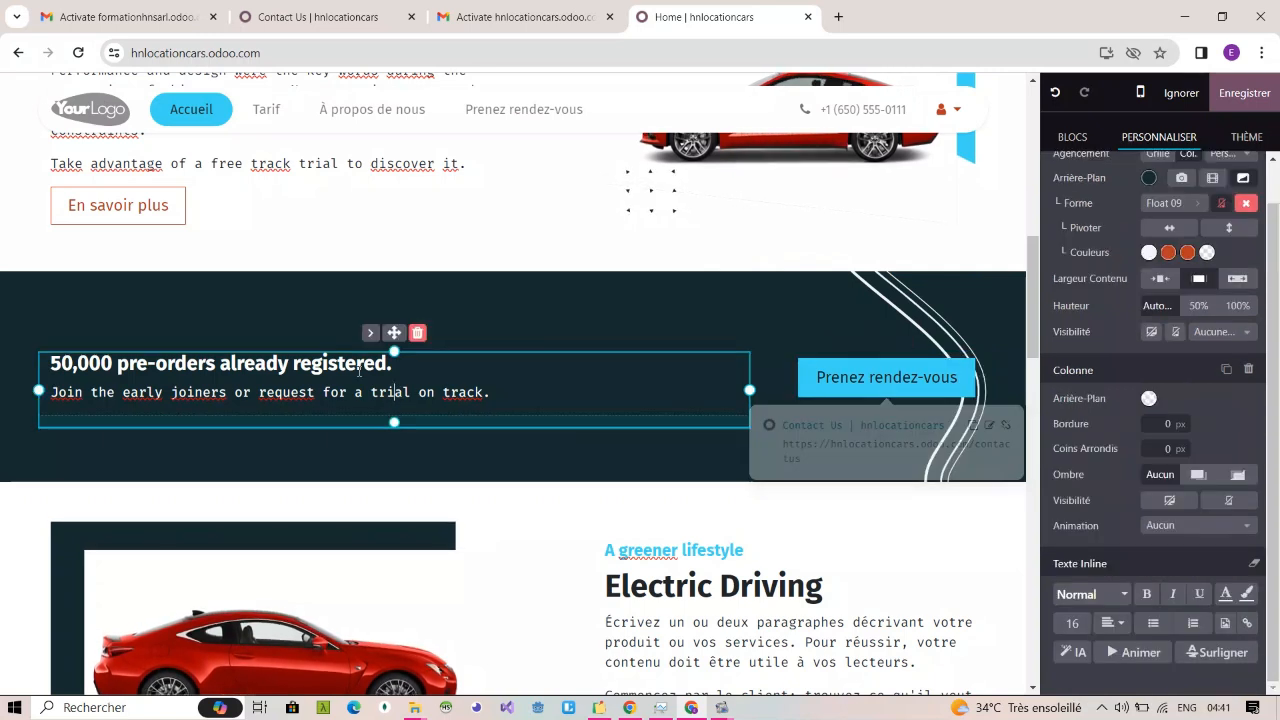
pyautogui.tripleClick(359, 366)
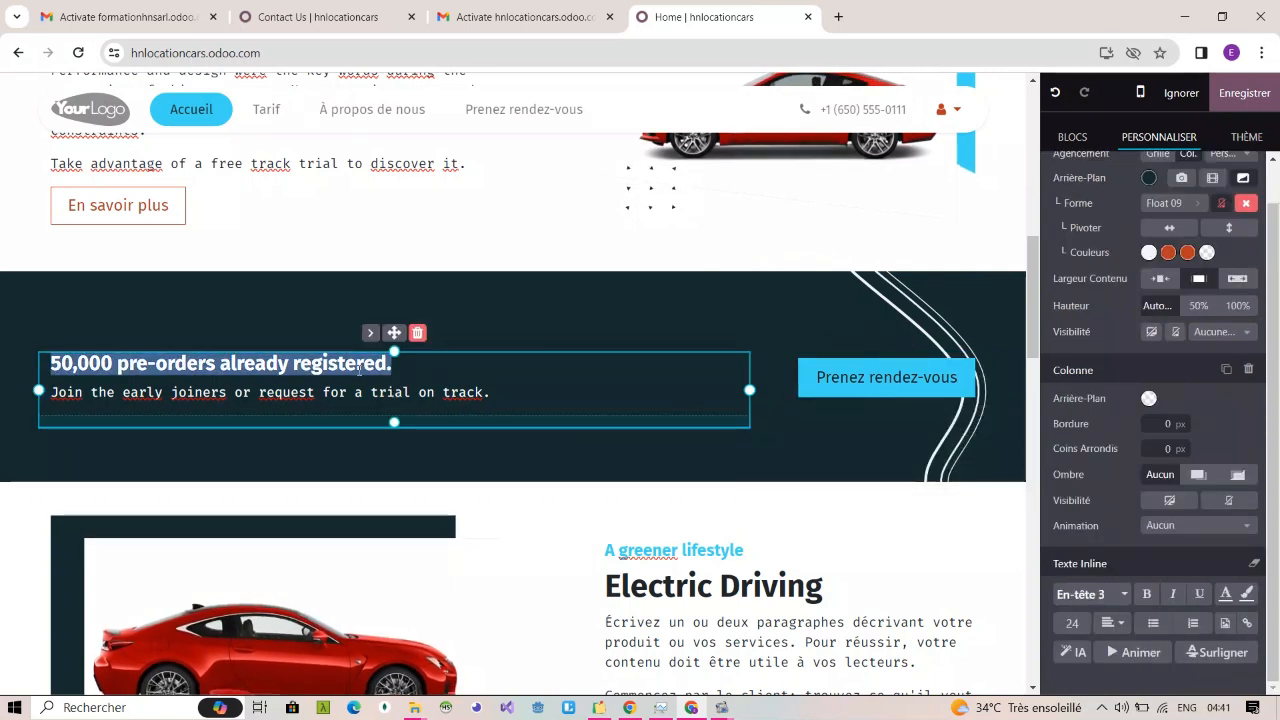
pyautogui.press('BackSpace')
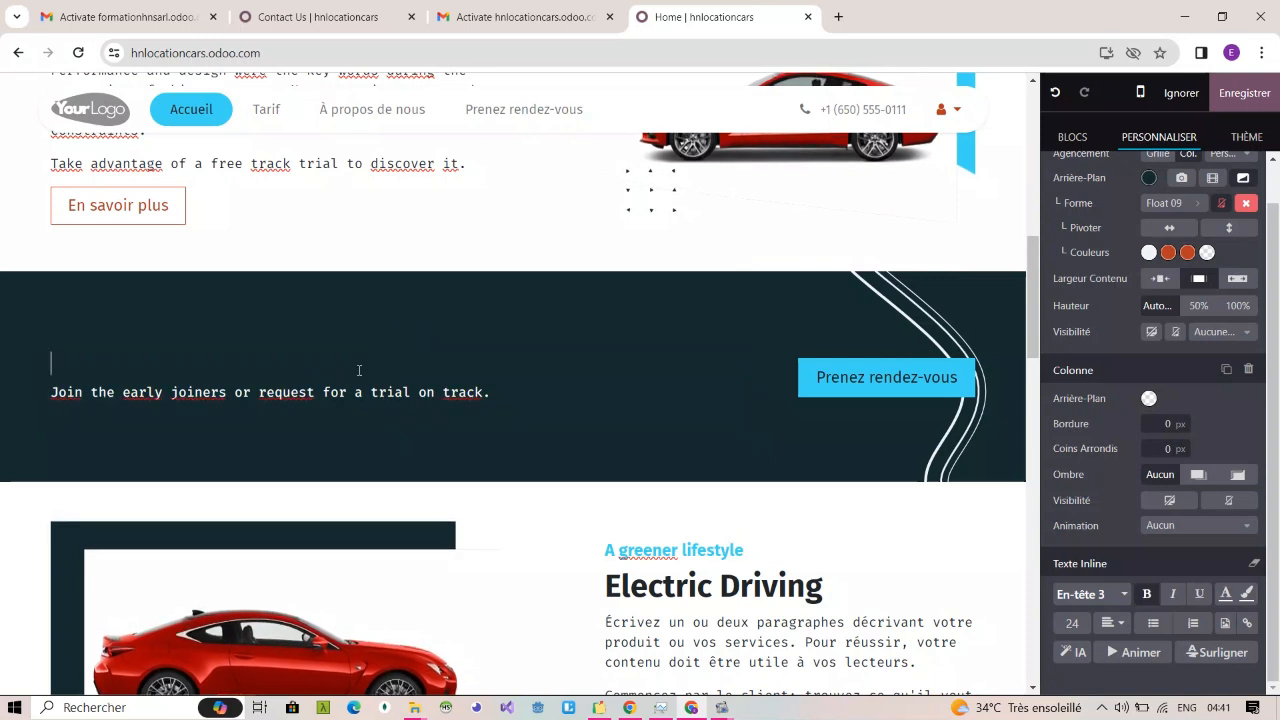
pyautogui.write('pren')
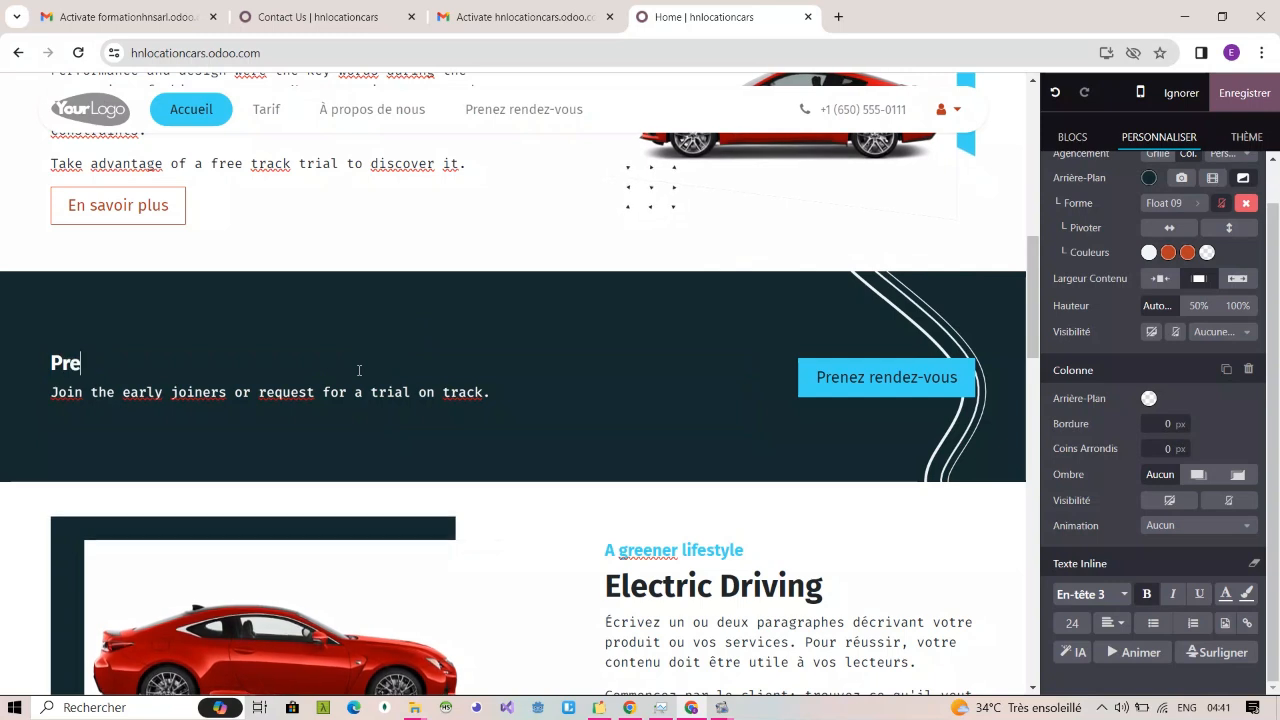
pyautogui.write('ez ')
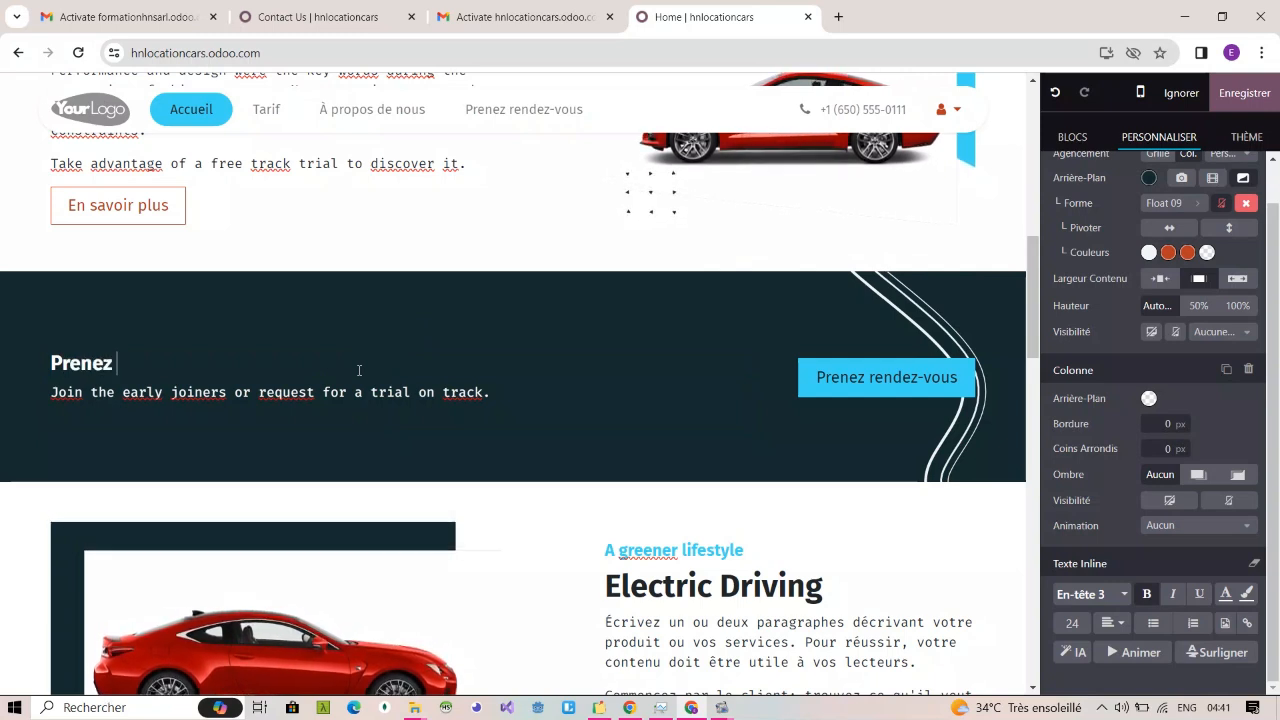
pyautogui.write('rendez')
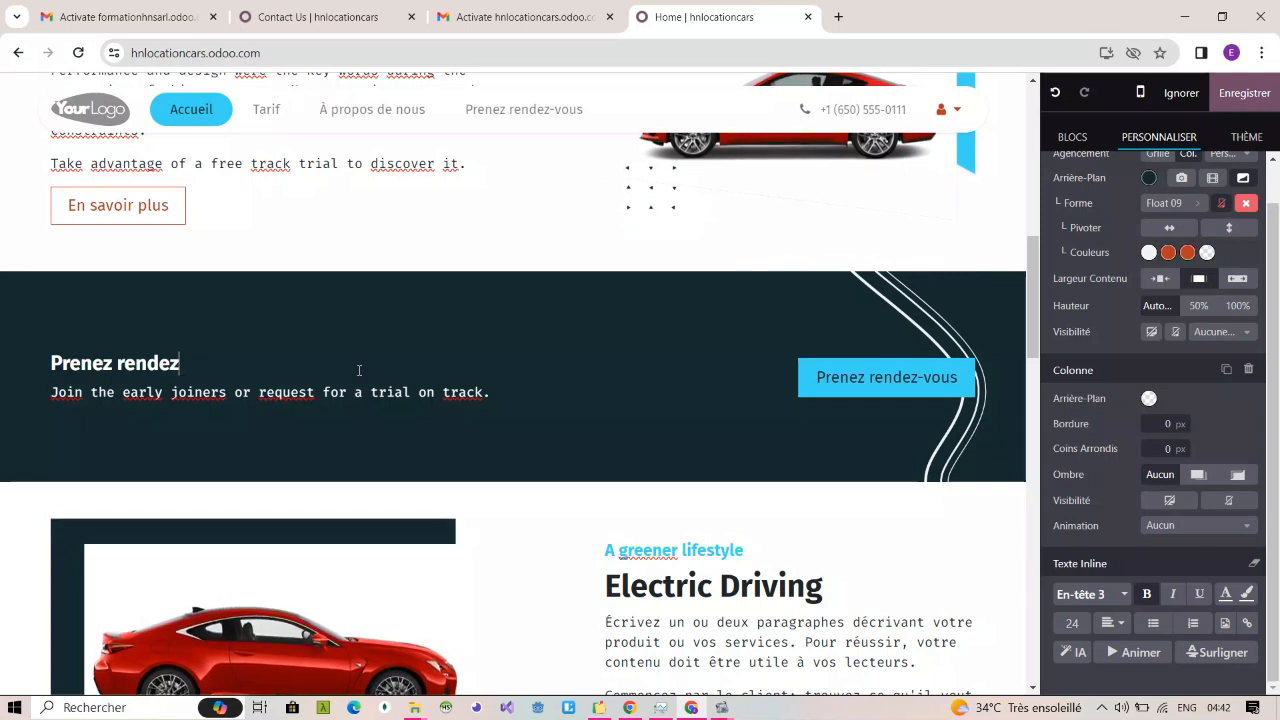
pyautogui.write('-vous')
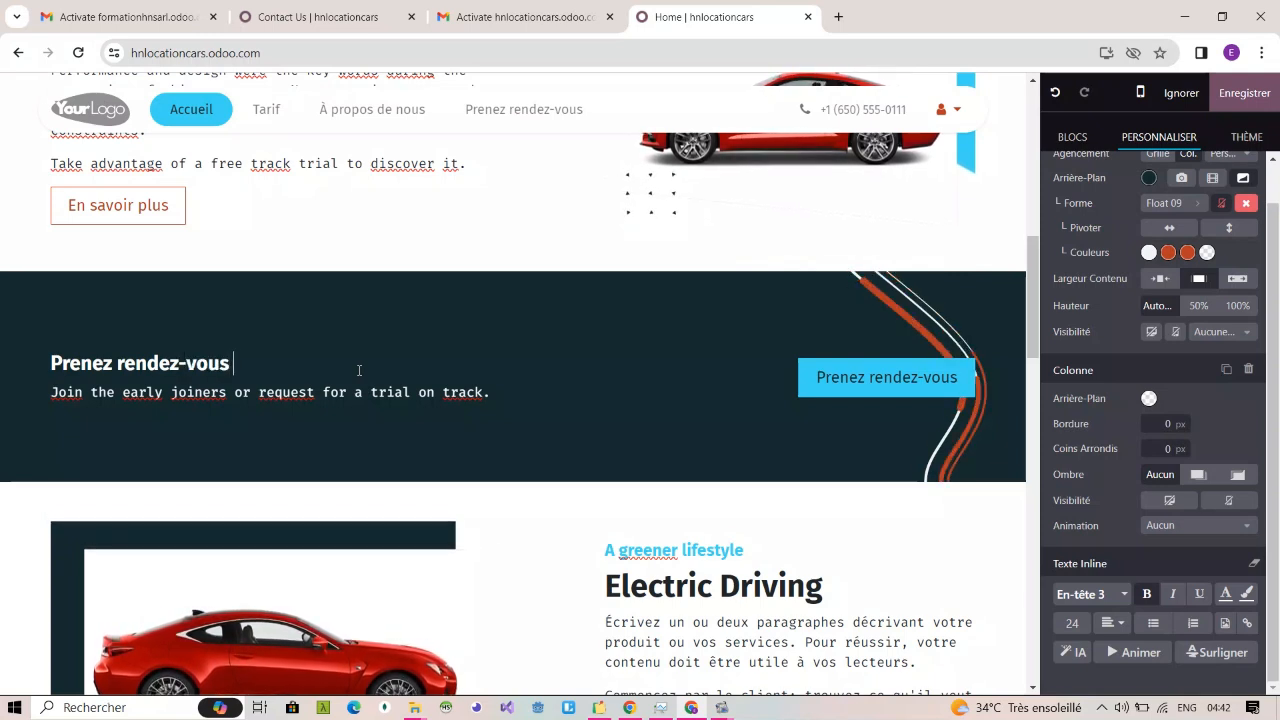
pyautogui.write(' immediatement et bend')
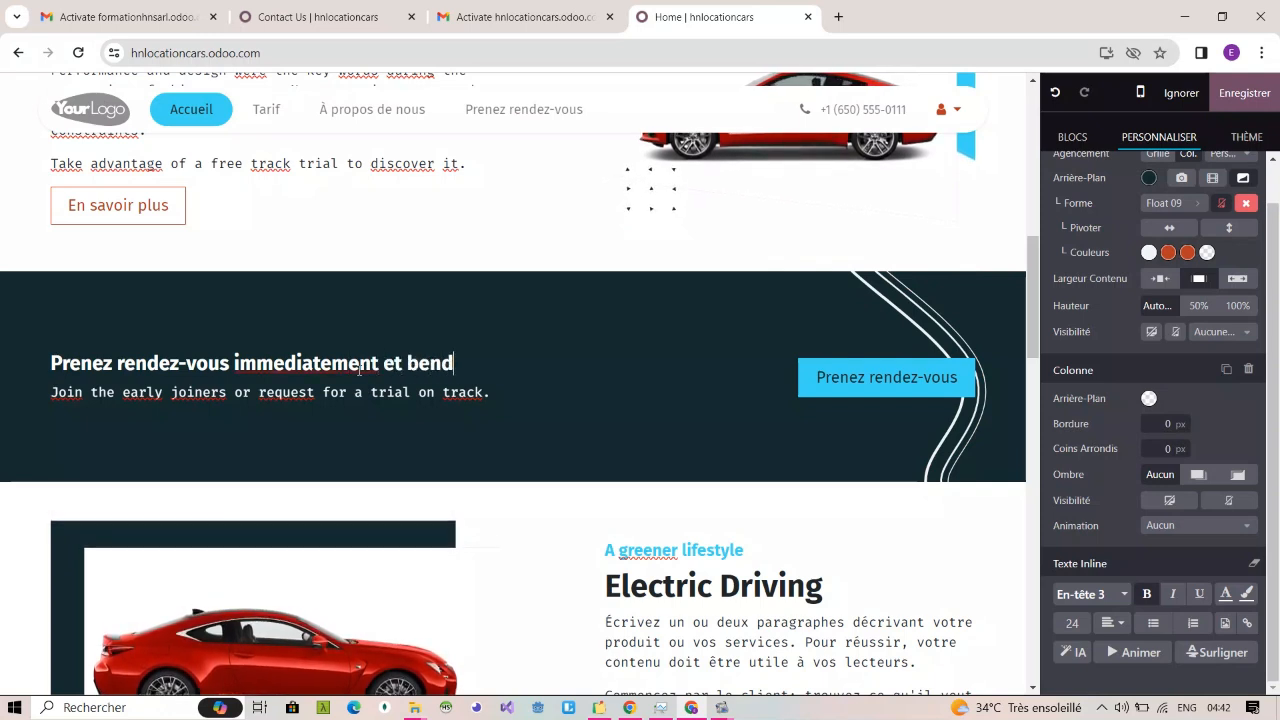
pyautogui.write('fice')
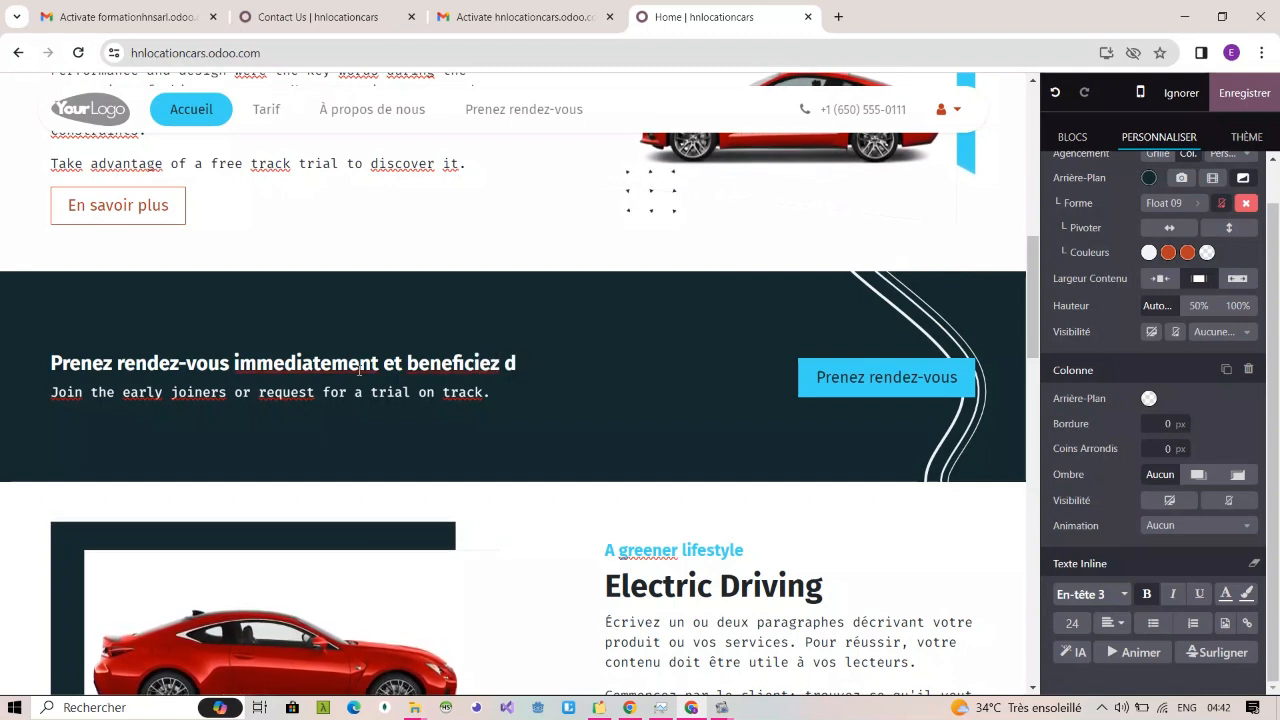
pyautogui.write("z de 30 minutes d'ecoute")
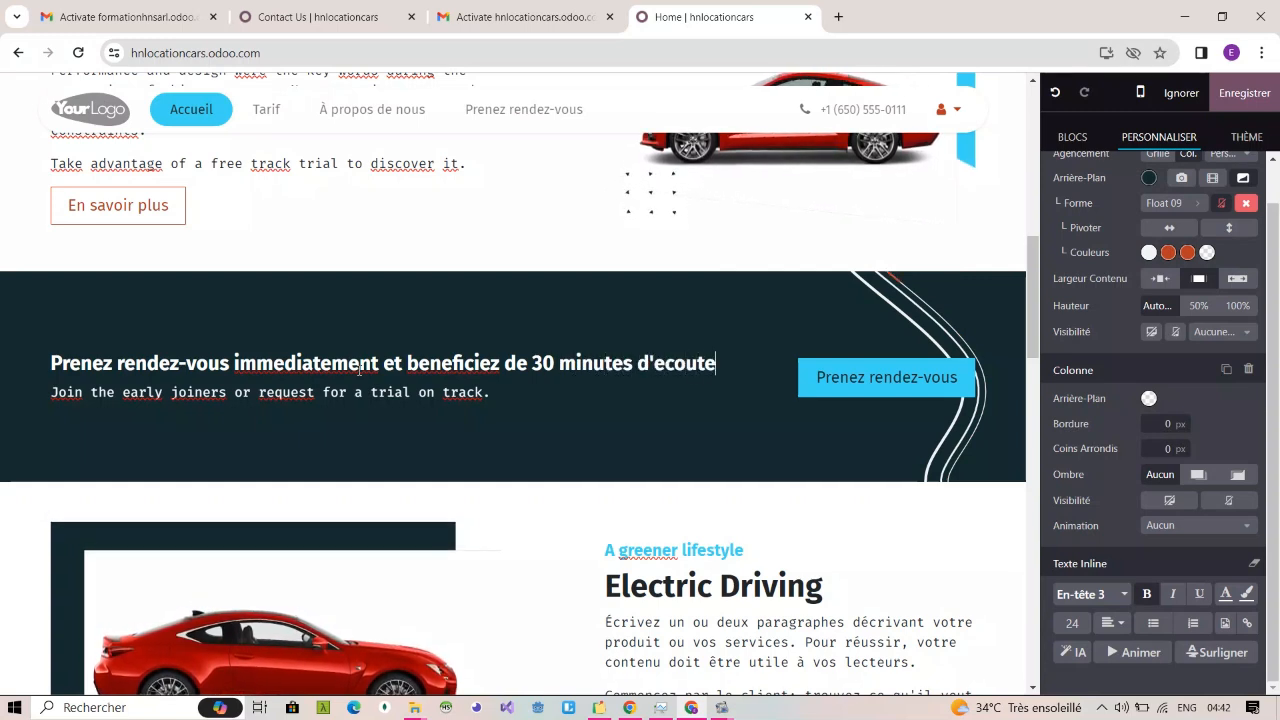
pyautogui.write('im')
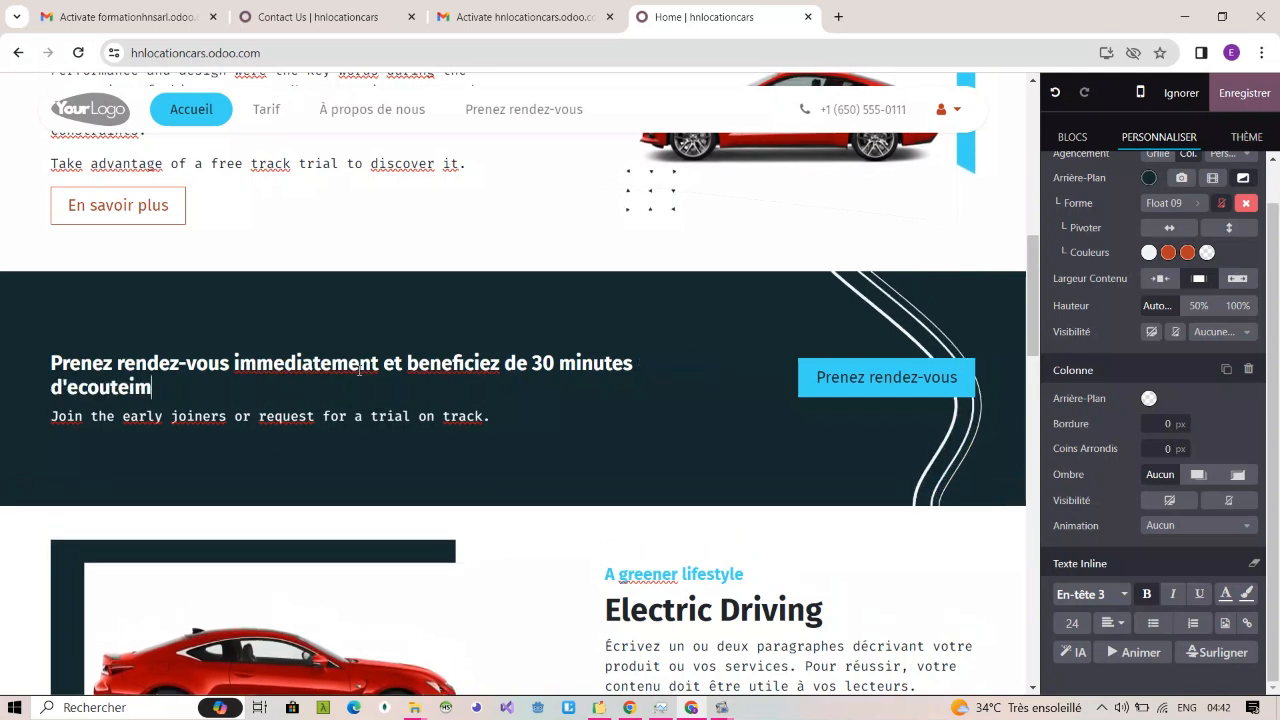
pyautogui.press('BackSpace')
pyautogui.press('BackSpace')
pyautogui.press('BackSpace')
pyautogui.press('BackSpace')
pyautogui.press('BackSpace')
pyautogui.press('BackSpace')
pyautogui.press('BackSpace')
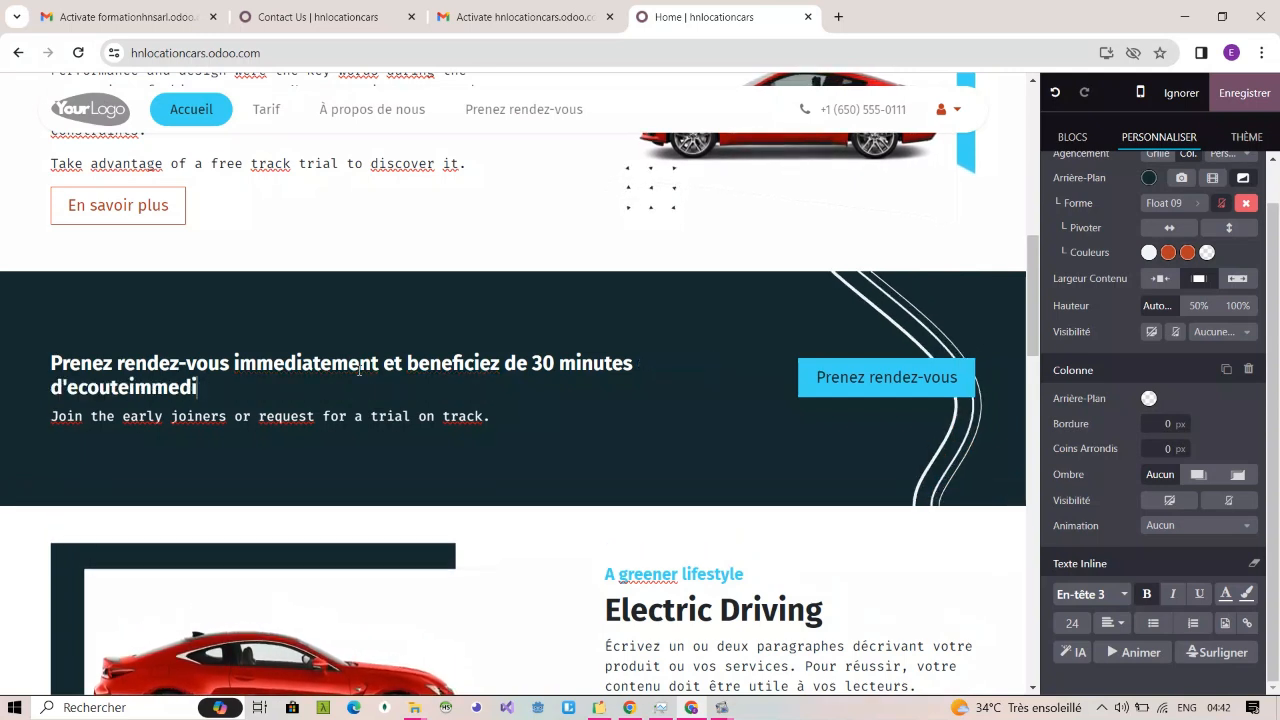
pyautogui.write('immediat')
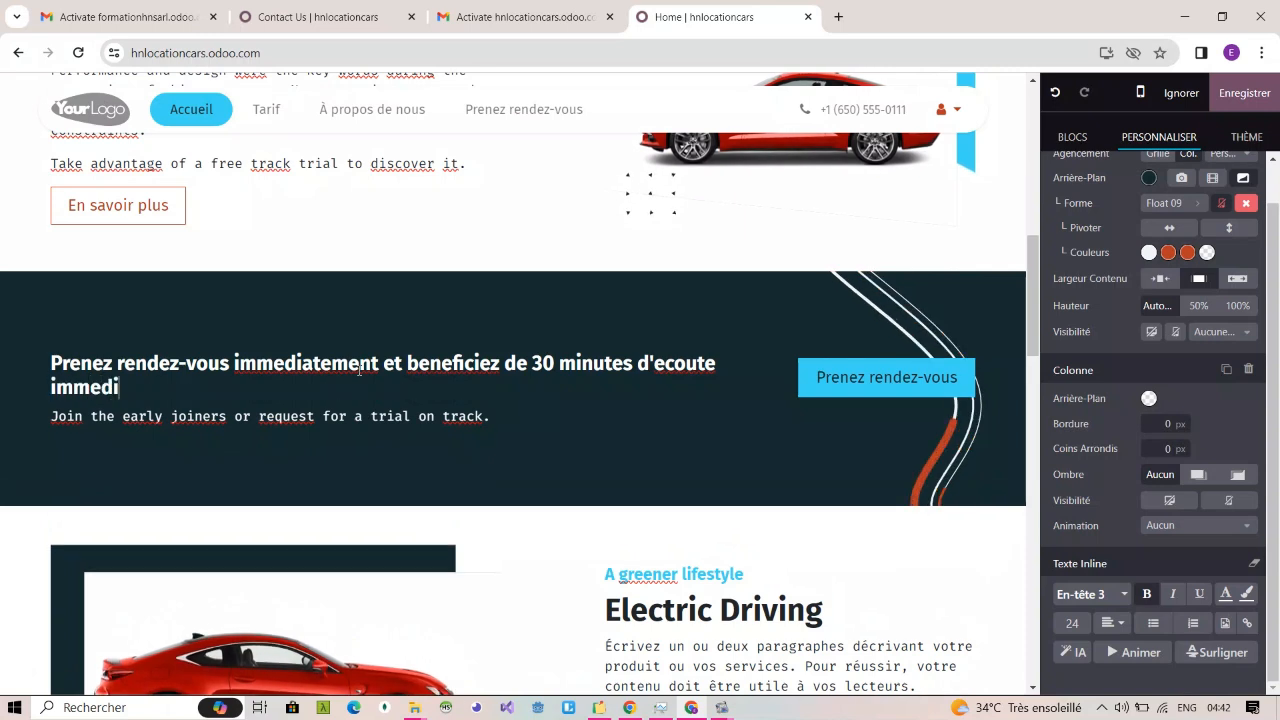
# Step: Delete the "Join the early joiners" text under the call-to-action block's heading
pyautogui.tripleClick(319, 416)
pyautogui.press('BackSpace')
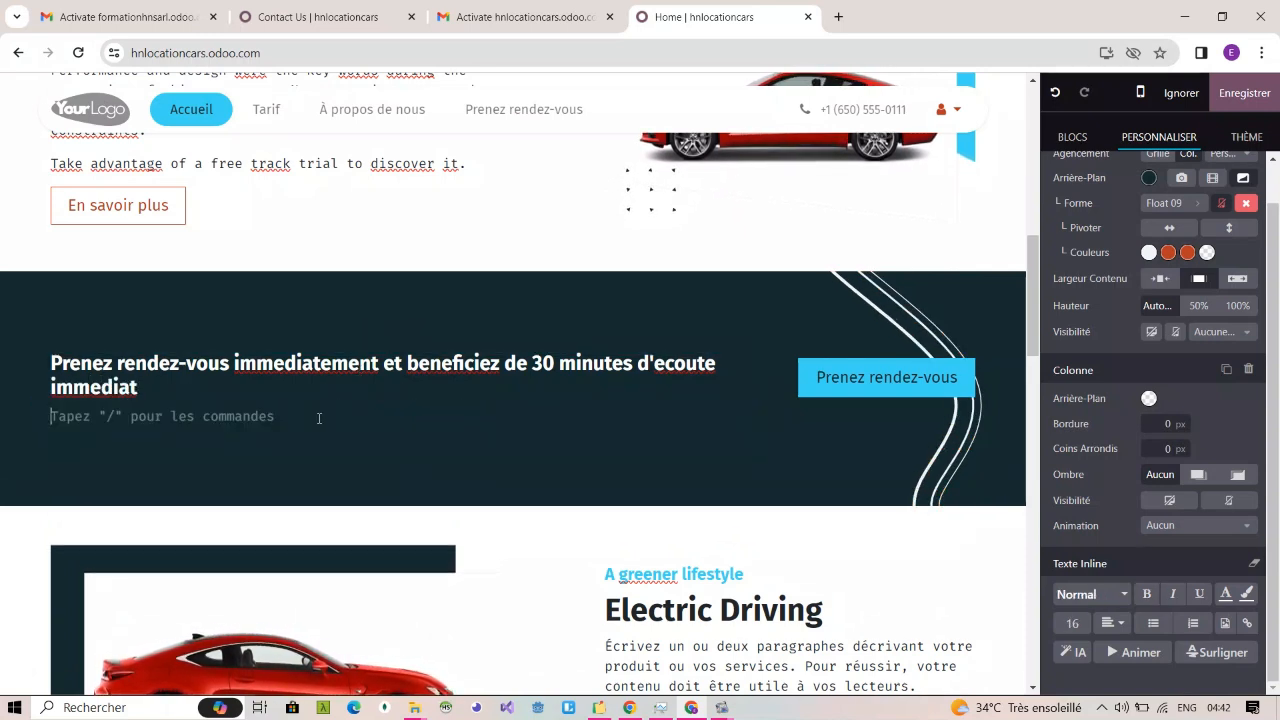
pyautogui.press('BackSpace')
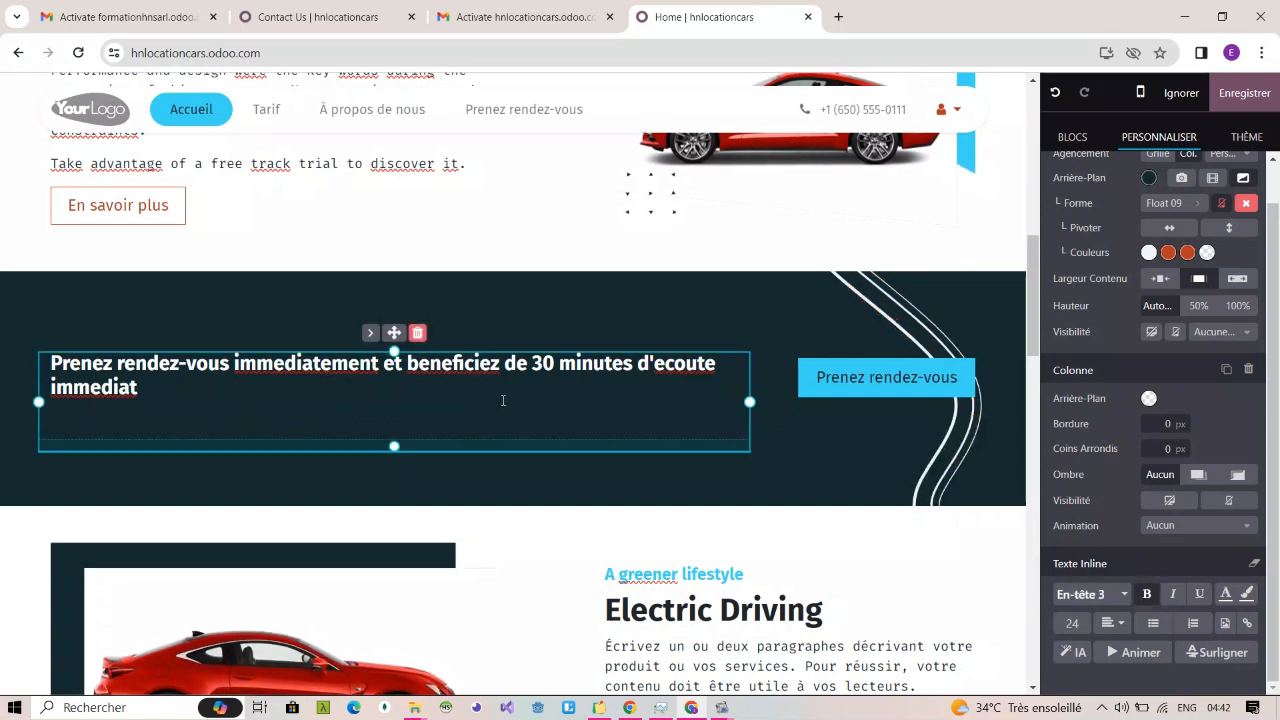
# Step: Make the call-to-action block more compact by reducing the padding below its text column and the block's own top and bottom padding
pyautogui.moveTo(400, 447); pyautogui.dragTo(402, 413)
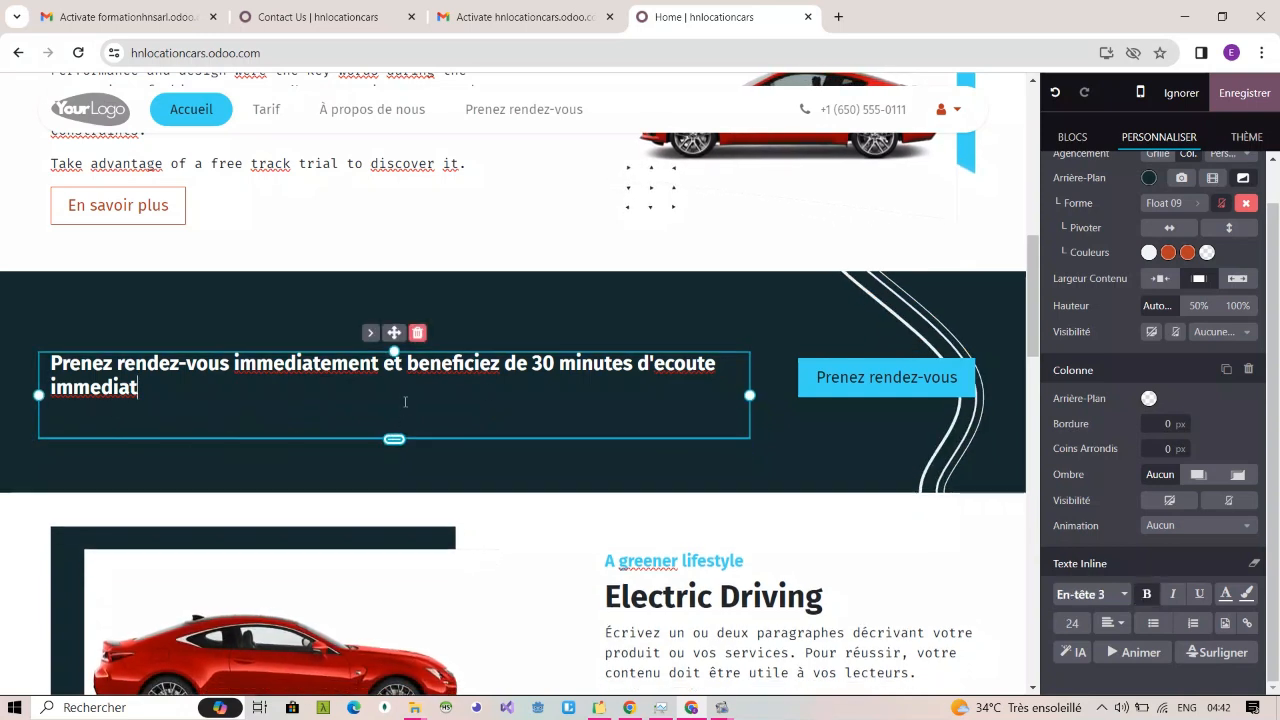
pyautogui.moveTo(394, 352)
pyautogui.mouseDown()
pyautogui.moveTo(395, 391)
pyautogui.moveTo(395, 346)
pyautogui.mouseUp()
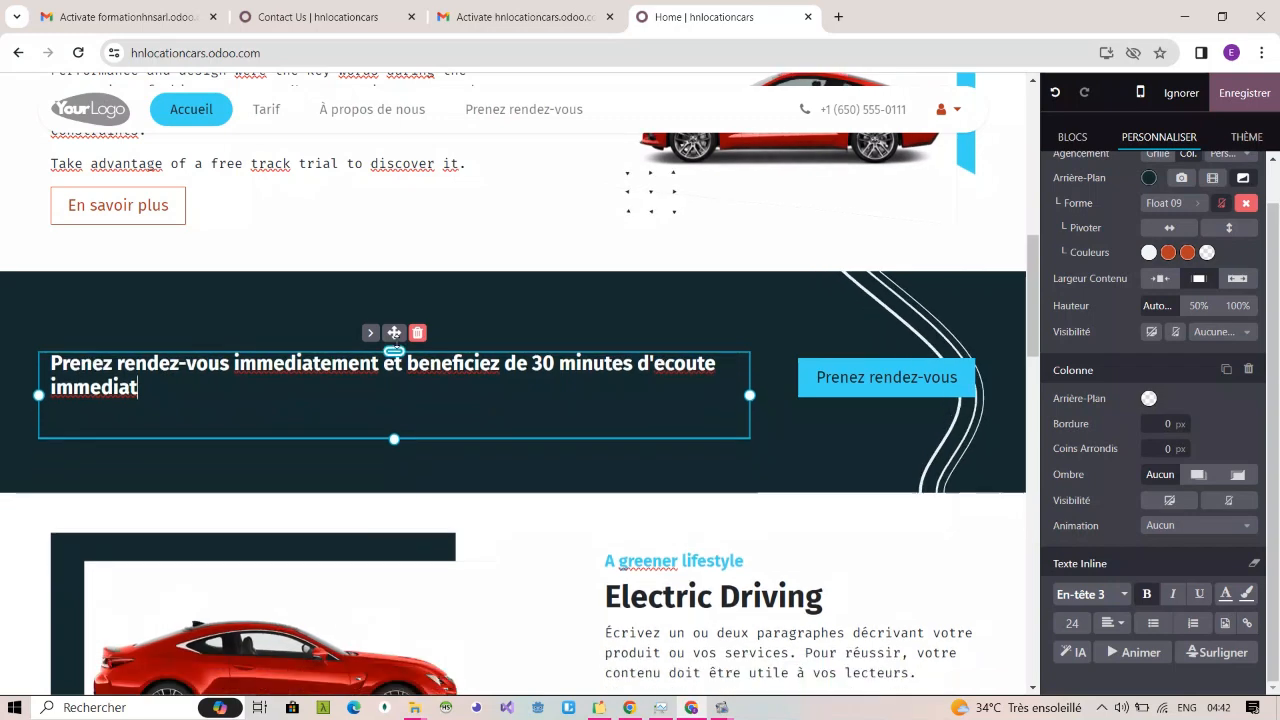
pyautogui.click(528, 471)
pyautogui.moveTo(512, 467); pyautogui.dragTo(512, 438)
pyautogui.moveTo(512, 310); pyautogui.dragTo(508, 252)
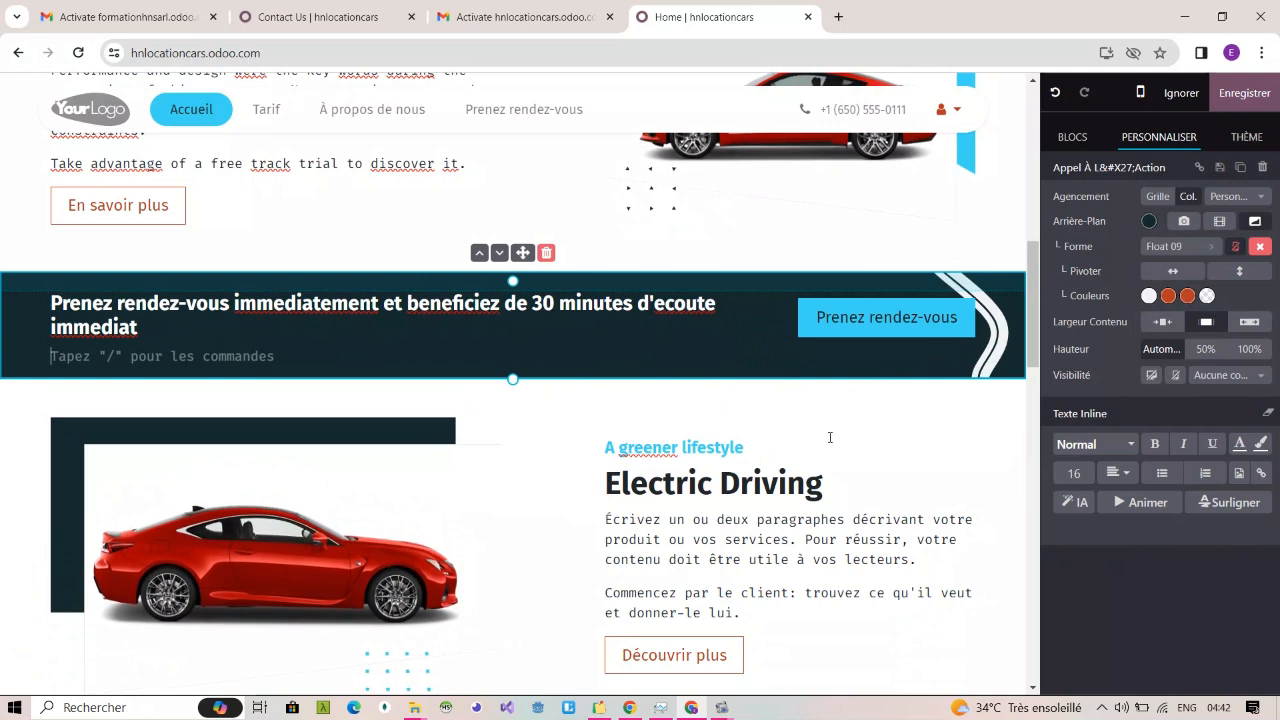
pyautogui.click(840, 330)
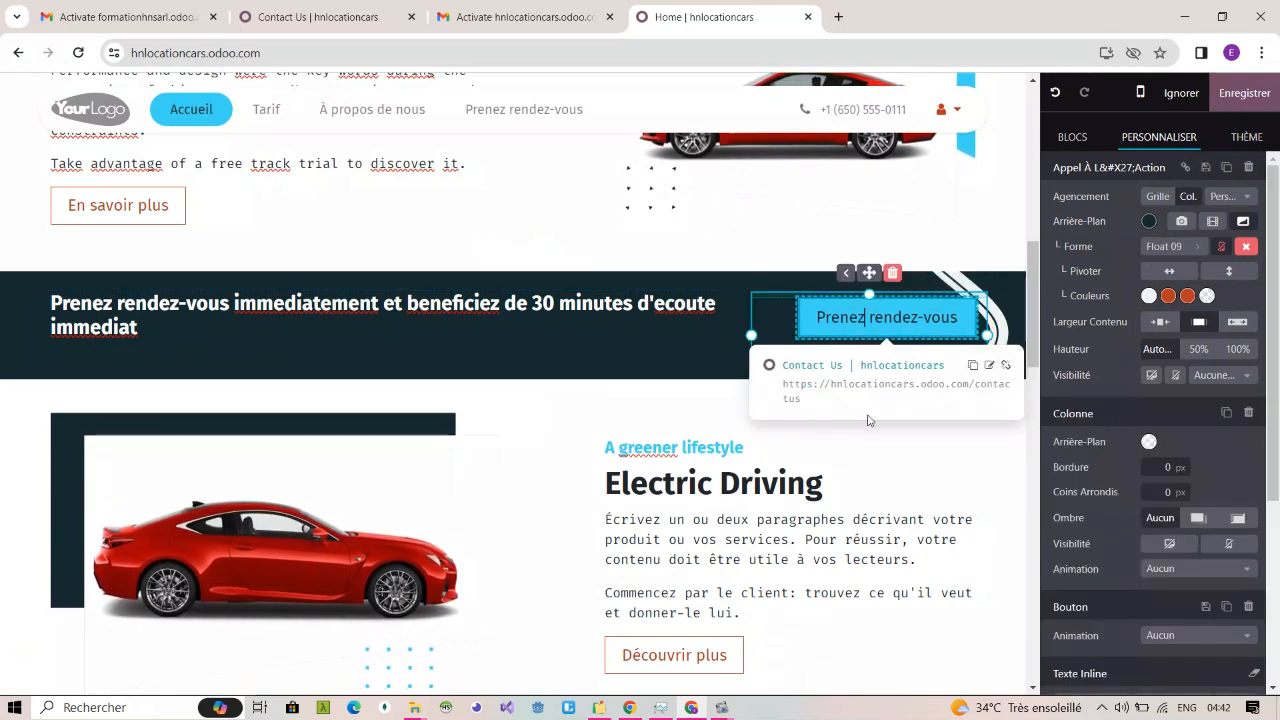
pyautogui.click(652, 417)
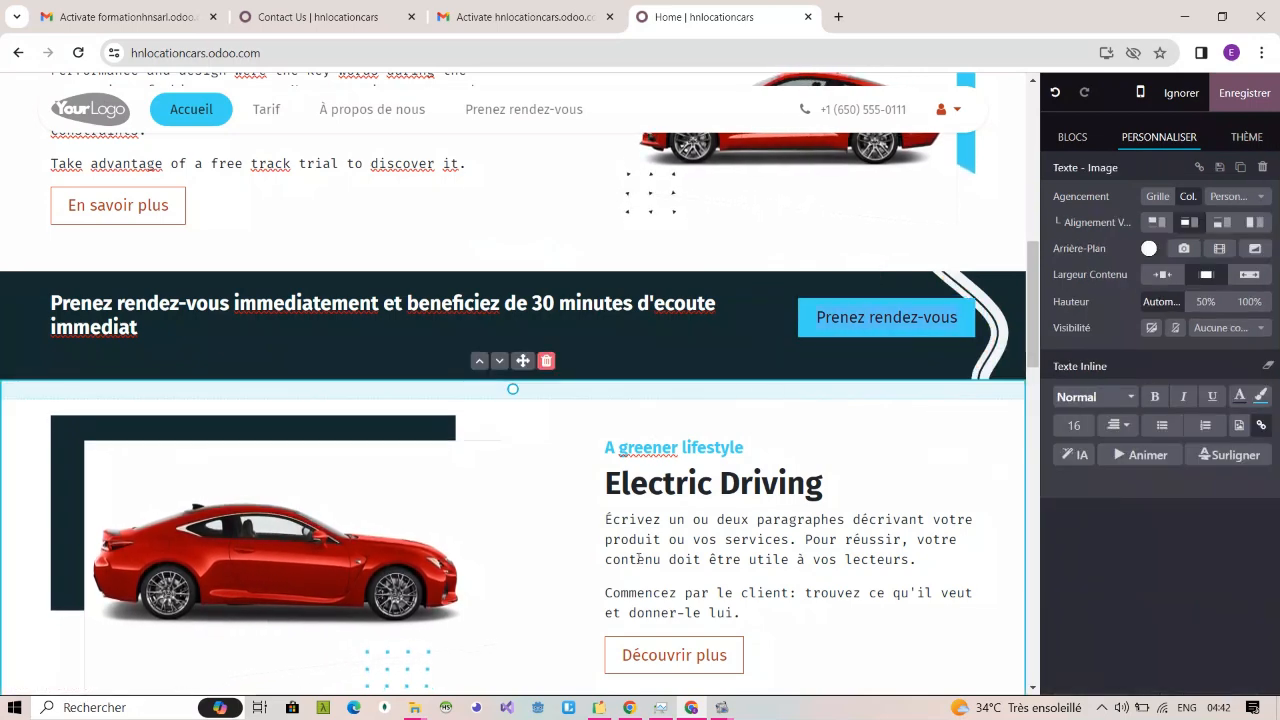
pyautogui.scroll(2, 652, 420)
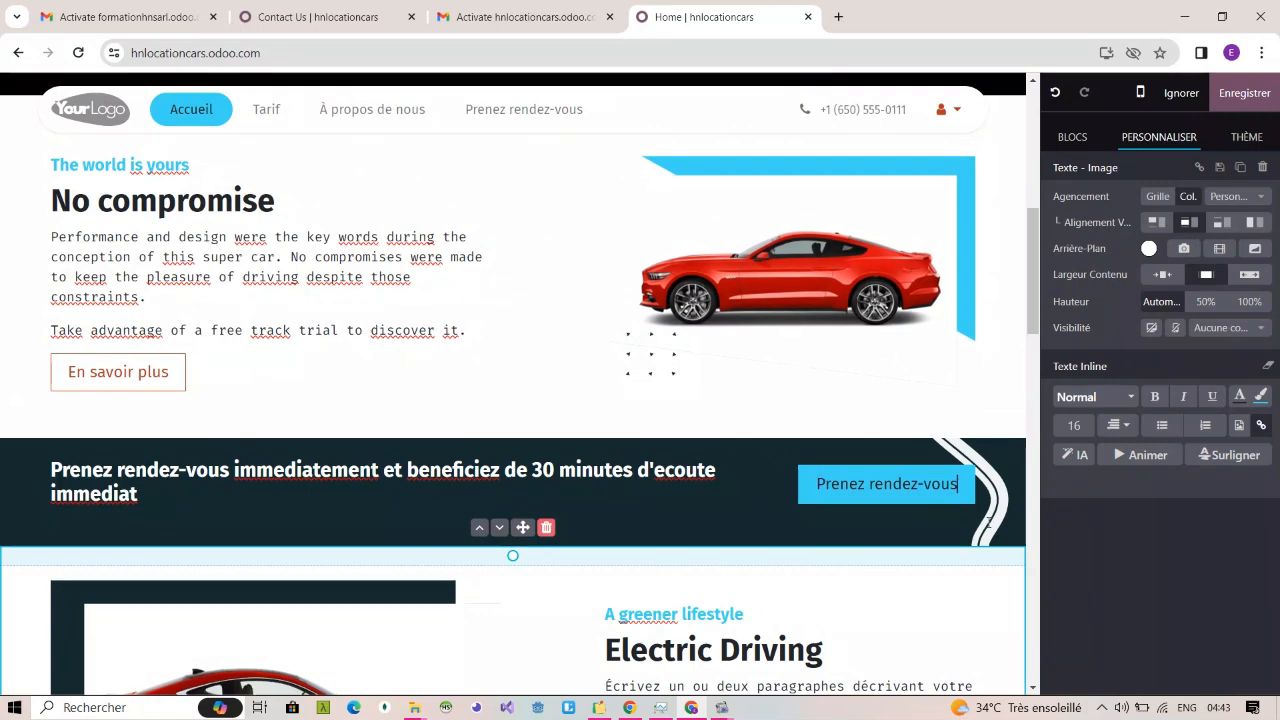
pyautogui.click(988, 522)
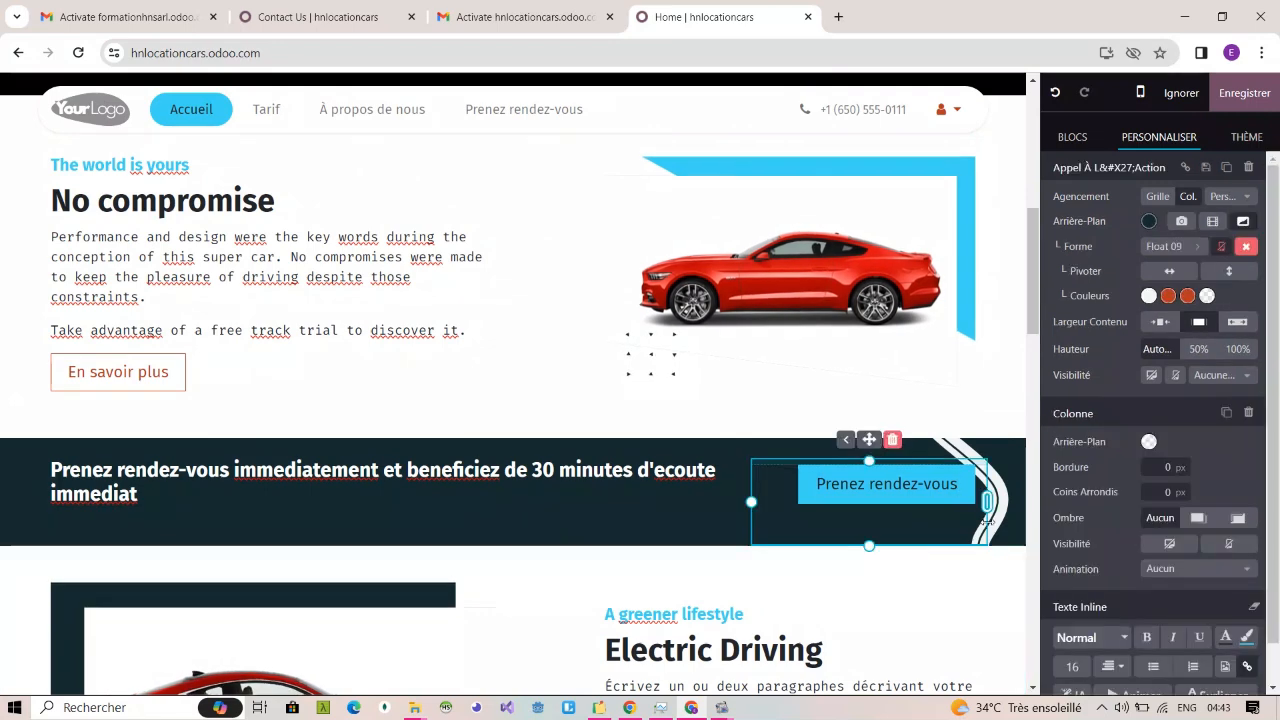
pyautogui.click(709, 524)
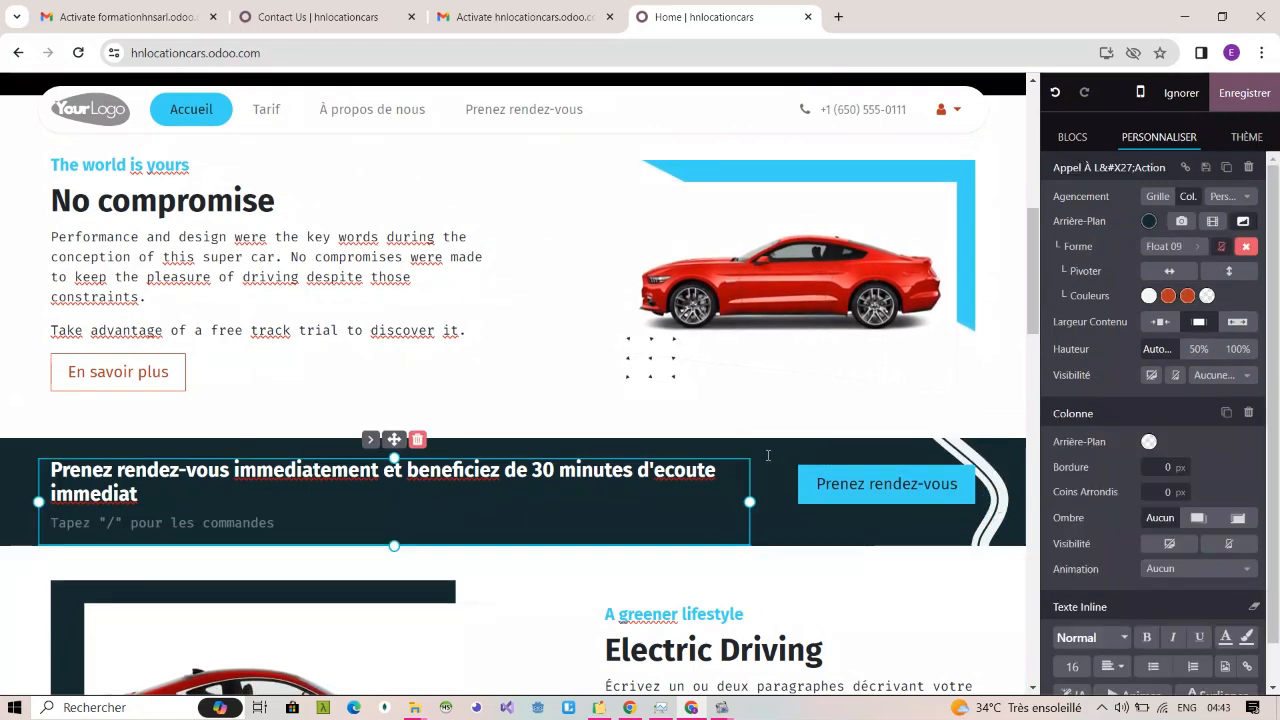
# Step: Replace the call-to-action block's Float 09 background shape with the basic shape Blobs 04
pyautogui.click(767, 455)
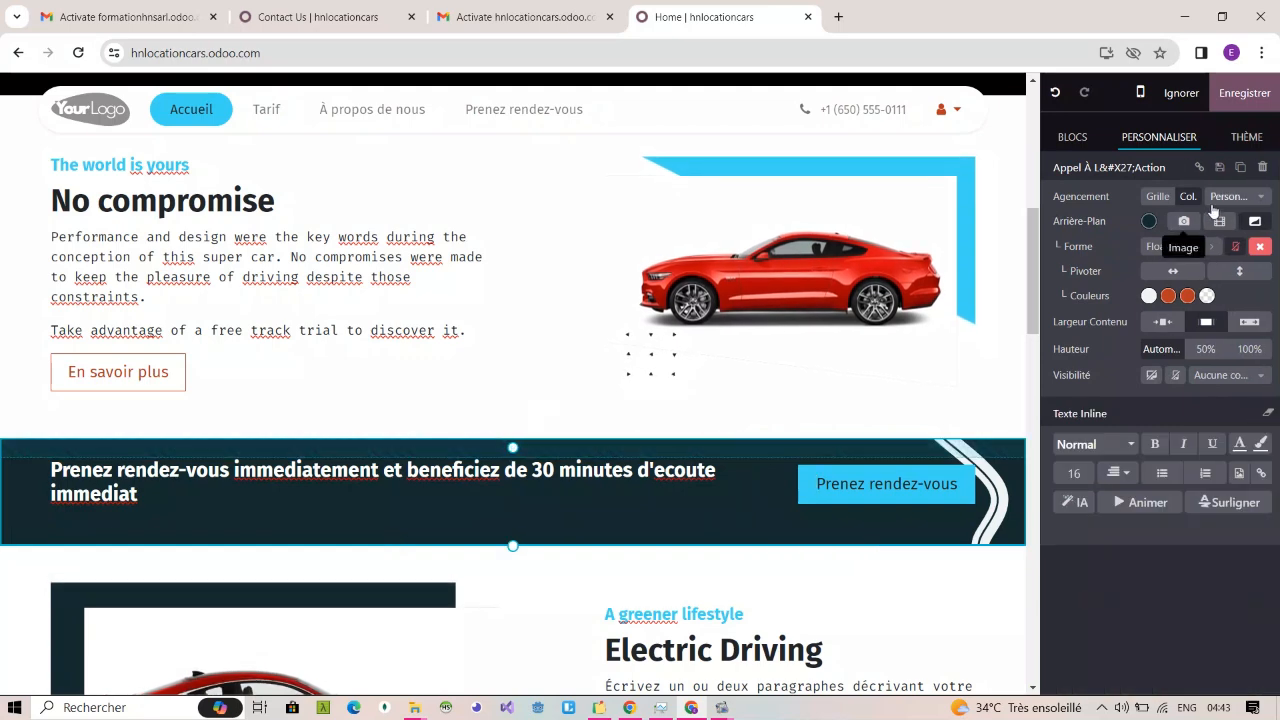
pyautogui.click(1258, 224)
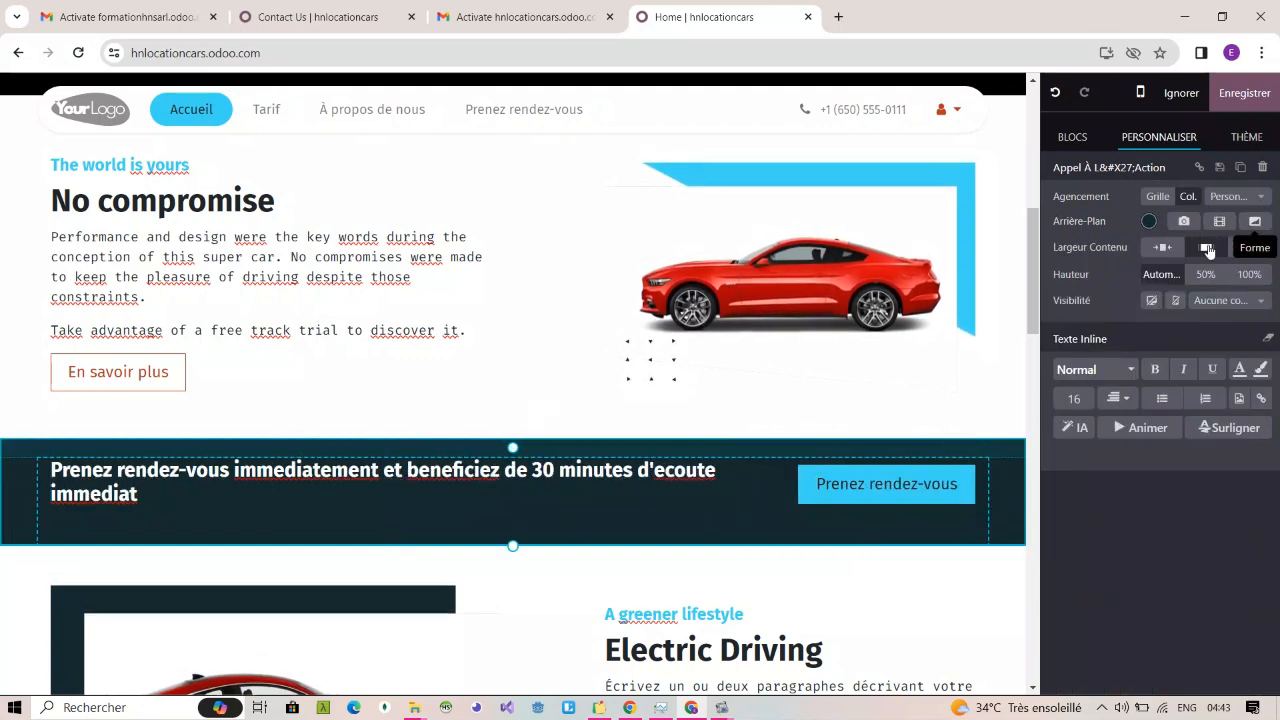
pyautogui.click(1258, 224)
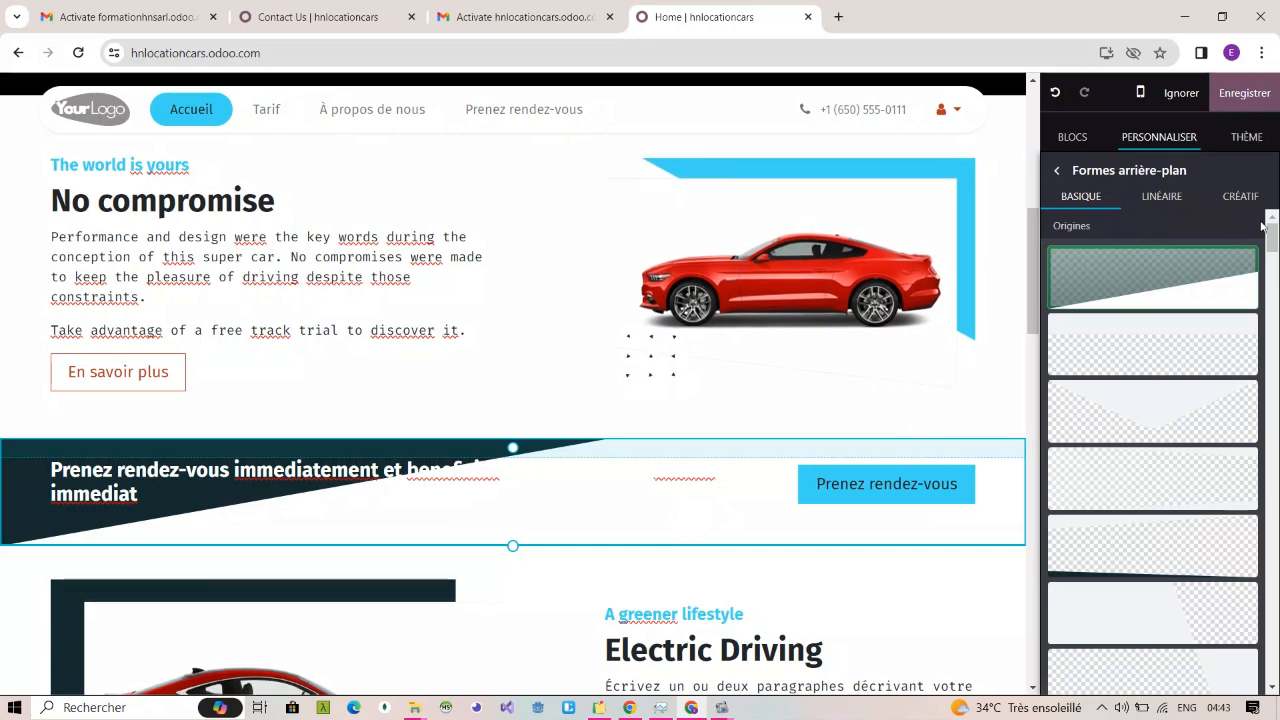
pyautogui.click(1169, 204)
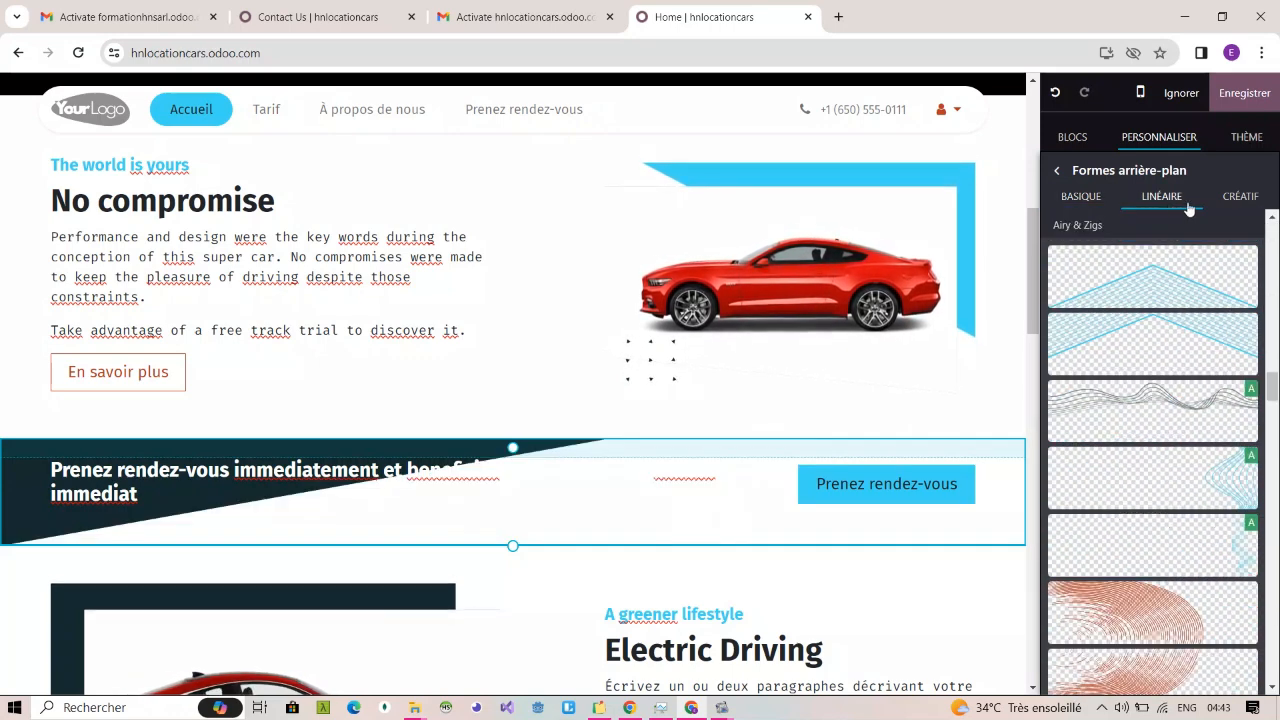
pyautogui.scroll(8, 1166, 318)
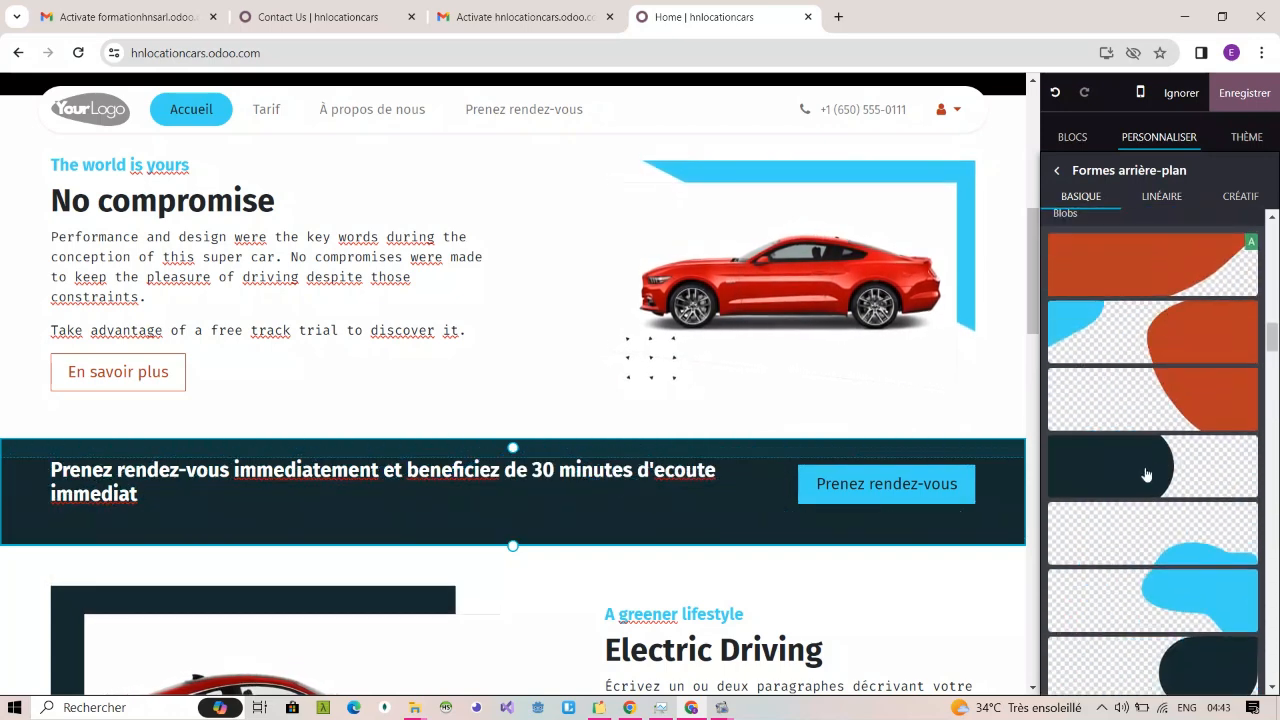
pyautogui.click(1146, 474)
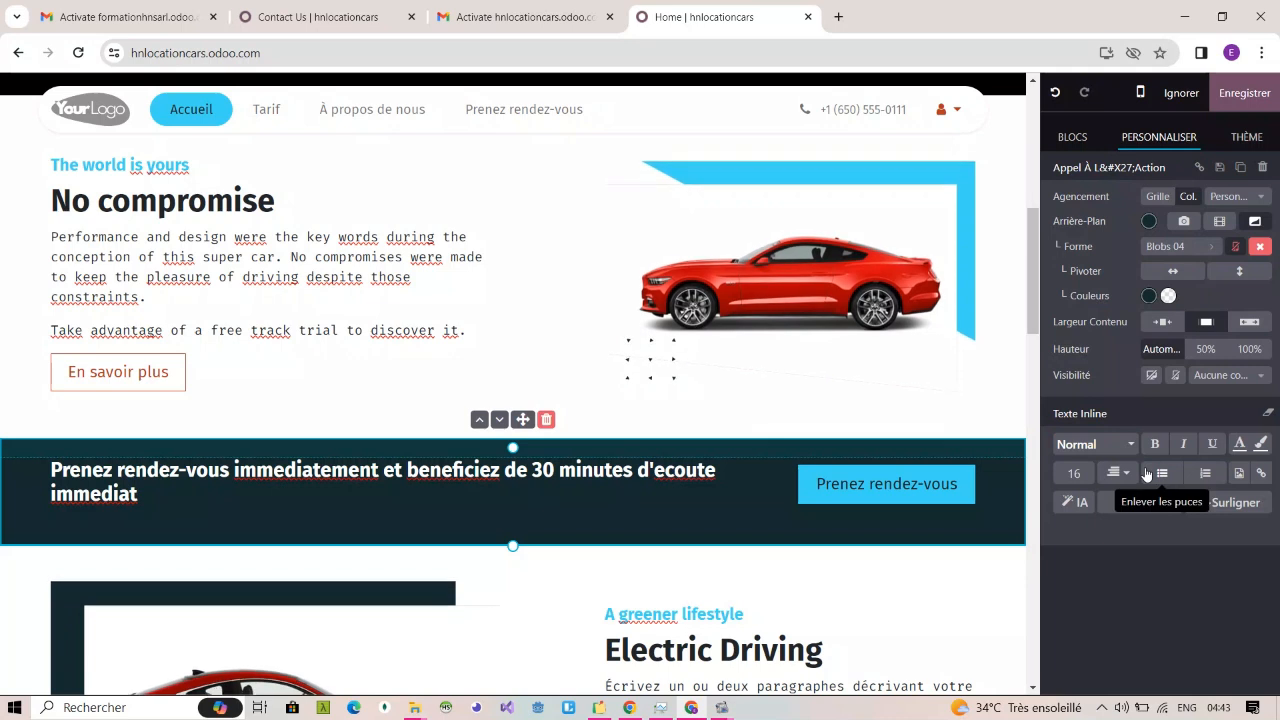
pyautogui.click(1243, 198)
pyautogui.click(1237, 197)
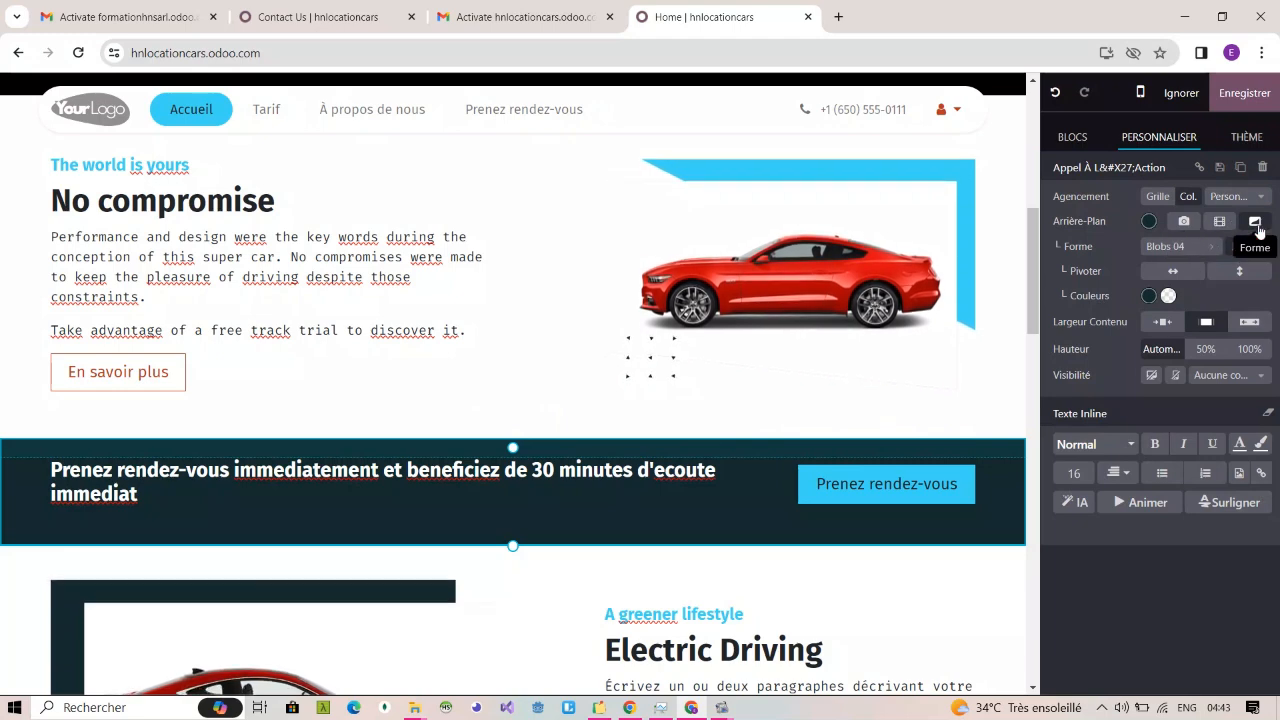
# Step: Replace the call-to-action block's Blobs 04 background shape with the creative shape Wavy 18
pyautogui.click(1256, 224)
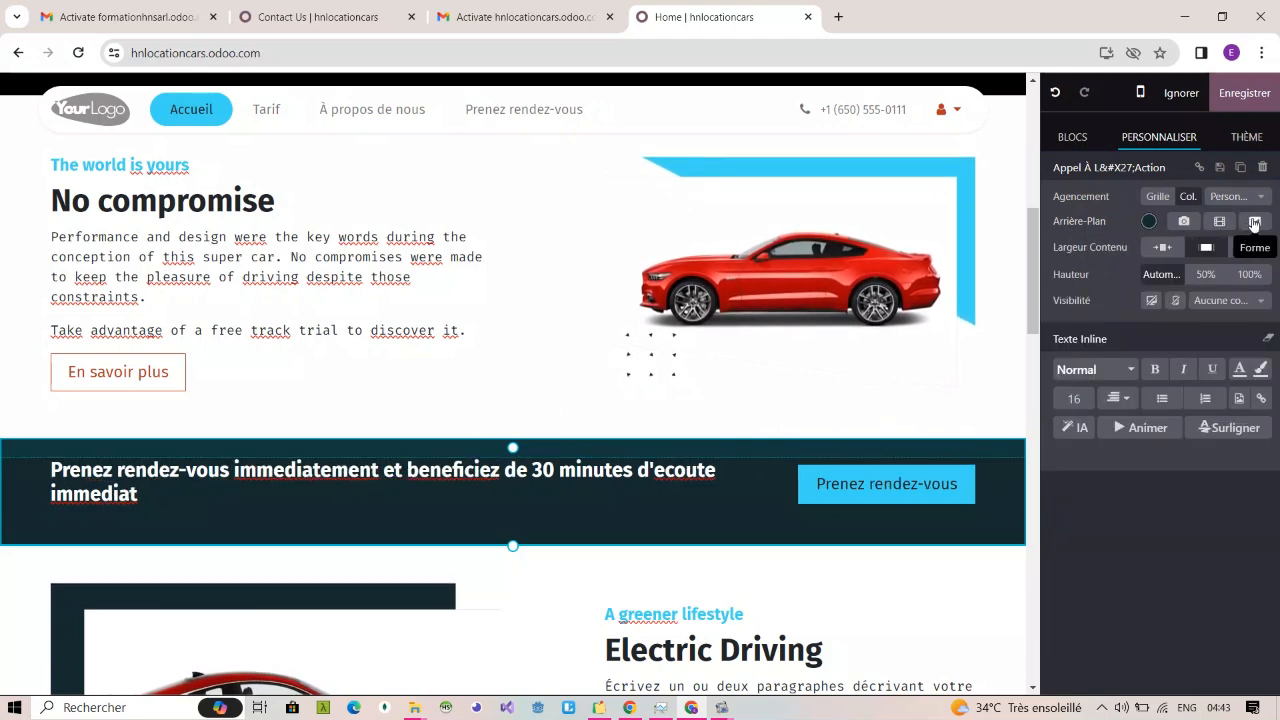
pyautogui.click(1255, 222)
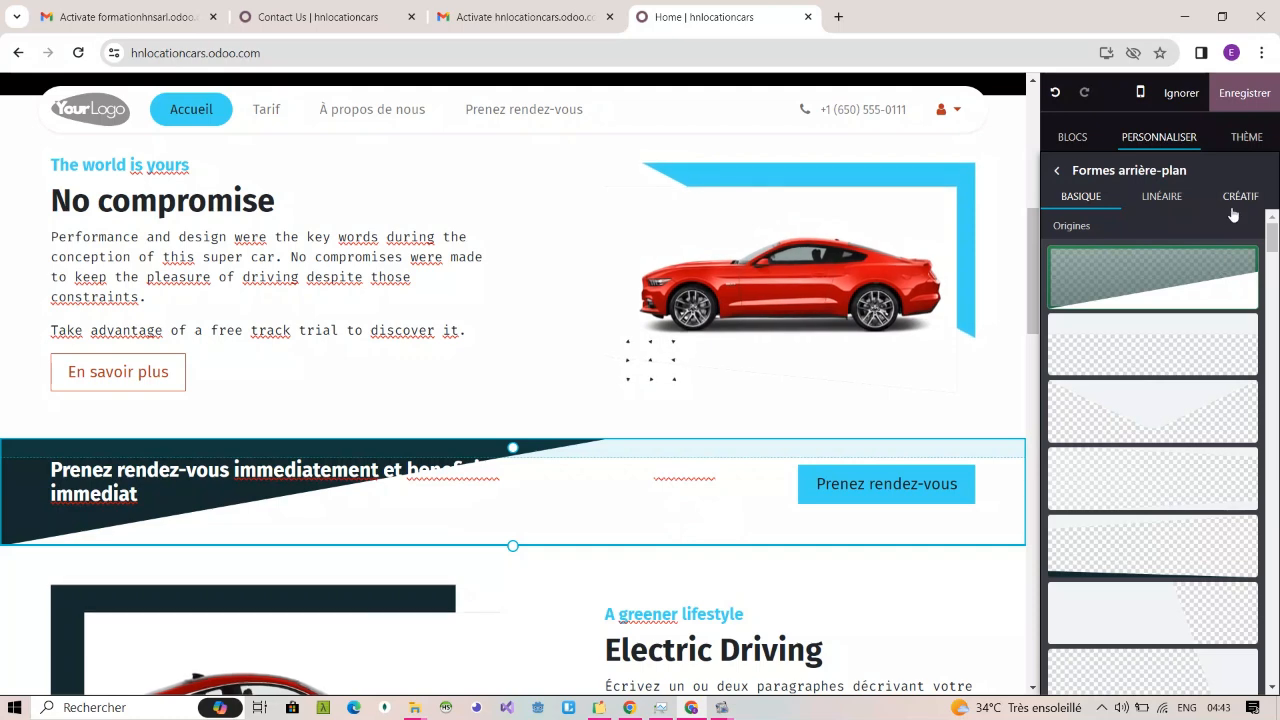
pyautogui.click(1238, 199)
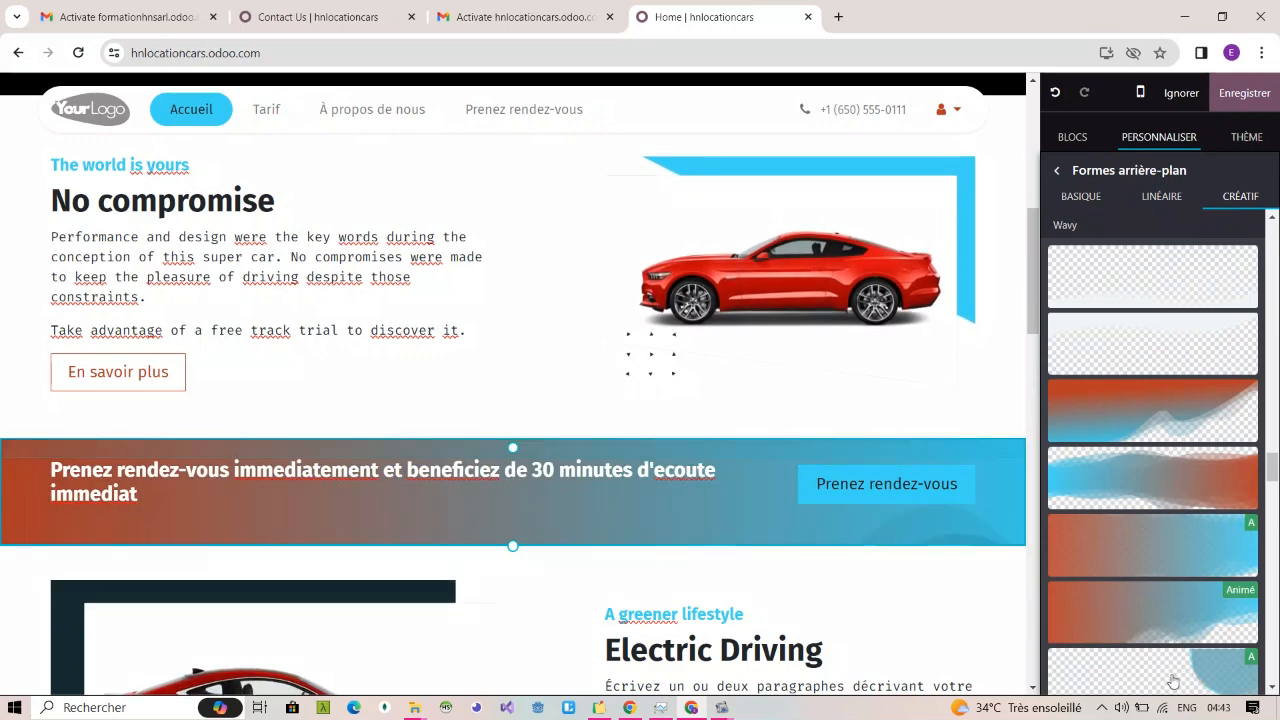
pyautogui.scroll(-2, 1173, 681)
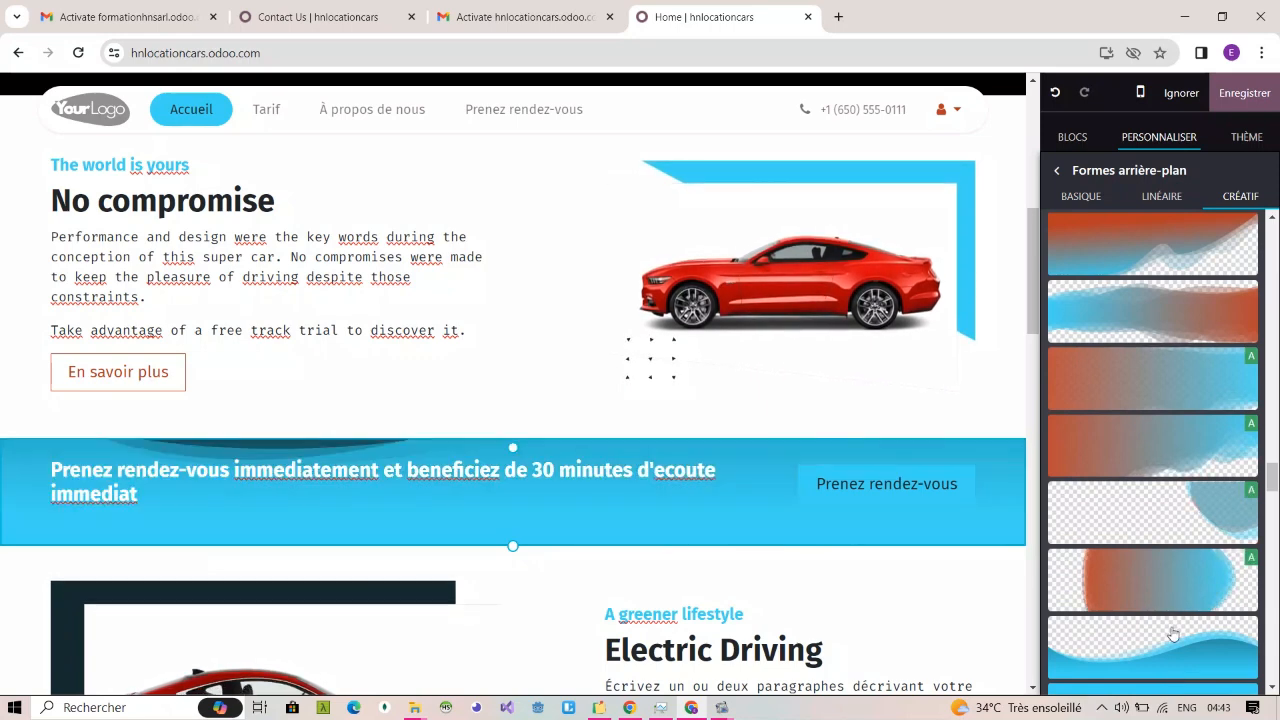
pyautogui.scroll(-3, 1173, 633)
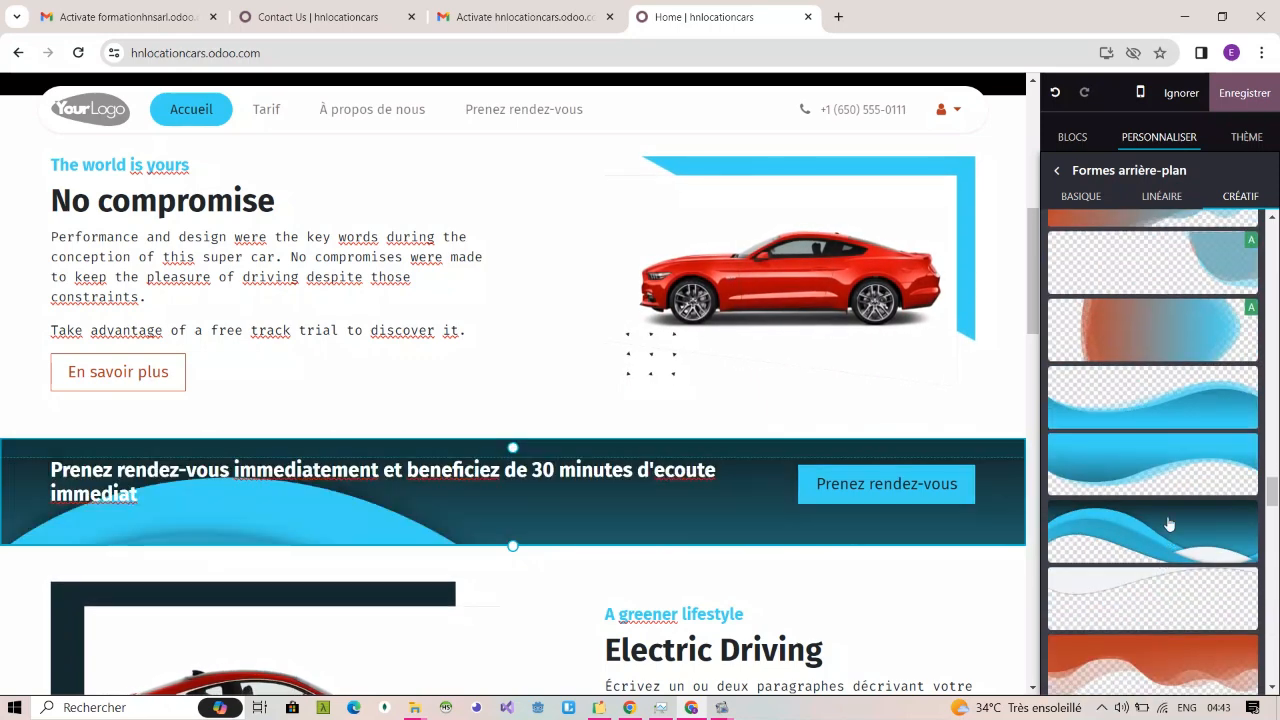
pyautogui.scroll(-1, 1174, 594)
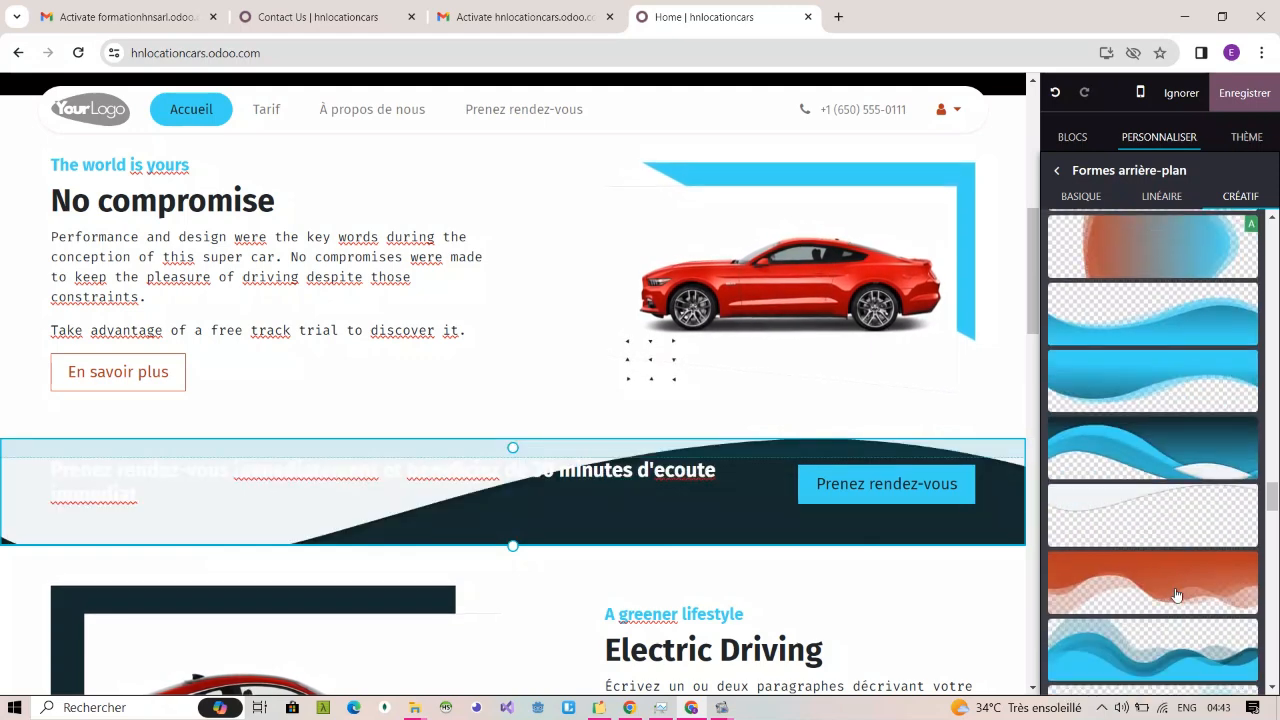
pyautogui.scroll(-2, 1178, 615)
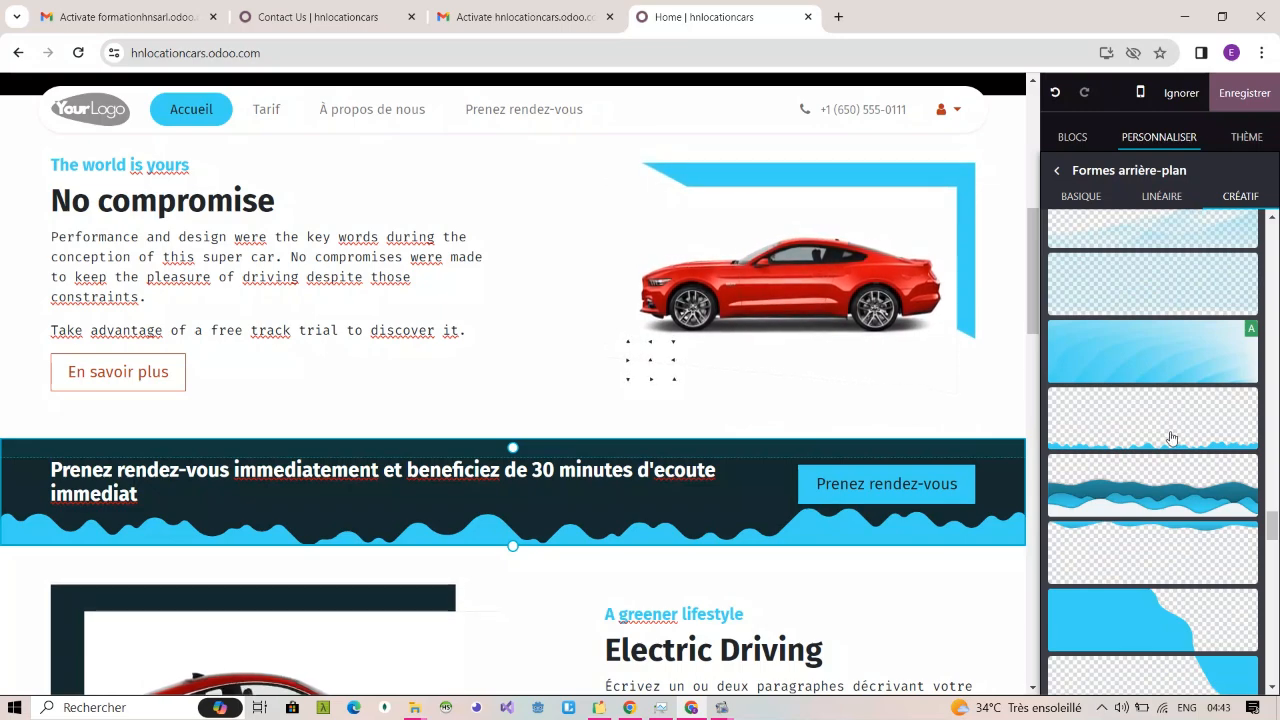
pyautogui.click(1172, 437)
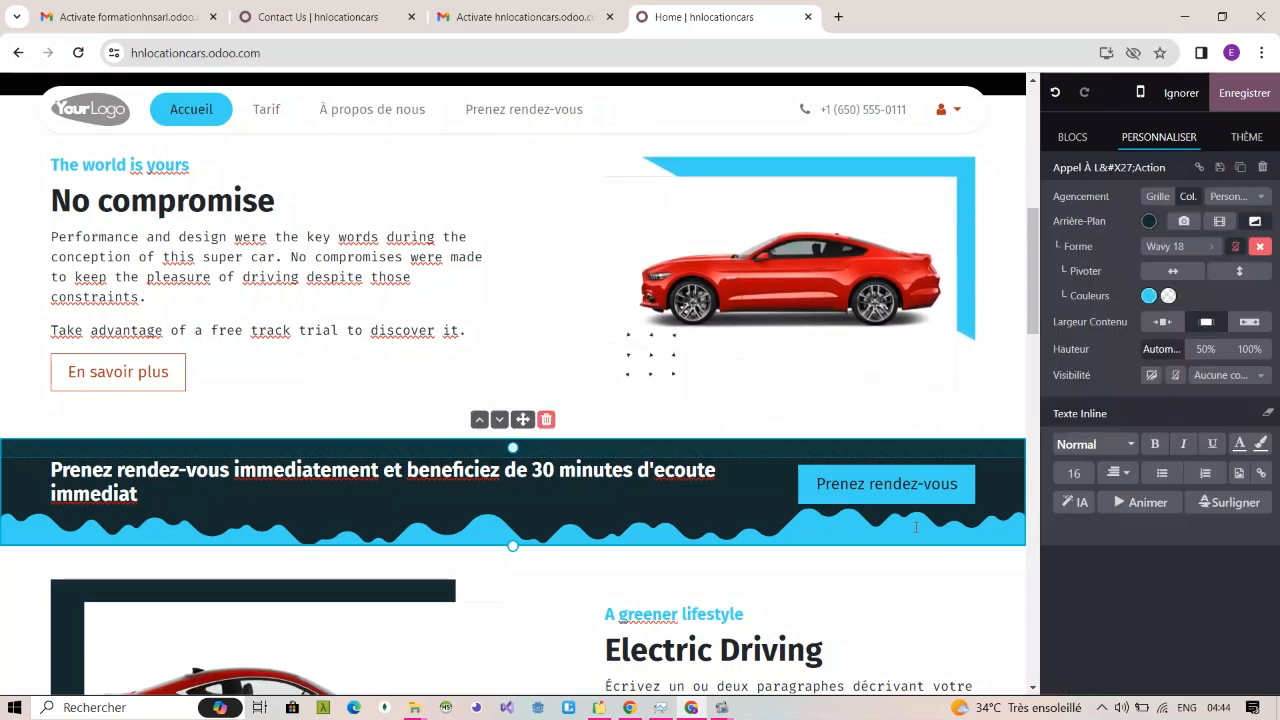
pyautogui.scroll(-6, 1004, 431)
pyautogui.scroll(6, 916, 530)
pyautogui.scroll(1, 916, 530)
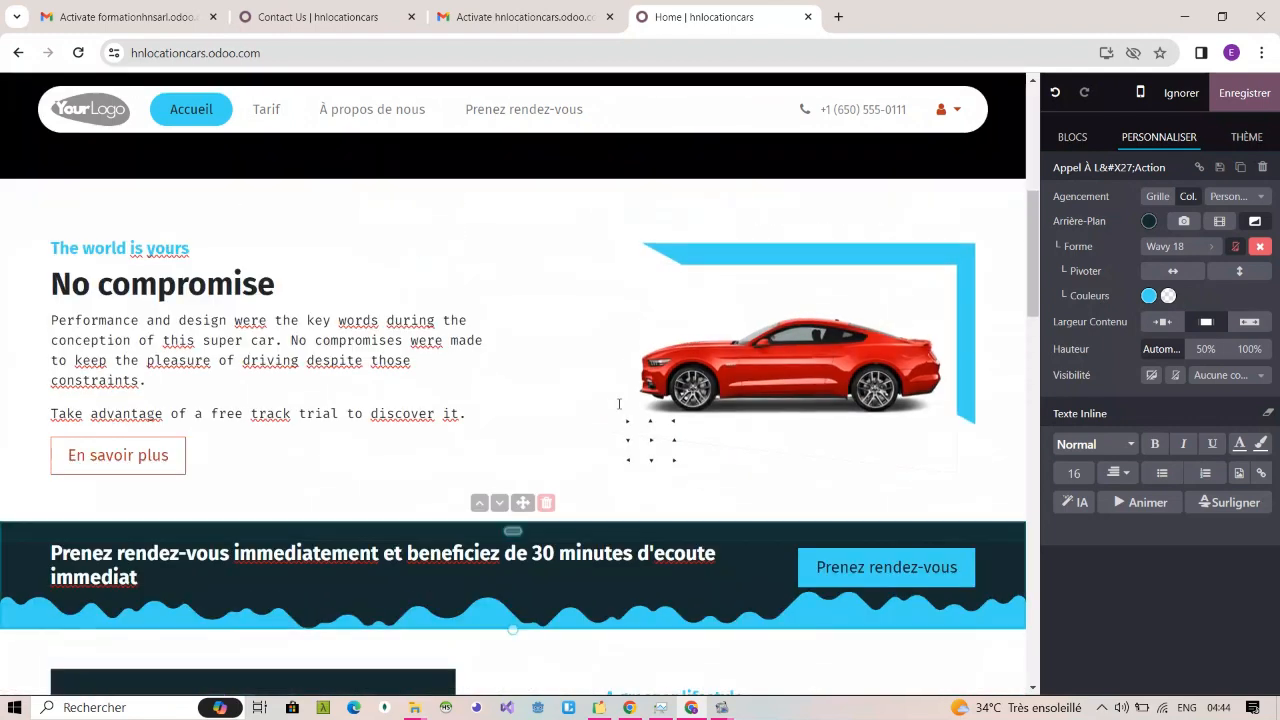
pyautogui.doubleClick(224, 285)
pyautogui.tripleClick(224, 285)
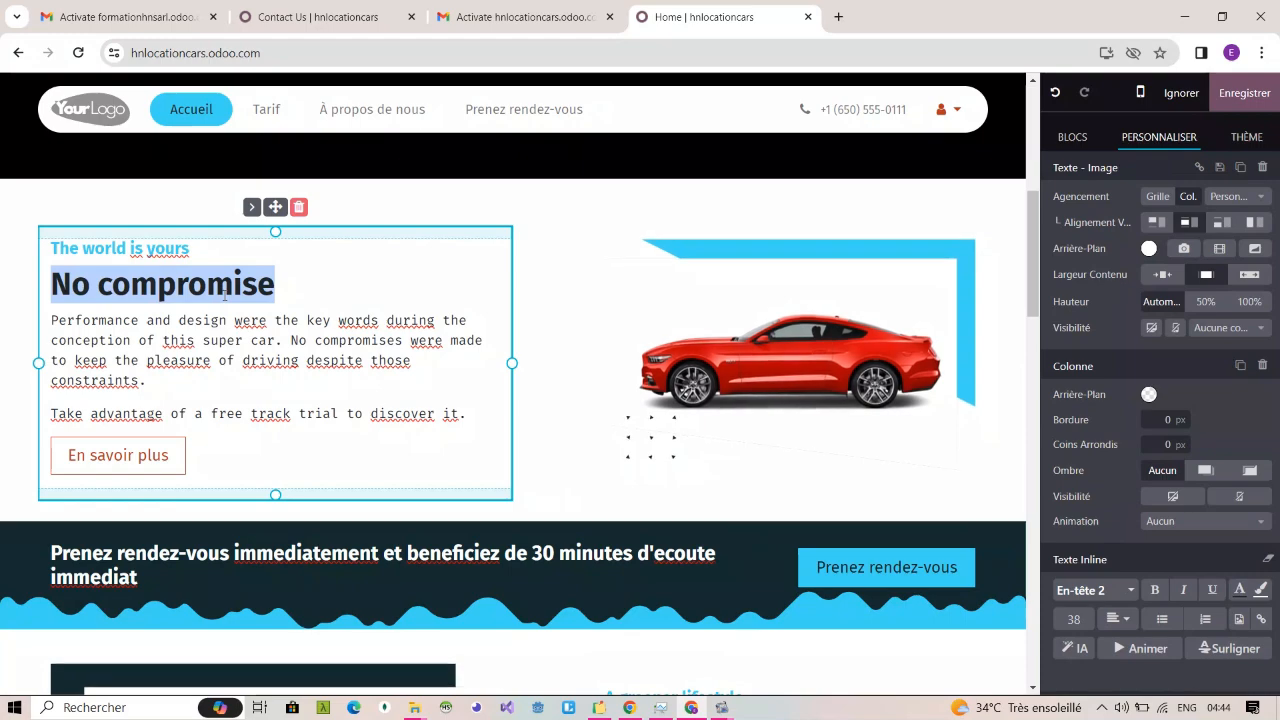
pyautogui.doubleClick(224, 285)
pyautogui.click(228, 318)
pyautogui.tripleClick(228, 320)
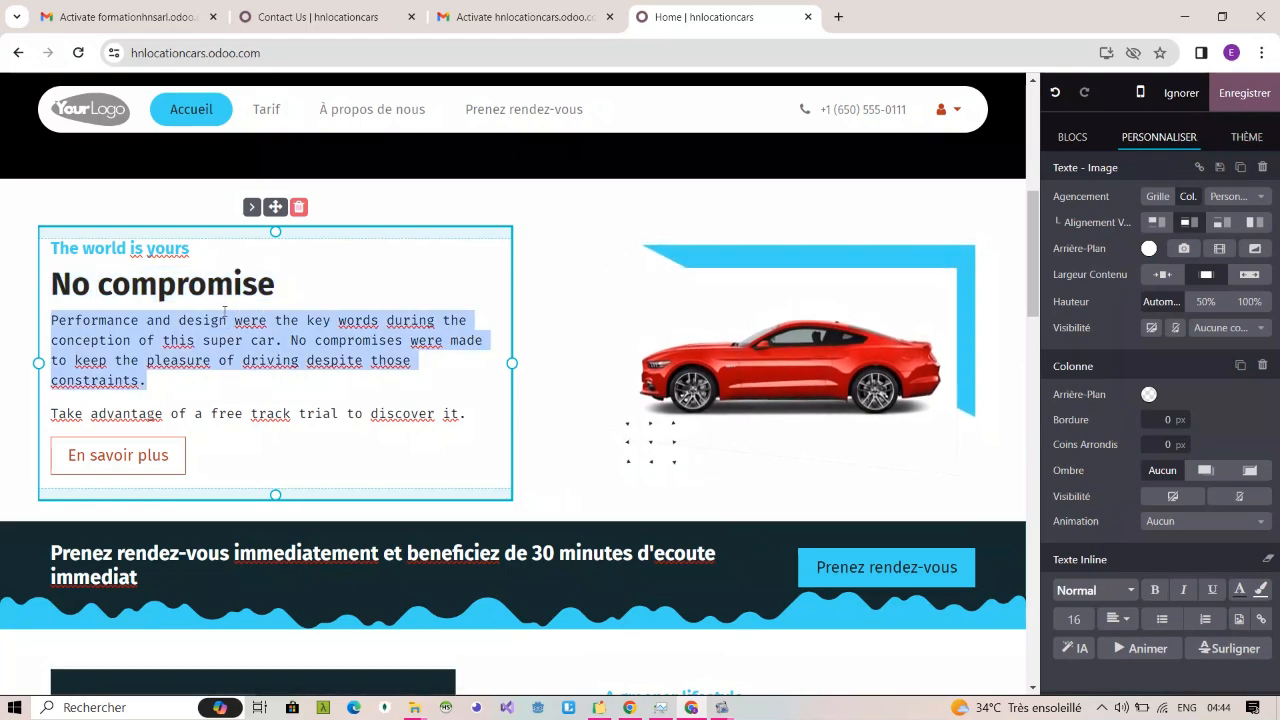
pyautogui.click(236, 384)
# Step: Try increasing the top padding of the "View the all-new KORAN in 3D" image block
pyautogui.scroll(-8, 236, 384)
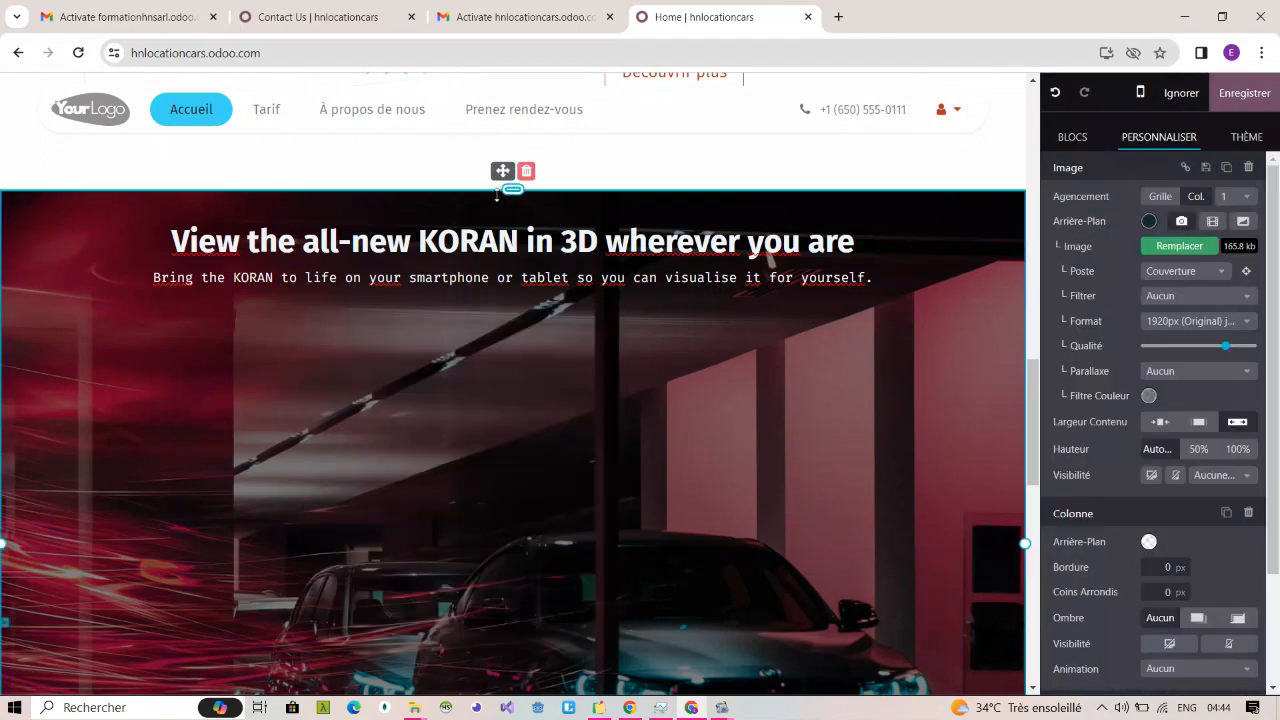
pyautogui.moveTo(512, 189); pyautogui.dragTo(511, 265)
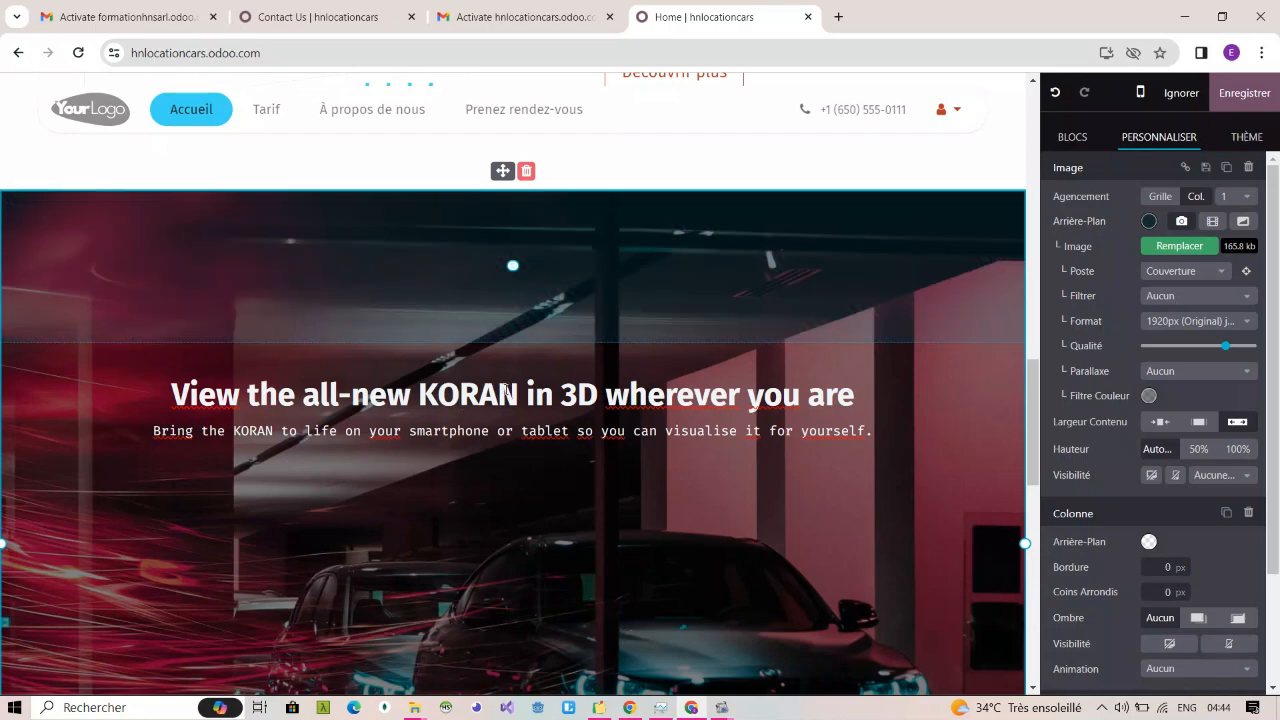
pyautogui.scroll(-1, 506, 388)
pyautogui.moveTo(511, 183); pyautogui.dragTo(510, 265)
pyautogui.scroll(-5, 512, 400)
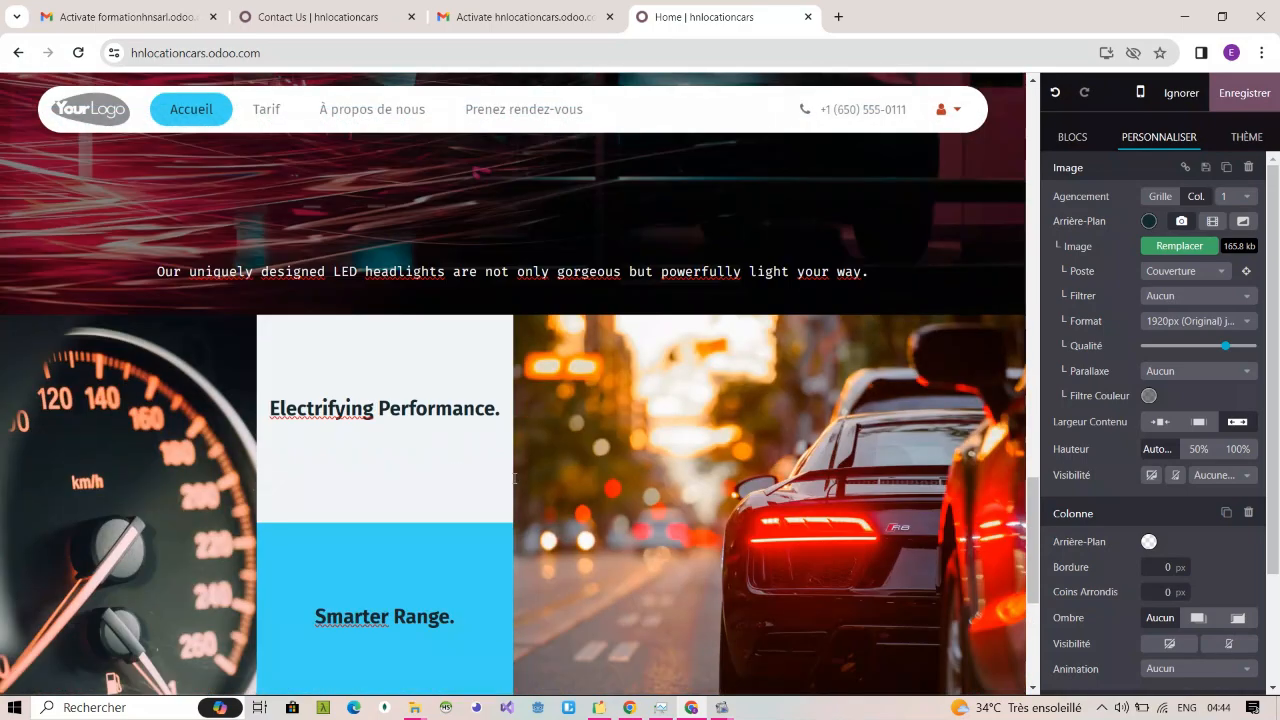
# Step: Delete the "View the all-new KORAN in 3D wherever you are" image block
pyautogui.scroll(3, 514, 478)
pyautogui.click(519, 498)
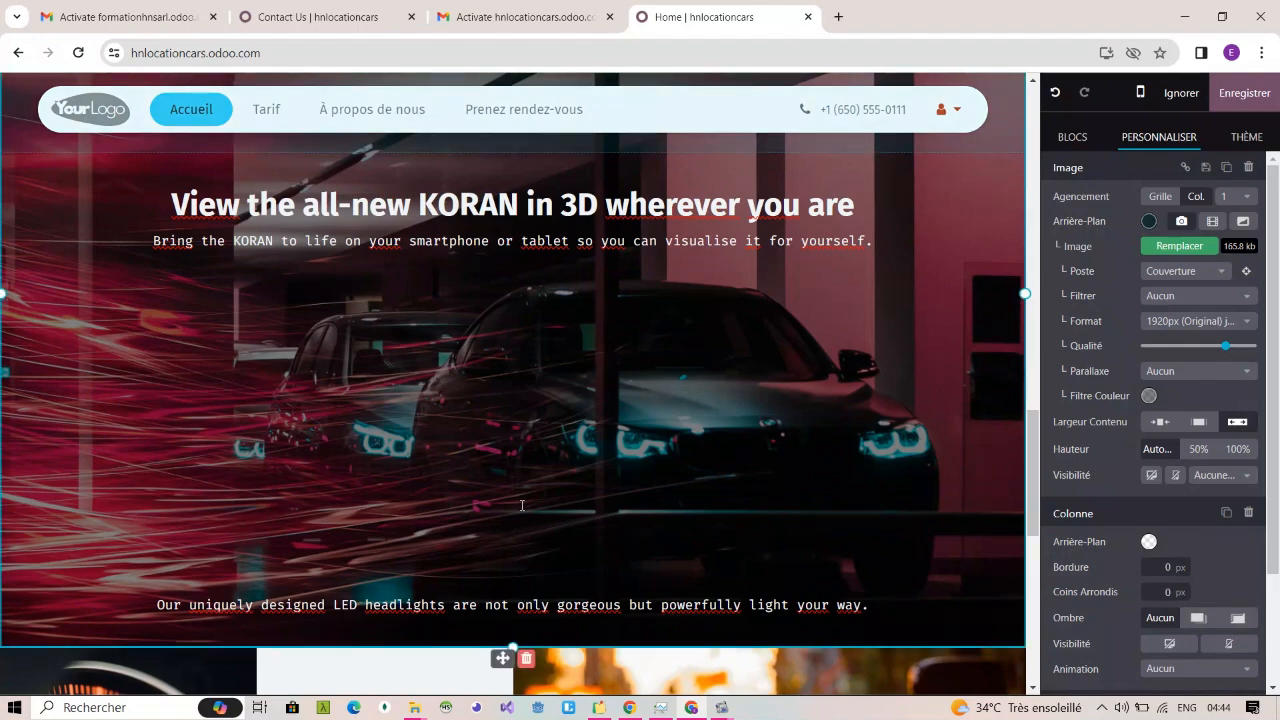
pyautogui.scroll(3, 521, 505)
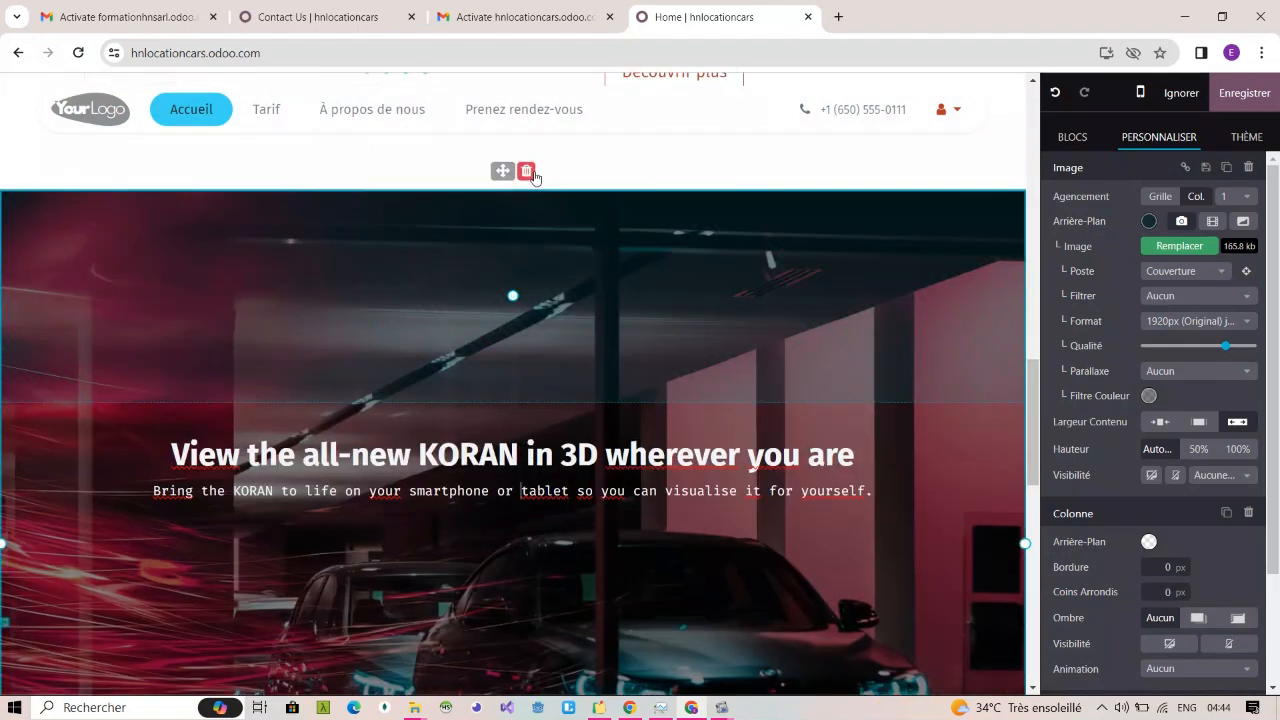
pyautogui.click(527, 171)
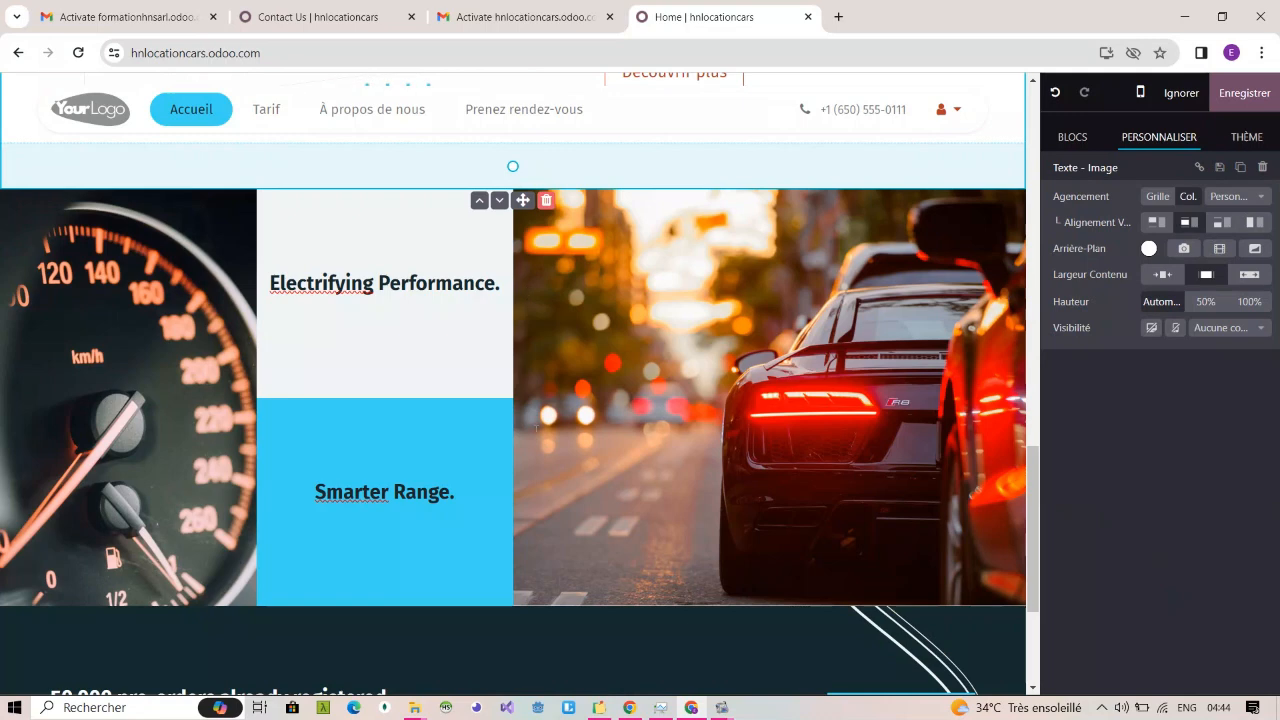
# Step: Replace the masonry block's "Electrifying Performance." heading with "vehicule securise"
pyautogui.tripleClick(423, 275)
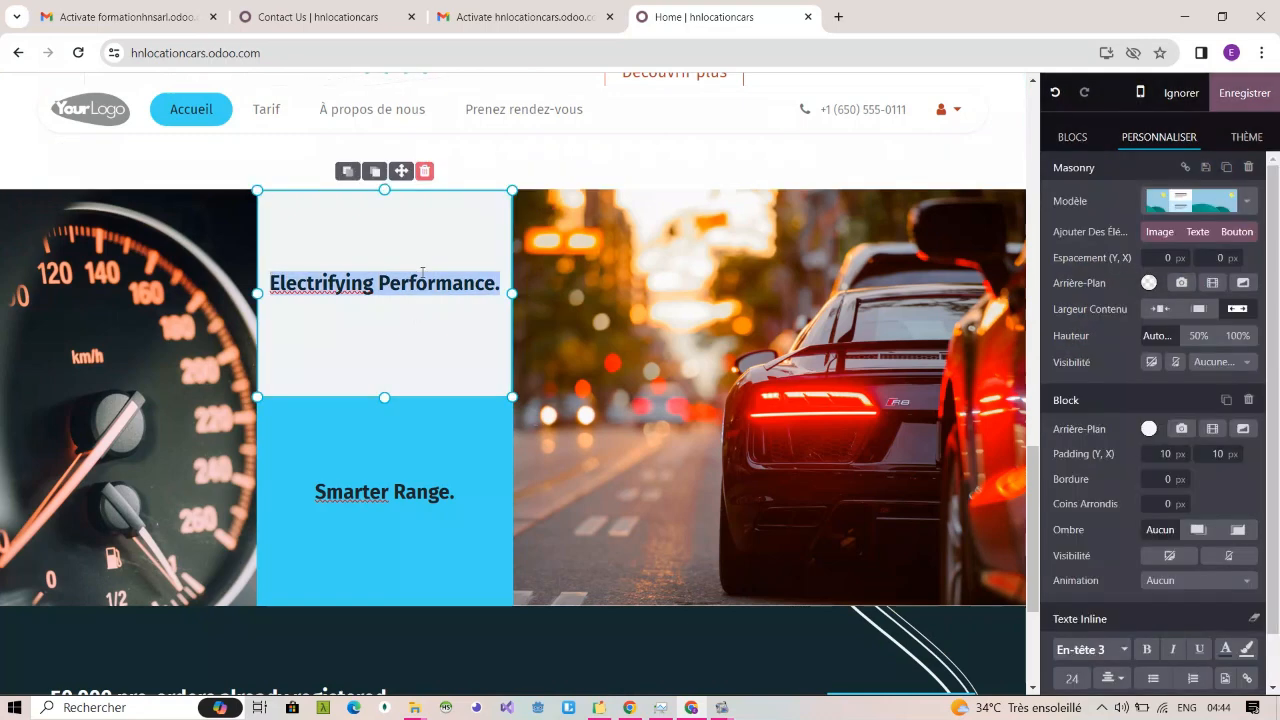
pyautogui.write('vehiecu')
pyautogui.press('BackSpace')
pyautogui.press('BackSpace')
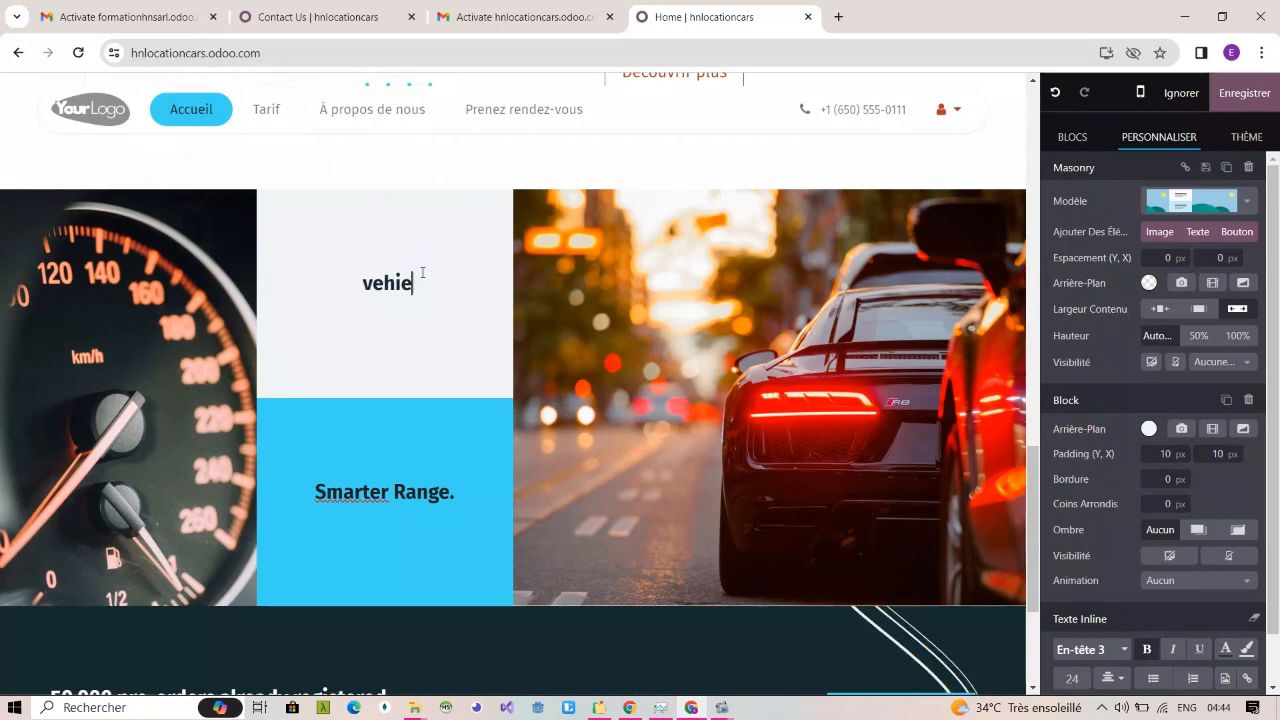
pyautogui.press('BackSpace')
pyautogui.write('cile')
pyautogui.press('BackSpace')
pyautogui.press('BackSpace')
pyautogui.press('BackSpace')
pyautogui.write('ile')
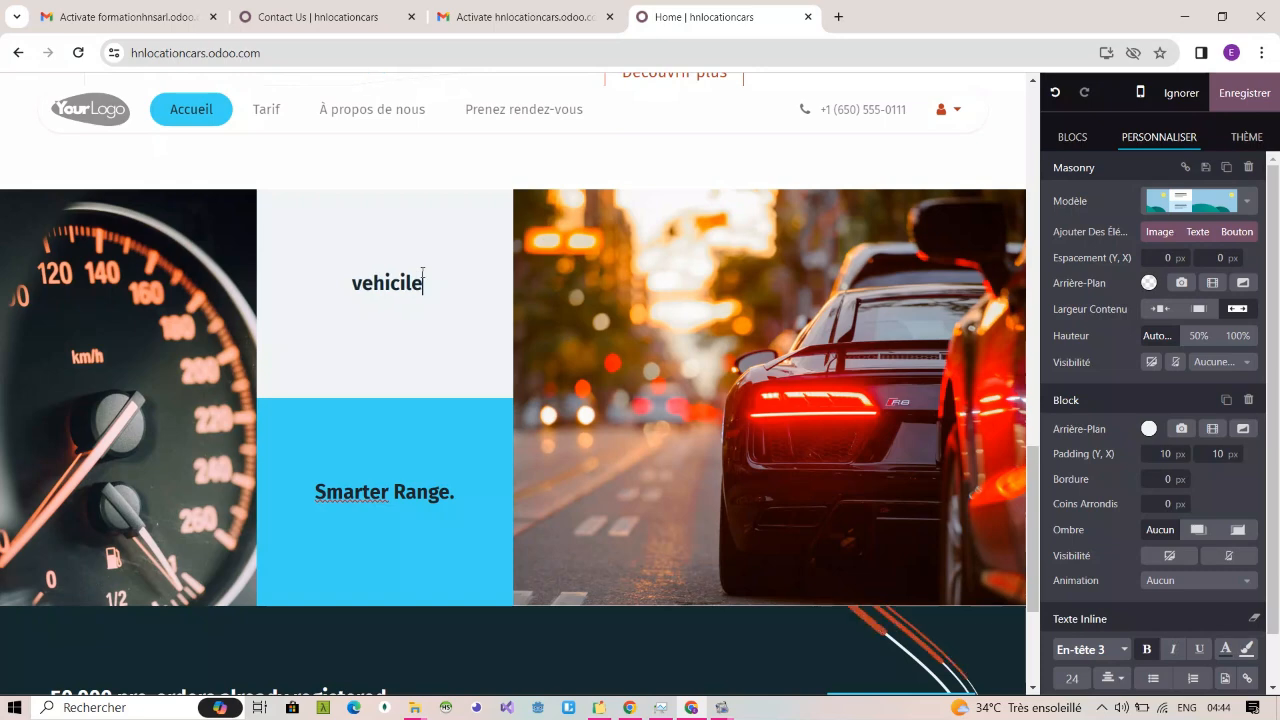
pyautogui.press('BackSpace')
pyautogui.press('BackSpace')
pyautogui.press('BackSpace')
pyautogui.write('ule')
pyautogui.press('BackSpace')
pyautogui.press('BackSpace')
pyautogui.press('BackSpace')
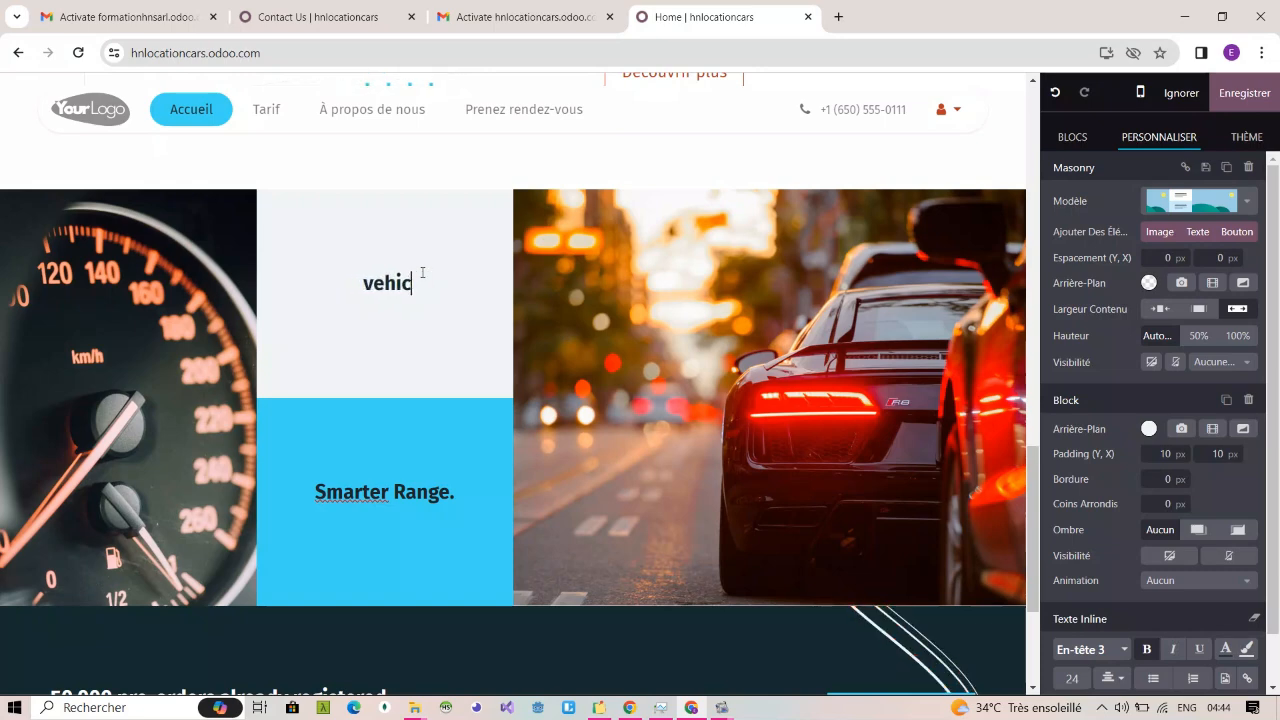
pyautogui.write('ule se')
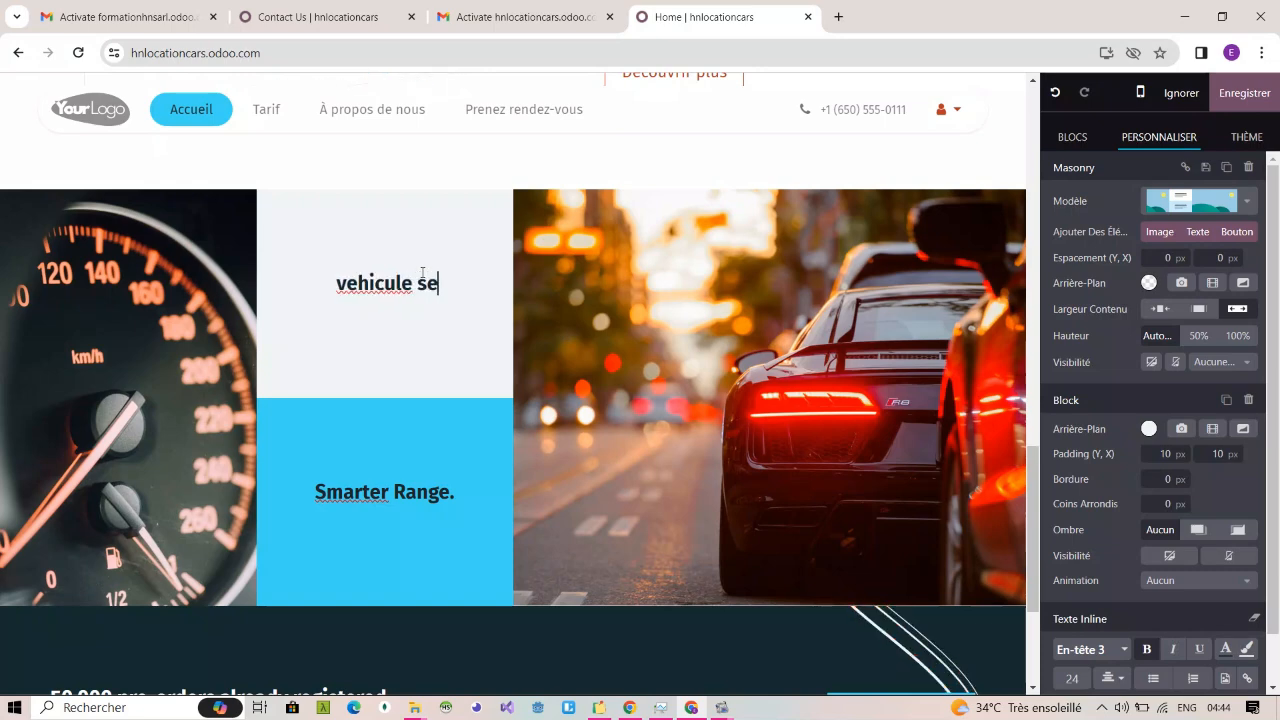
pyautogui.write('curise')
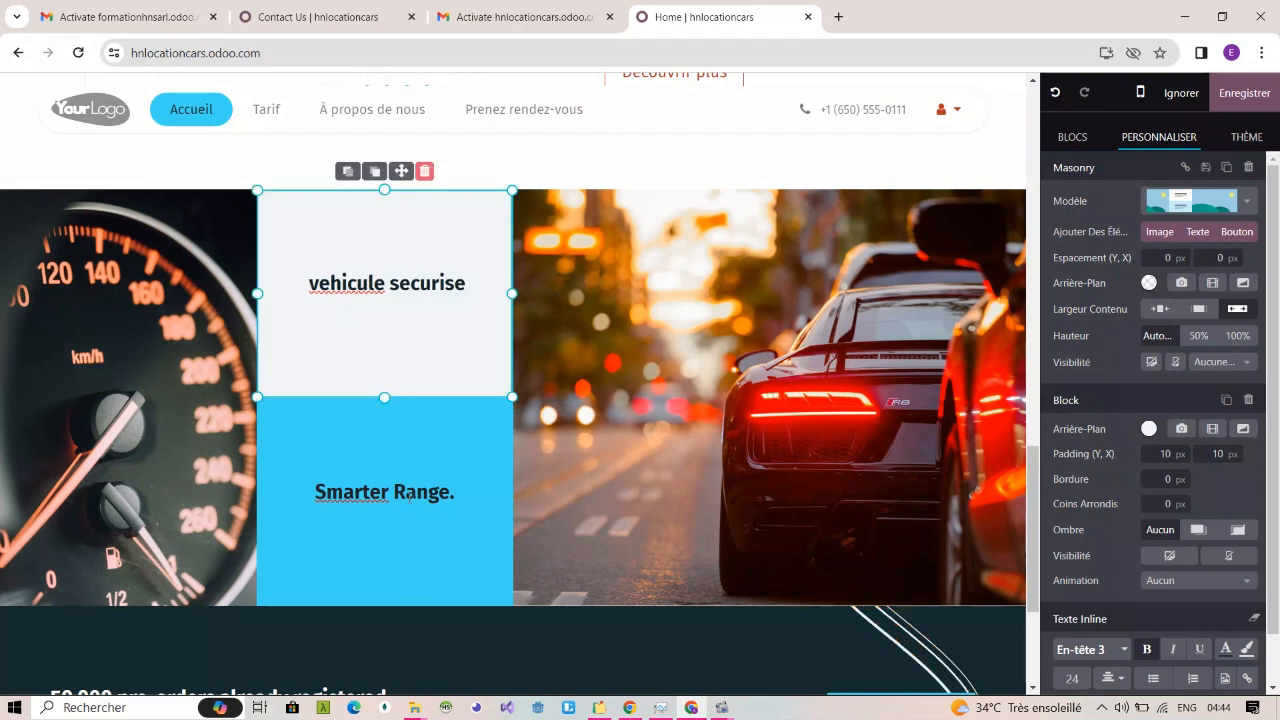
# Step: Replace the masonry block's "Smarter Range." heading with "vehicule confort"
pyautogui.tripleClick(406, 492)
pyautogui.write('ve')
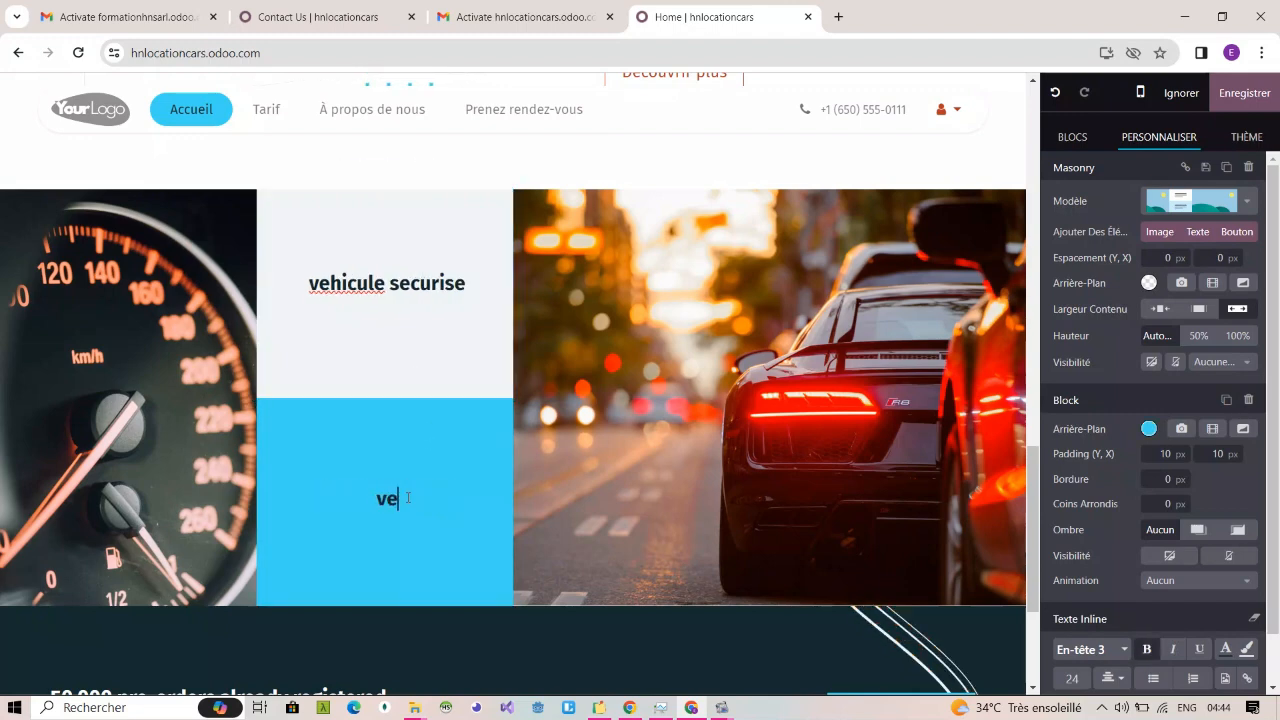
pyautogui.write('hicule confort')
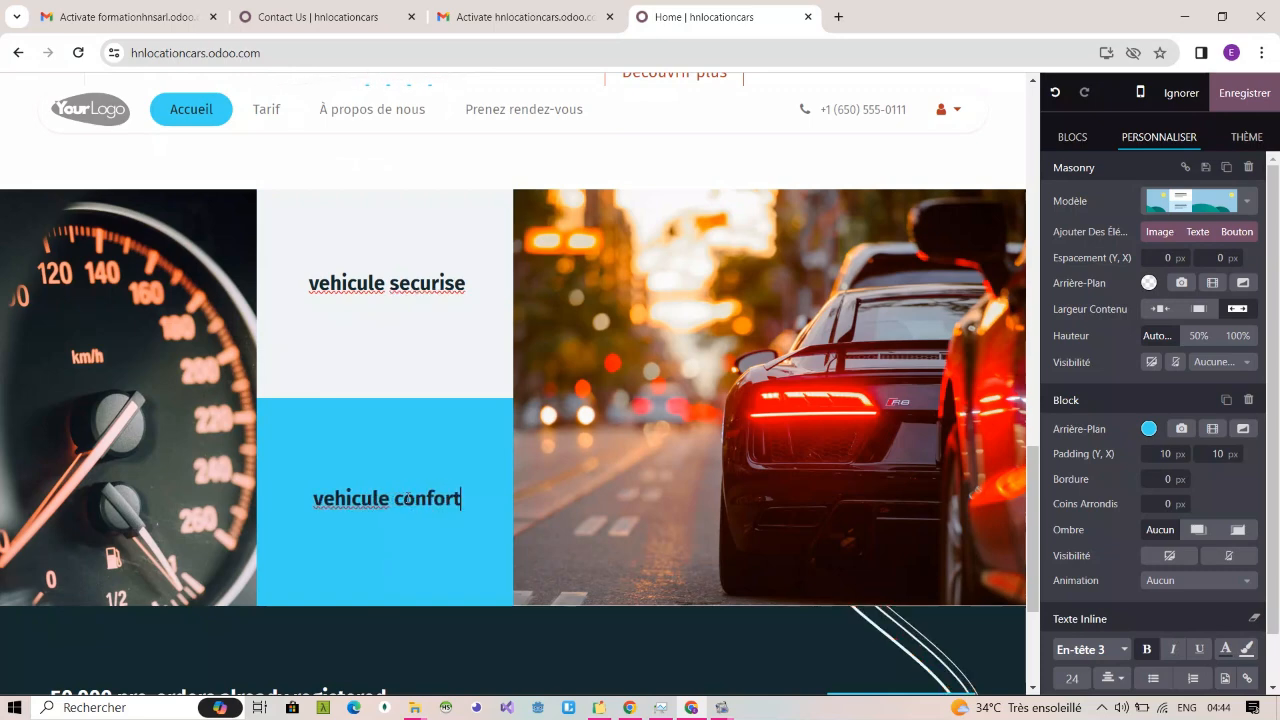
# Step: Correct the spelling of "vehicule" to "véhicule" in the "vehicule confort" heading
pyautogui.scroll(-3, 521, 379)
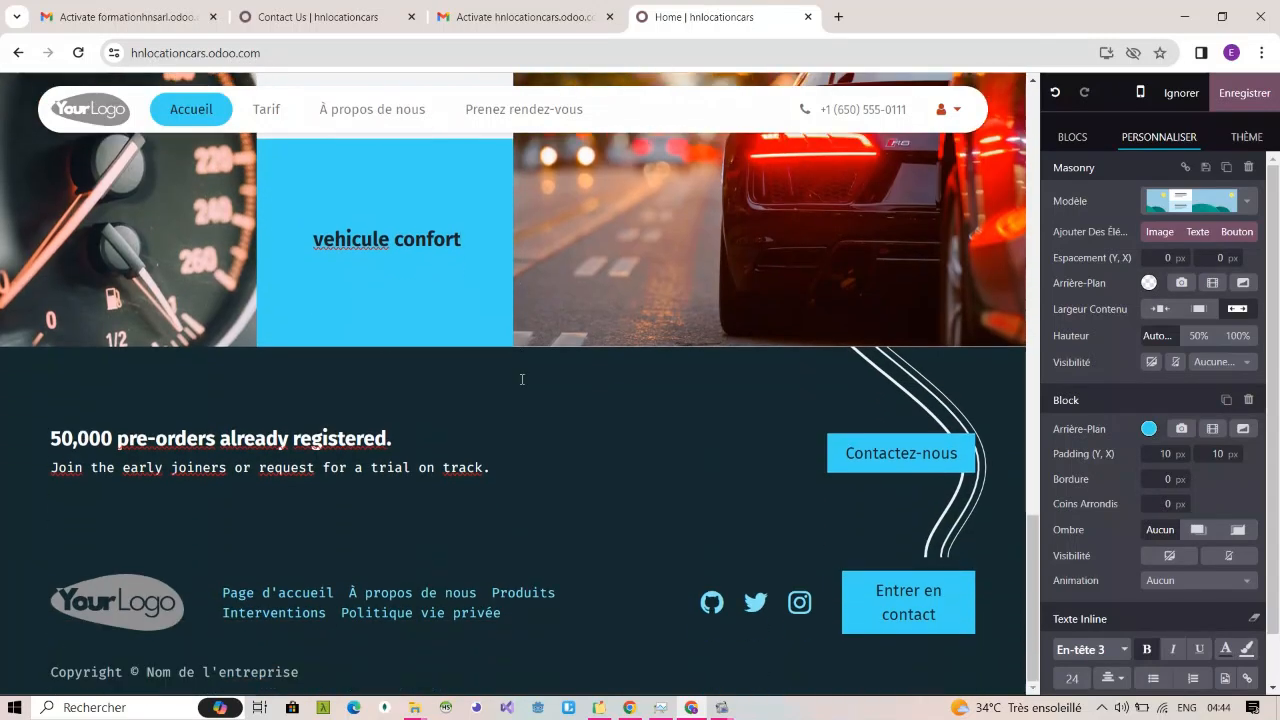
pyautogui.rightClick(362, 239)
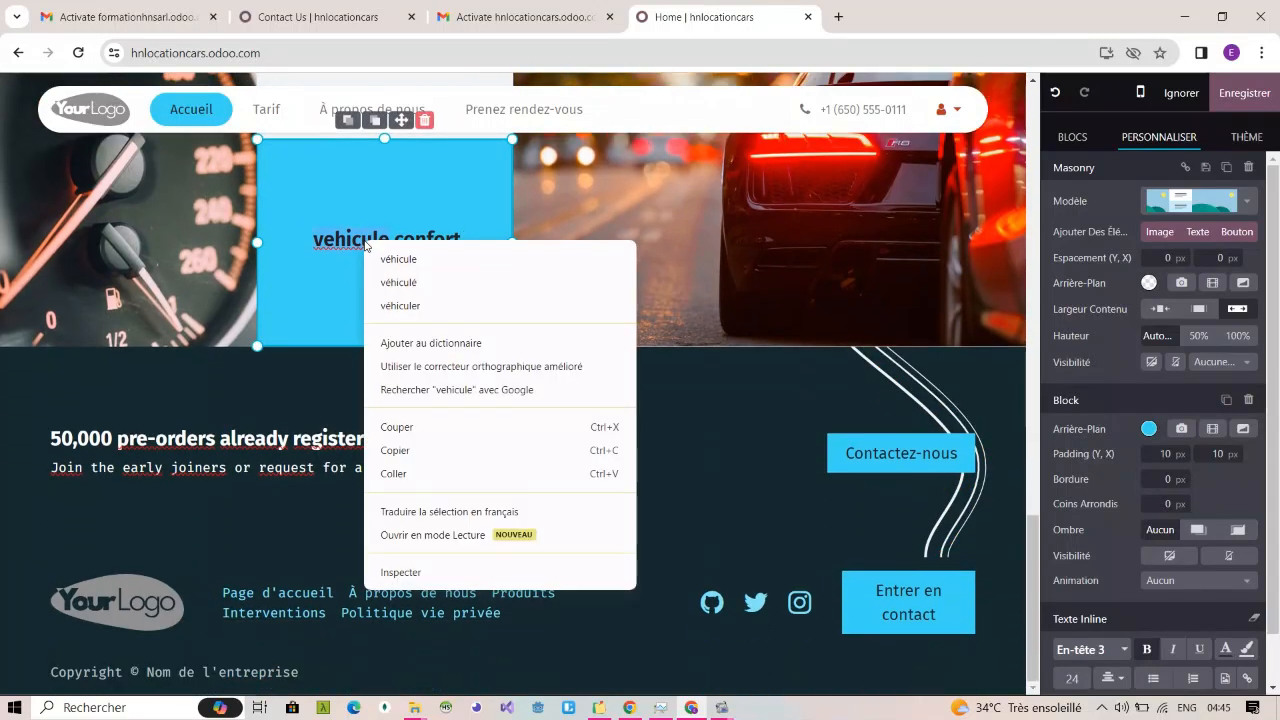
pyautogui.click(392, 257)
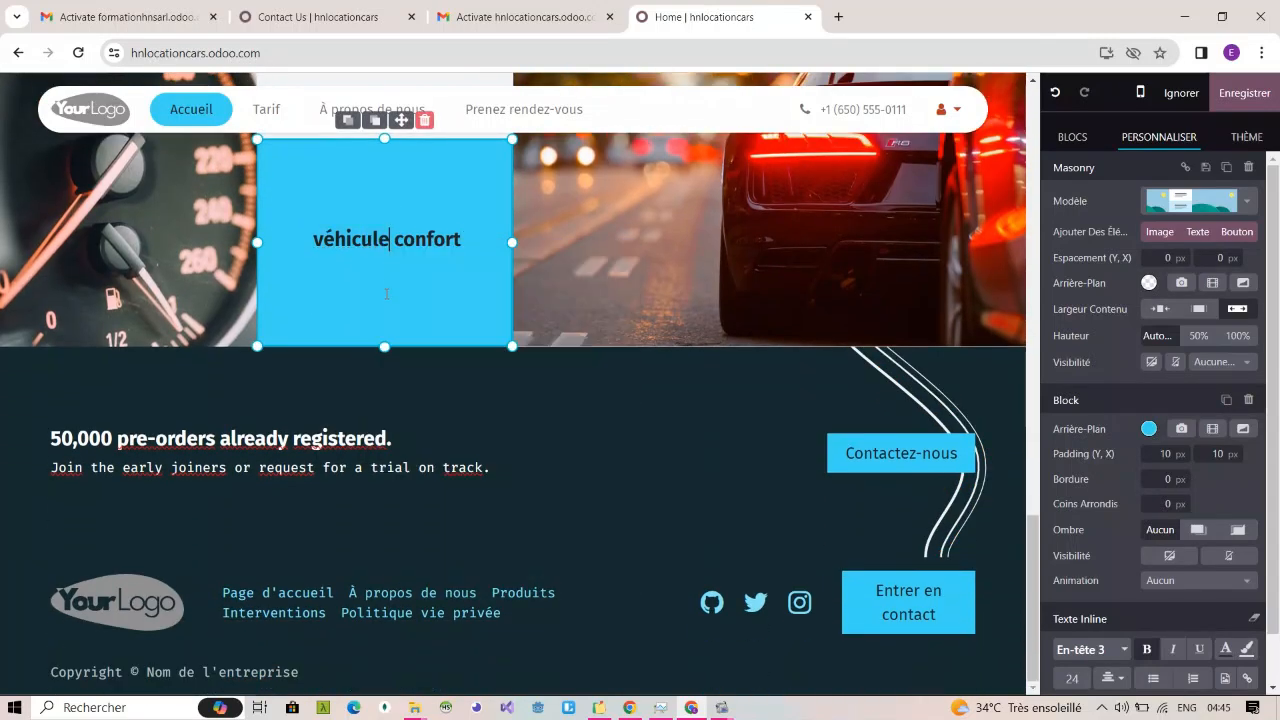
# Step: Delete the "50,000 pre-orders already registered." call-to-action block above the footer
pyautogui.click(324, 429)
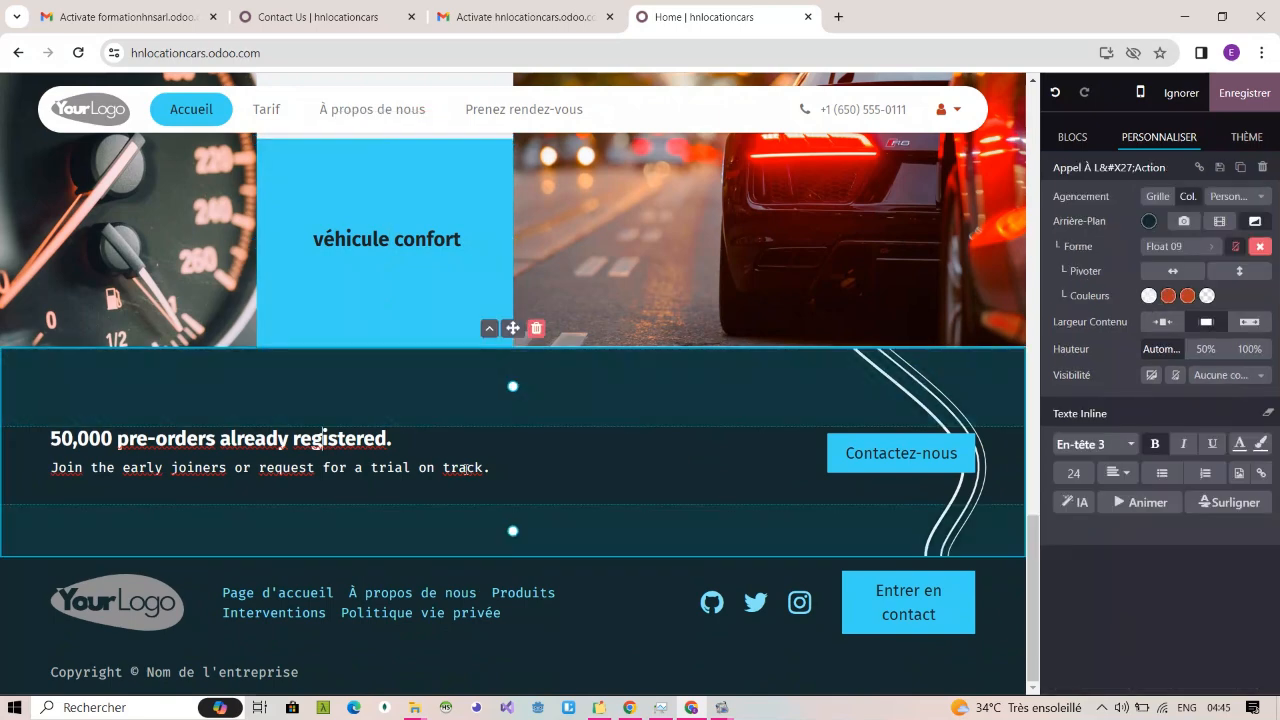
pyautogui.click(537, 329)
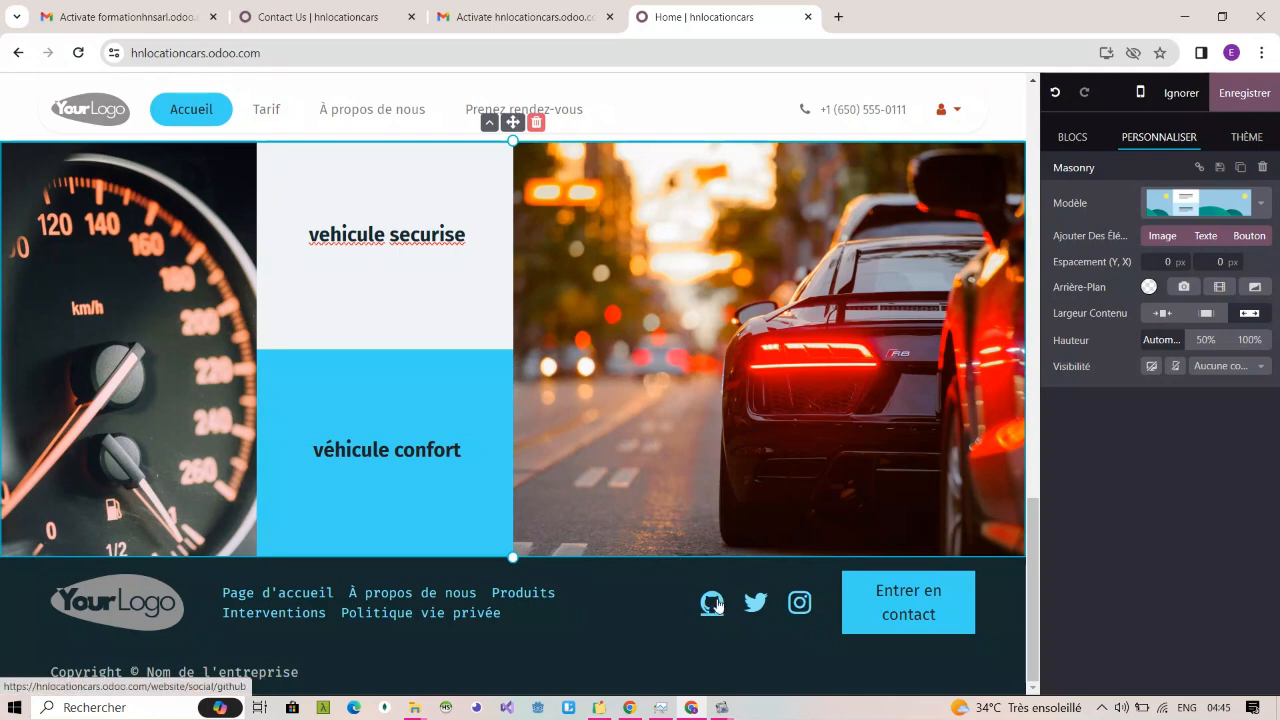
# Step: Turn off the GitHub and Twitter links in the footer's social media icons
pyautogui.click(822, 608)
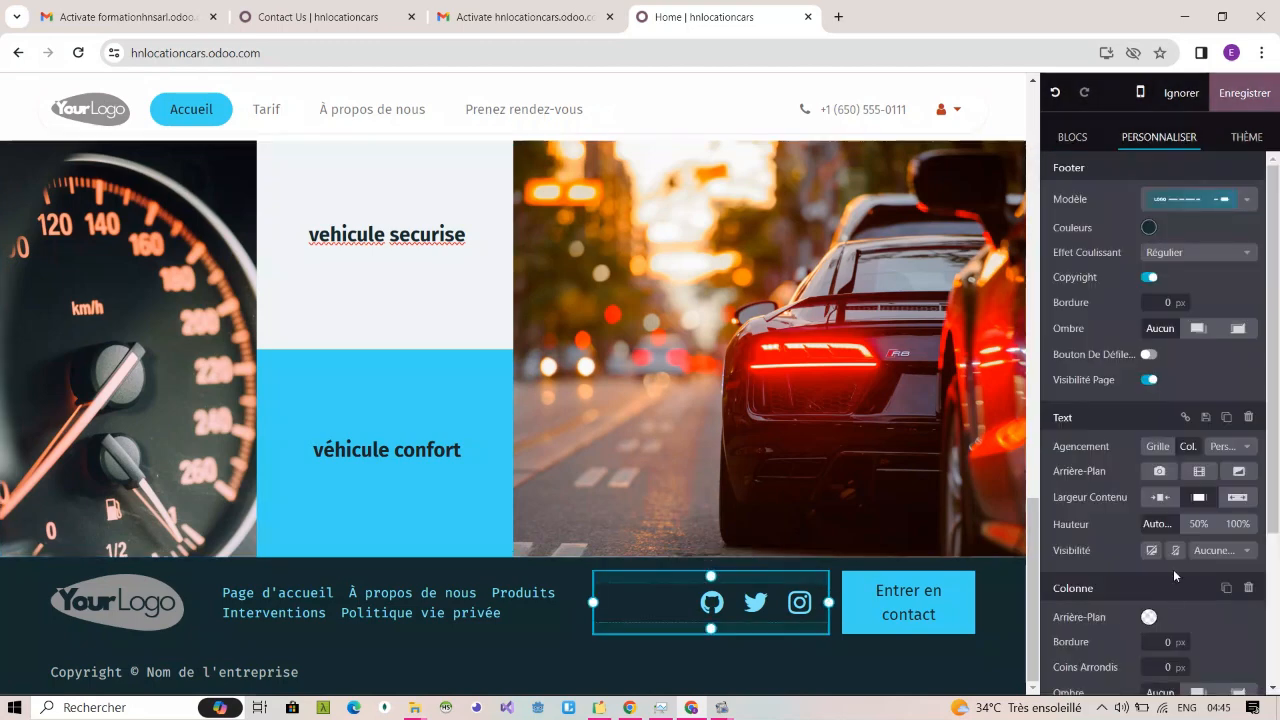
pyautogui.scroll(-2, 1173, 566)
pyautogui.click(782, 606)
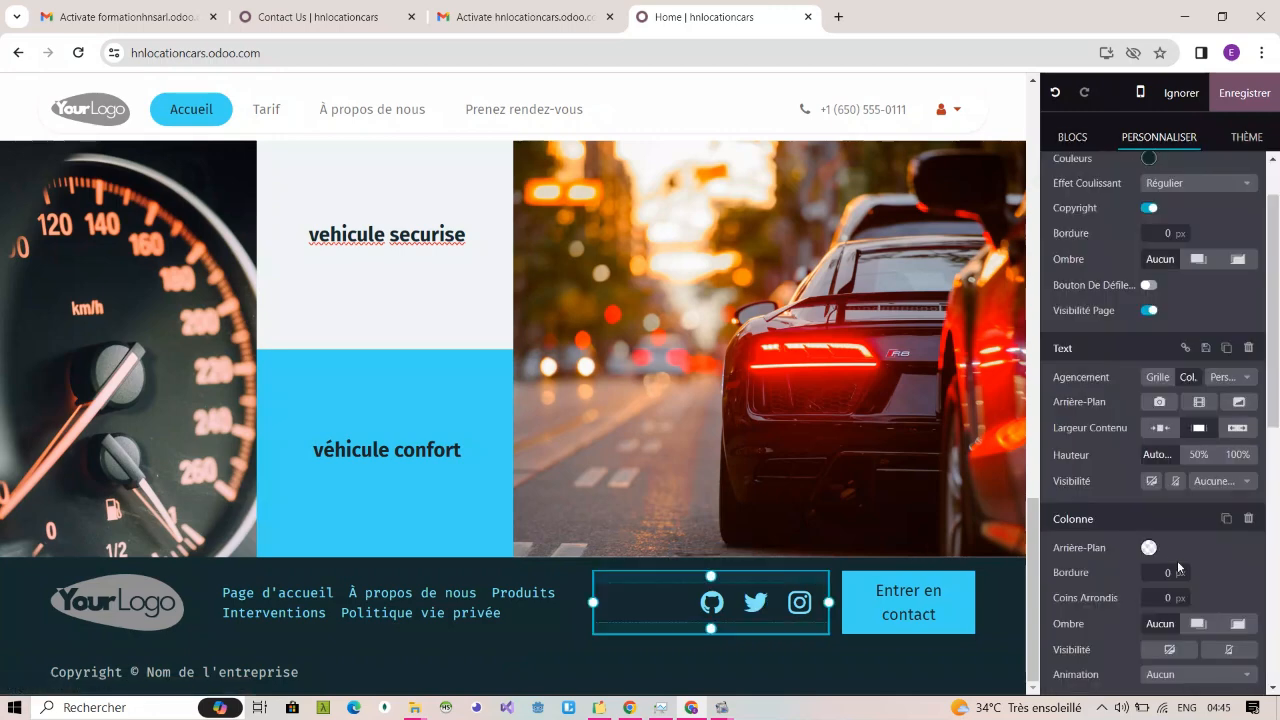
pyautogui.scroll(-5, 1177, 560)
pyautogui.scroll(3, 1177, 560)
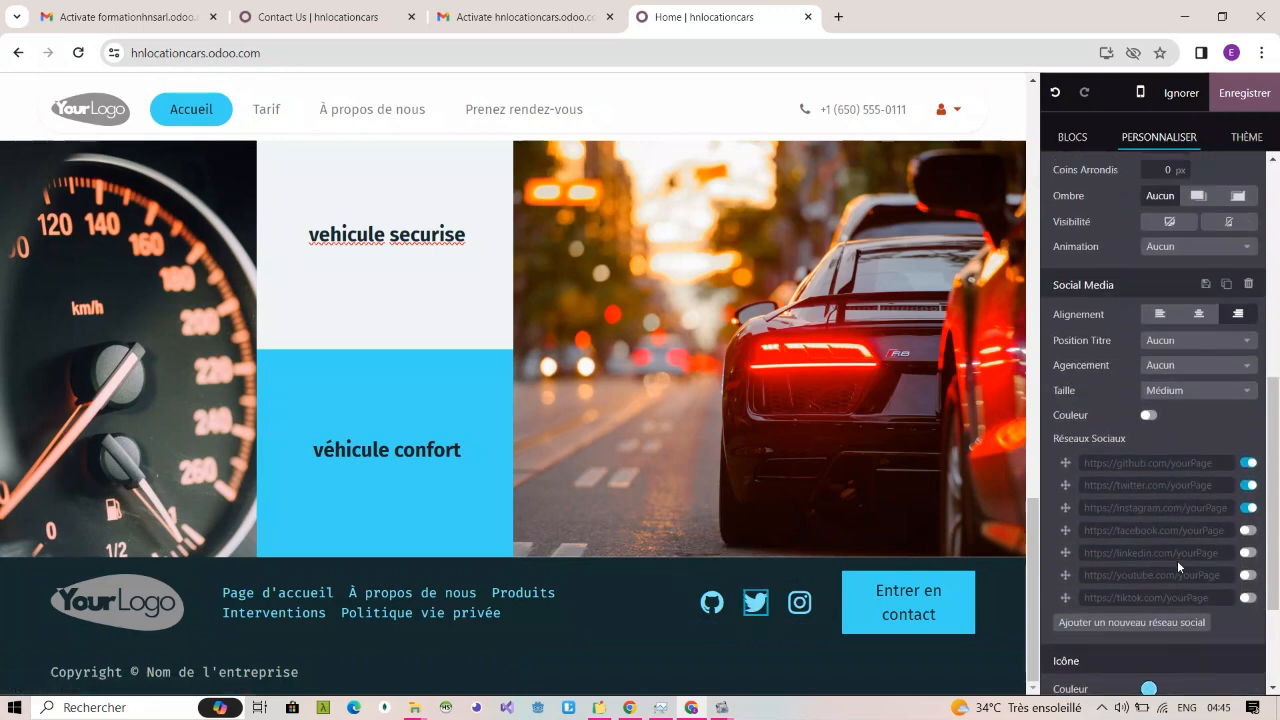
pyautogui.click(1248, 464)
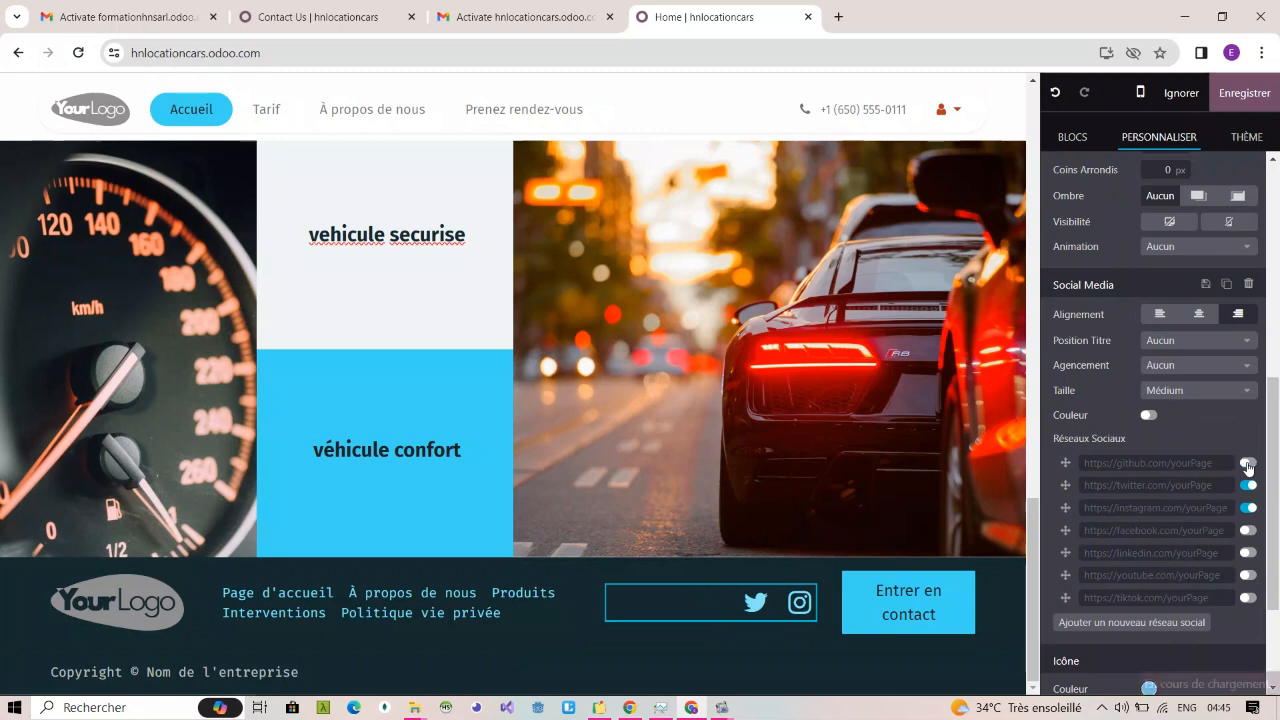
pyautogui.click(1247, 486)
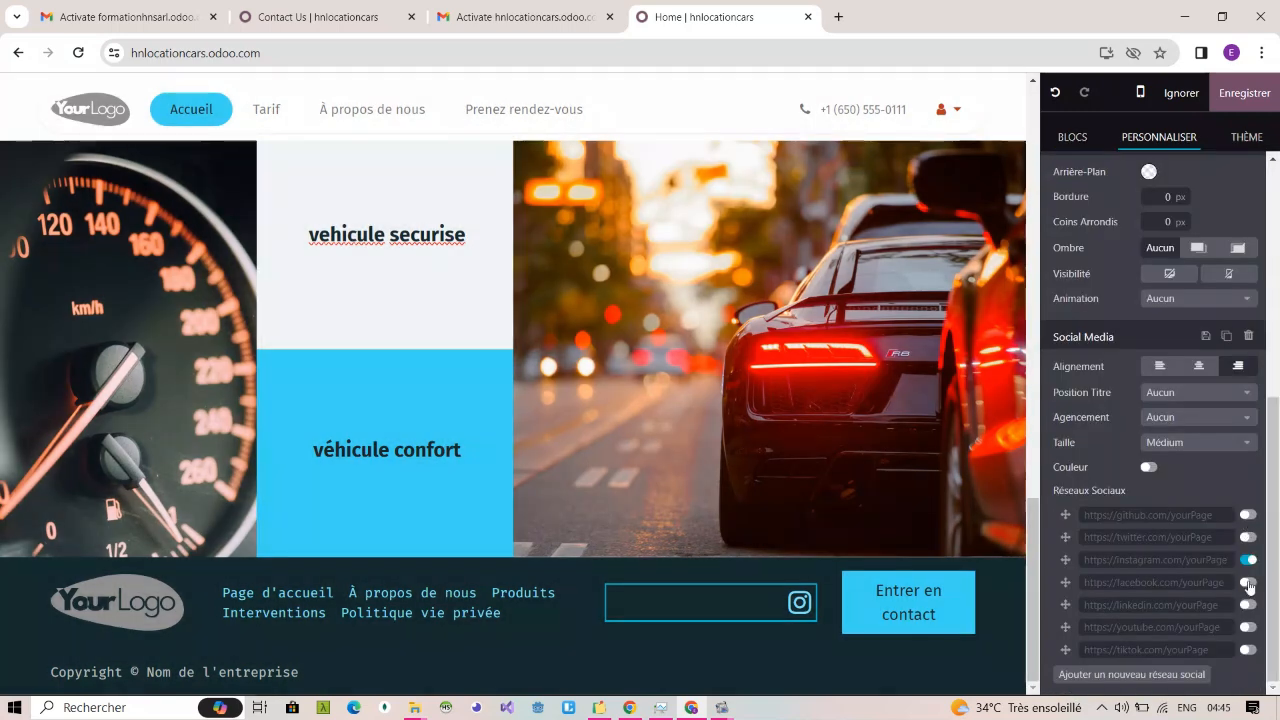
# Step: Turn on the Facebook and YouTube links in the footer's social media icons and centre the icons
pyautogui.click(1248, 583)
pyautogui.click(1248, 583)
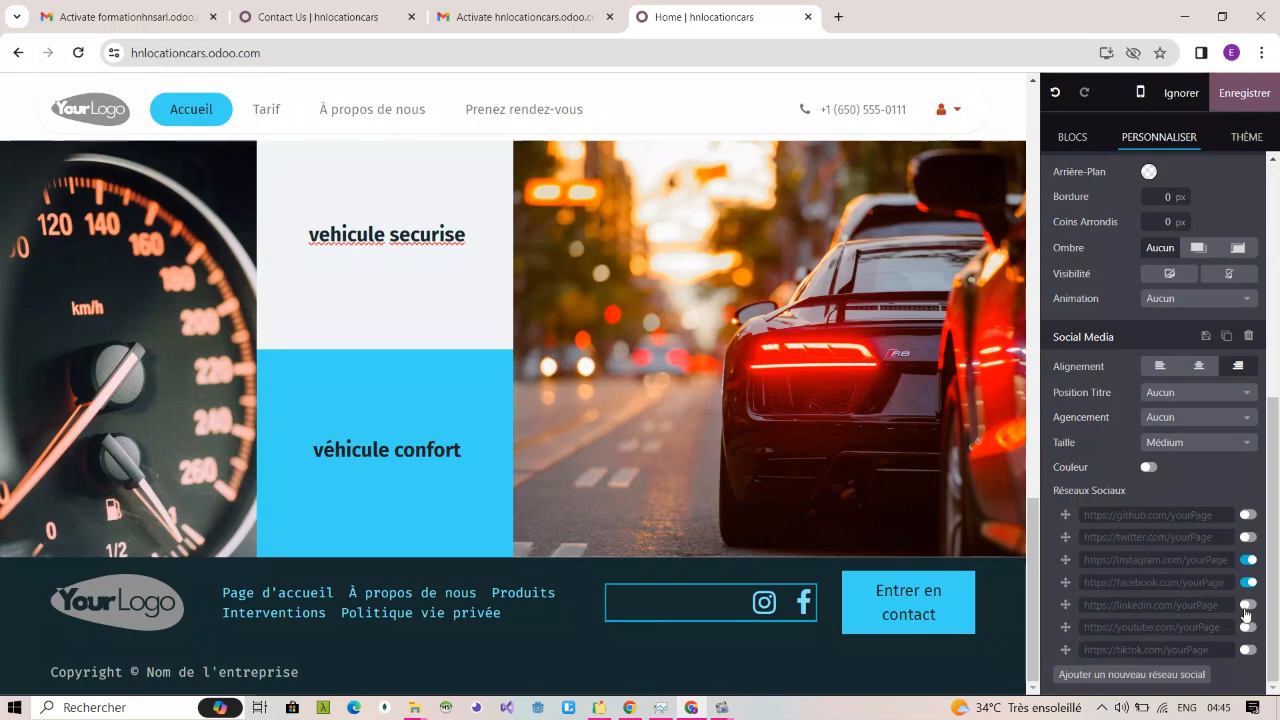
pyautogui.click(1245, 628)
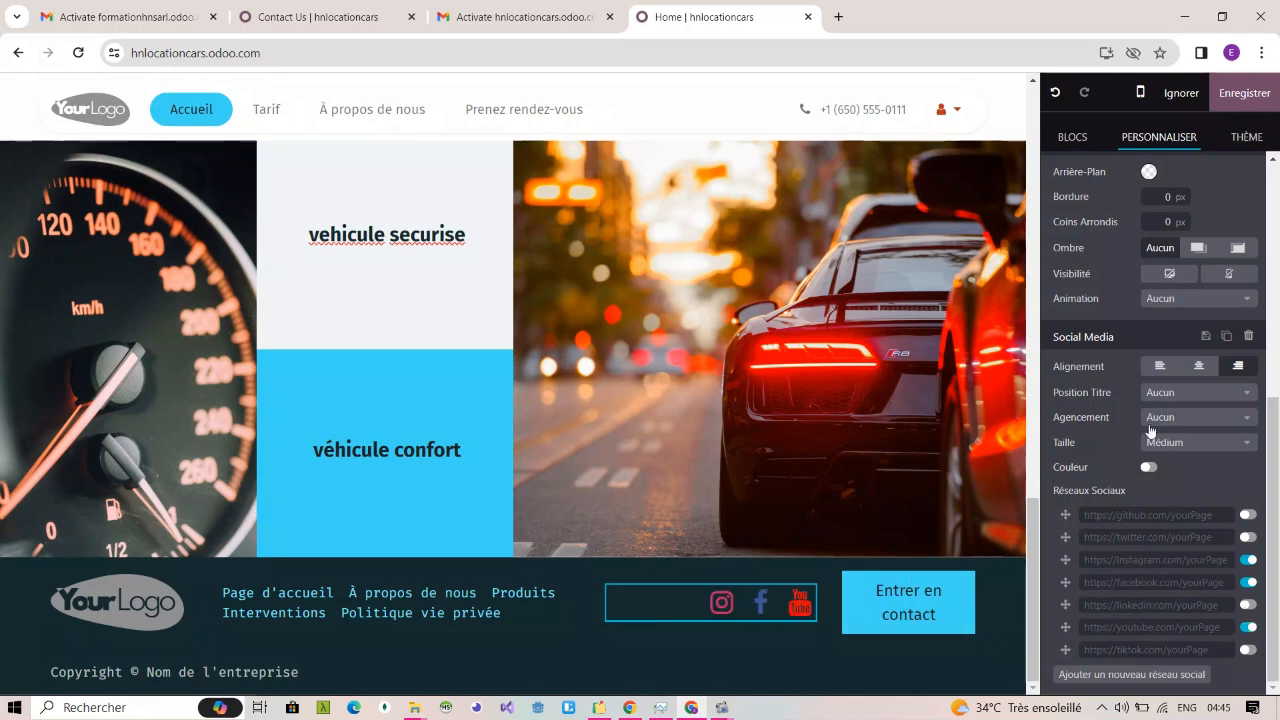
pyautogui.click(1198, 366)
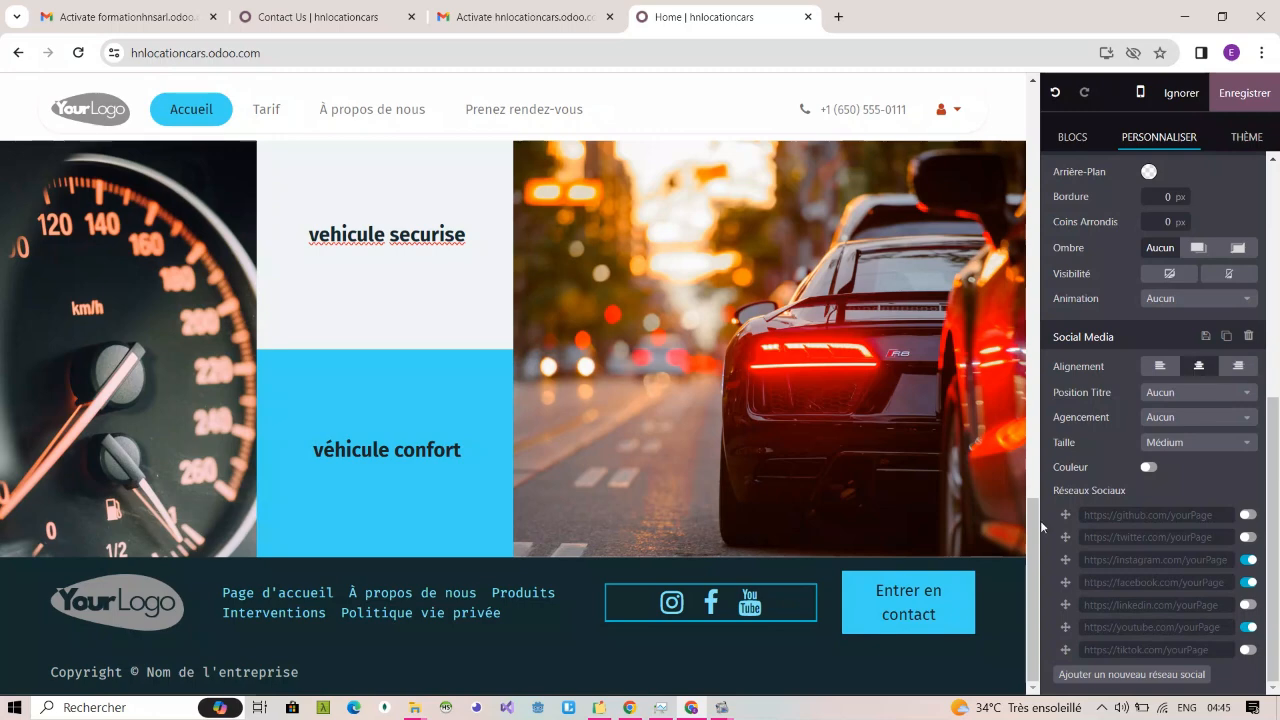
# Step: Change the footer button's label from "Entrer en contact" to "Prenez rendez-vous"
pyautogui.click(908, 614)
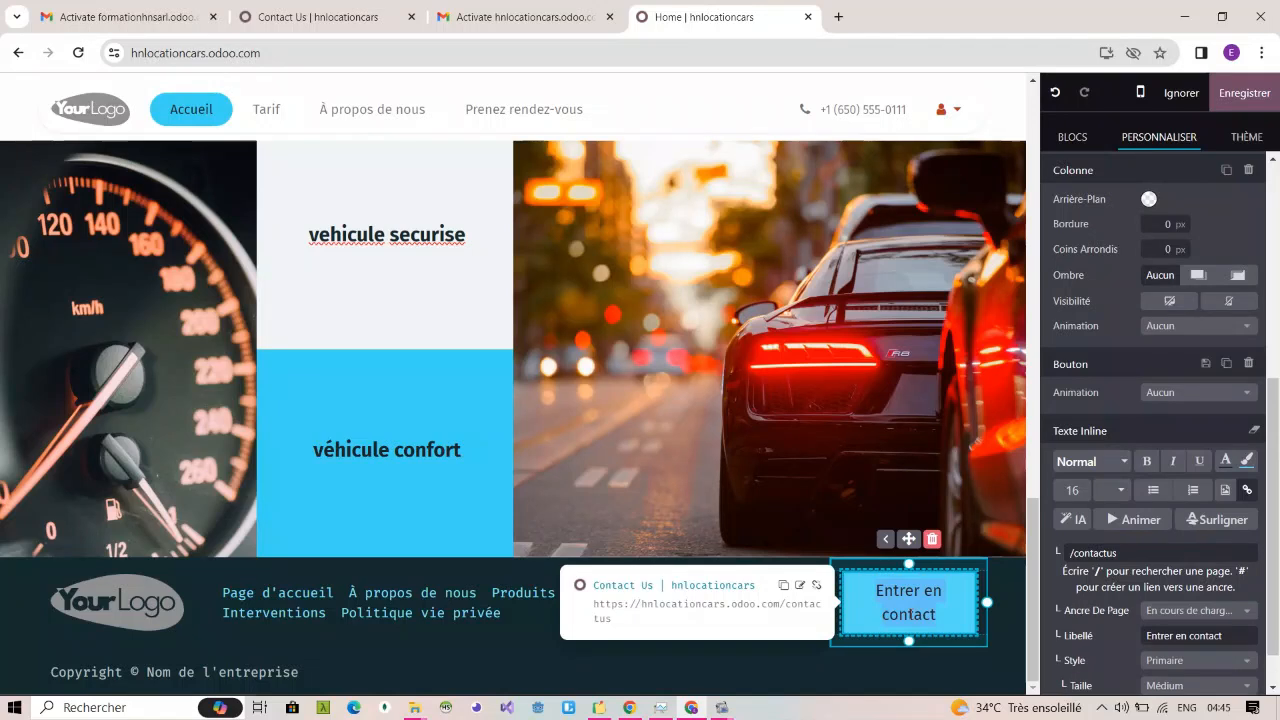
pyautogui.write('Prene')
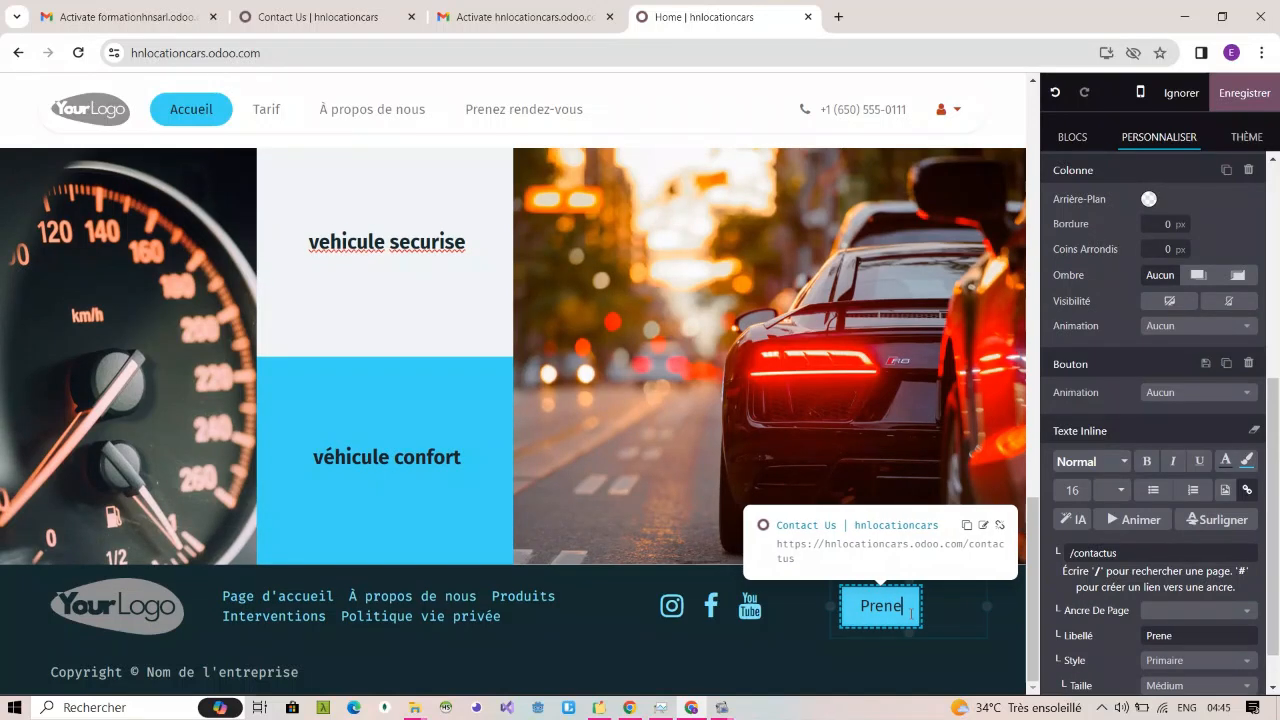
pyautogui.write('z rendez')
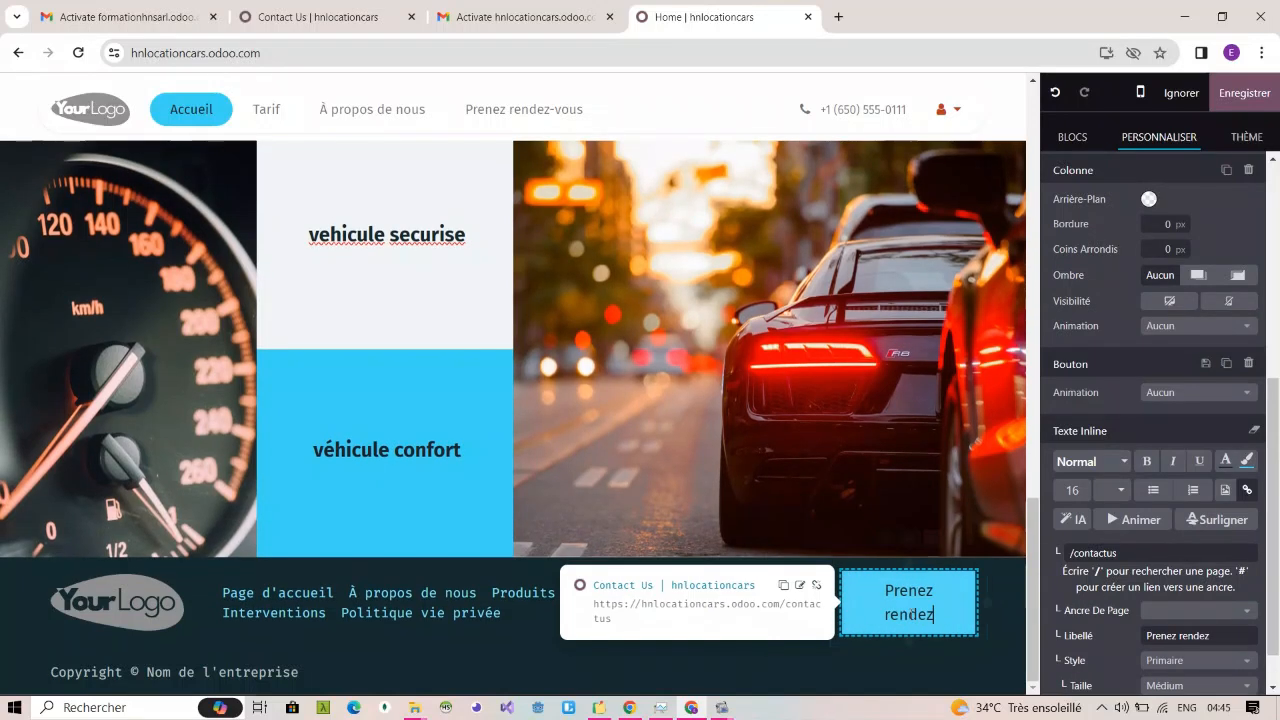
pyautogui.write('-vous')
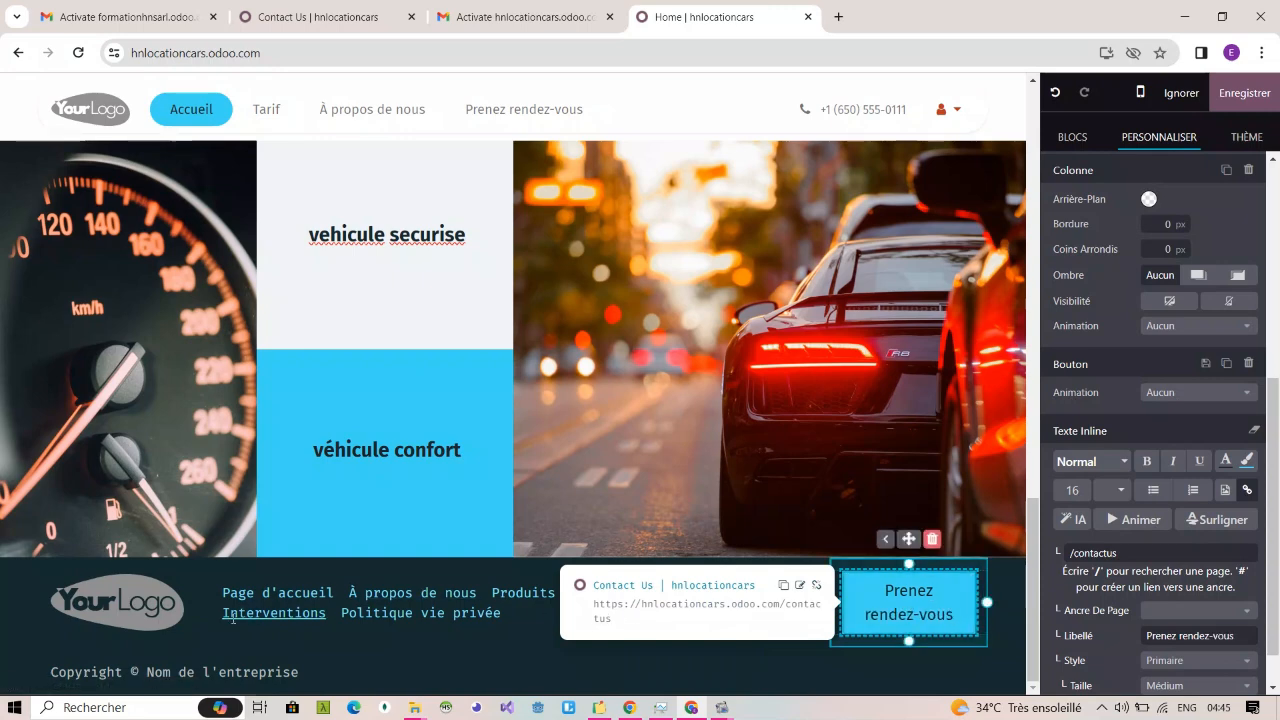
# Step: Switch the footer to the template with a links column, a wide central text block and a contact column with social icons
pyautogui.click(1010, 608)
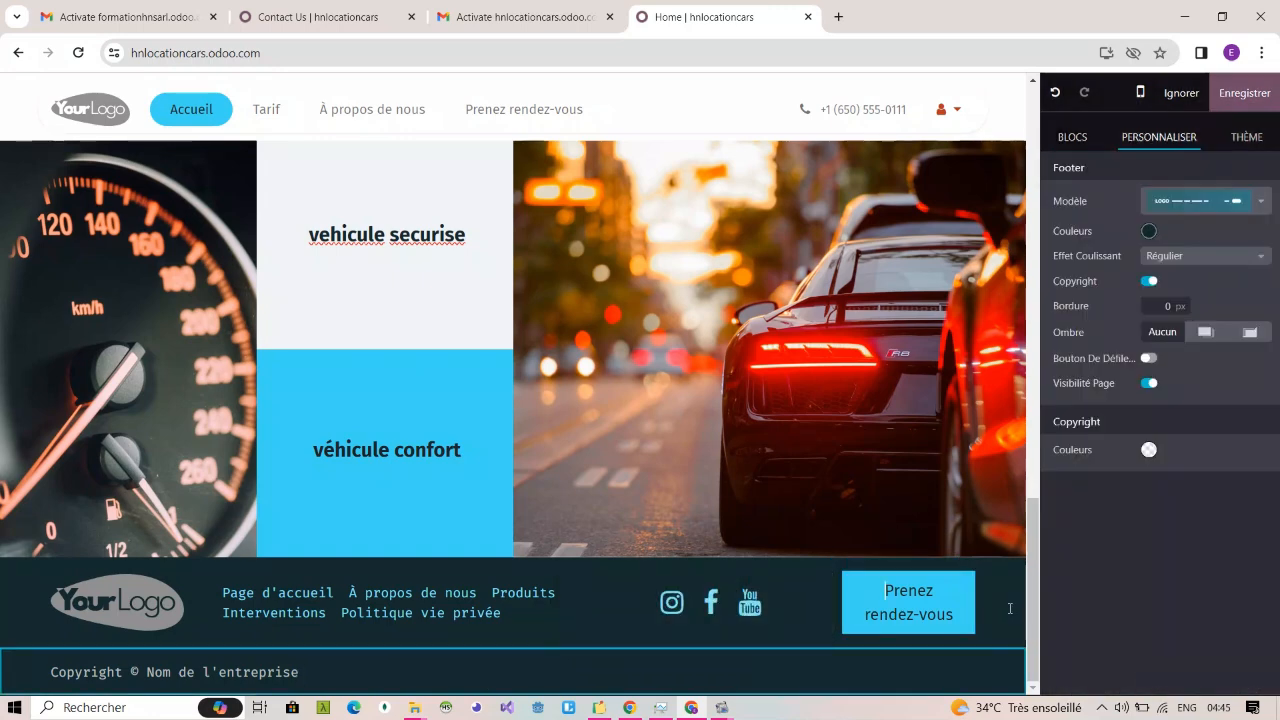
pyautogui.click(1010, 608)
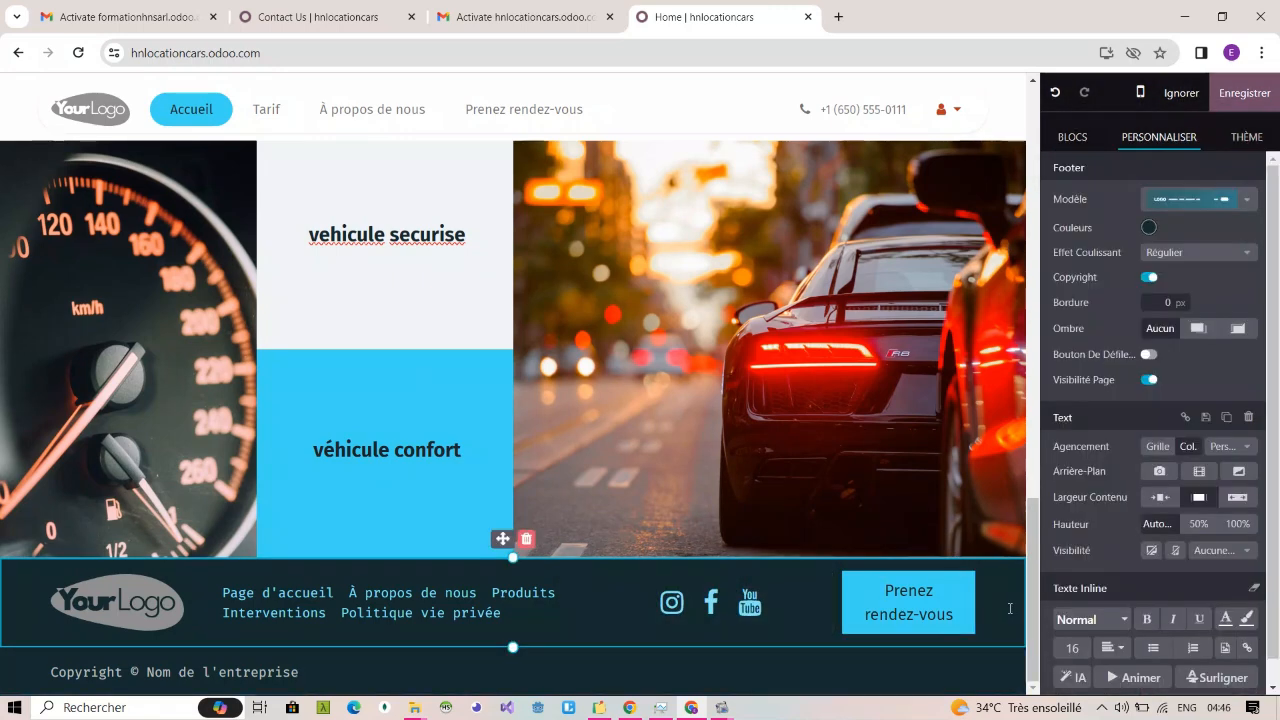
pyautogui.click(1257, 202)
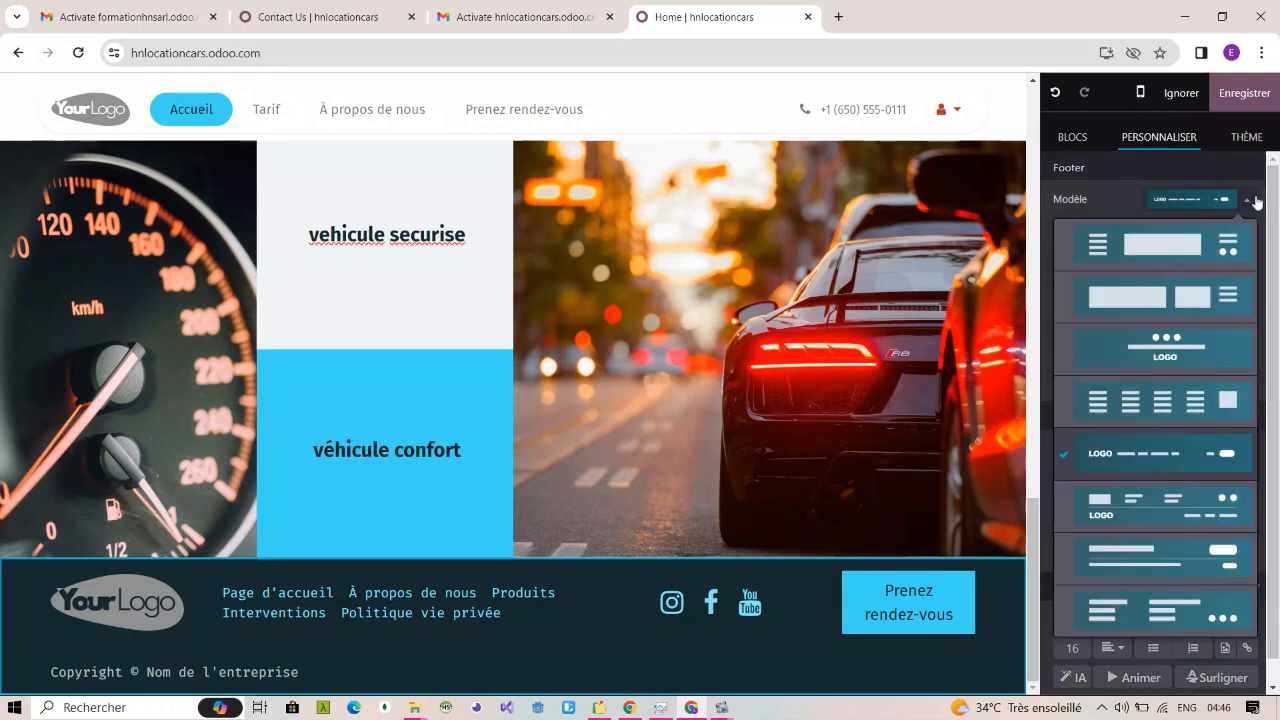
pyautogui.click(1210, 255)
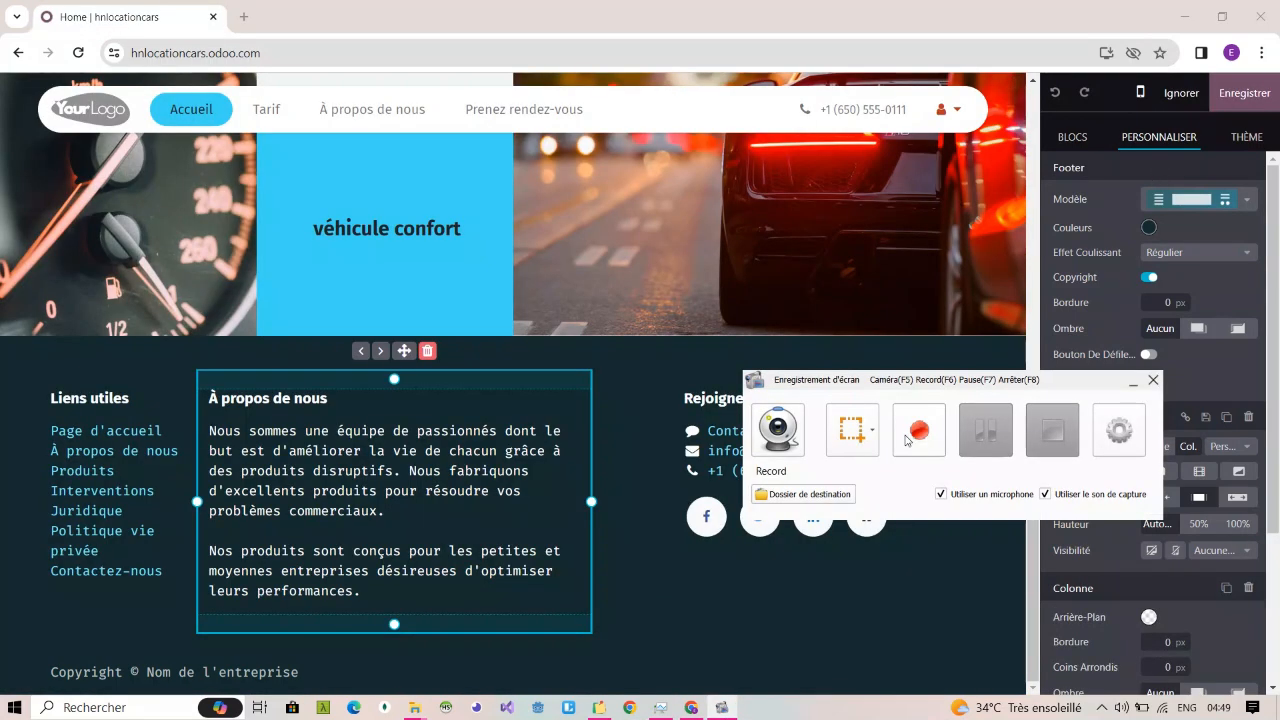
pyautogui.click(916, 430)
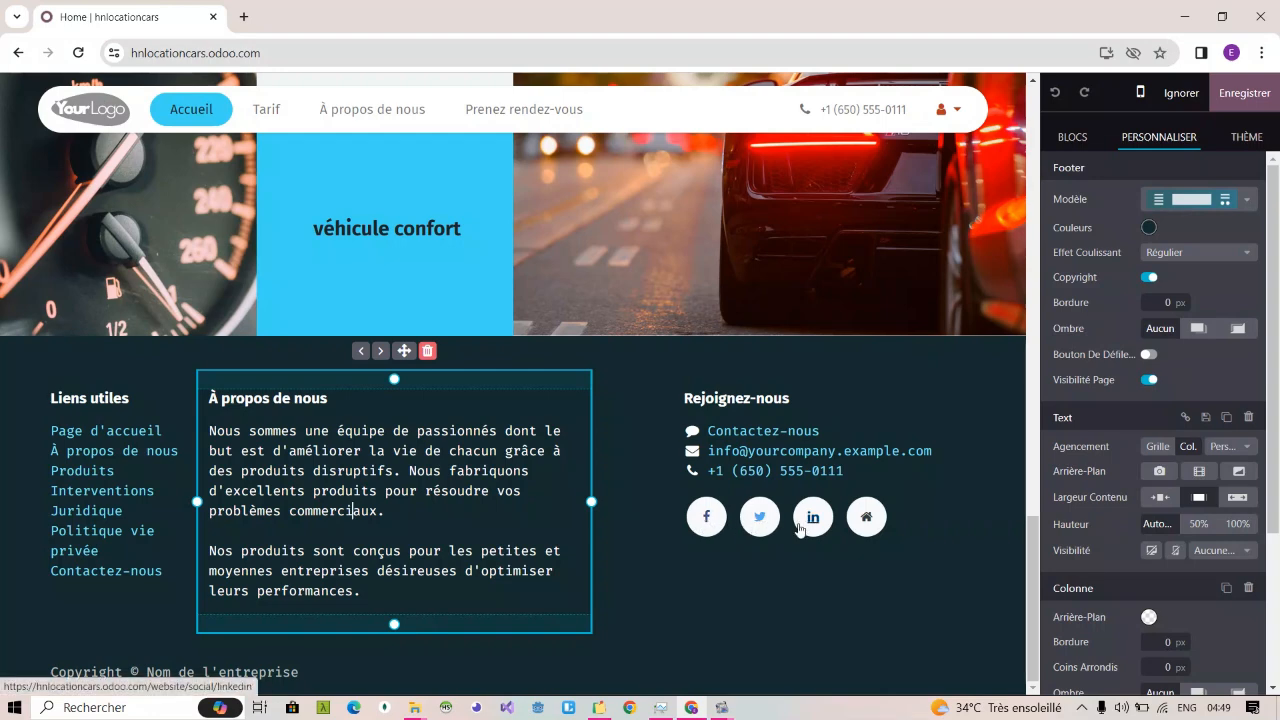
# Step: Limit the footer's social icons to Facebook and YouTube, removing LinkedIn, Twitter and the home link, and keep them left-aligned
pyautogui.click(895, 520)
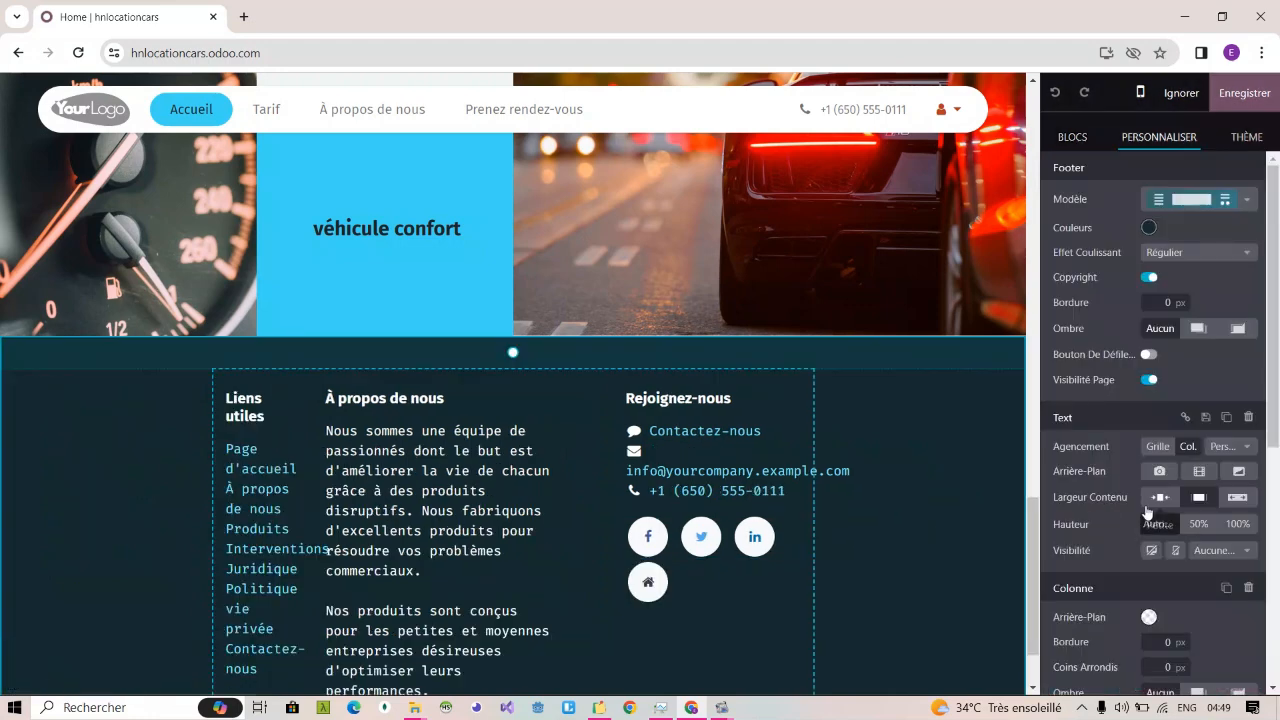
pyautogui.scroll(-5, 1146, 468)
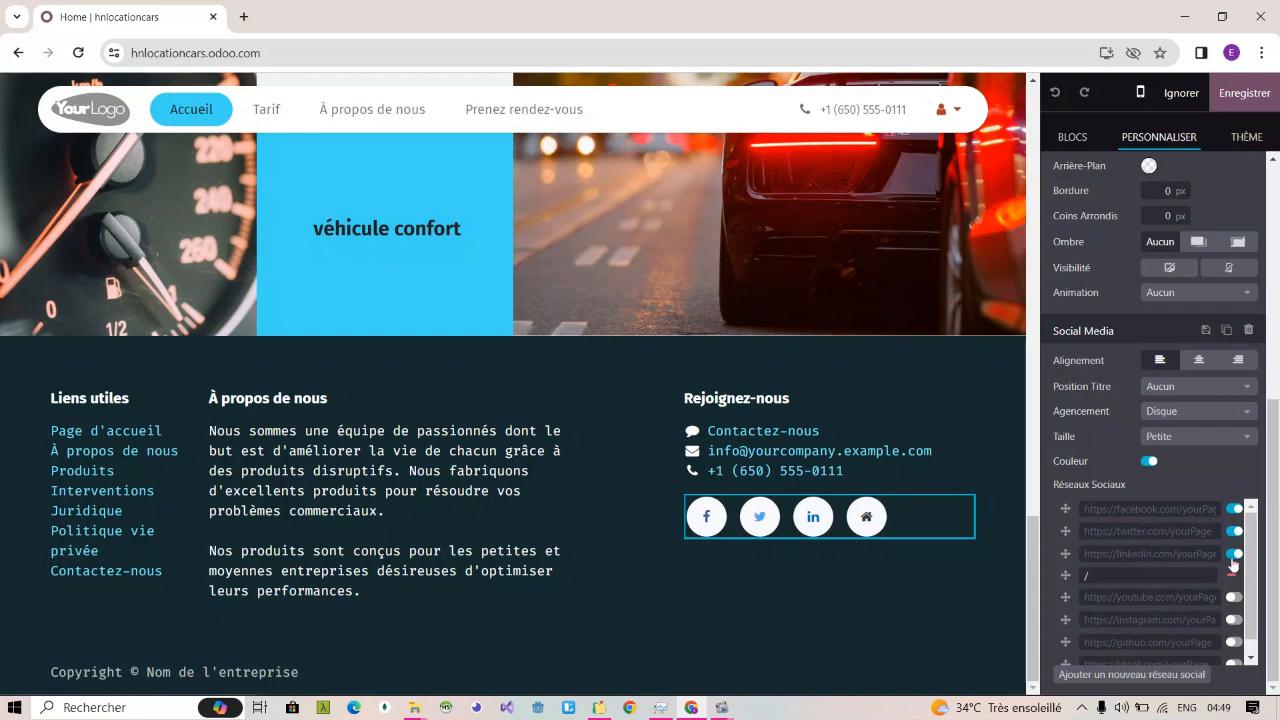
pyautogui.click(1233, 556)
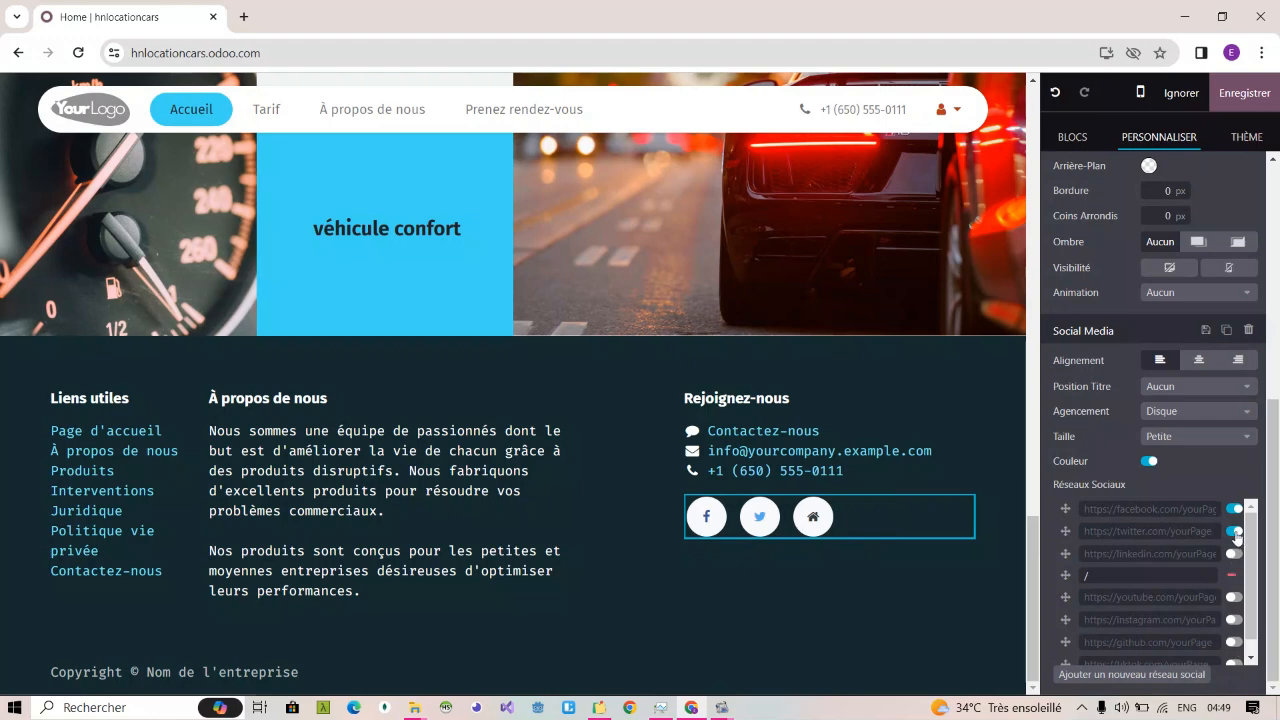
pyautogui.click(1235, 533)
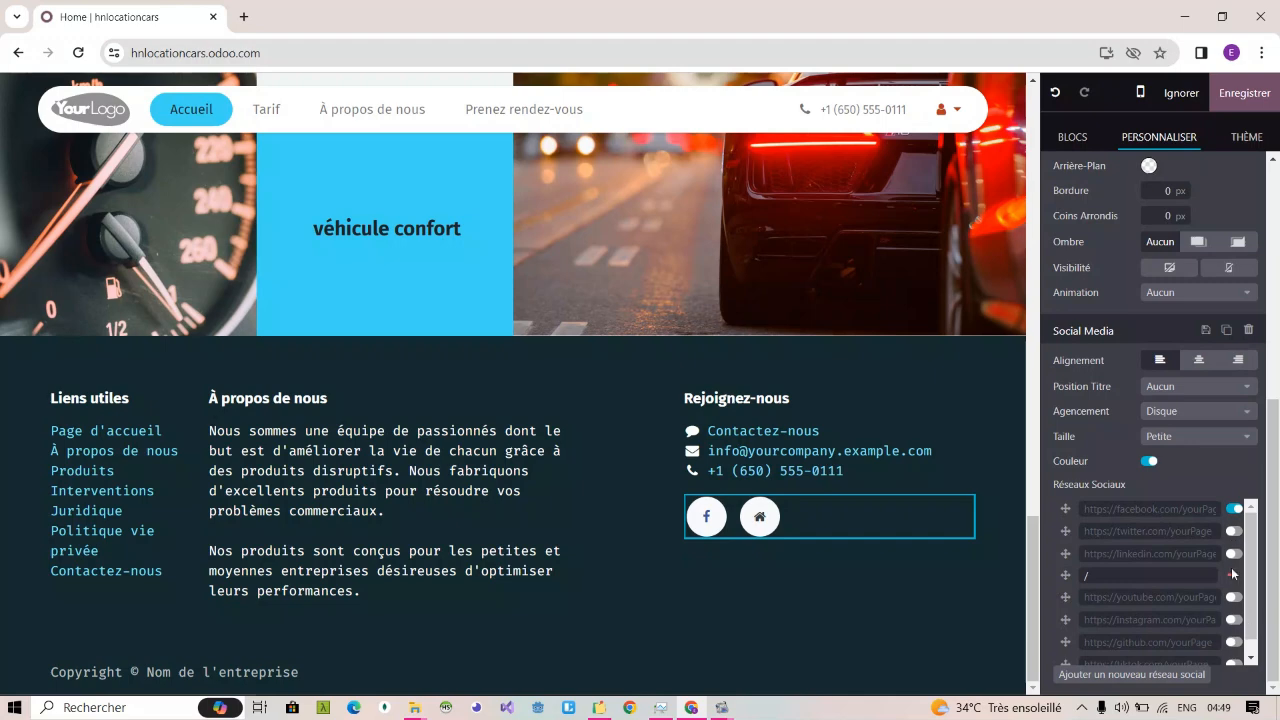
pyautogui.click(1231, 574)
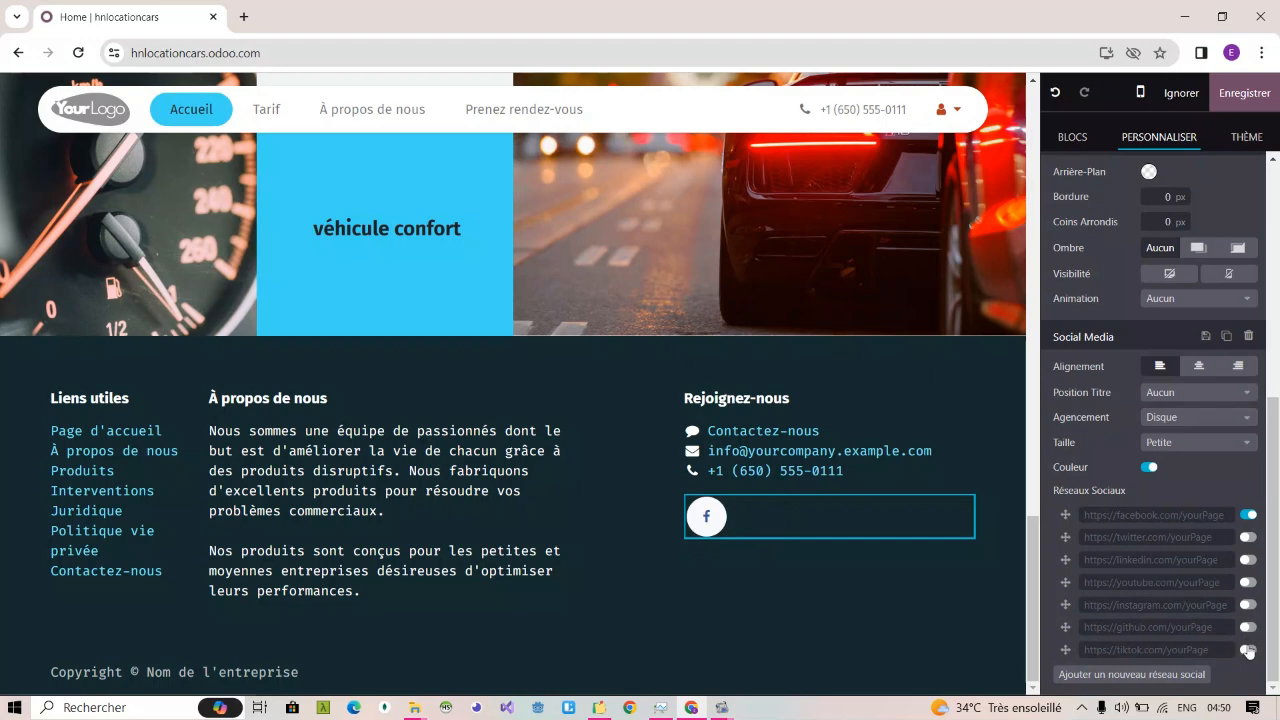
pyautogui.click(1248, 582)
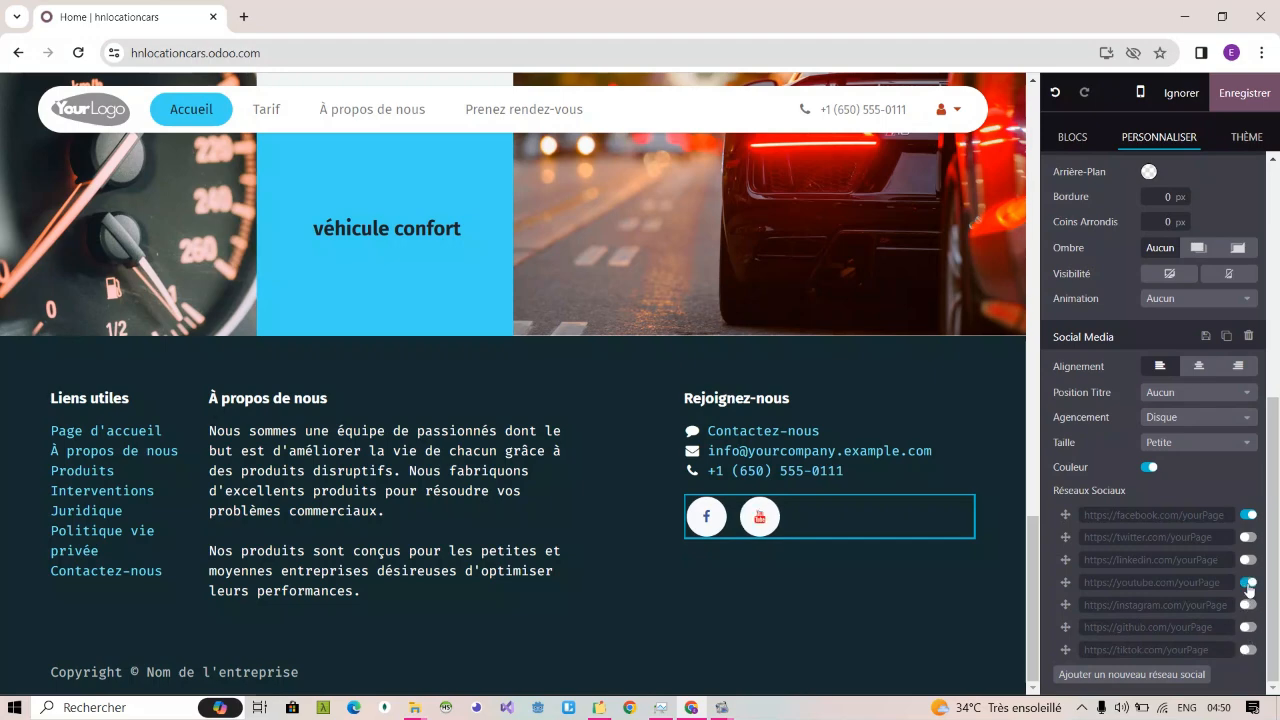
pyautogui.click(1199, 366)
pyautogui.click(1159, 367)
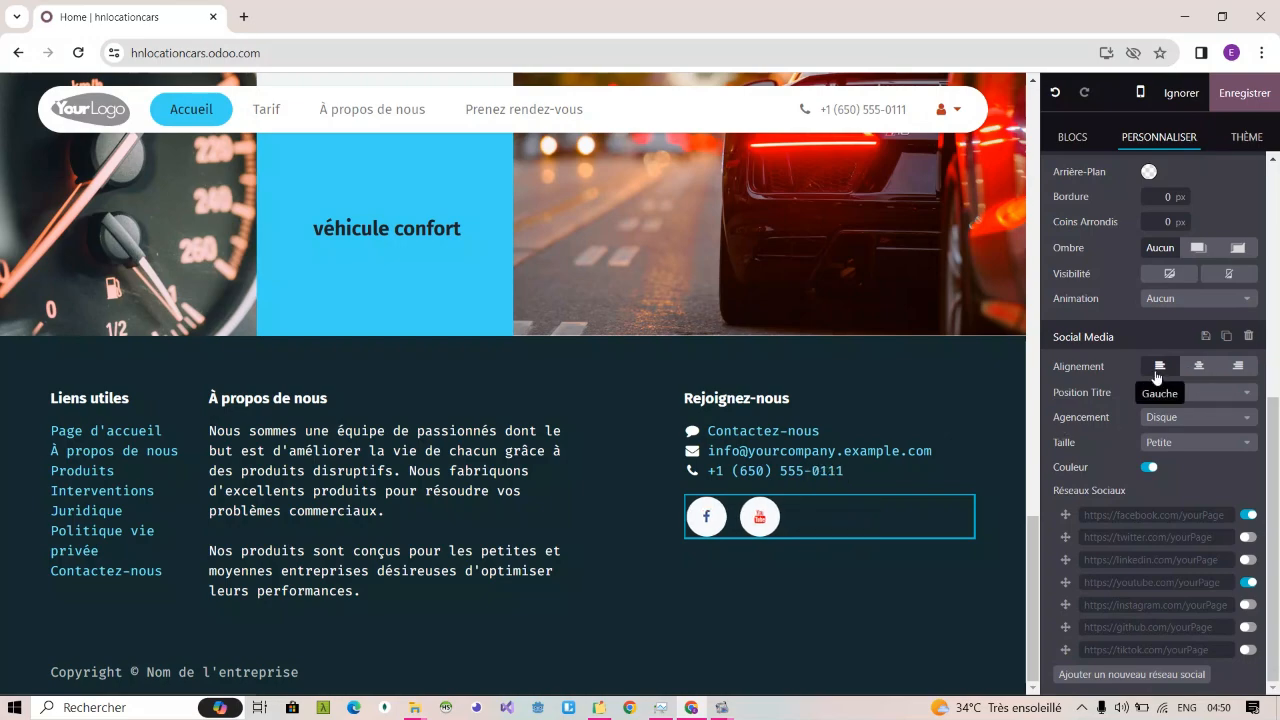
# Step: Review the home page's upper sections and save the page changes
pyautogui.scroll(10, 900, 420)
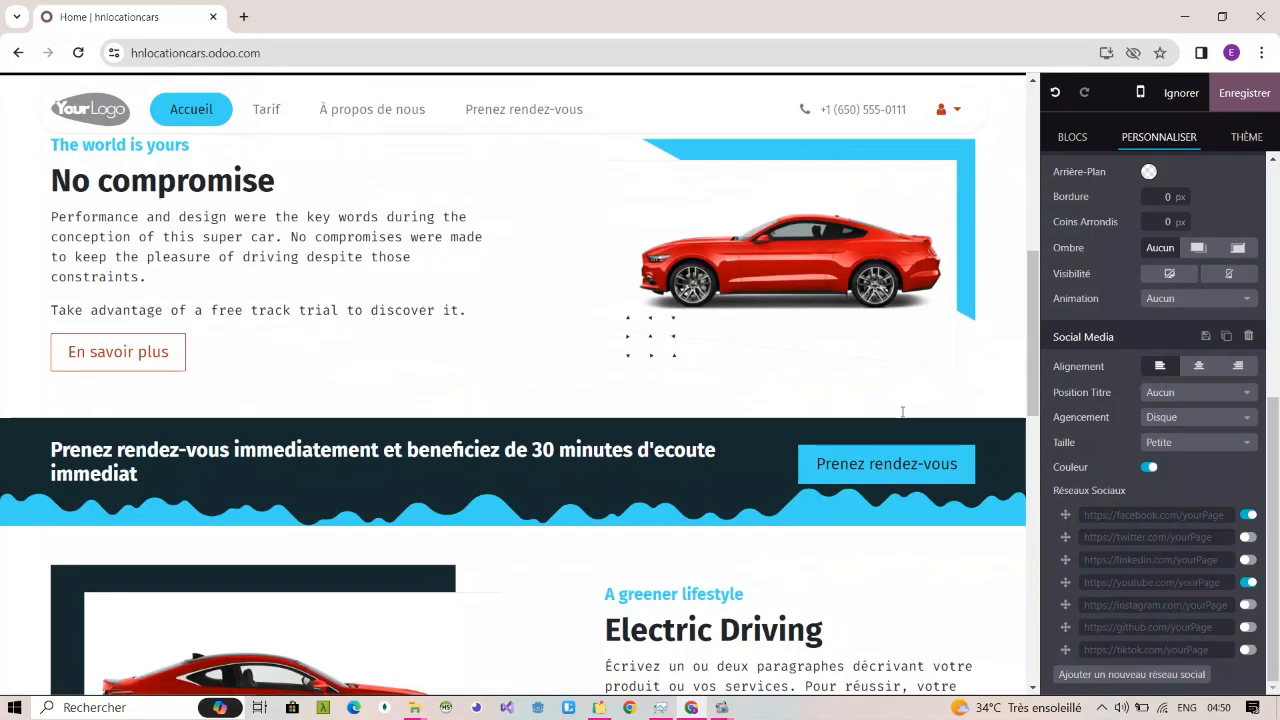
pyautogui.scroll(6, 902, 411)
pyautogui.scroll(-15, 902, 411)
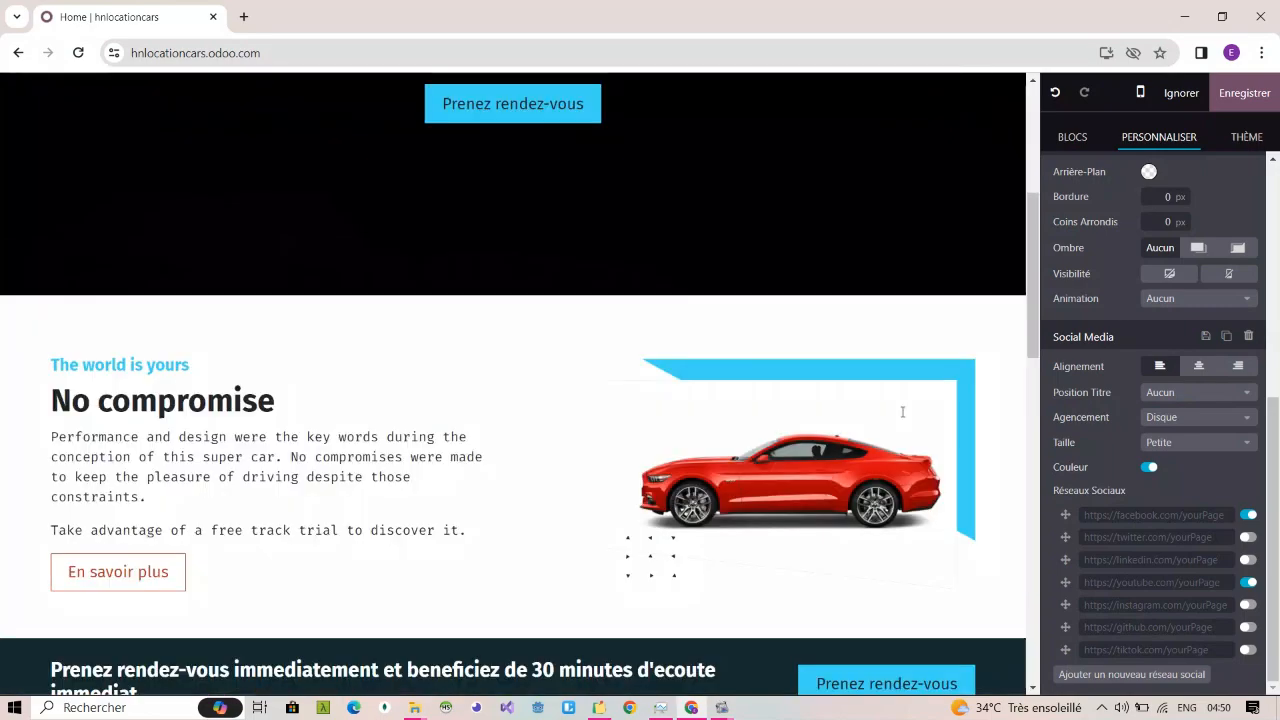
pyautogui.scroll(10, 902, 411)
pyautogui.scroll(6, 902, 411)
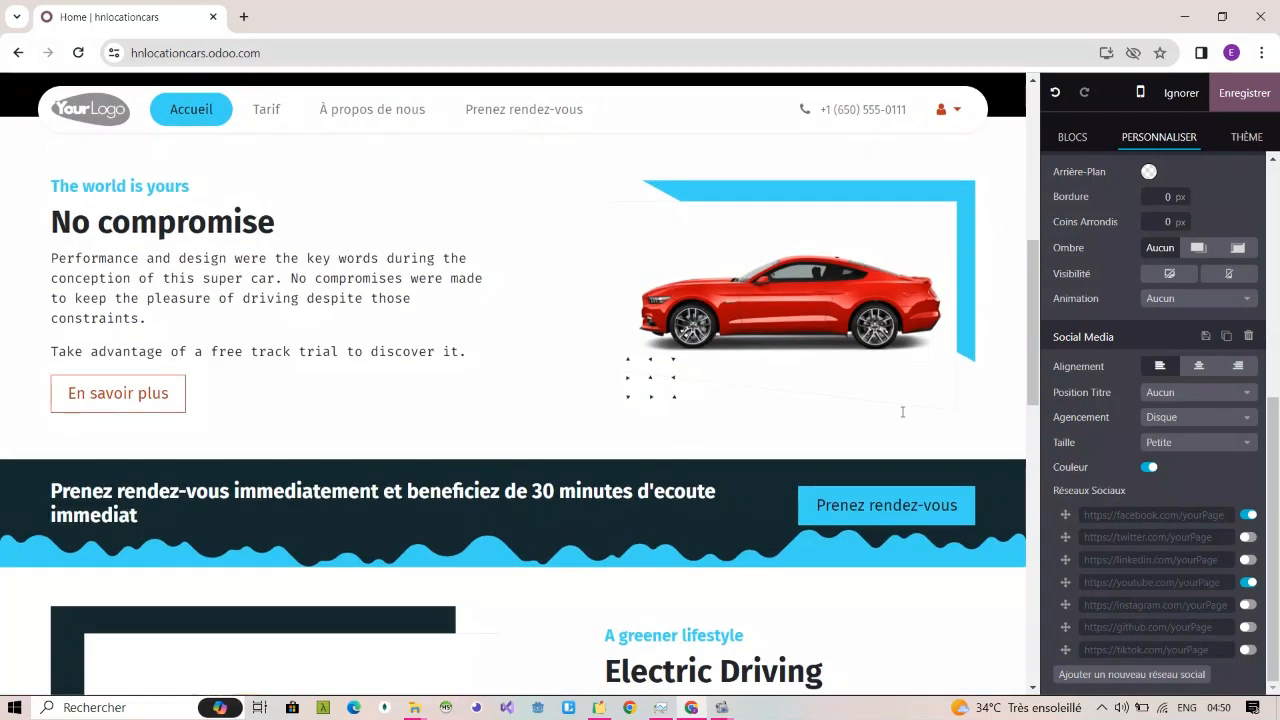
pyautogui.click(1243, 100)
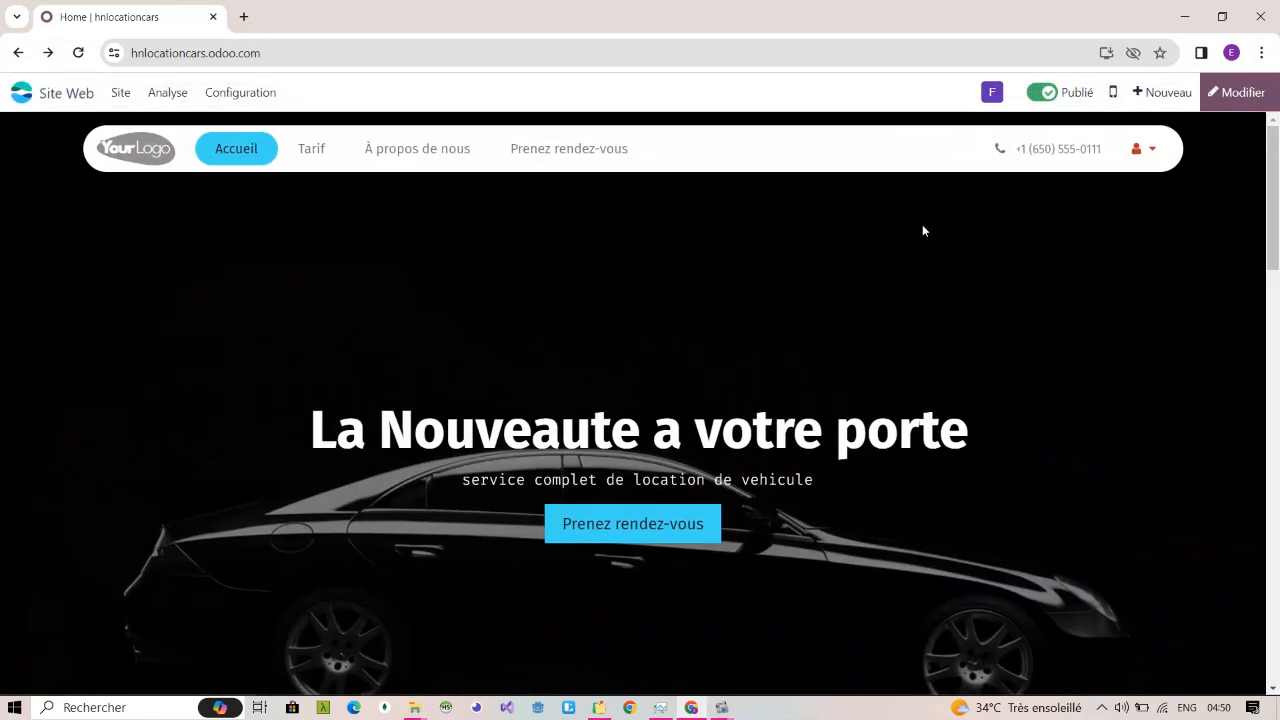
# Step: Go to the website's Tarif page and open it for editing
pyautogui.click(312, 149)
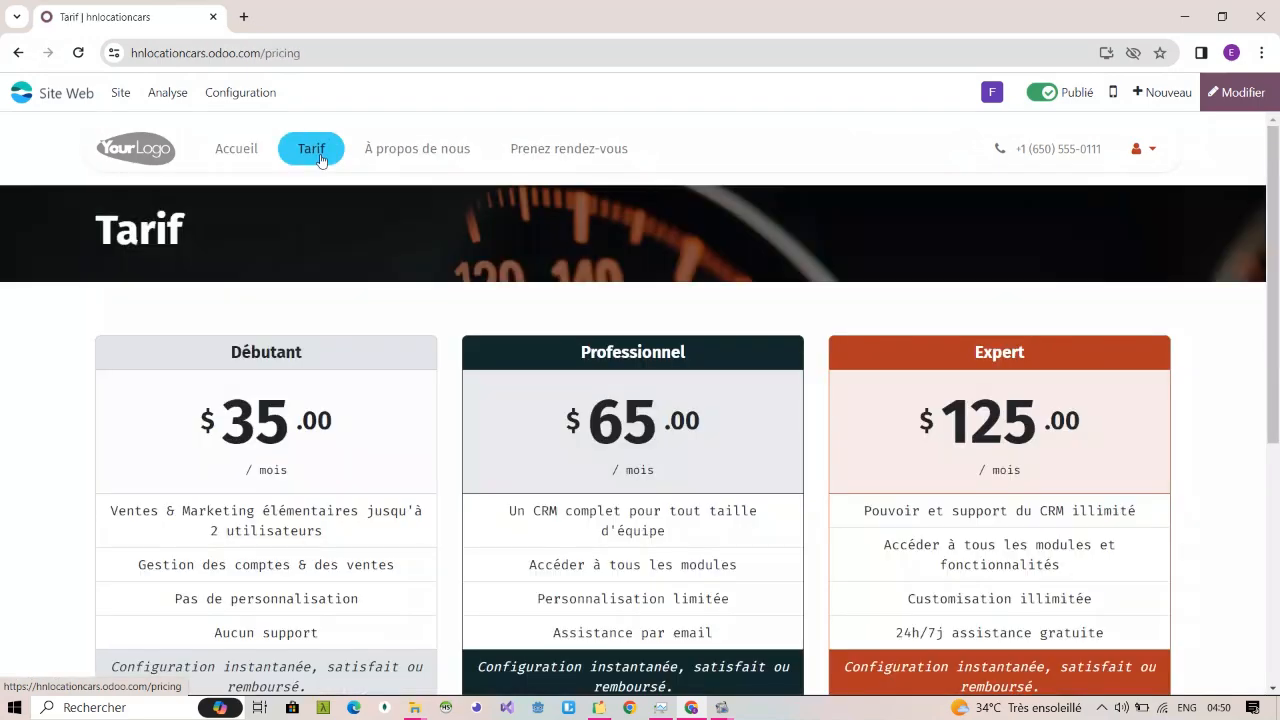
pyautogui.scroll(-3, 491, 343)
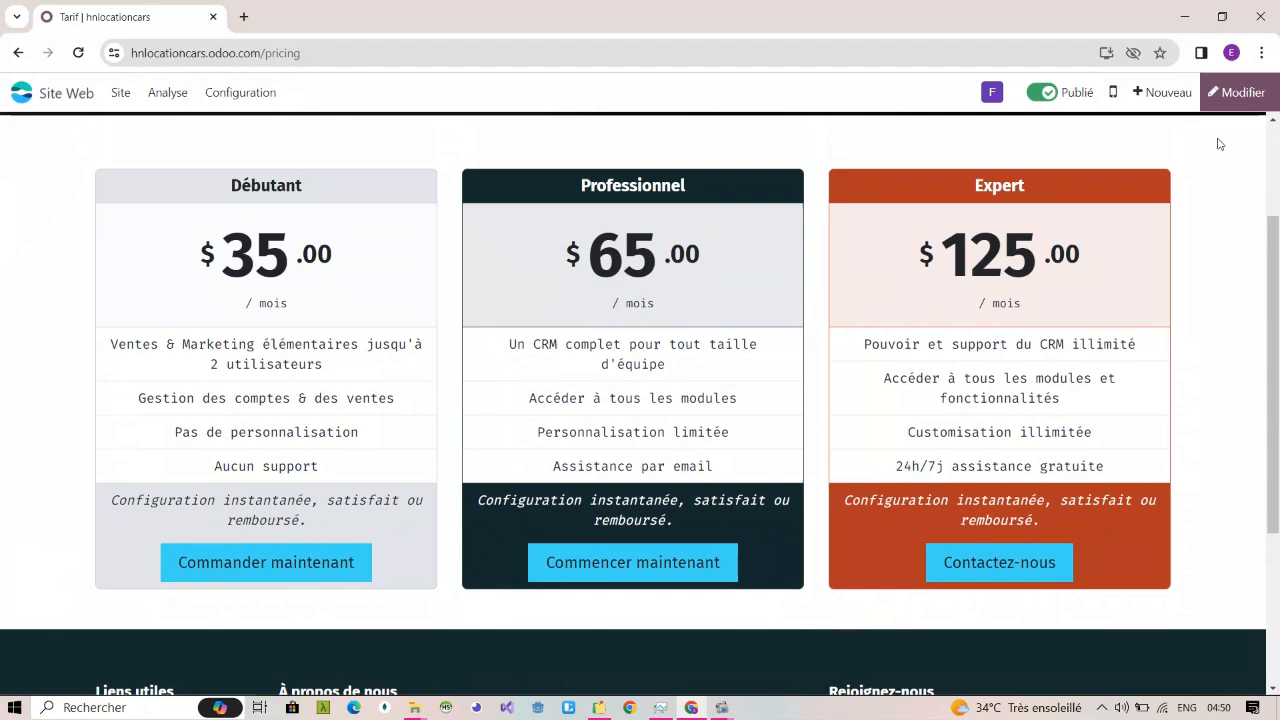
pyautogui.click(1236, 92)
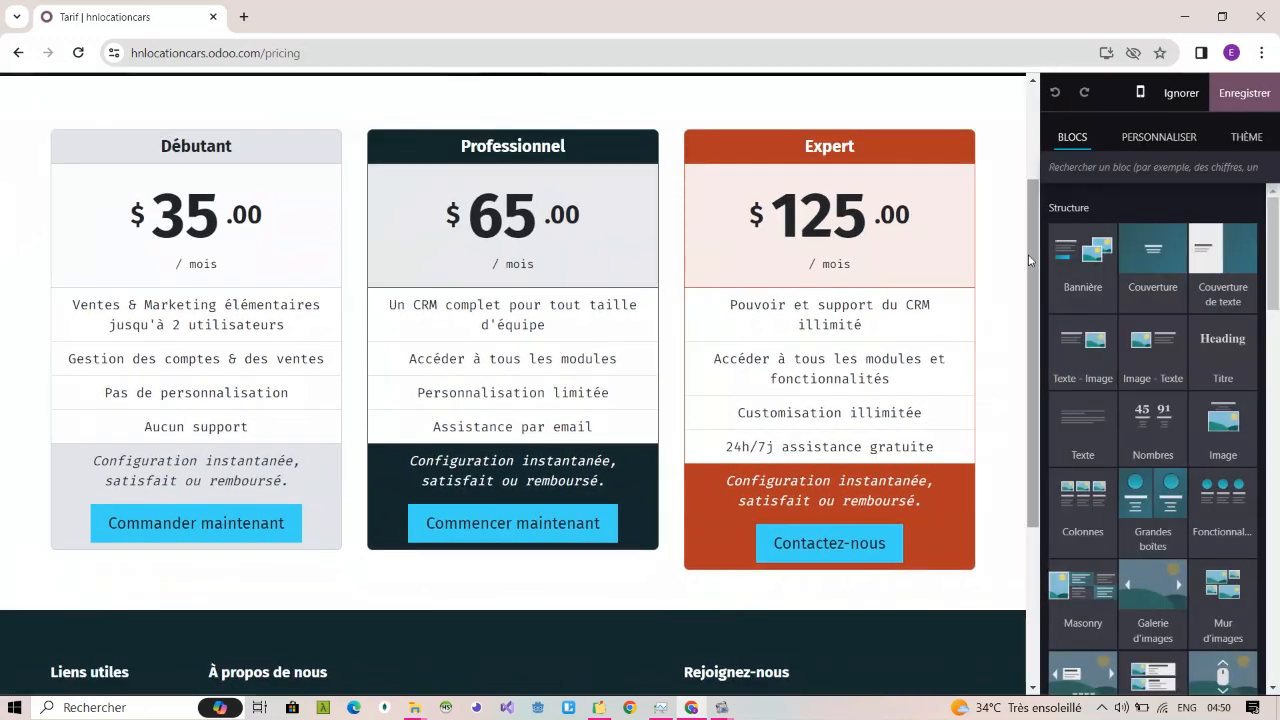
pyautogui.moveTo(1031, 260); pyautogui.dragTo(1033, 163)
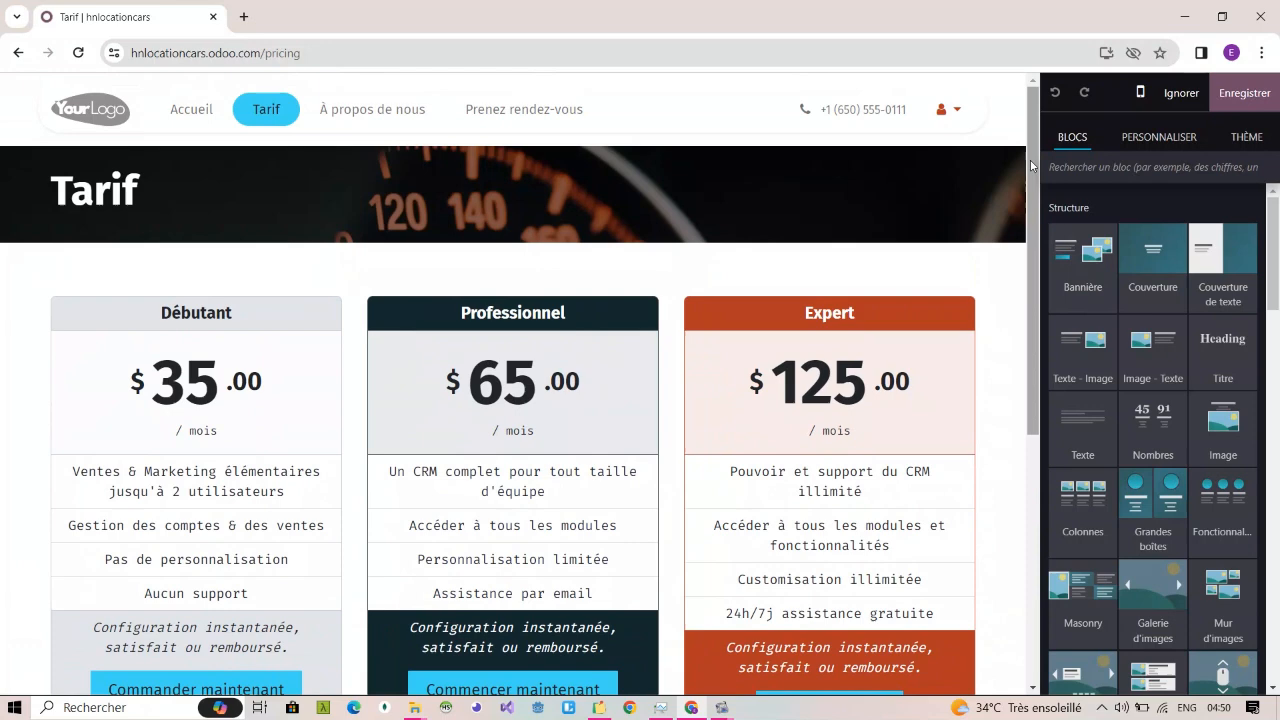
# Step: Replace the "Débutant" heading of the first pricing box with "4X$"
pyautogui.doubleClick(202, 312)
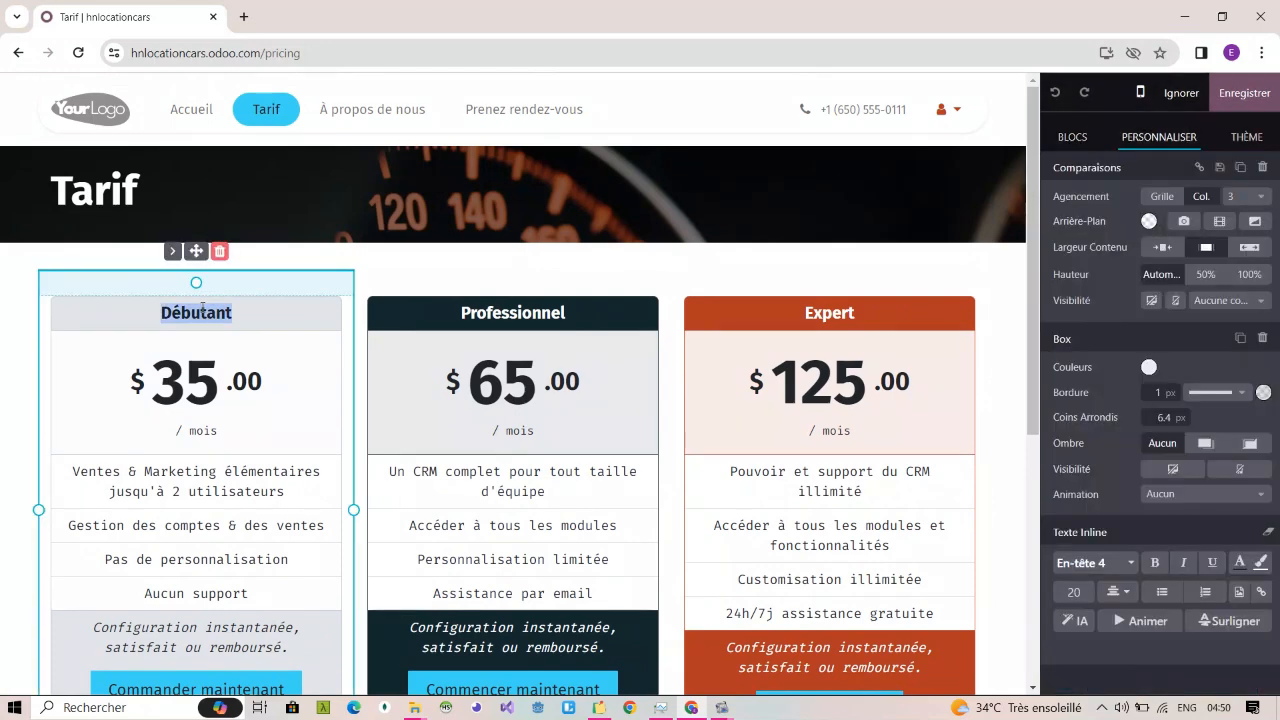
pyautogui.press('BackSpace')
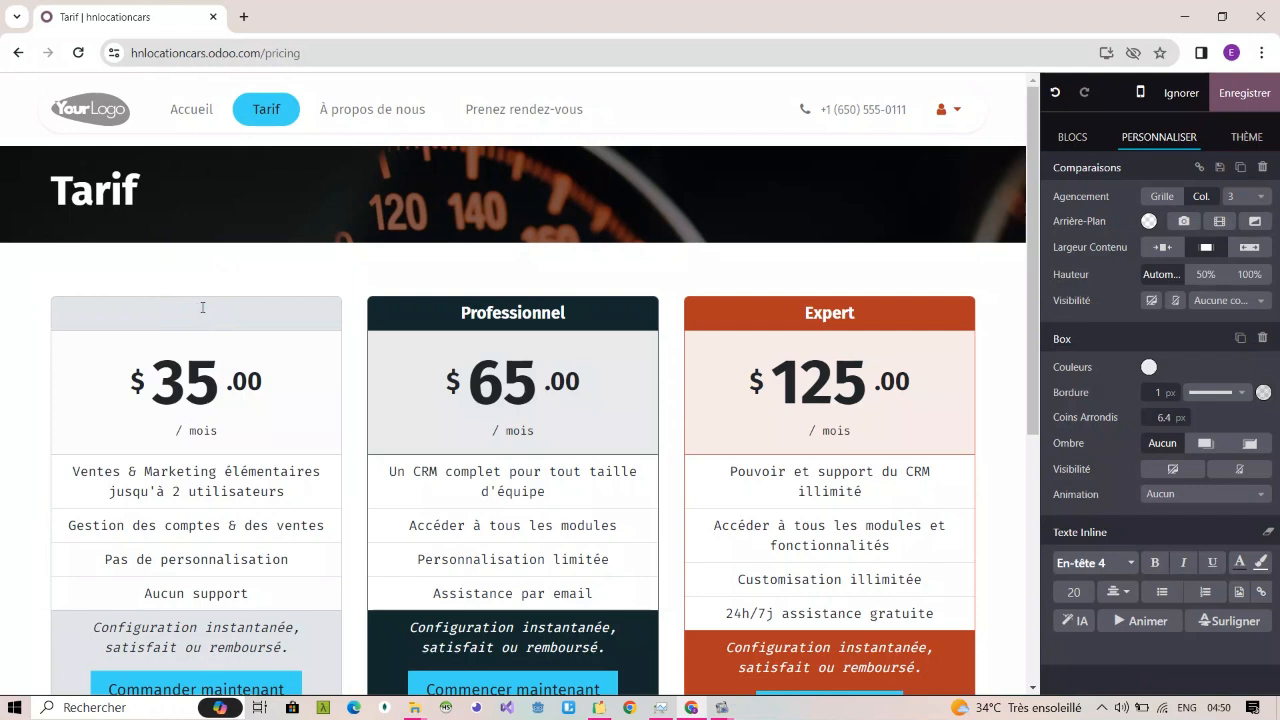
pyautogui.write('4X$')
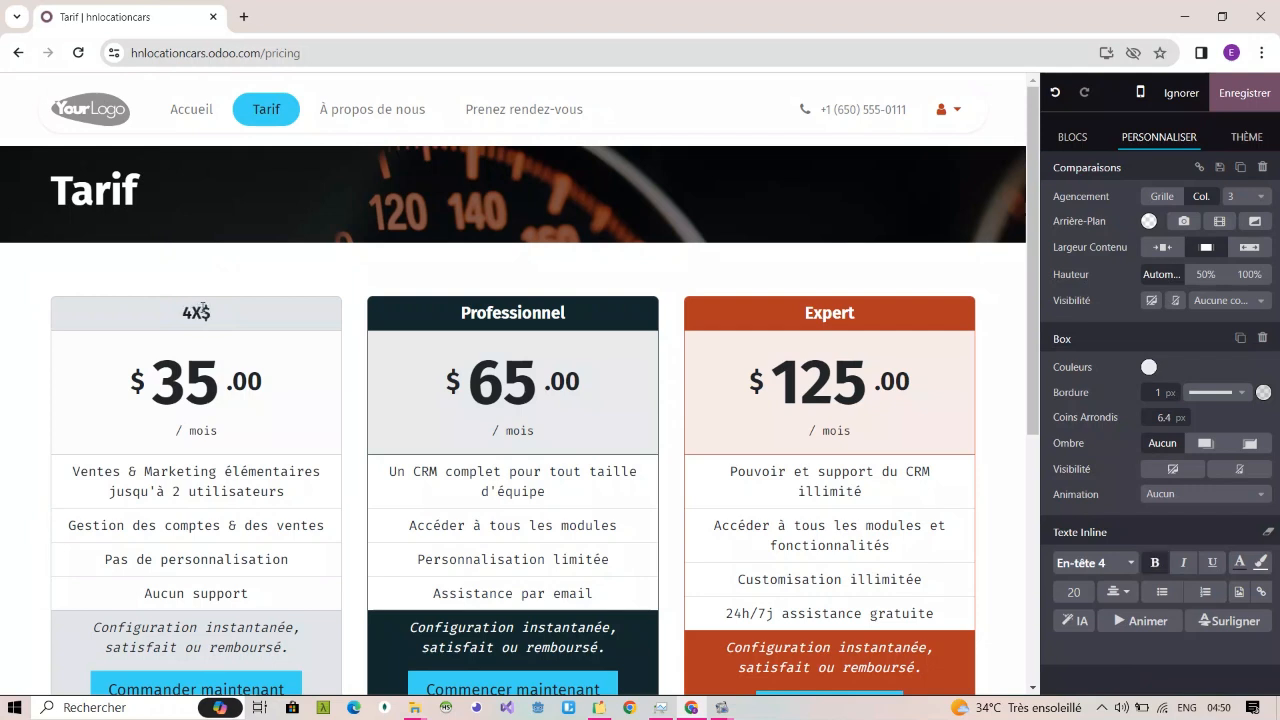
# Step: Set the first pricing box's price to "xaf 60 000" and its billing period to "jour"
pyautogui.tripleClick(199, 371)
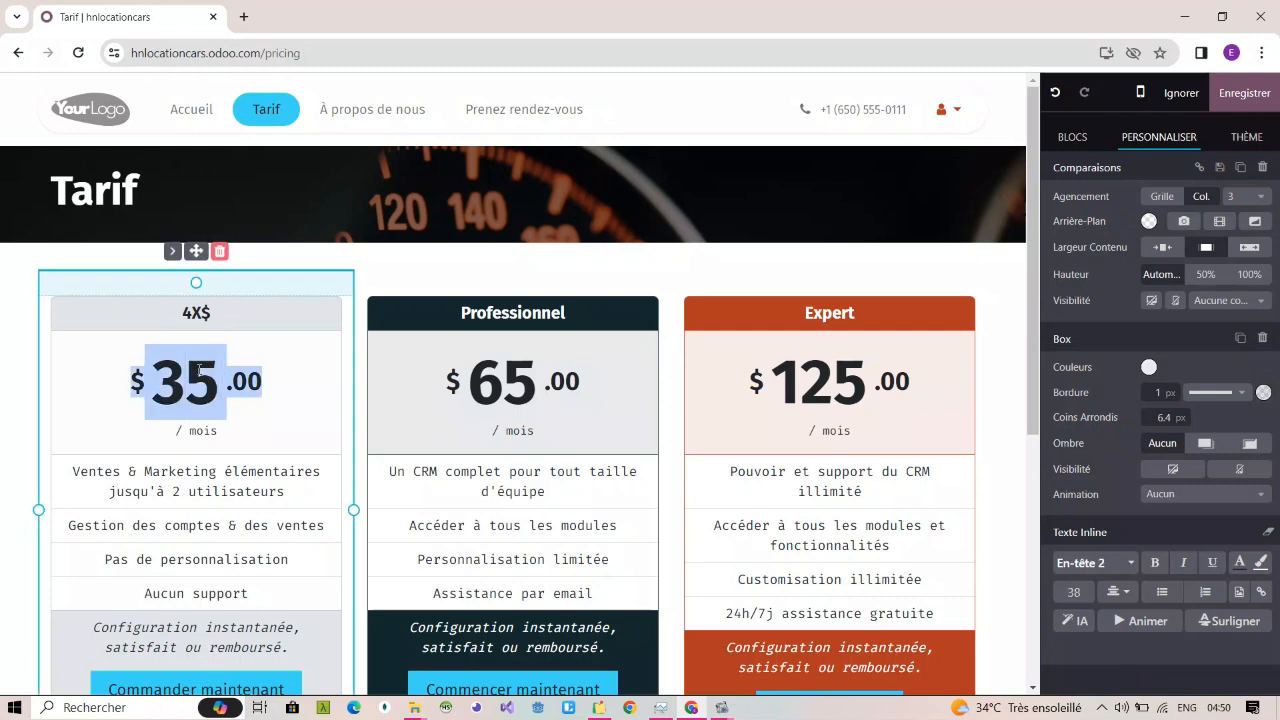
pyautogui.press('BackSpace')
pyautogui.write('x')
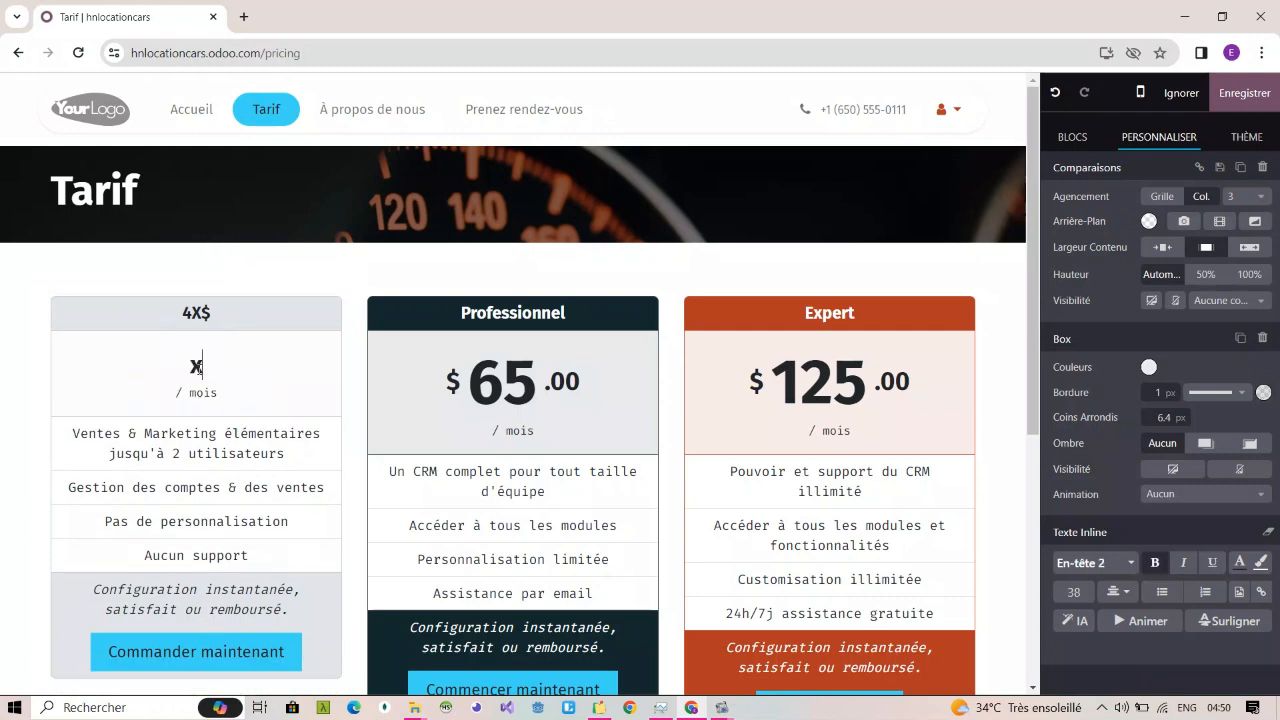
pyautogui.write('af 60 00')
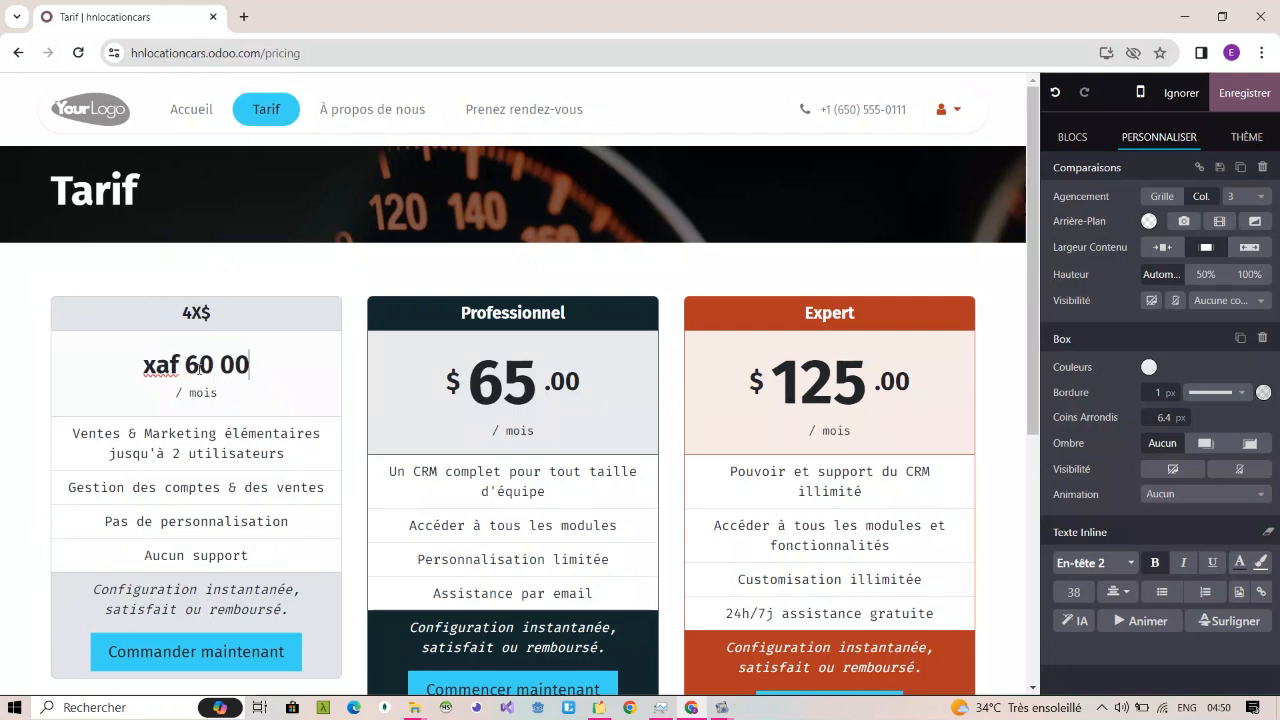
pyautogui.write('0')
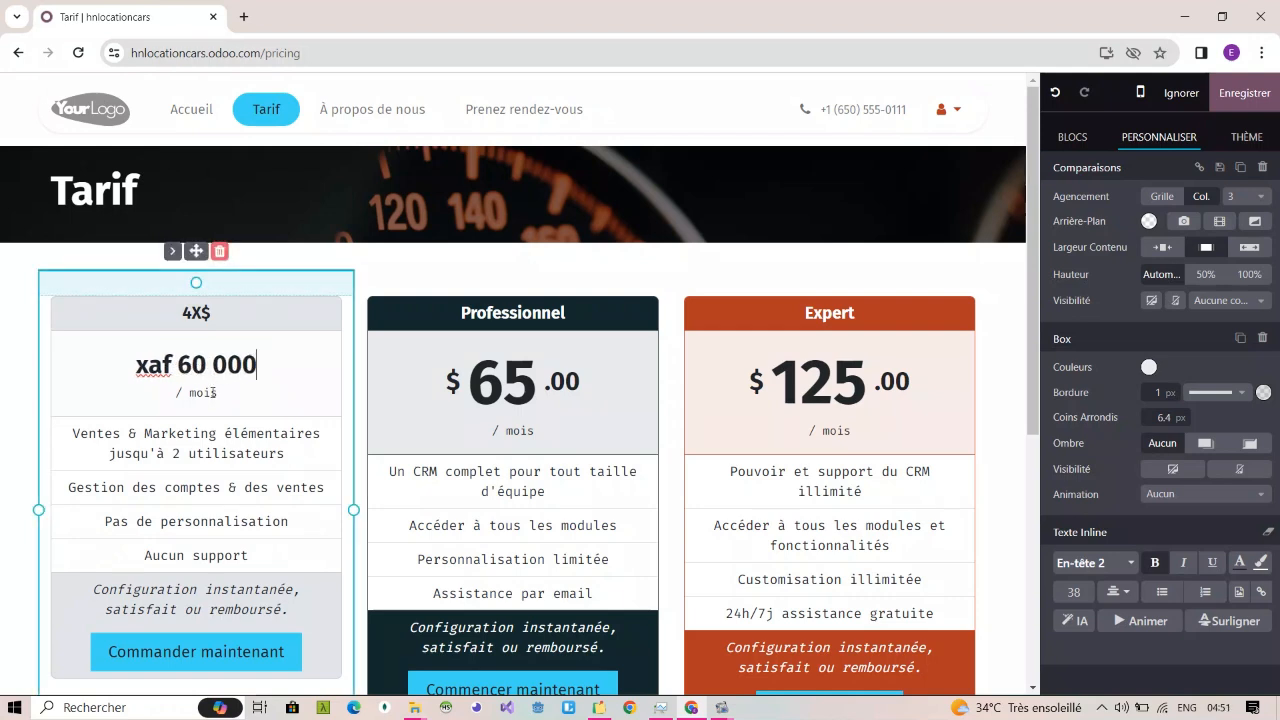
pyautogui.doubleClick(203, 393)
pyautogui.write('jour')
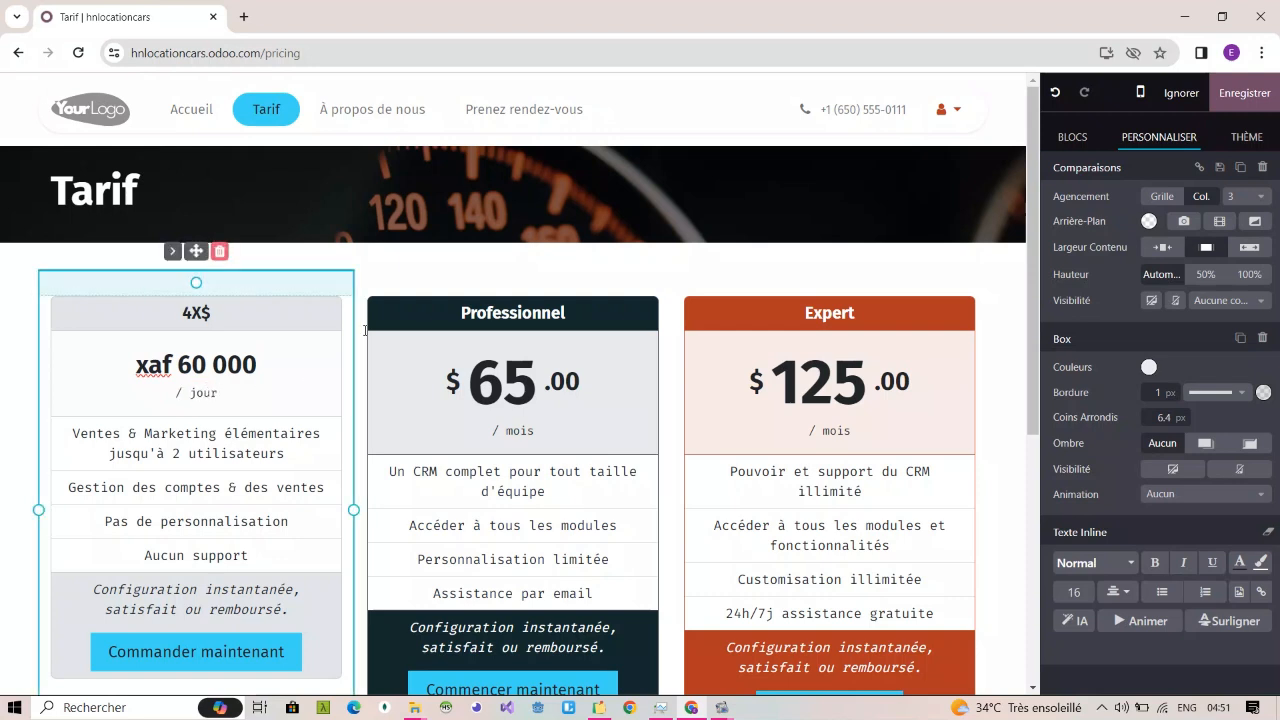
# Step: Correct the first pricing box's heading to "4X4"
pyautogui.click(215, 315)
pyautogui.press('BackSpace')
pyautogui.write('4')
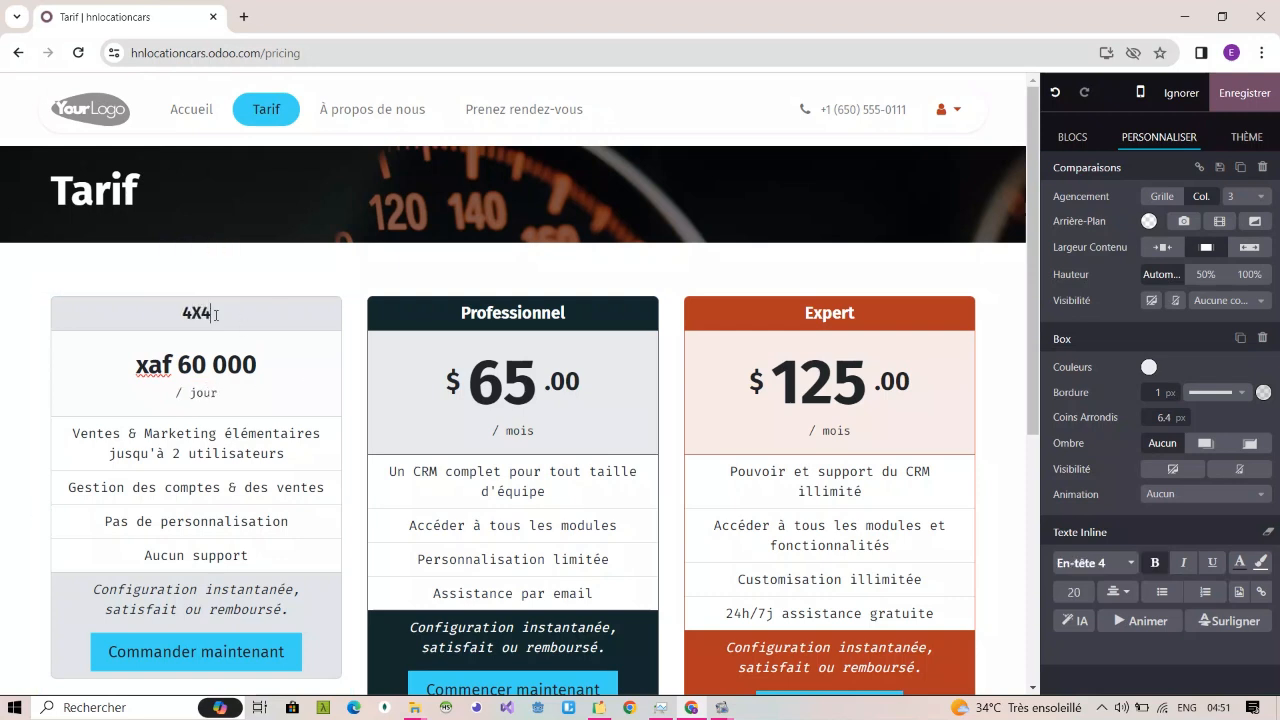
# Step: Set the second pricing box's price to "xaf 45 000" and its billing period to "jour"
pyautogui.doubleClick(503, 378)
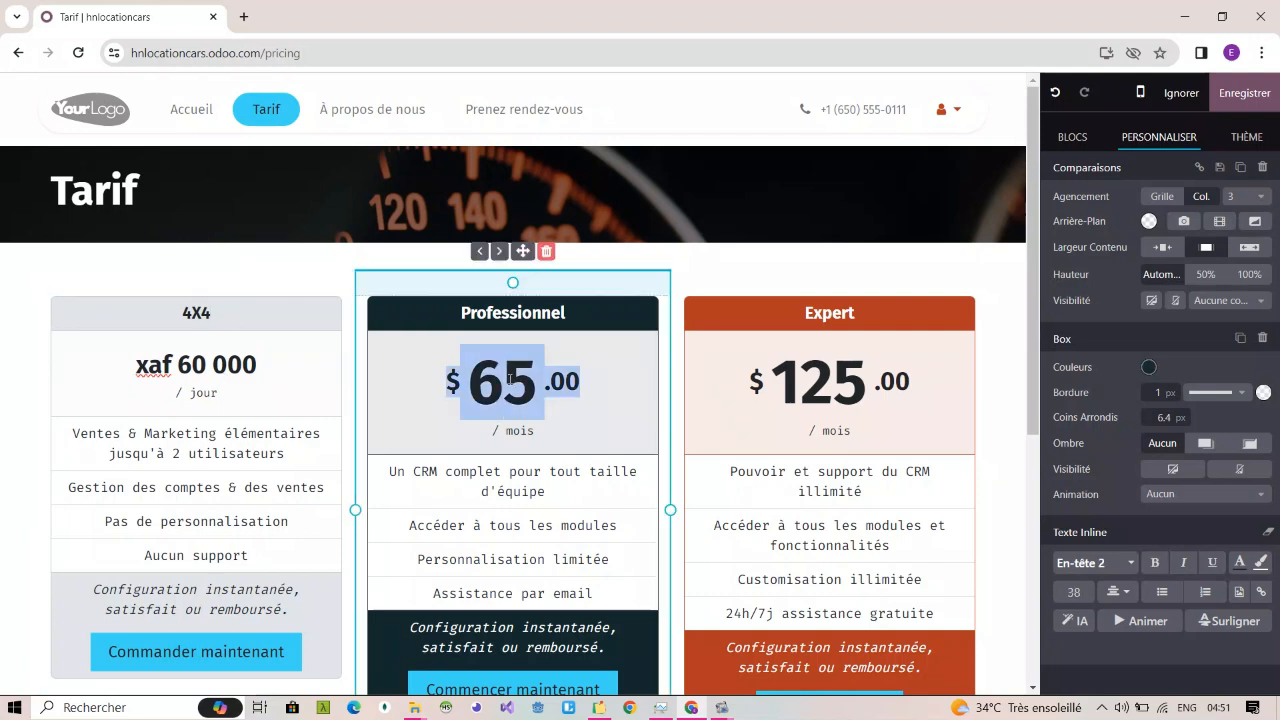
pyautogui.write('xaf')
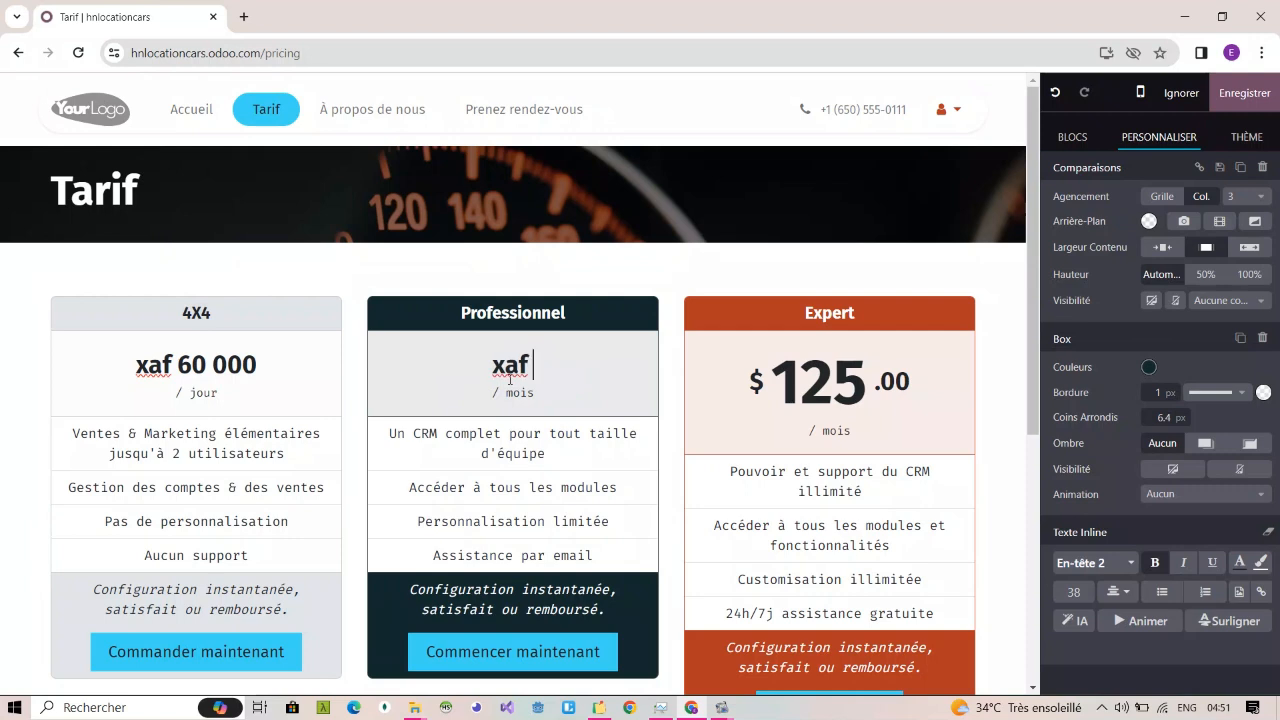
pyautogui.write(' 45 000')
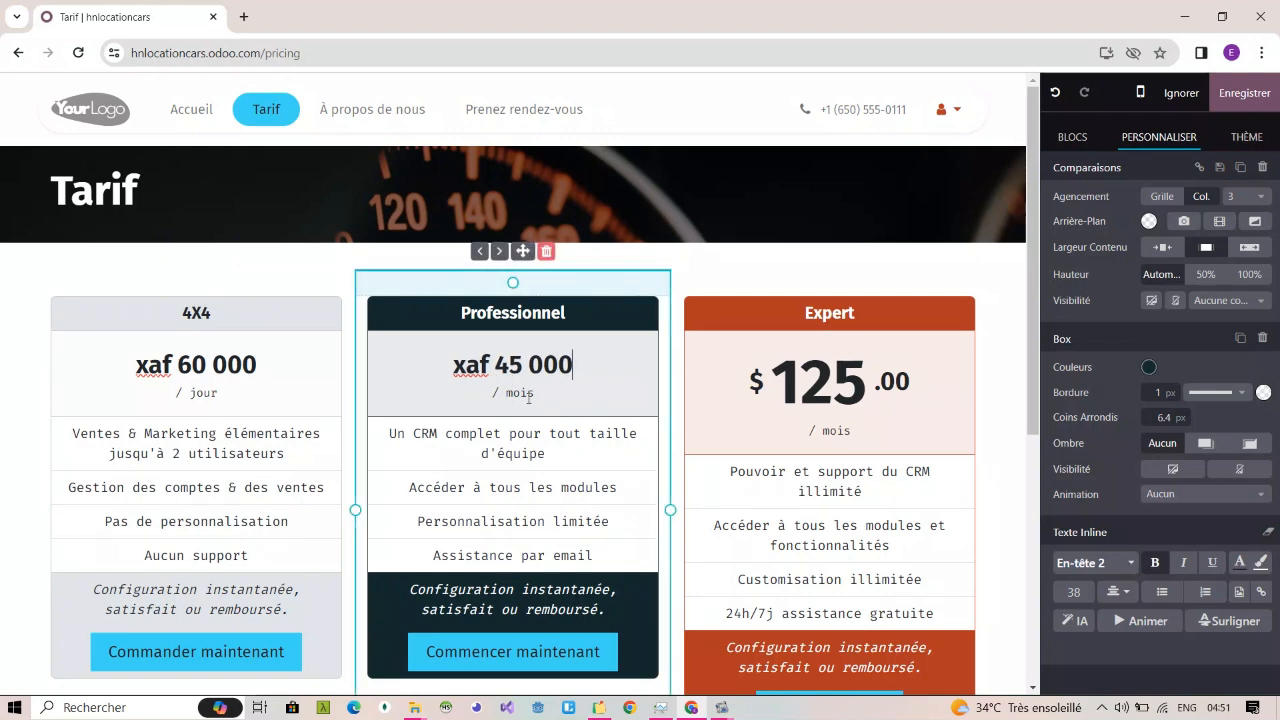
pyautogui.doubleClick(520, 393)
pyautogui.write('jour')
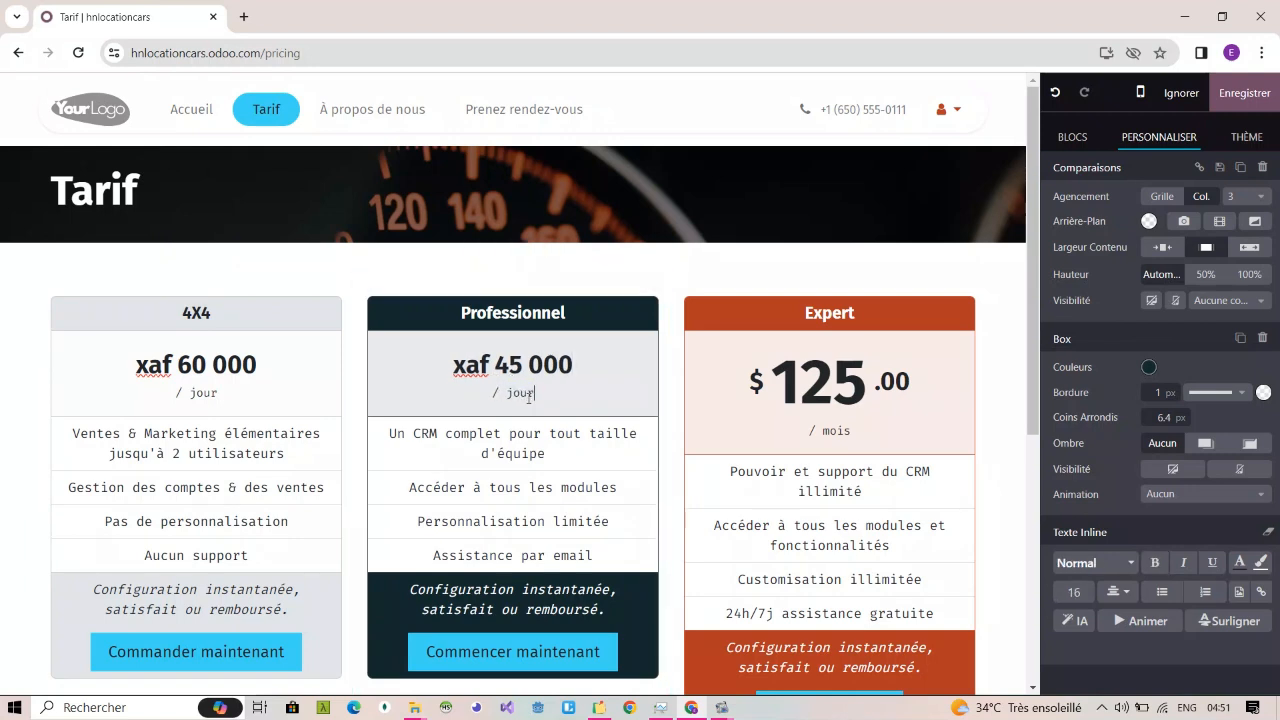
# Step: Replace the "Professionnel" heading of the second pricing box with "voiture de ville"
pyautogui.doubleClick(524, 310)
pyautogui.write('voitur')
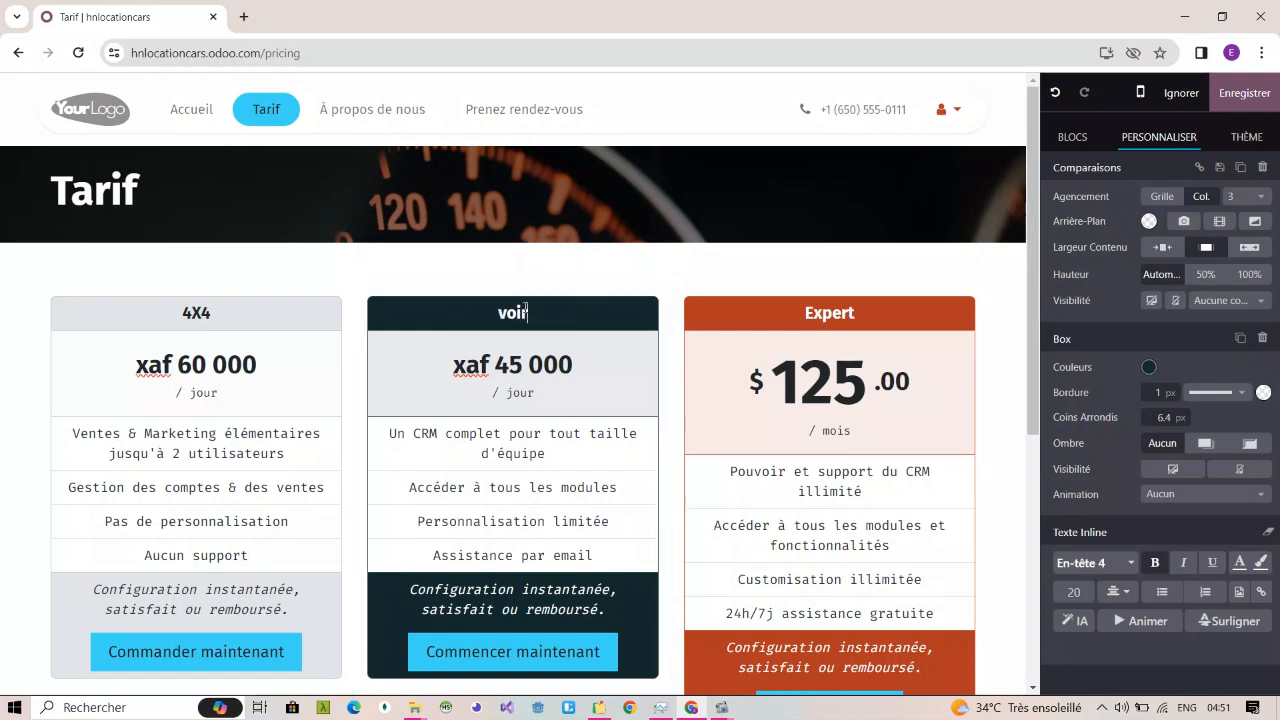
pyautogui.press('BackSpace')
pyautogui.press('BackSpace')
pyautogui.press('BackSpace')
pyautogui.write('ture de ville')
# Step: Rename the "Expert" pricing box to "luxe" and set its rate to "xaf 100 000" per "jour"
pyautogui.doubleClick(835, 313)
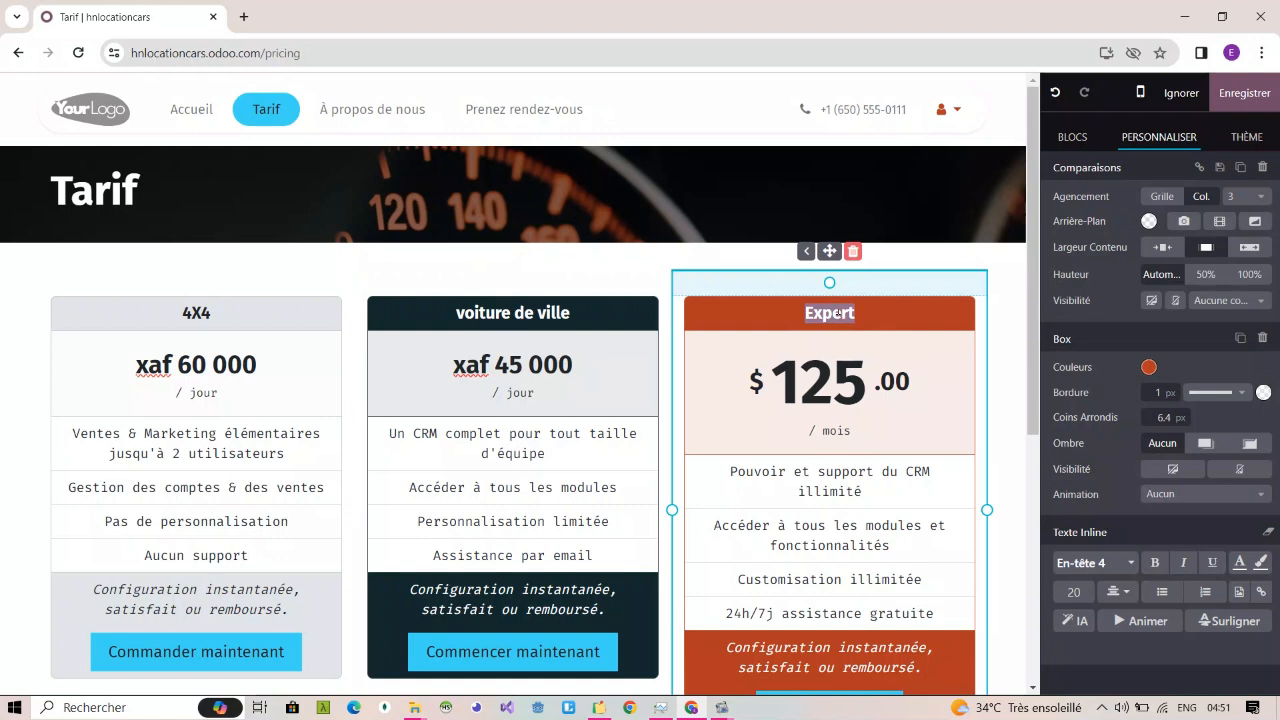
pyautogui.write('luxe')
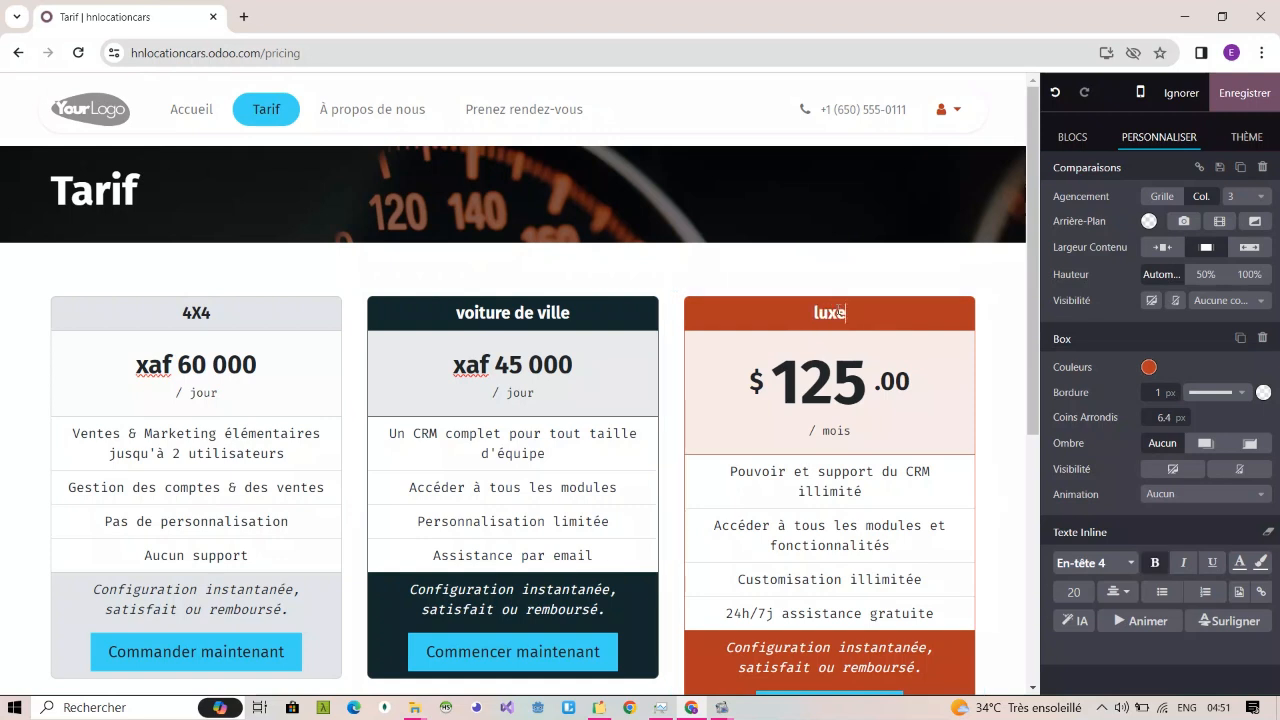
pyautogui.tripleClick(824, 404)
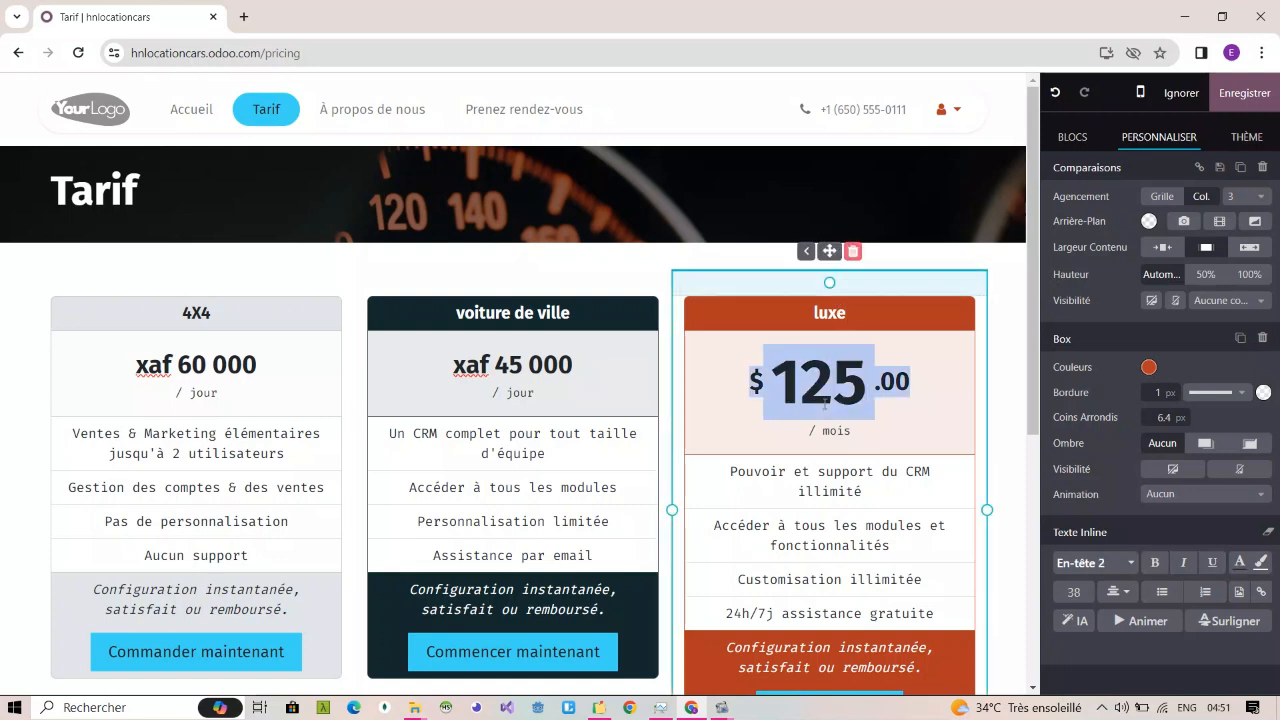
pyautogui.doubleClick(824, 404)
pyautogui.tripleClick(824, 404)
pyautogui.write('xaf')
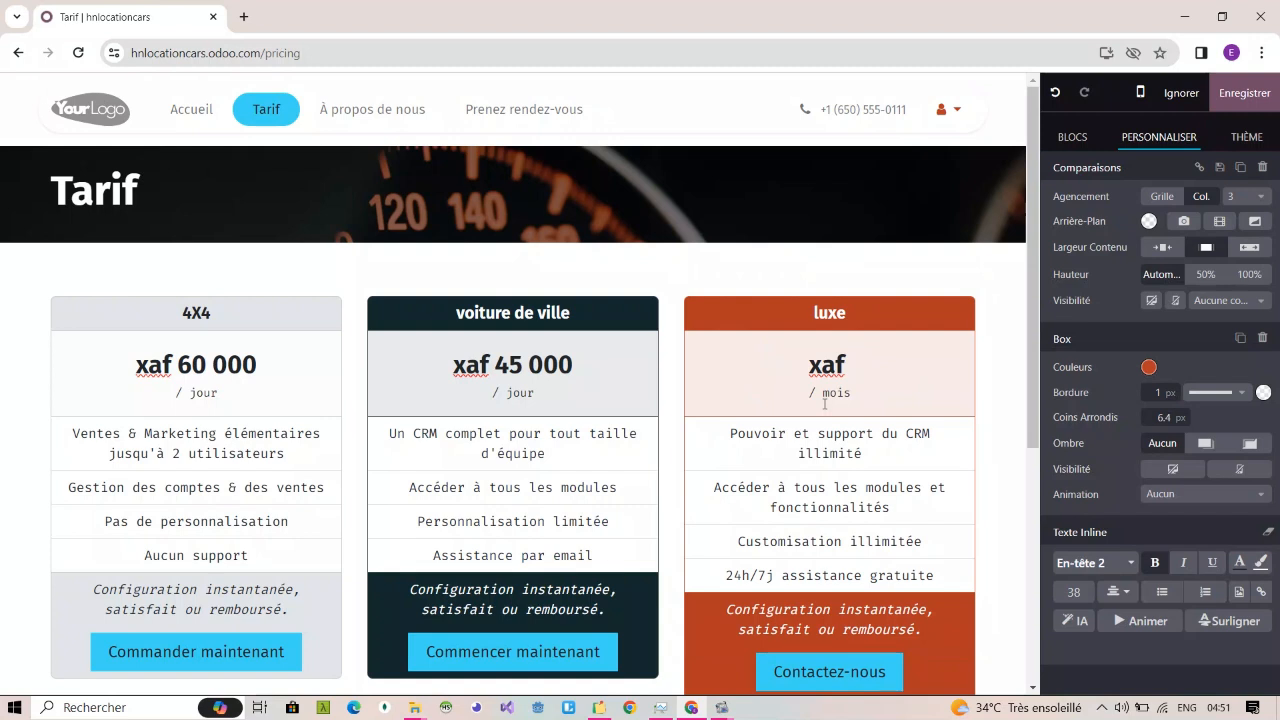
pyautogui.write(' 100 000')
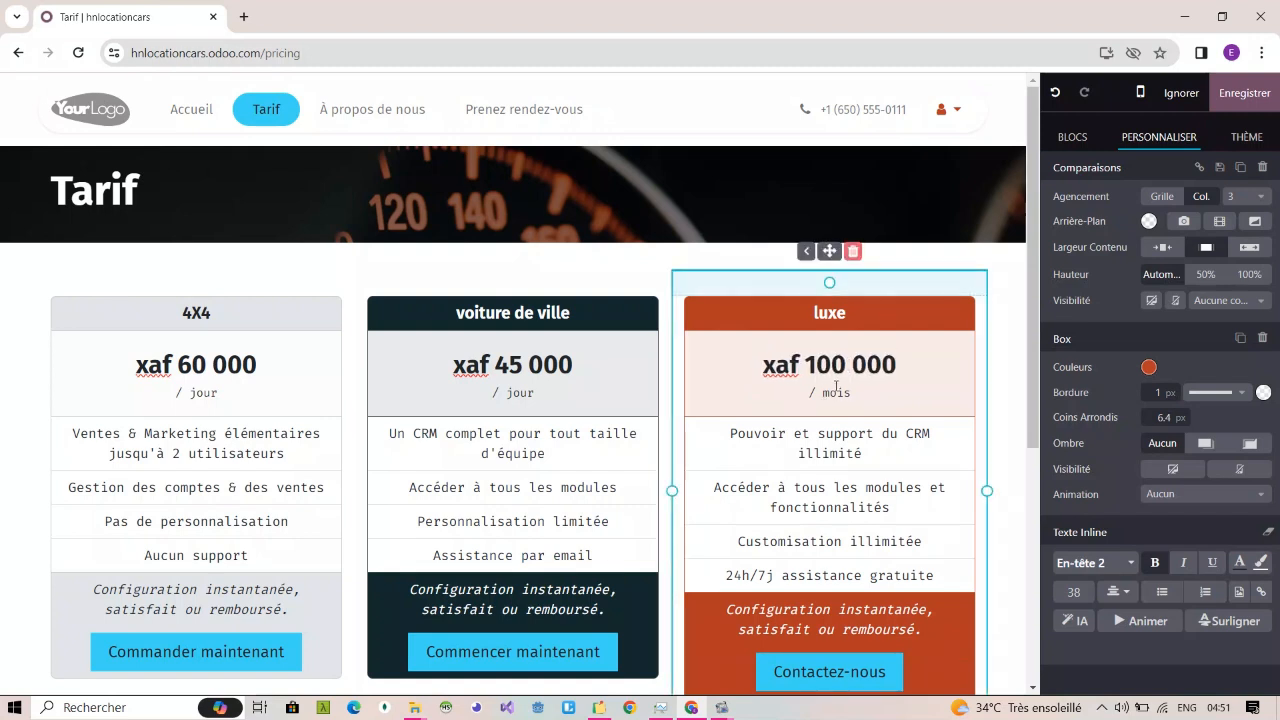
pyautogui.click(836, 390)
pyautogui.doubleClick(836, 391)
pyautogui.write('jour')
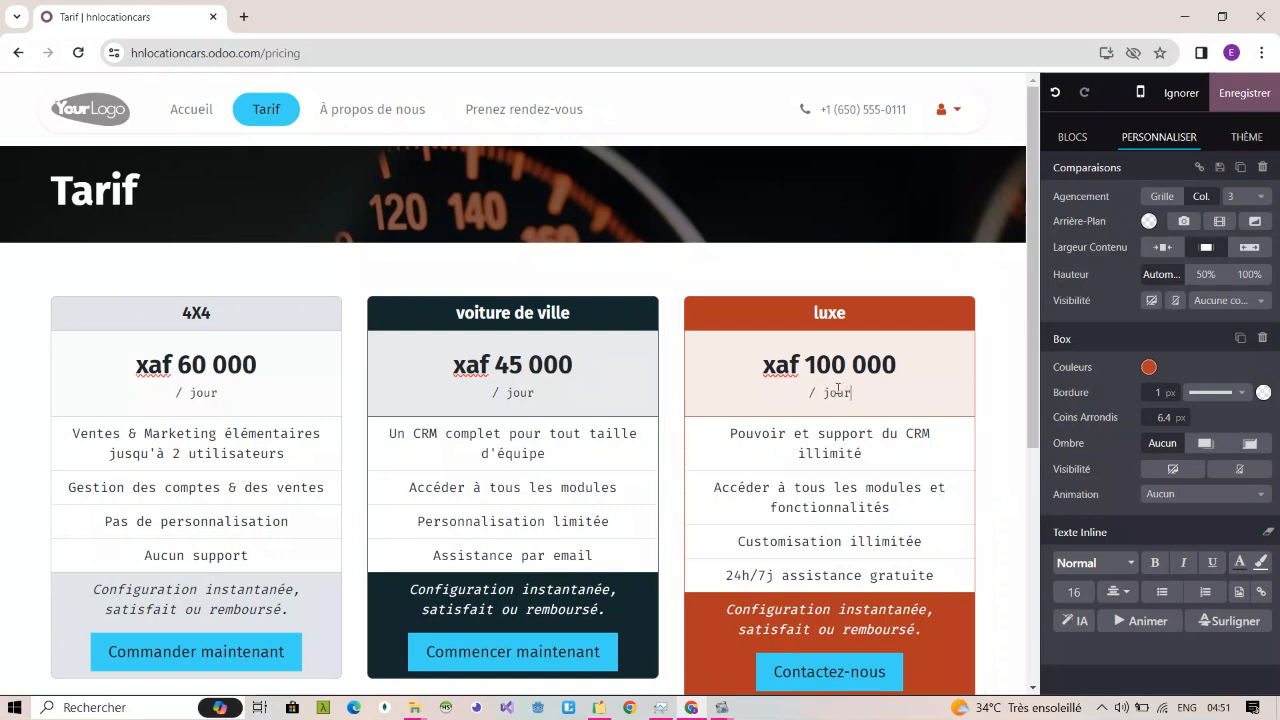
# Step: Clear the text of all four feature lines in the 4X4 pricing box
pyautogui.click(232, 454)
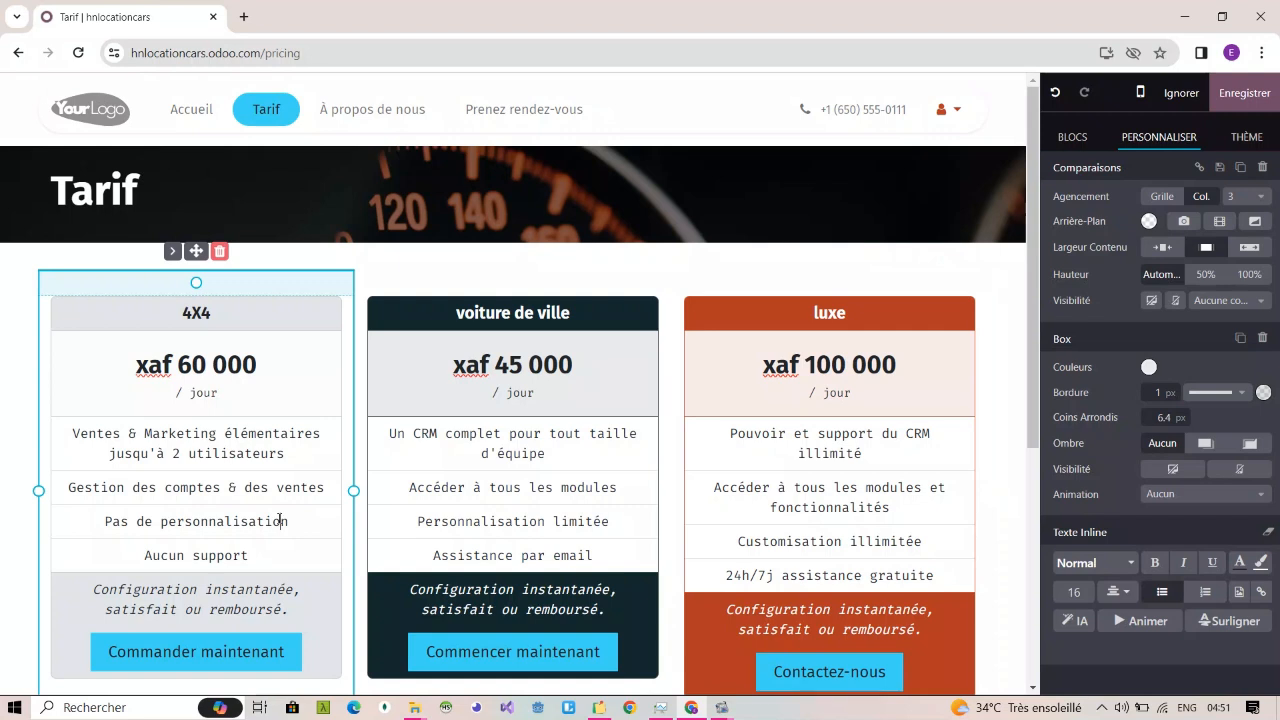
pyautogui.moveTo(306, 456); pyautogui.dragTo(332, 464)
pyautogui.press('BackSpace')
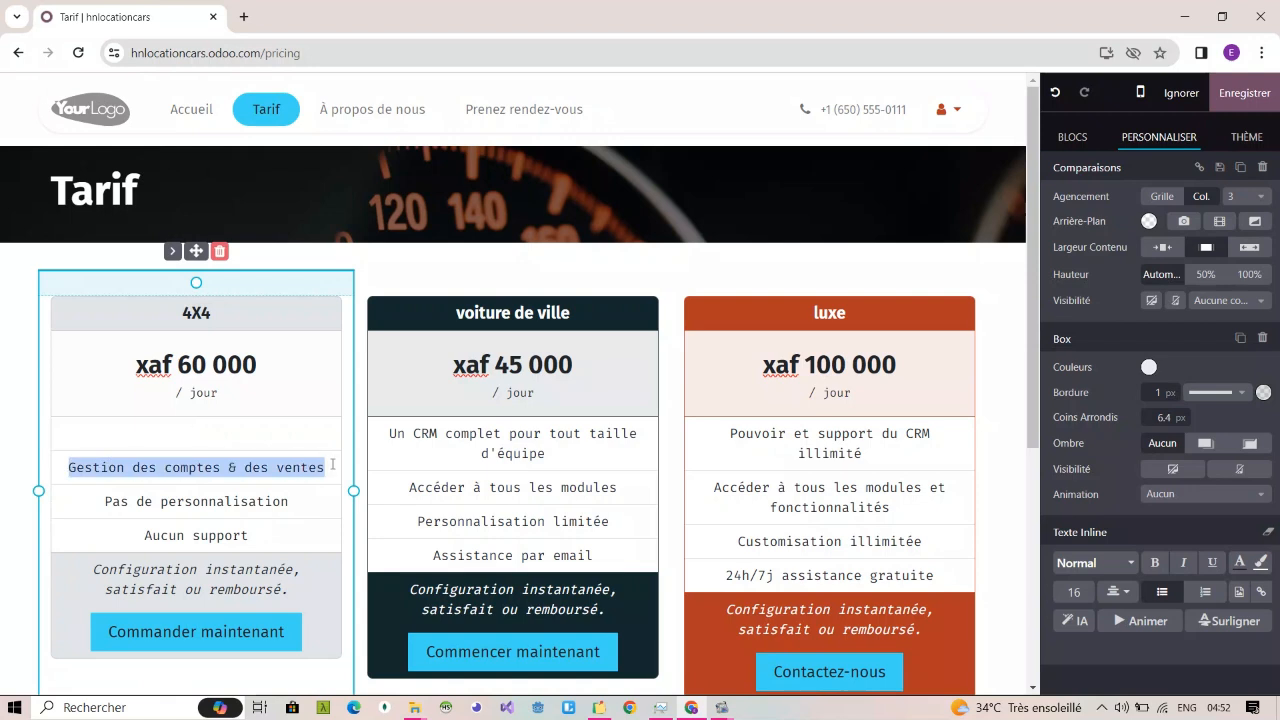
pyautogui.press('BackSpace')
pyautogui.moveTo(290, 501); pyautogui.dragTo(42, 494)
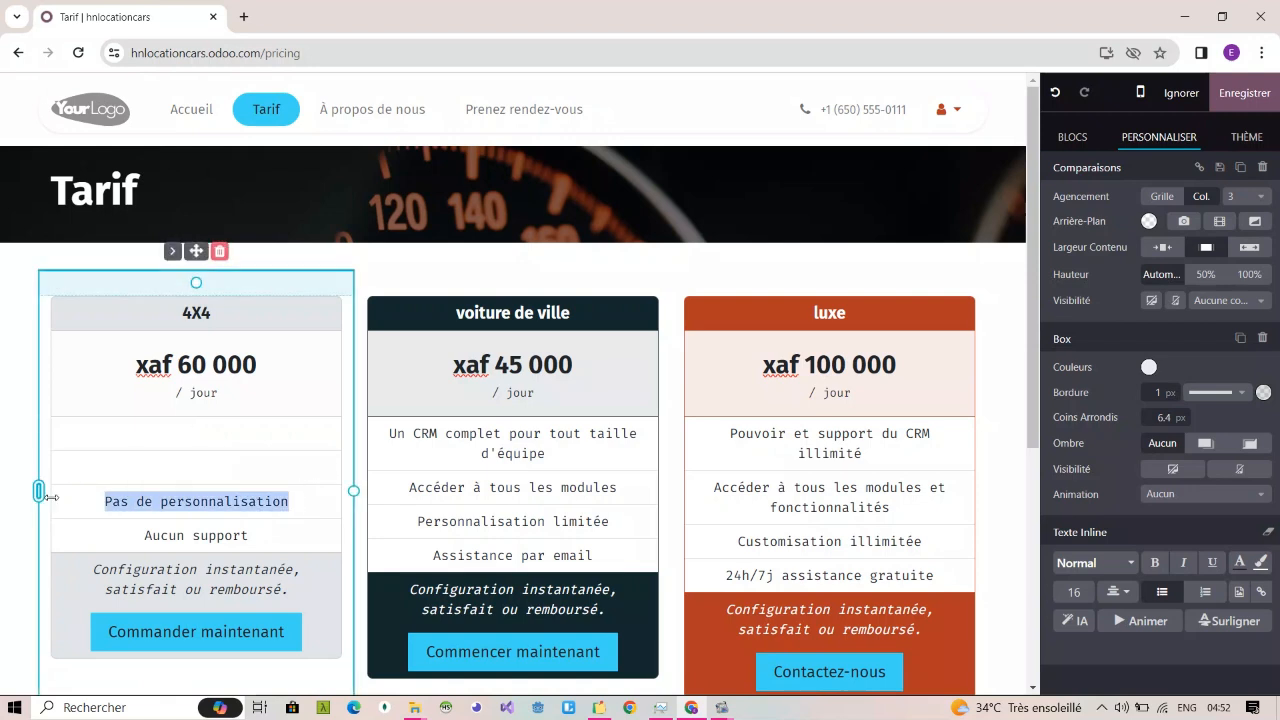
pyautogui.press('BackSpace')
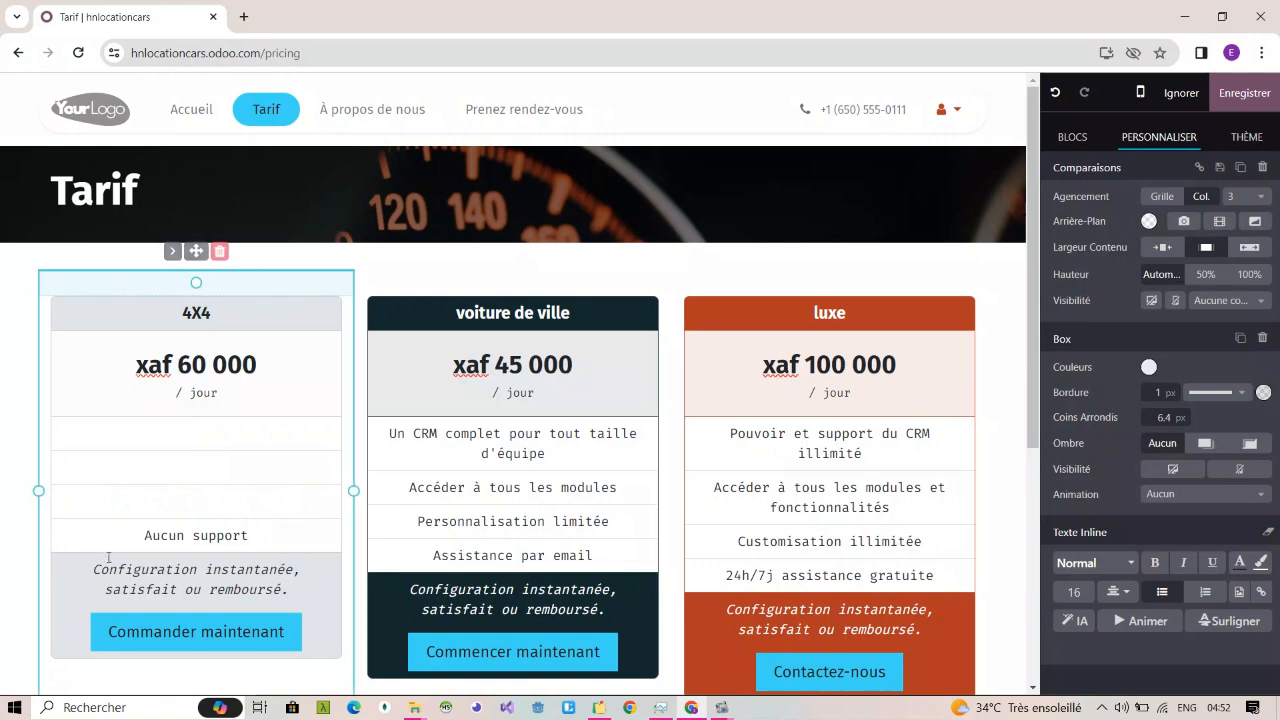
pyautogui.moveTo(142, 535); pyautogui.dragTo(290, 545)
pyautogui.press('BackSpace')
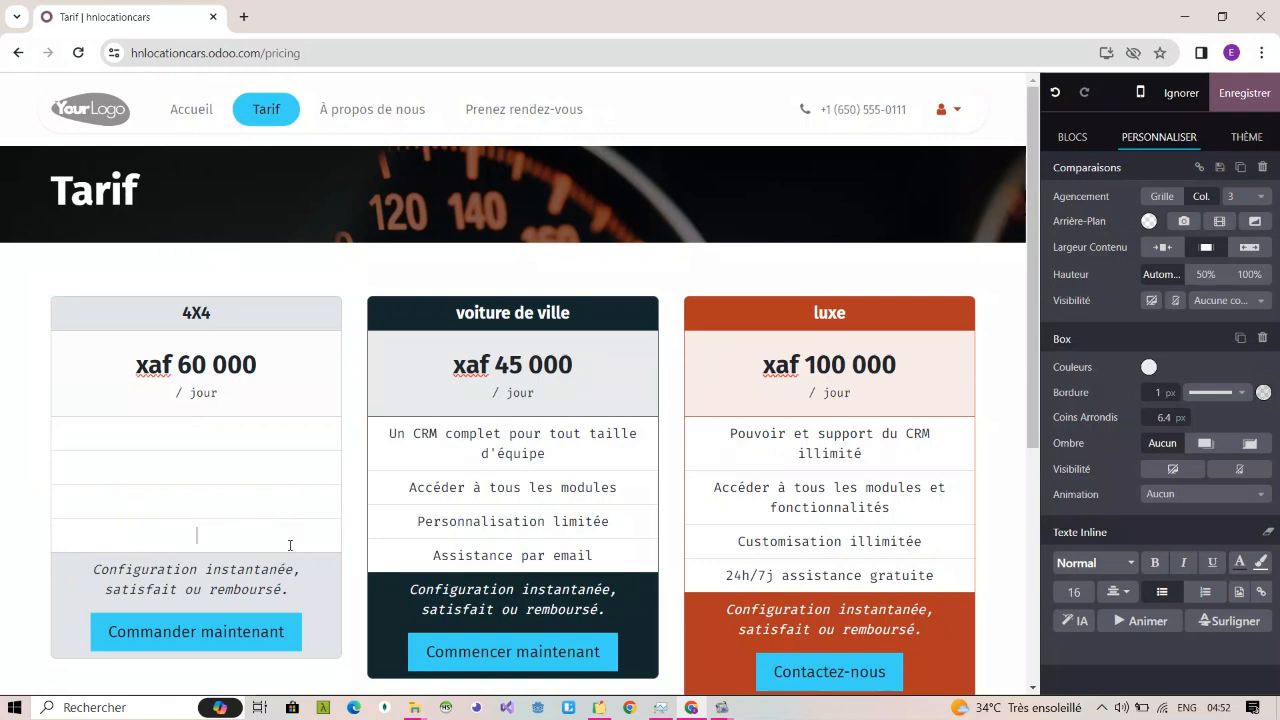
# Step: Delete the CRM, modules, personalisation and email support feature lines from the "voiture de ville" pricing box
pyautogui.scroll(-1, 290, 545)
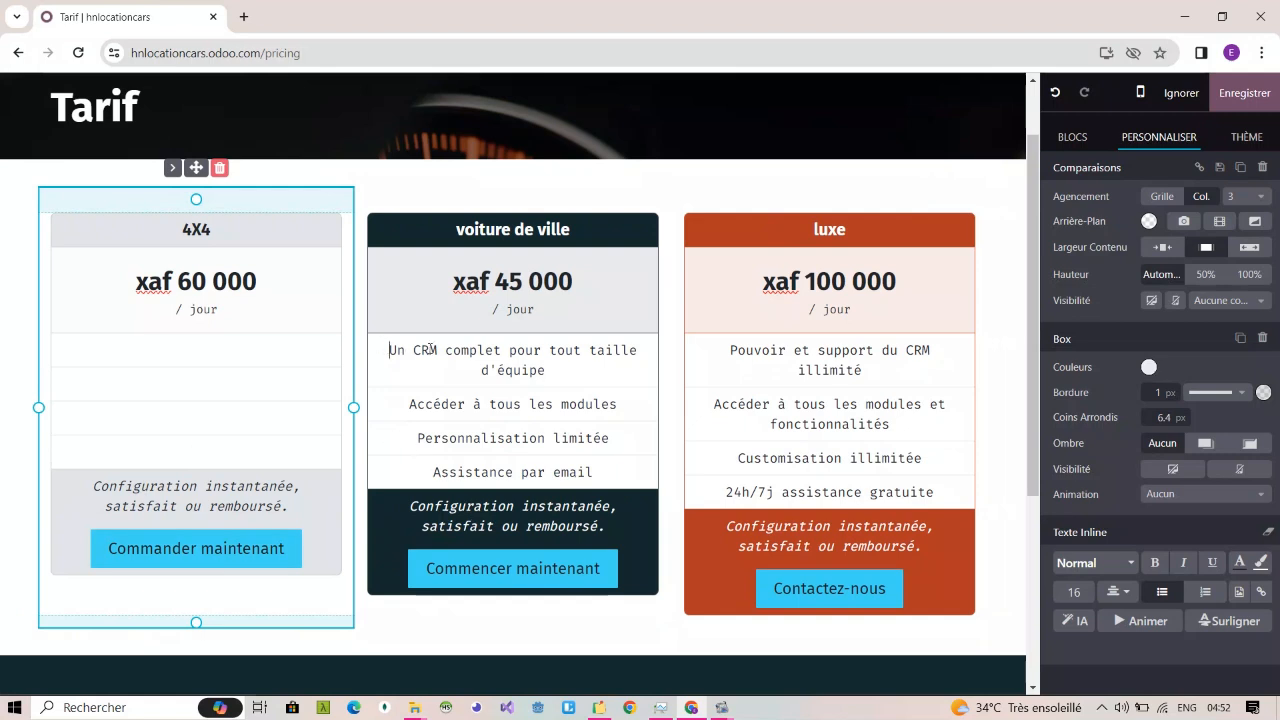
pyautogui.moveTo(427, 349); pyautogui.dragTo(596, 472)
pyautogui.press('BackSpace')
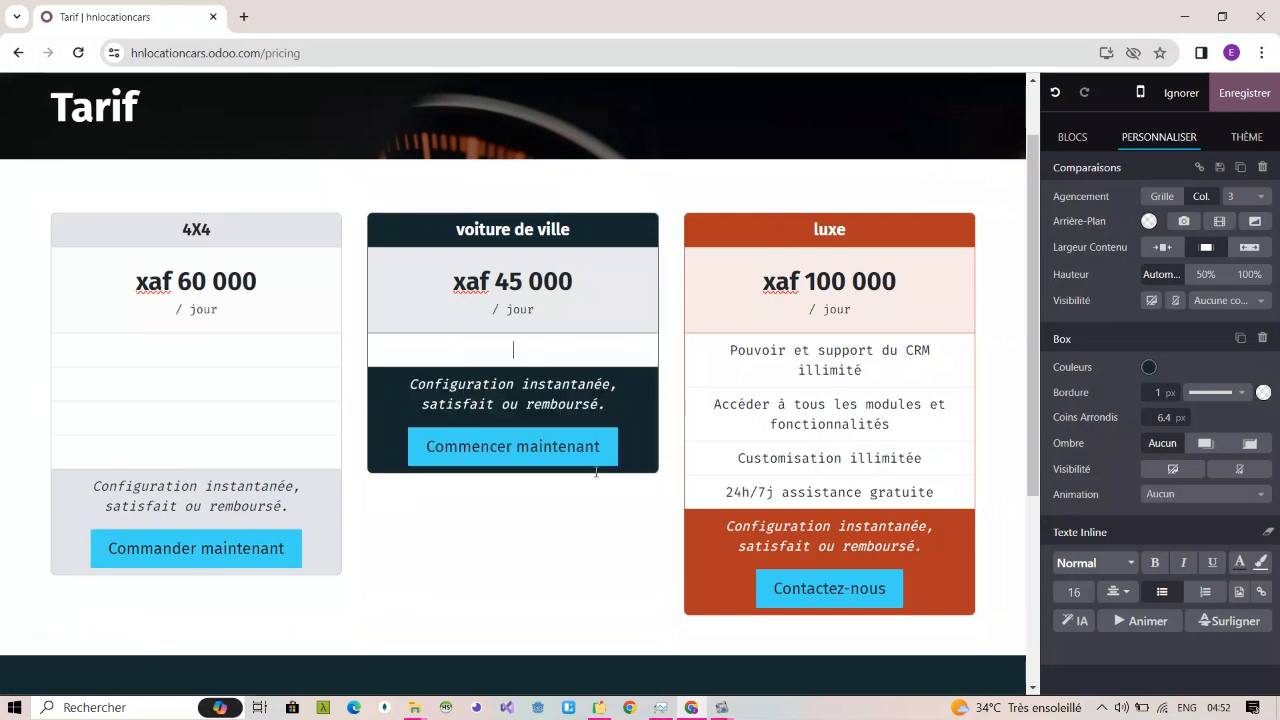
# Step: Remove the surplus empty feature rows and the "Configuration instantanée, satisfait ou remboursé." note from the 4X4 box
pyautogui.moveTo(291, 457); pyautogui.dragTo(304, 505)
pyautogui.press('BackSpace')
pyautogui.click(148, 353)
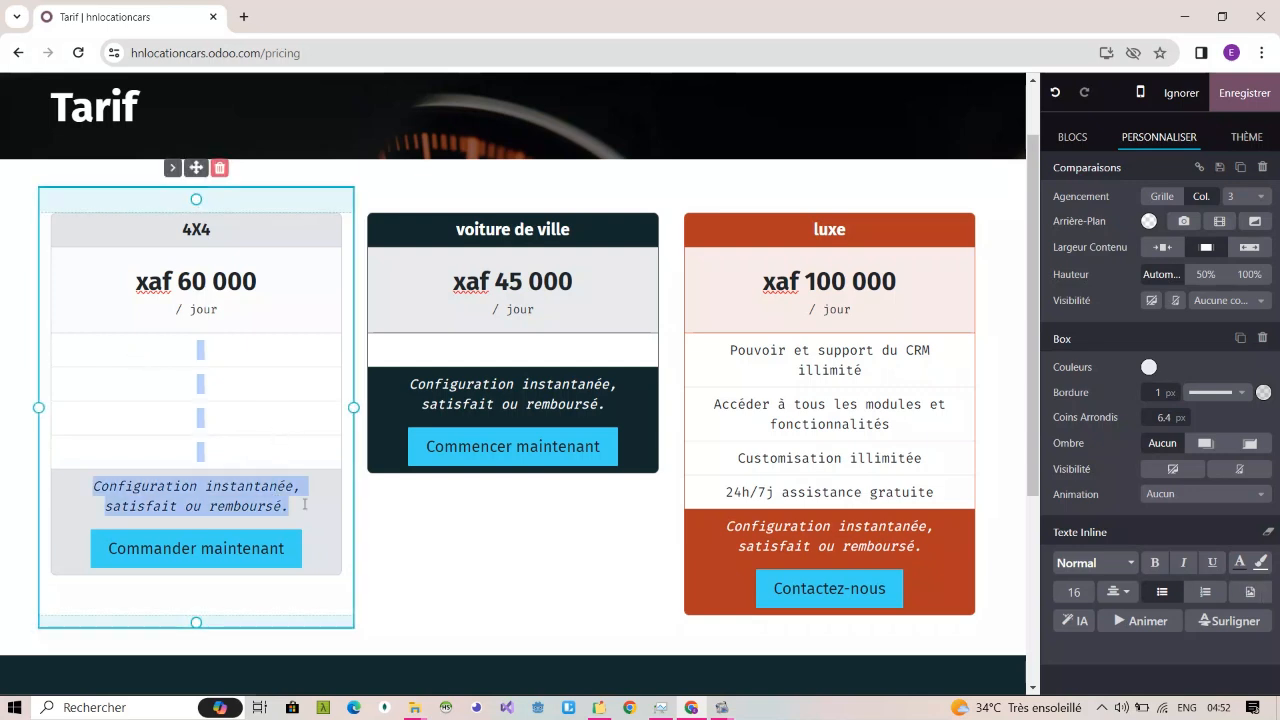
pyautogui.press('BackSpace')
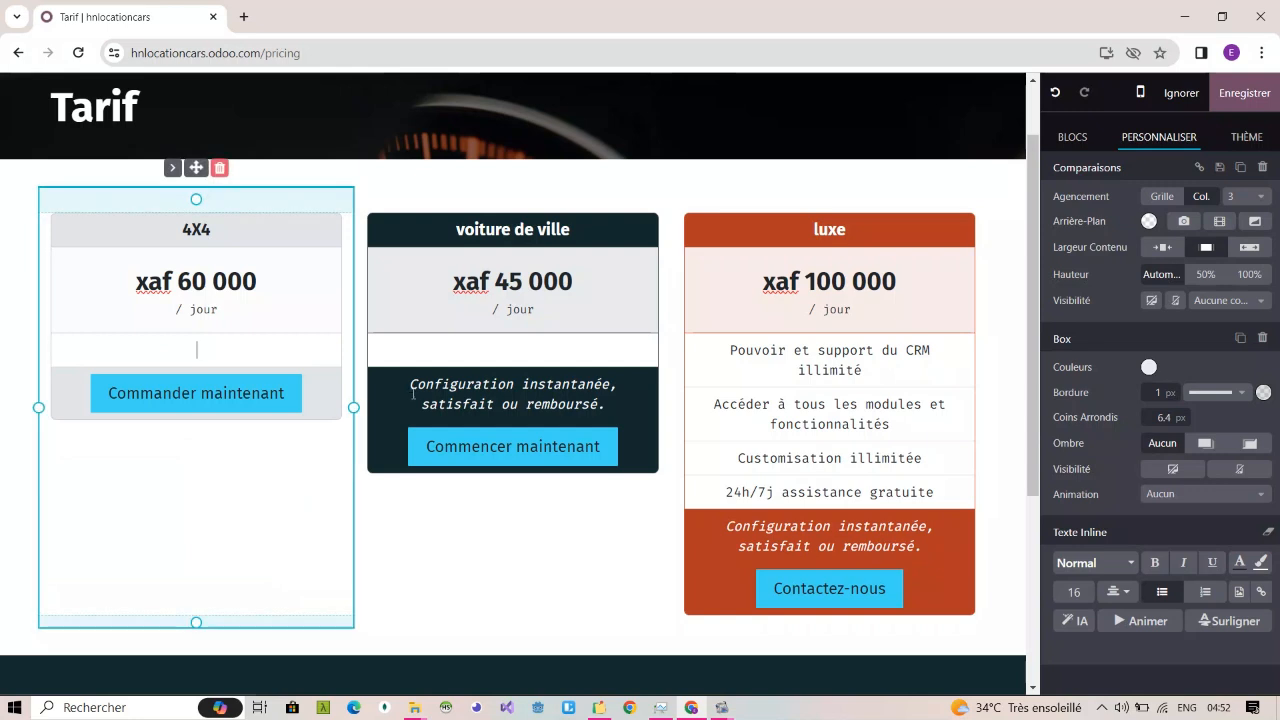
# Step: Delete the "Configuration instantanée" note from the "voiture de ville" box, and the feature lines and same note from the "luxe" box
pyautogui.moveTo(406, 380); pyautogui.dragTo(626, 403)
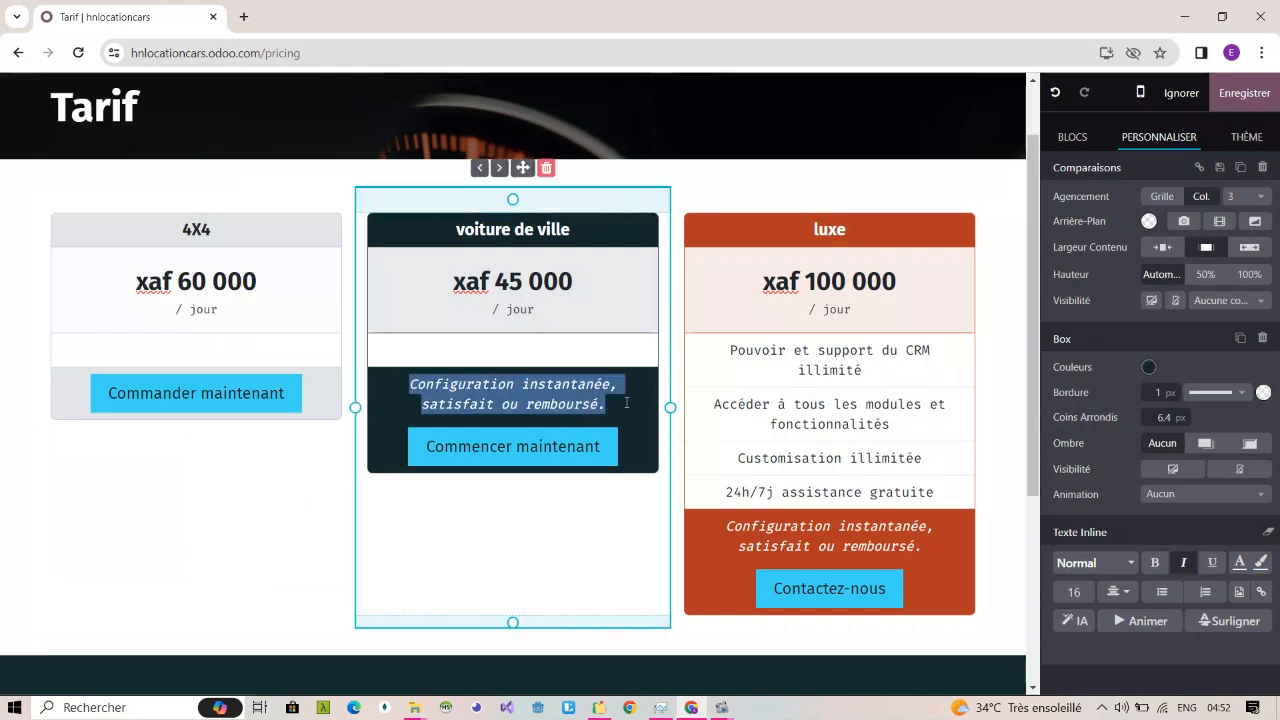
pyautogui.press('BackSpace')
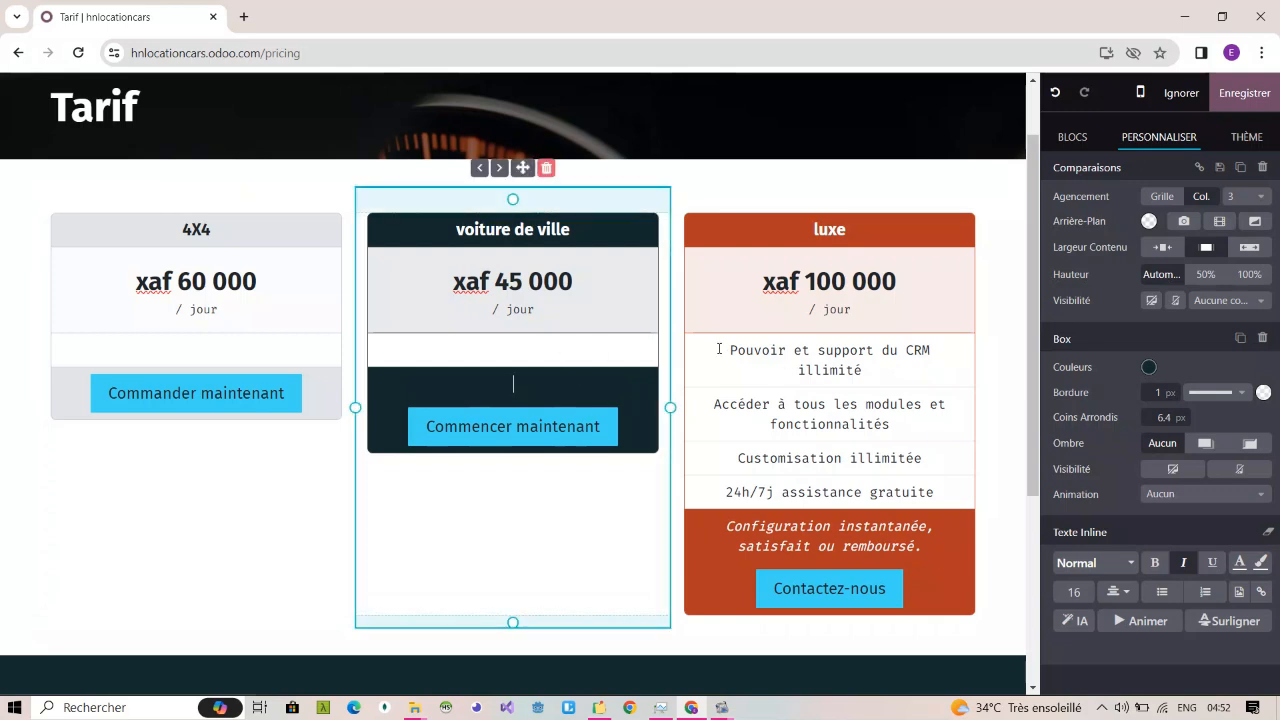
pyautogui.moveTo(724, 348); pyautogui.dragTo(965, 565)
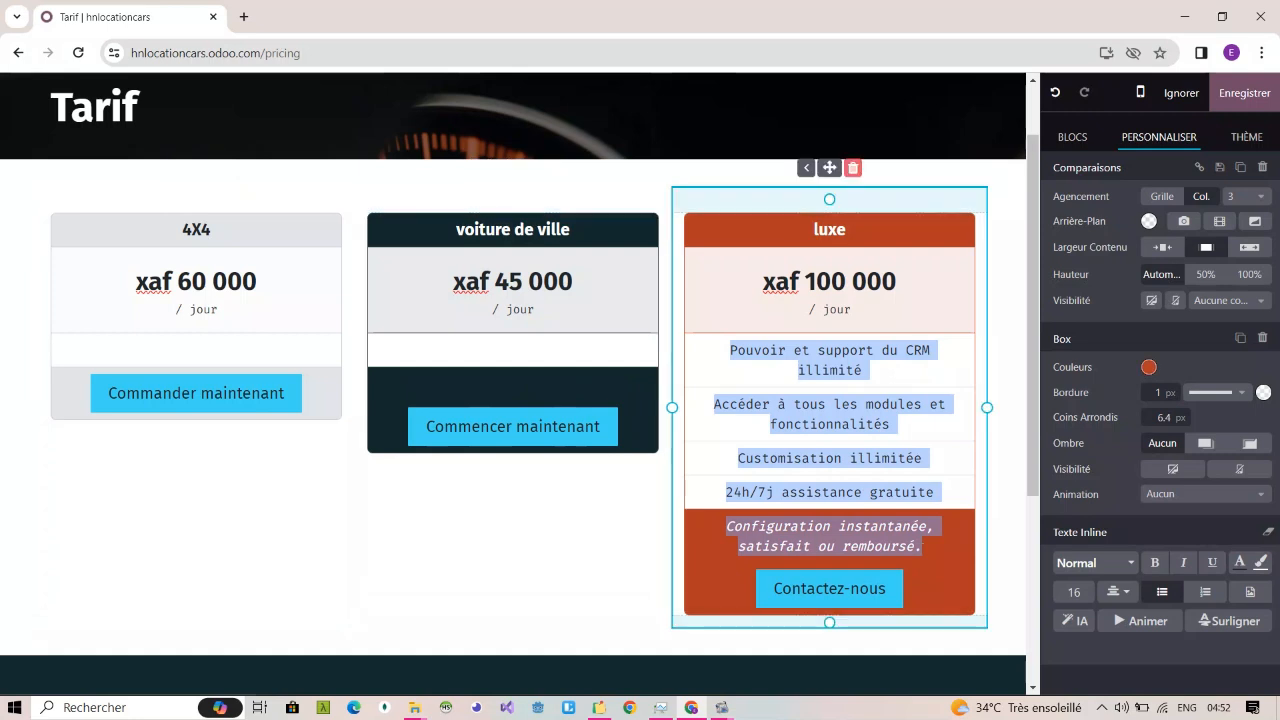
pyautogui.press('BackSpace')
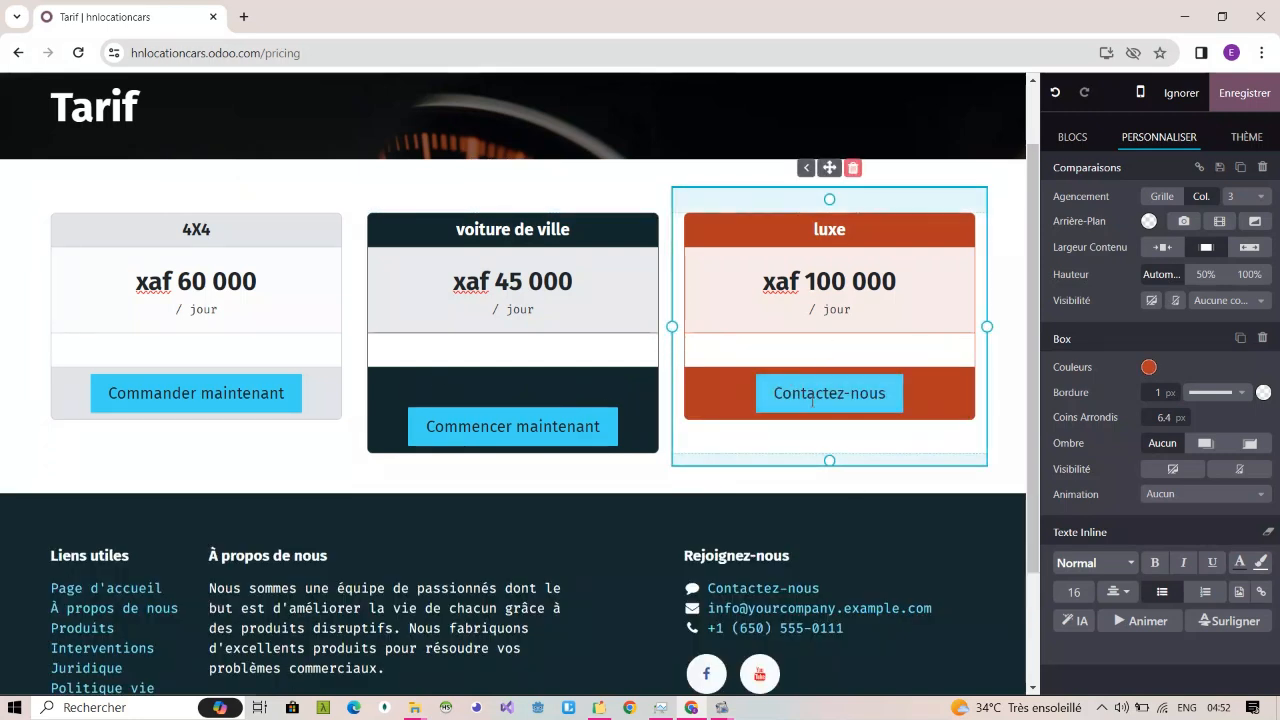
pyautogui.click(812, 405)
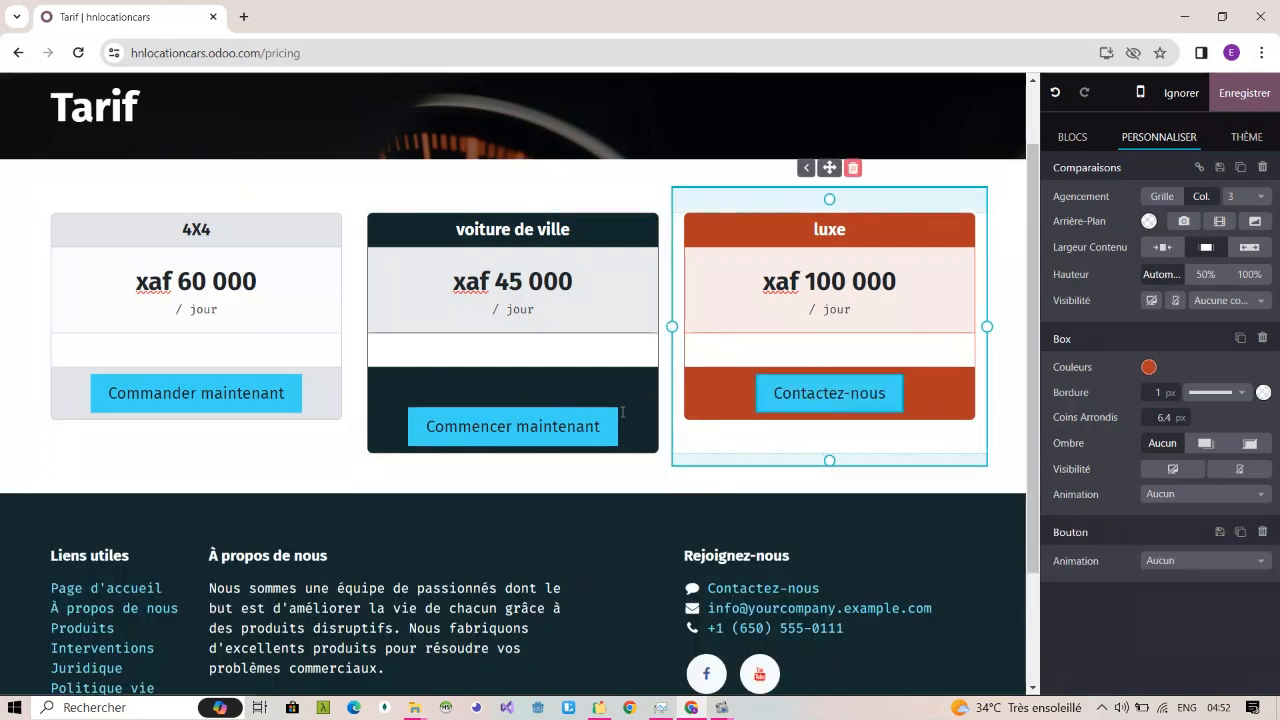
pyautogui.click(593, 425)
pyautogui.hotkey('ctrl', 'c')
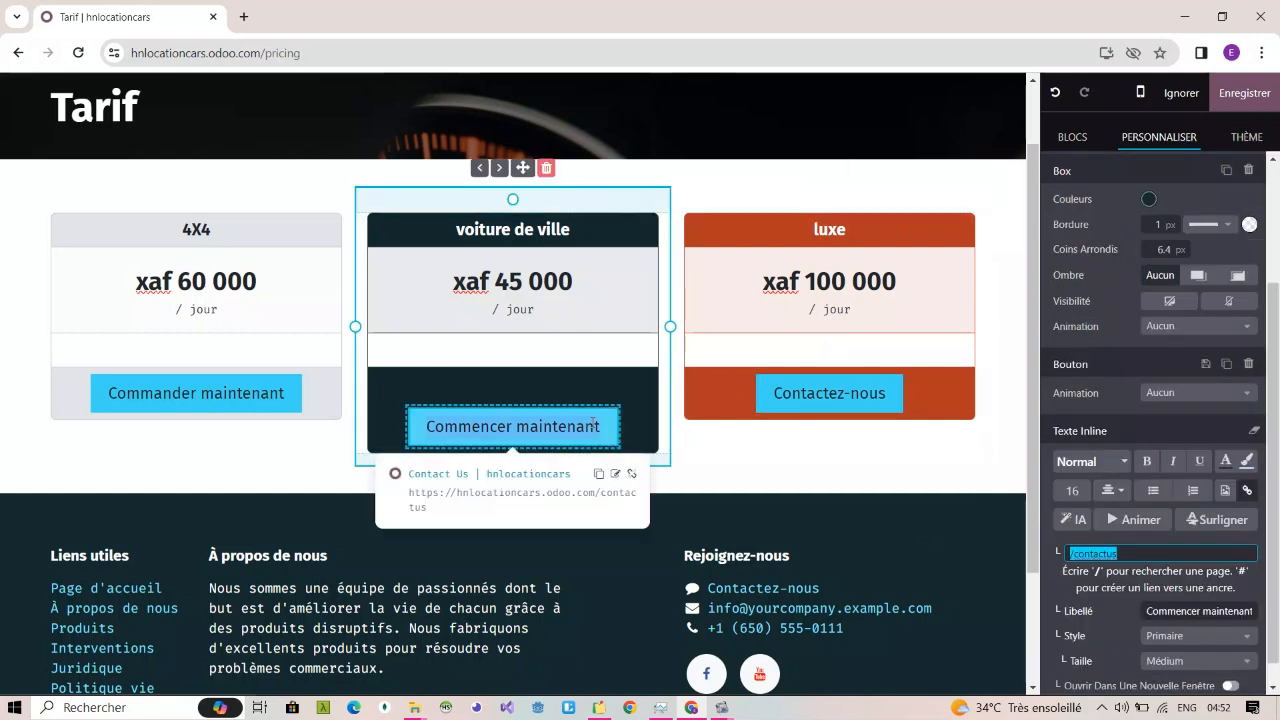
pyautogui.click(826, 393)
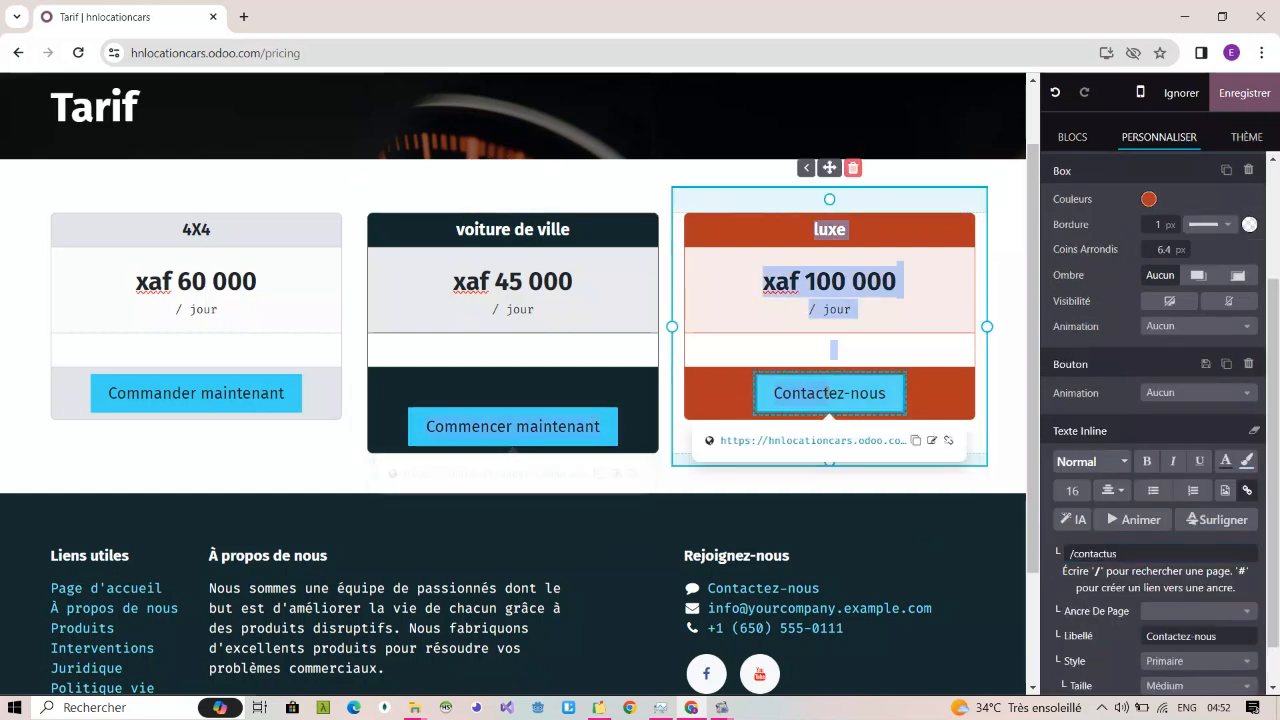
pyautogui.tripleClick(827, 393)
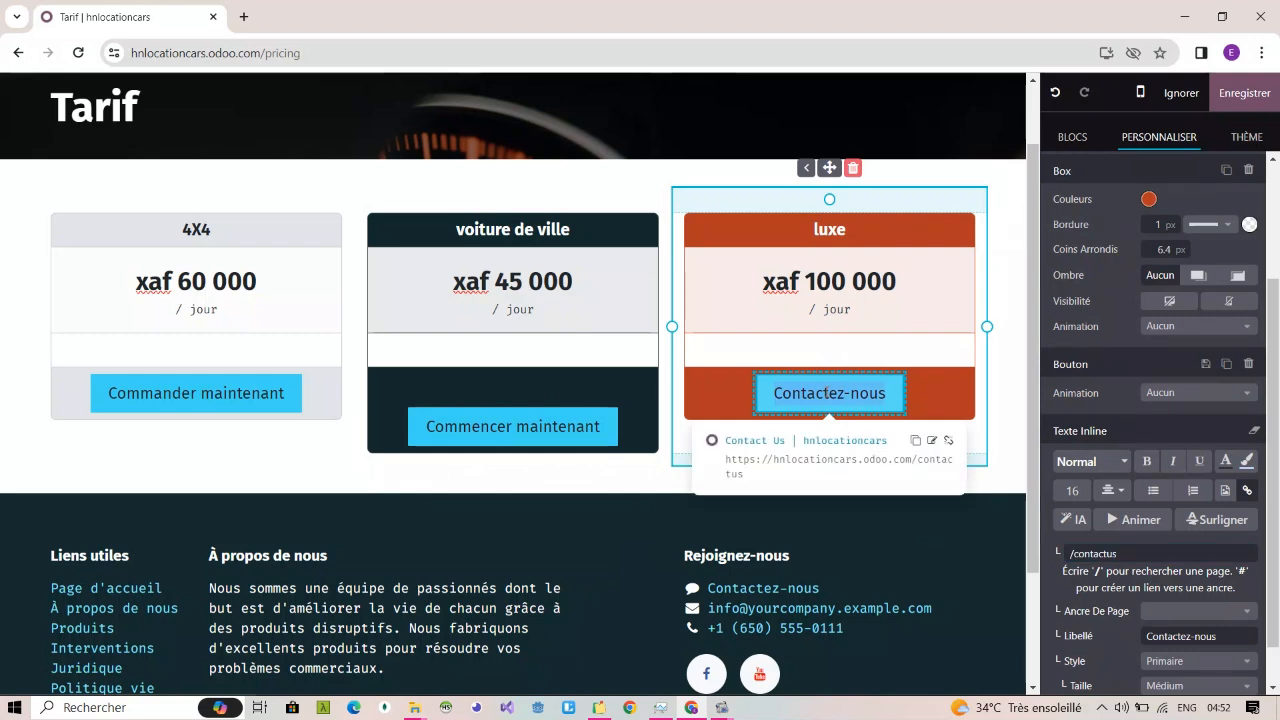
pyautogui.hotkey('ctrl', 'v')
pyautogui.hotkey('ctrl', 'z')
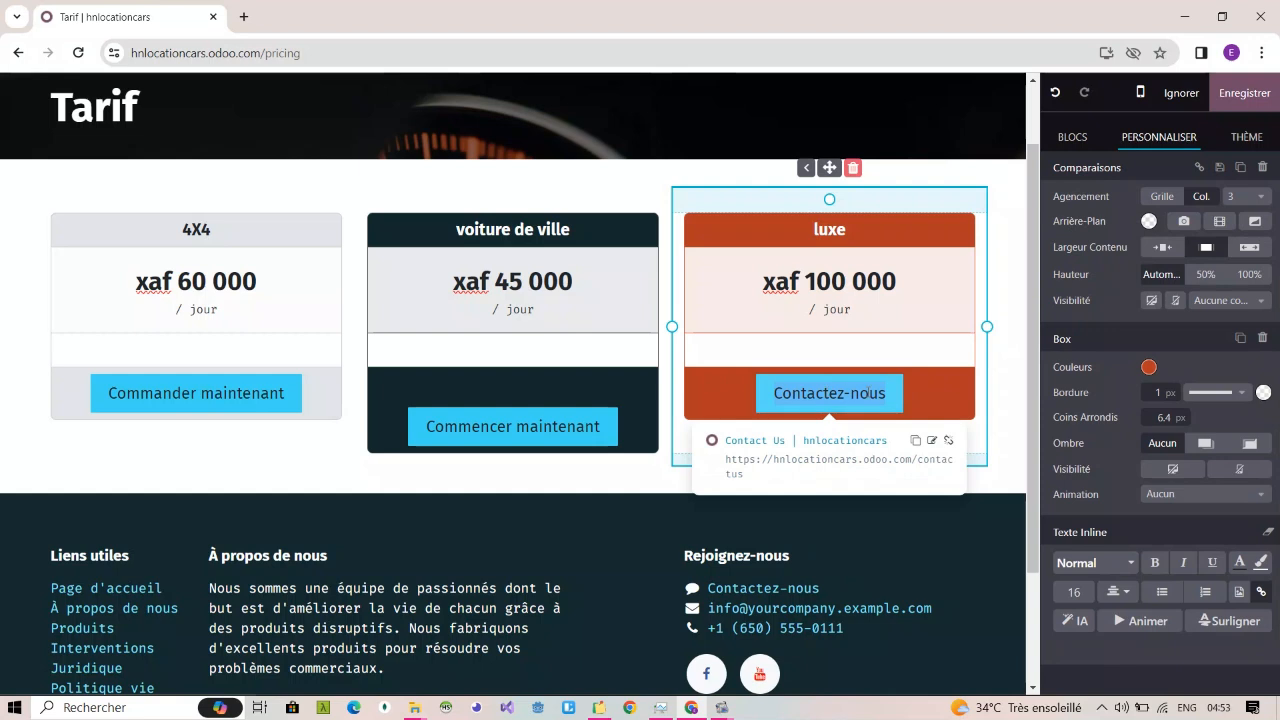
# Step: Change the "luxe" box's "Contactez-nous" button label to "Commandez maintenant"
pyautogui.write('CO')
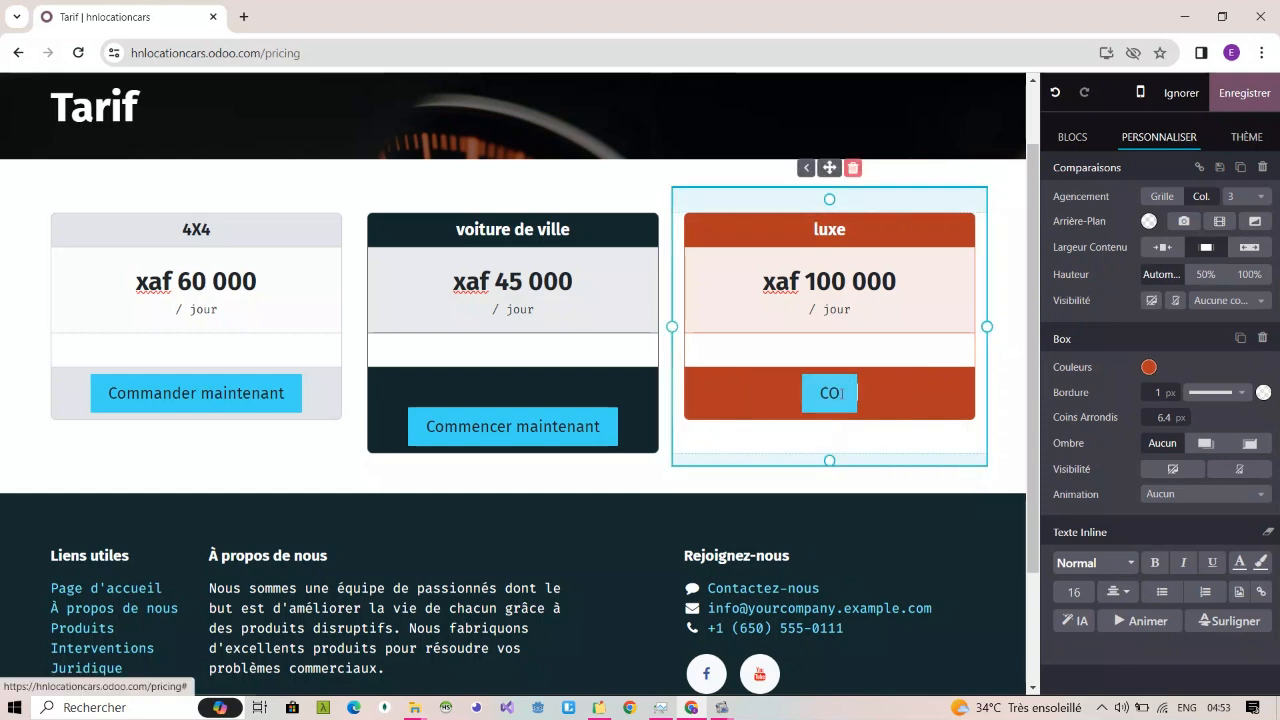
pyautogui.click(838, 393)
pyautogui.press('BackSpace')
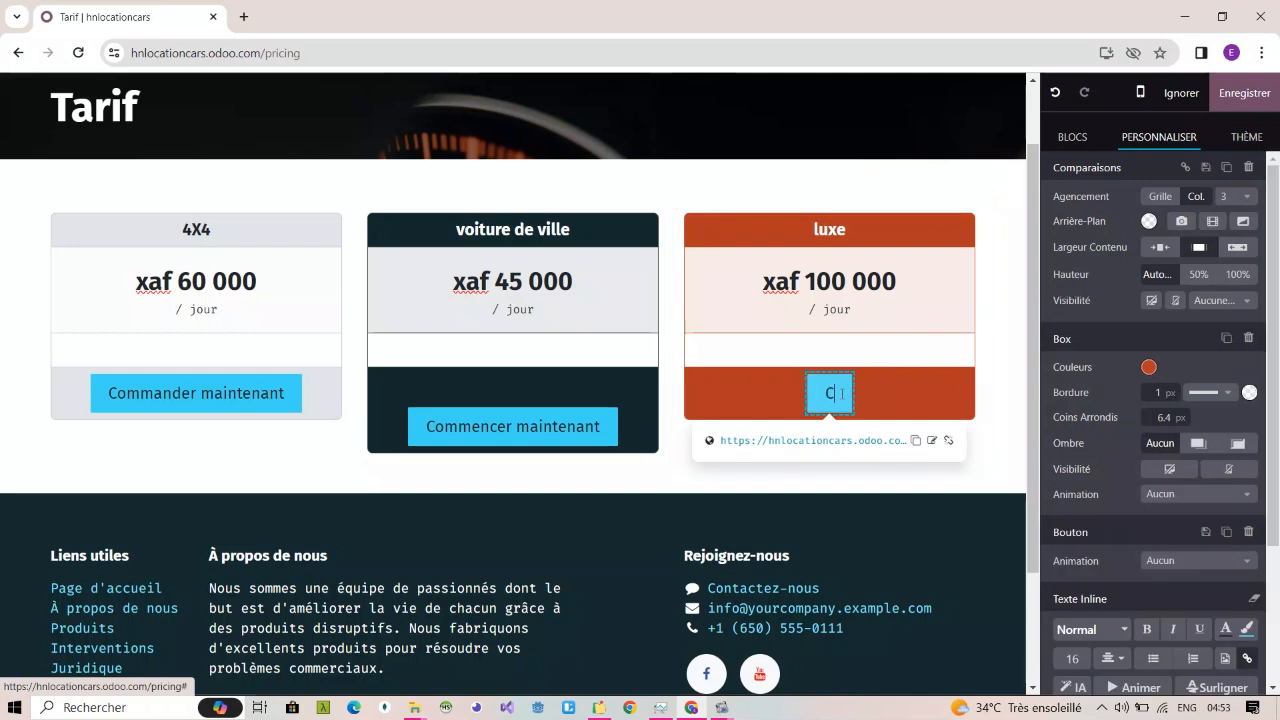
pyautogui.write('ommandez ')
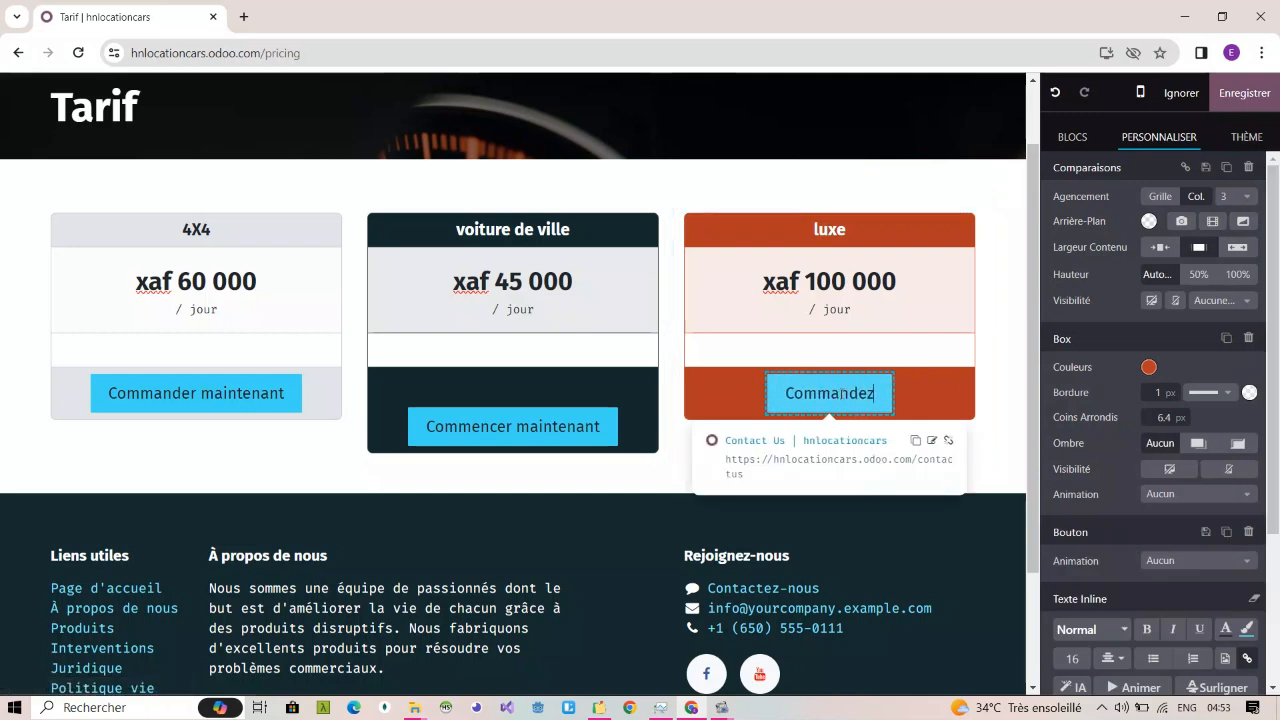
pyautogui.write('maintenant')
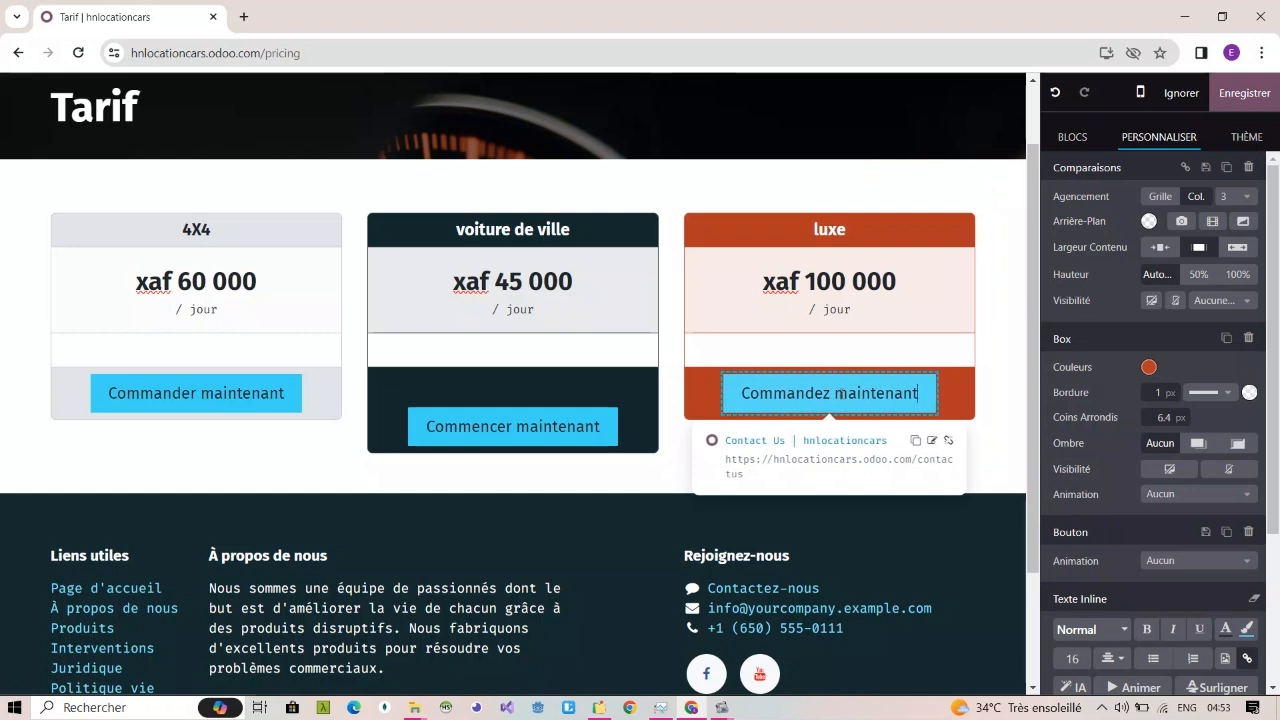
# Step: Change the "voiture de ville" box's "Commencer maintenant" button label to "Commandez maintenant"
pyautogui.click(505, 427)
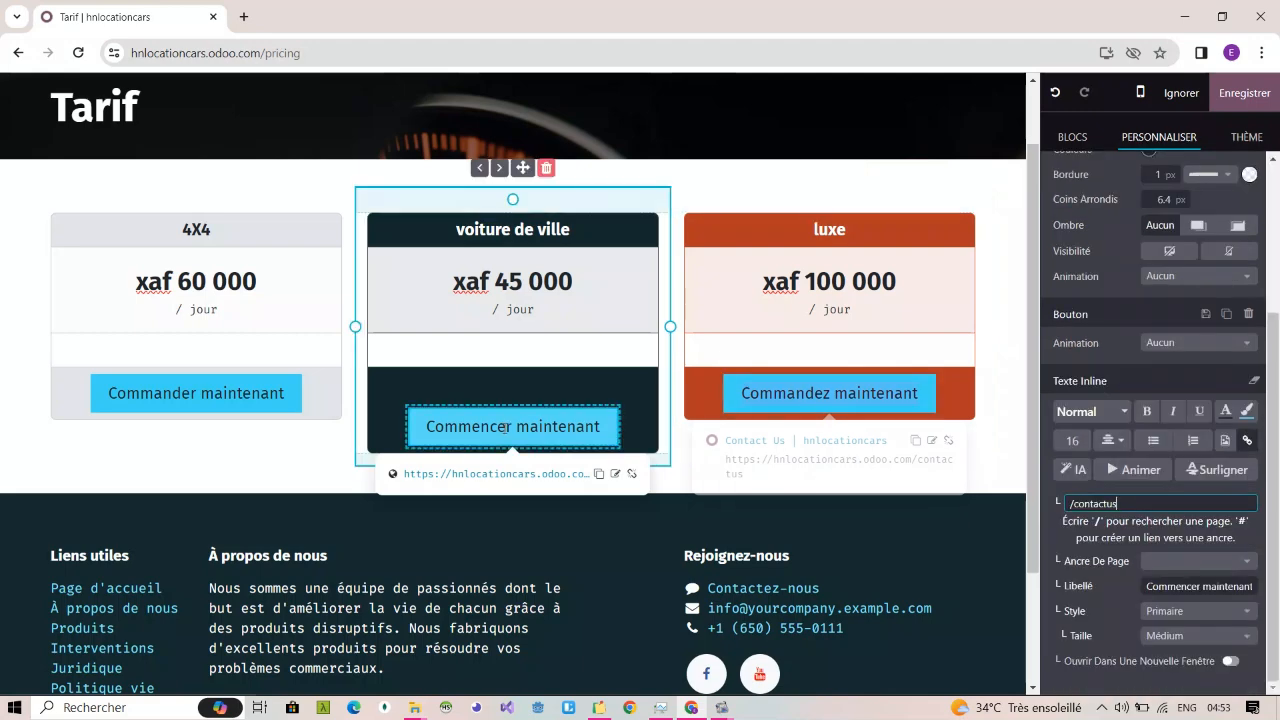
pyautogui.press('BackSpace')
pyautogui.press('BackSpace')
pyautogui.press('BackSpace')
pyautogui.press('BackSpace')
pyautogui.press('BackSpace')
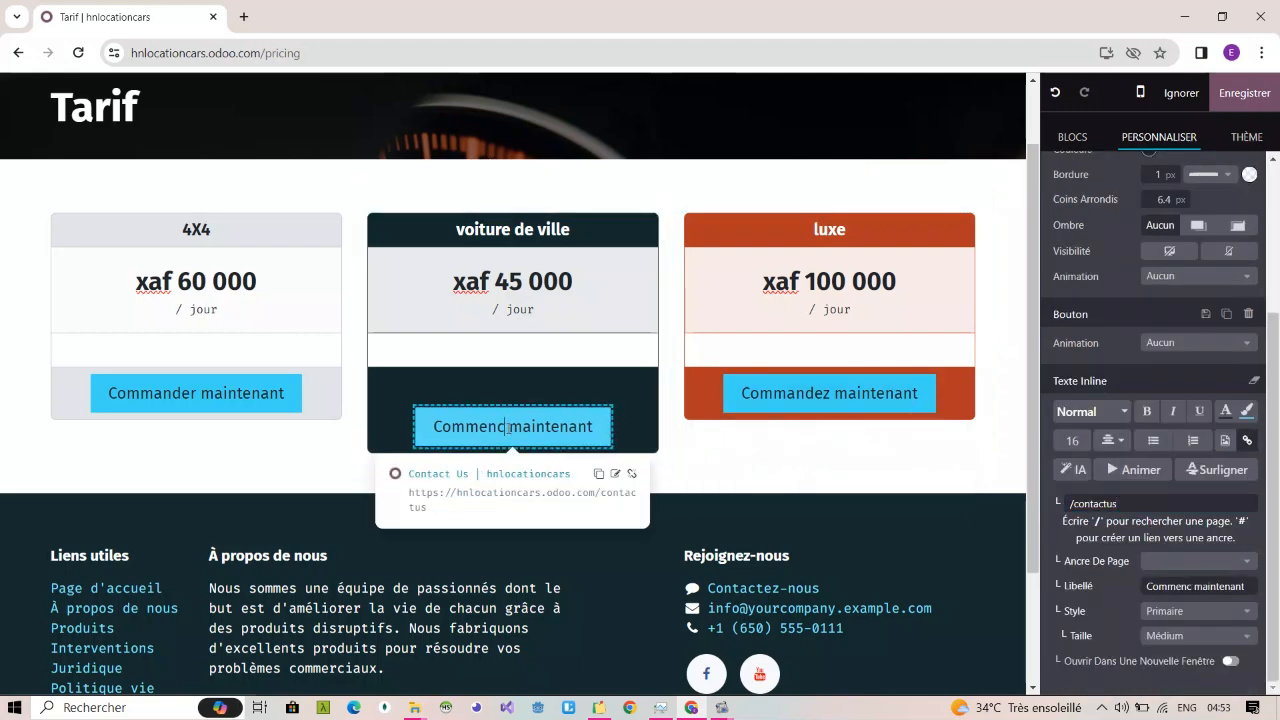
pyautogui.write('ande')
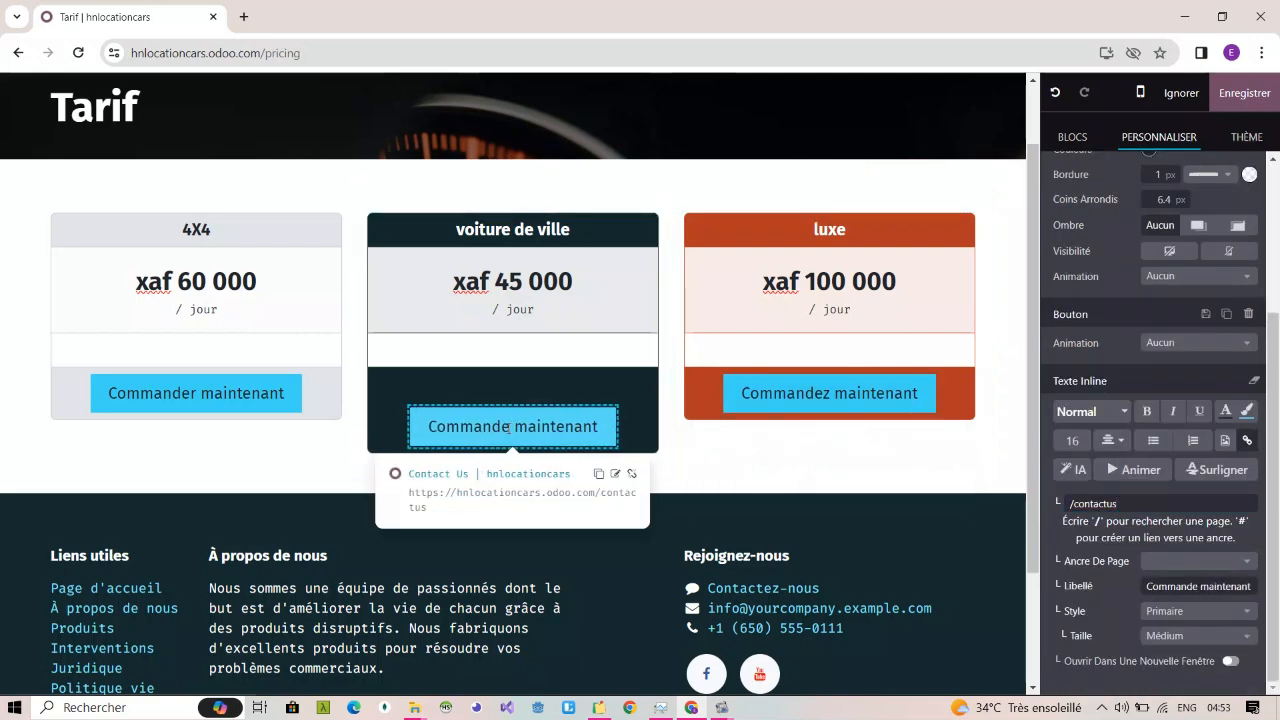
pyautogui.write('z')
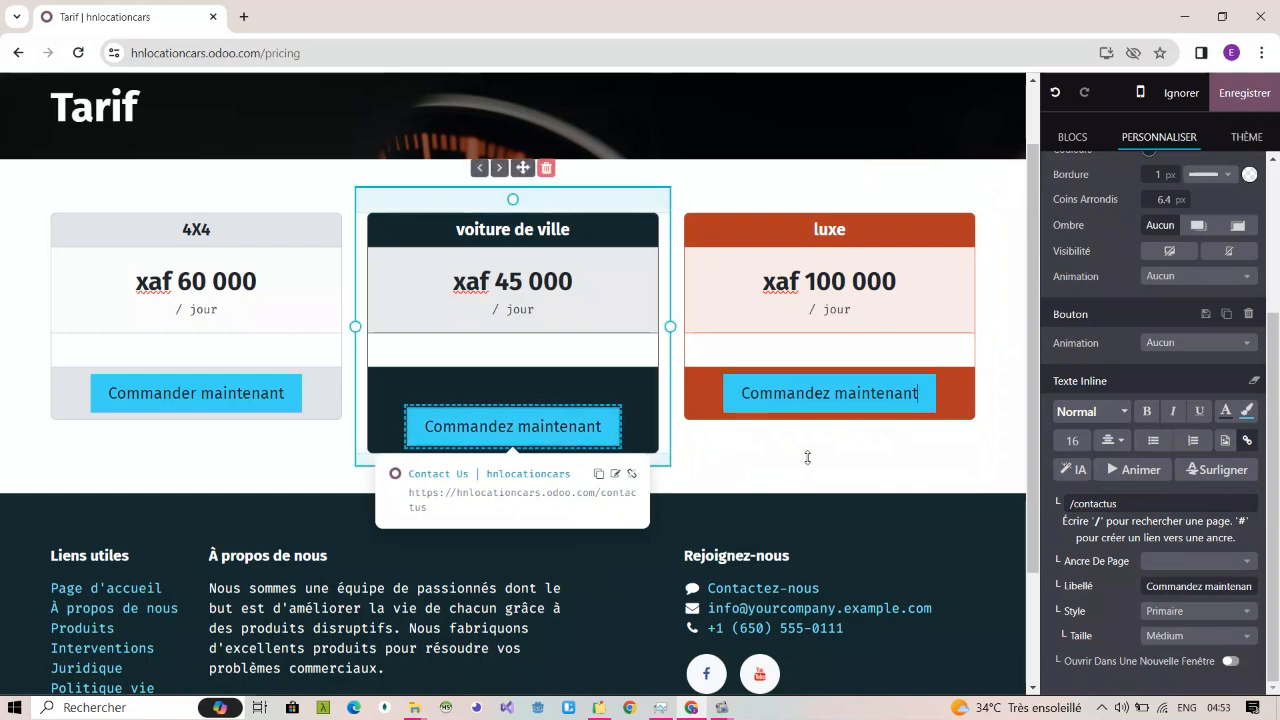
pyautogui.click(807, 457)
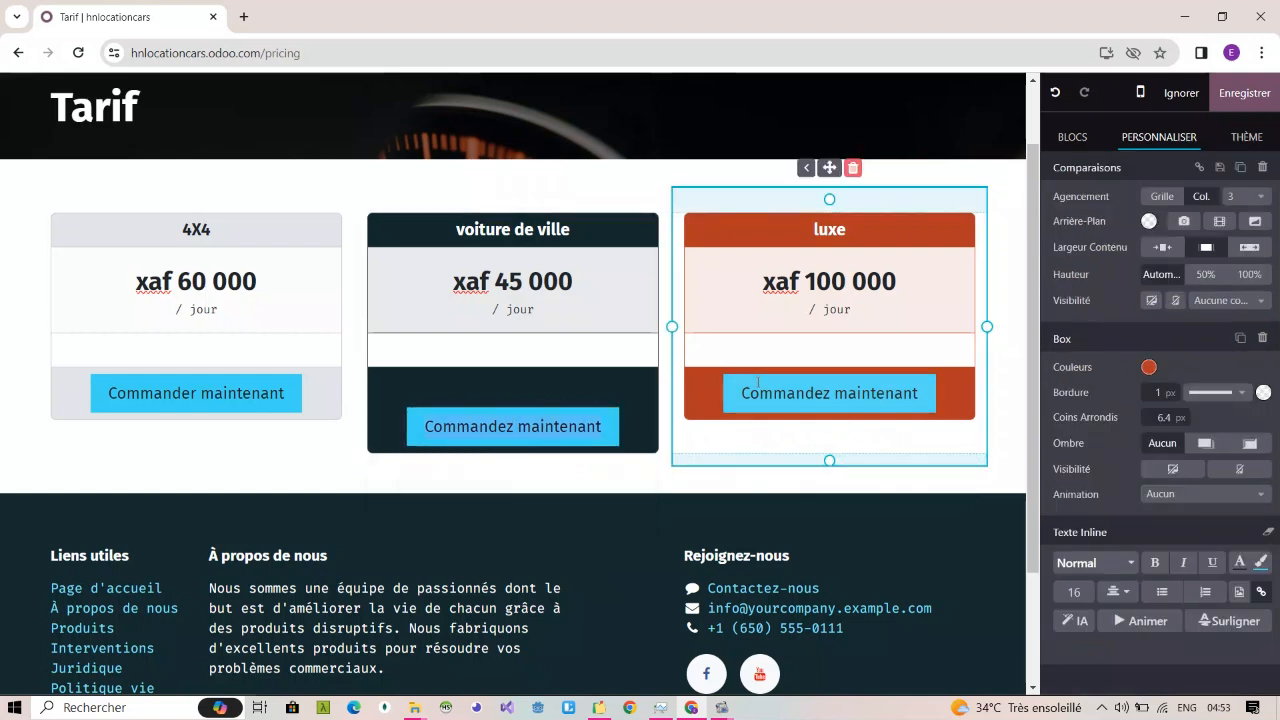
# Step: Run the Image insert command in the empty feature row of the "luxe" box to bring up the media selection
pyautogui.click(732, 351)
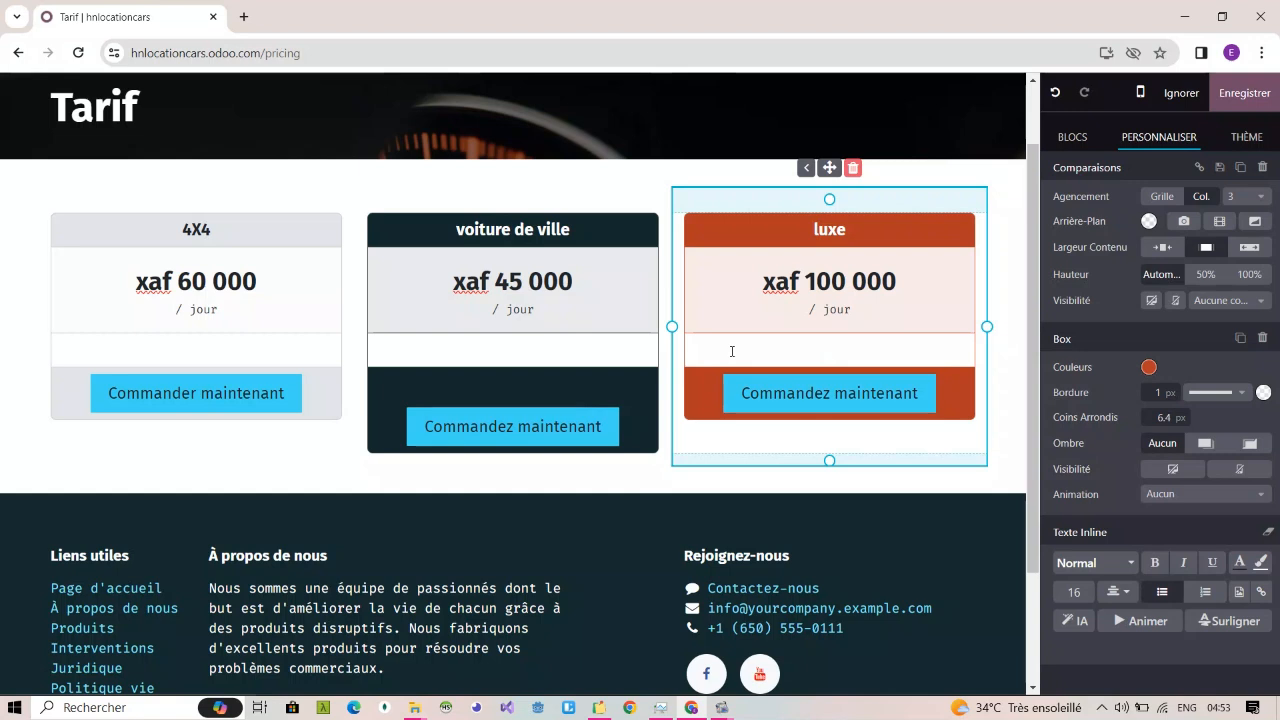
pyautogui.write('/')
pyautogui.press('Down')
pyautogui.press('Down')
pyautogui.press('Down')
pyautogui.press('Down')
pyautogui.press('Down')
pyautogui.press('Down')
pyautogui.press('Down')
pyautogui.press('Down')
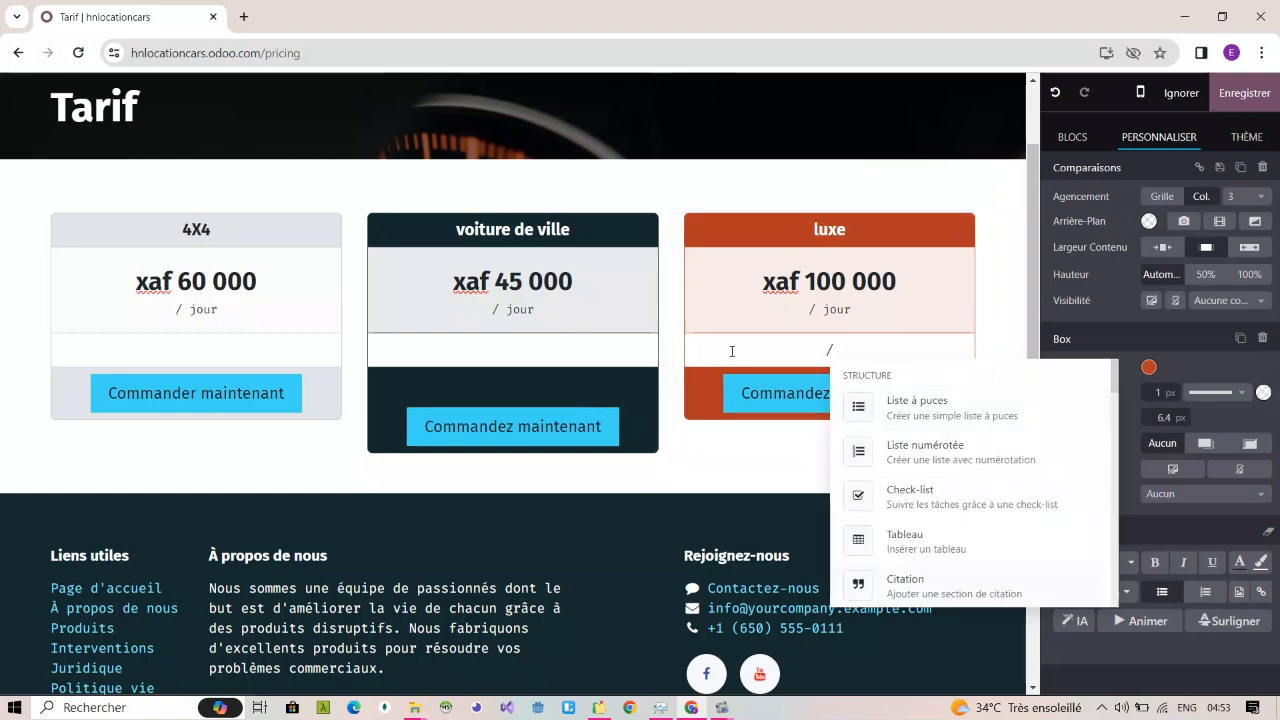
pyautogui.press('Down')
pyautogui.press('Down')
pyautogui.press('Down')
pyautogui.press('Down')
pyautogui.press('Down')
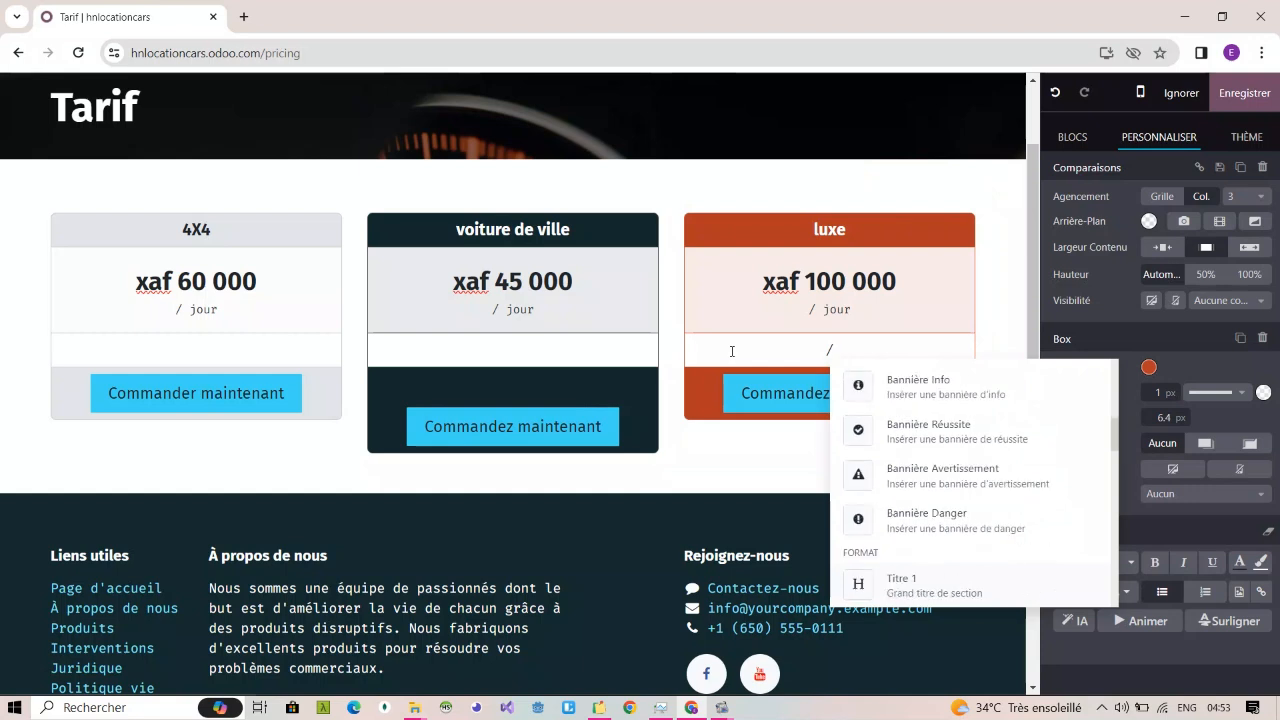
pyautogui.write('im')
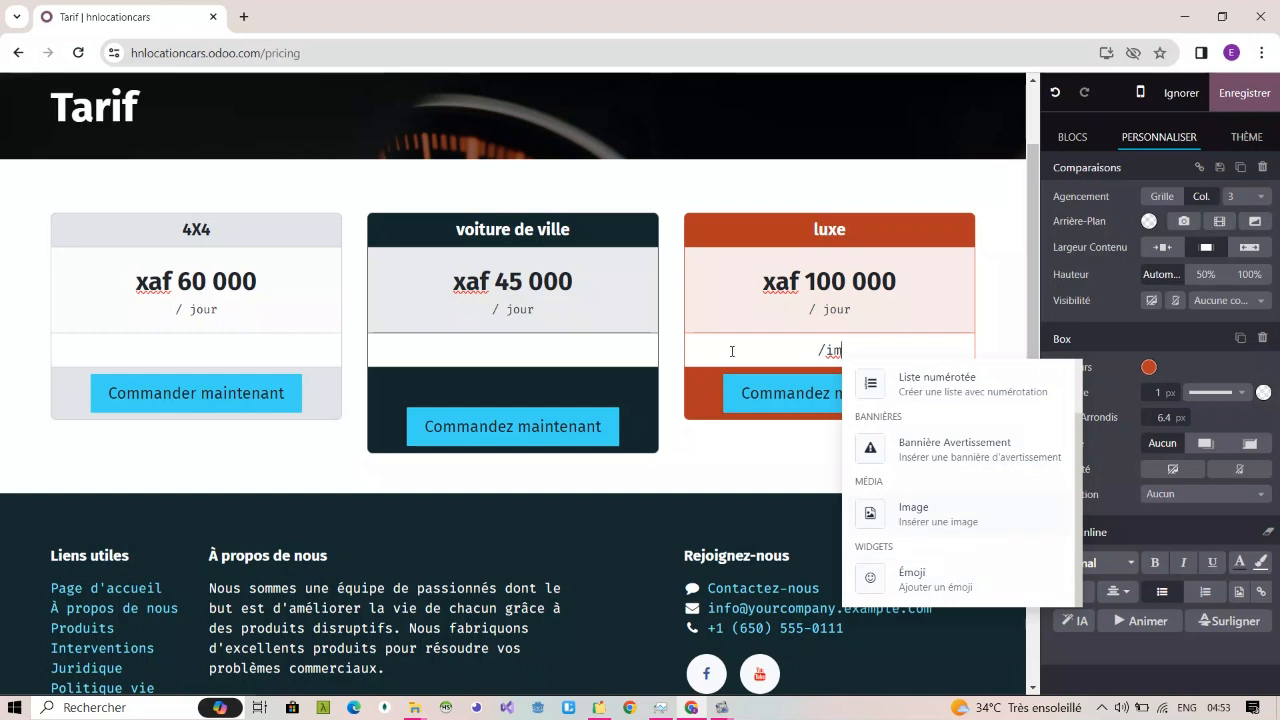
pyautogui.press('Return')
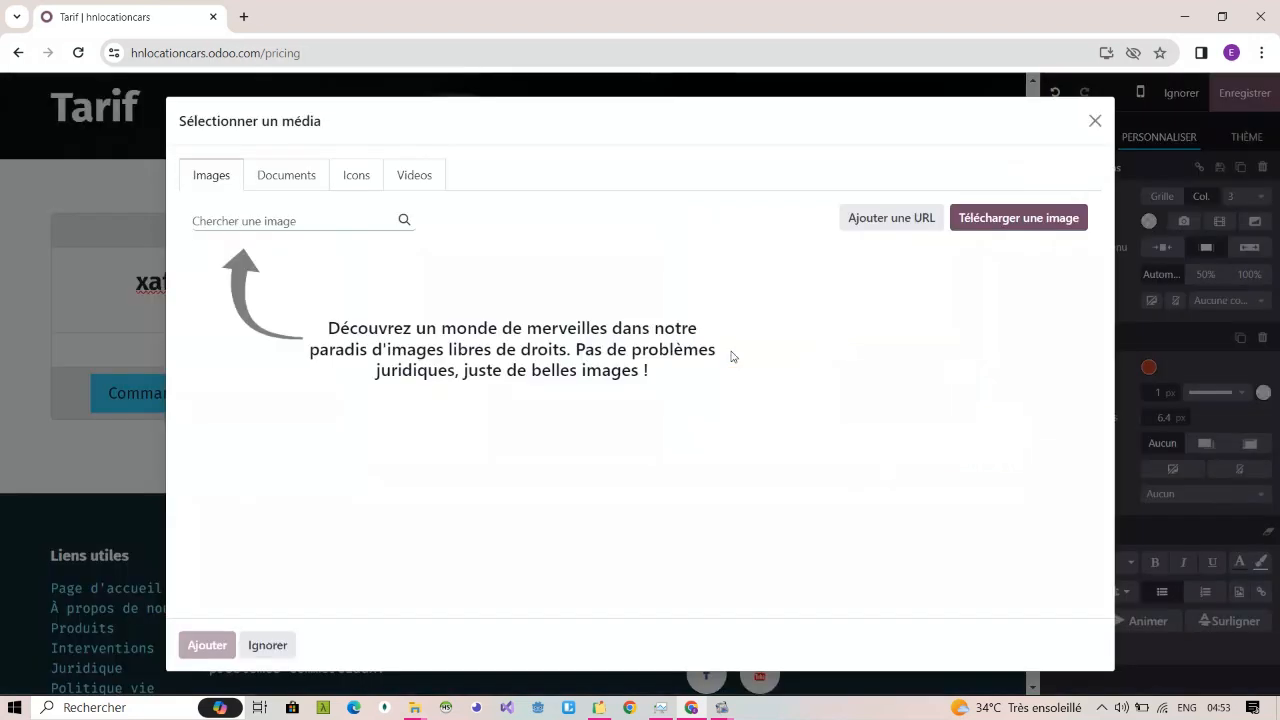
# Step: Upload the "logo" image from the brainart pictures folder for the "luxe" box
pyautogui.click(995, 226)
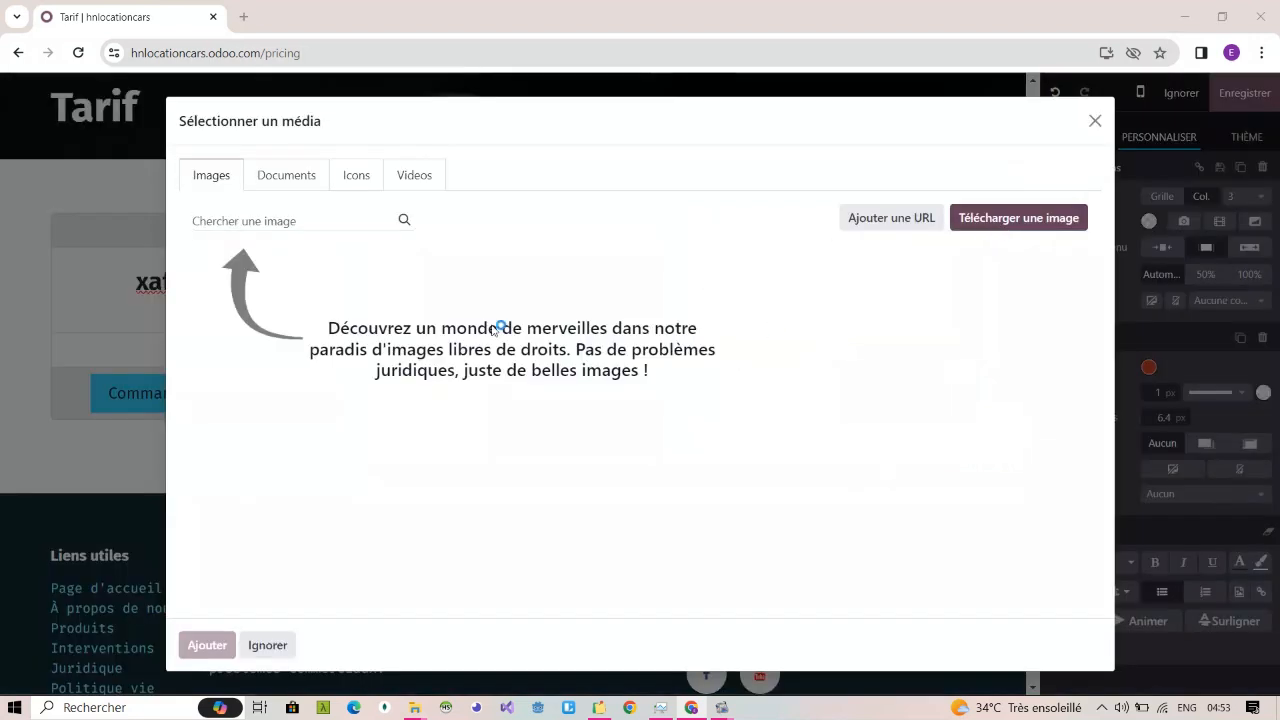
pyautogui.click(606, 338)
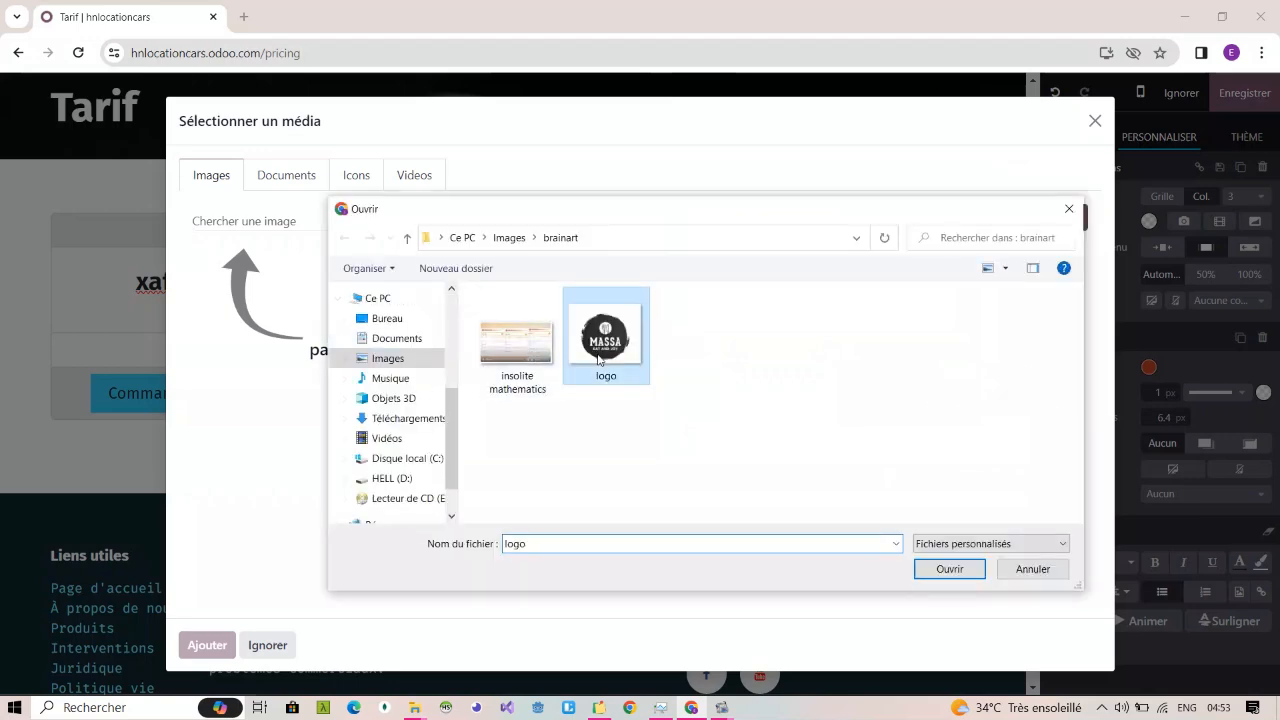
pyautogui.click(970, 567)
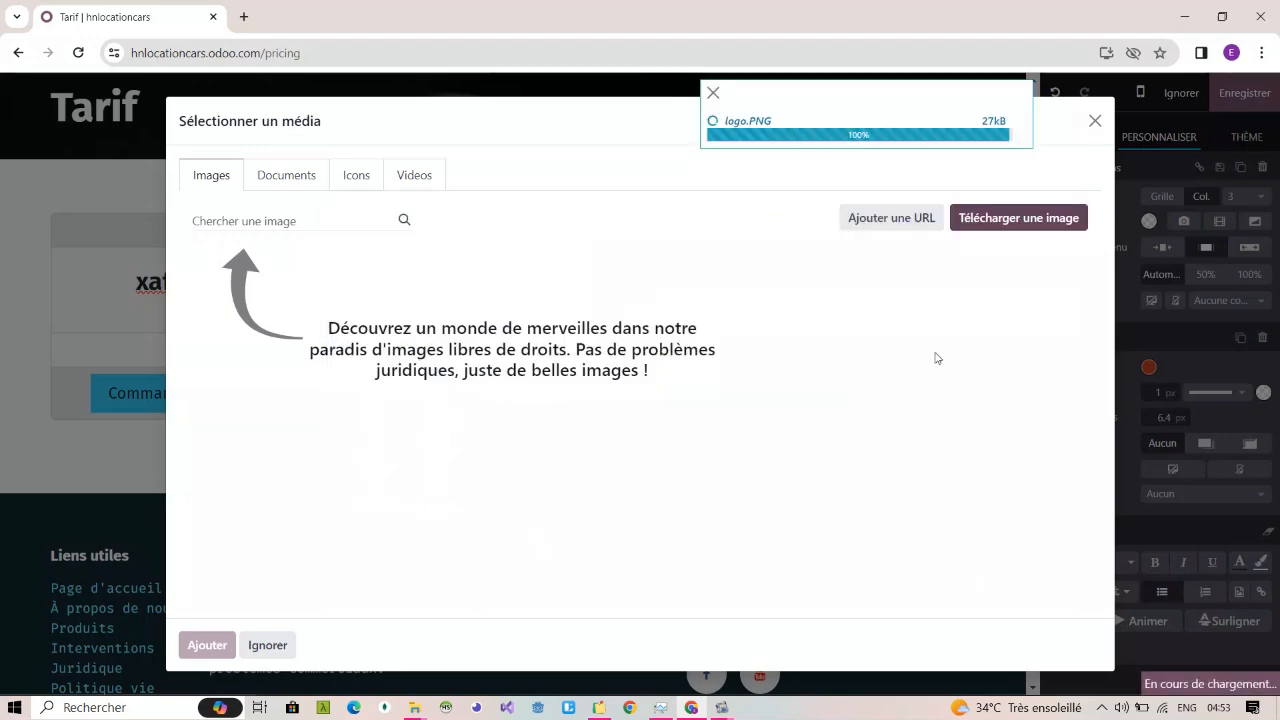
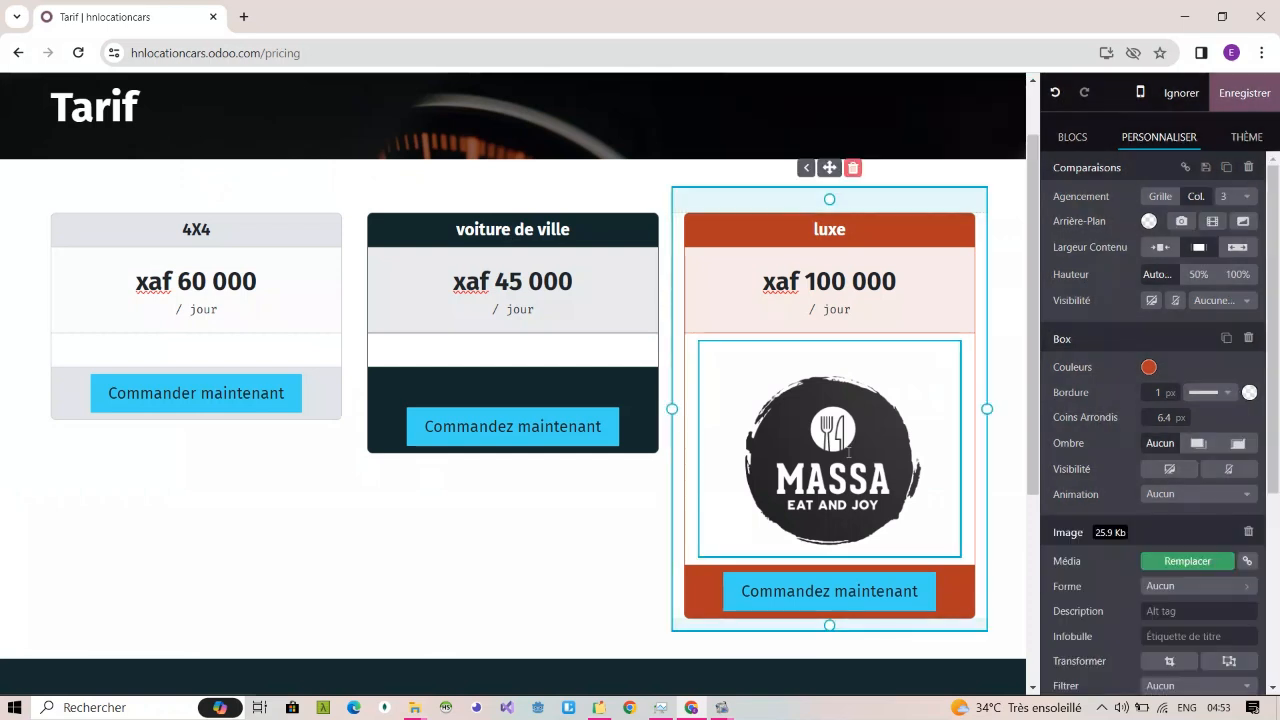
# Step: Insert the already uploaded MASSA logo image into the empty feature row of the "voiture de ville" box
pyautogui.click(554, 345)
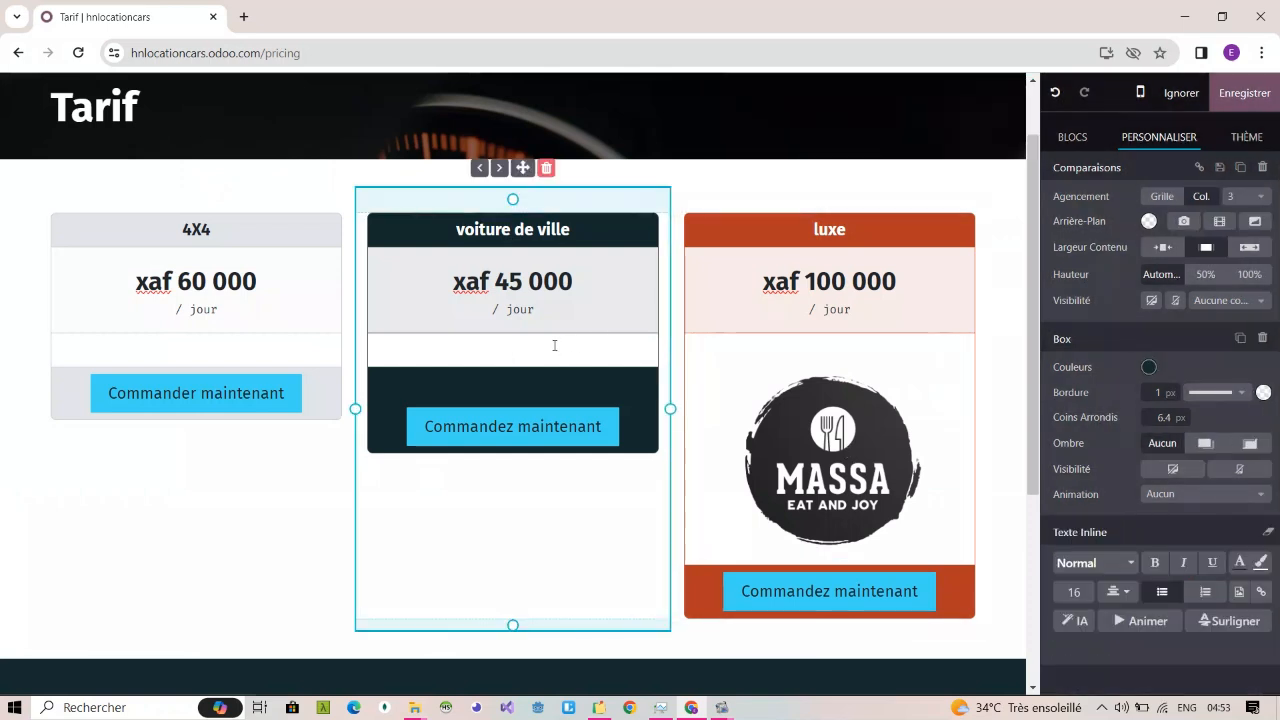
pyautogui.write('/')
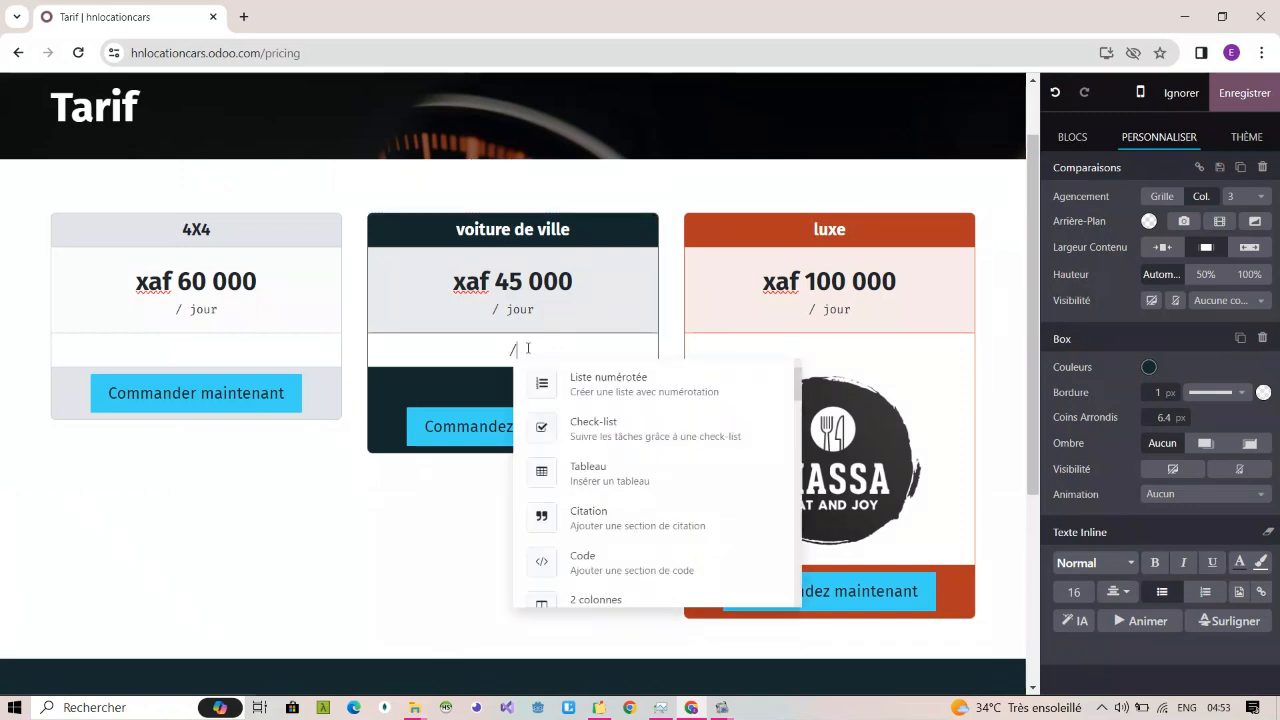
pyautogui.write('im')
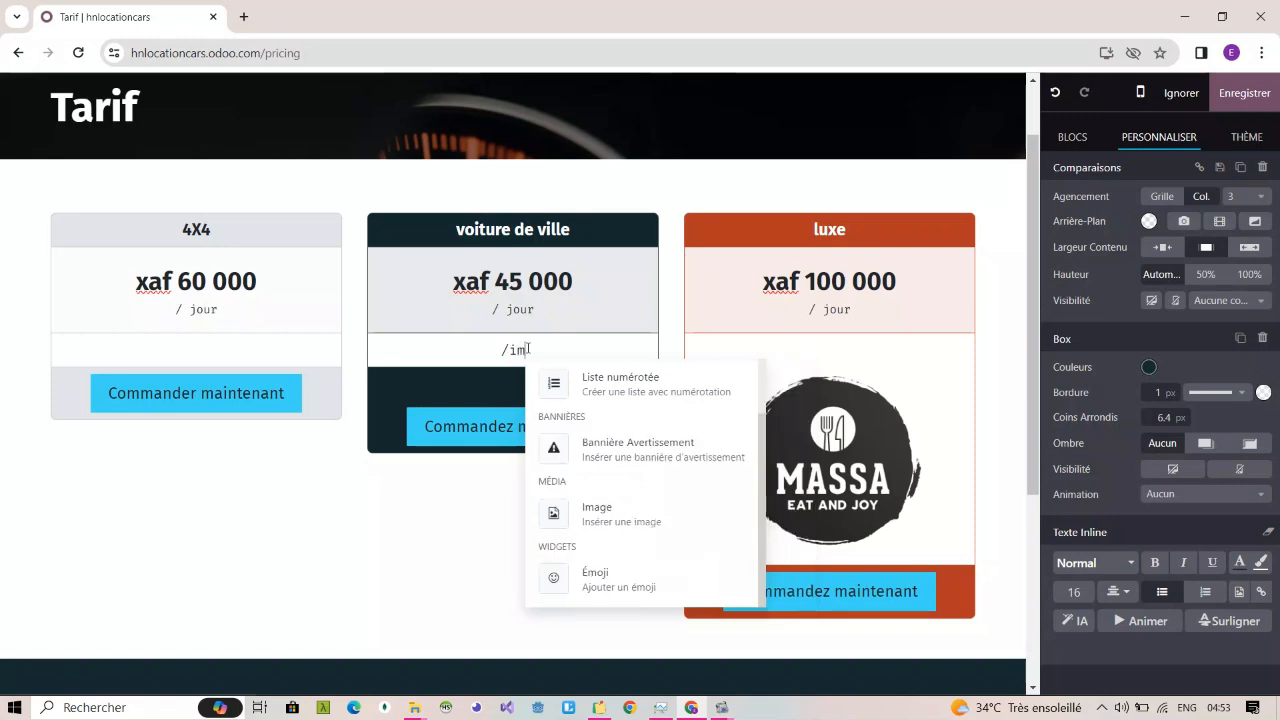
pyautogui.click(603, 517)
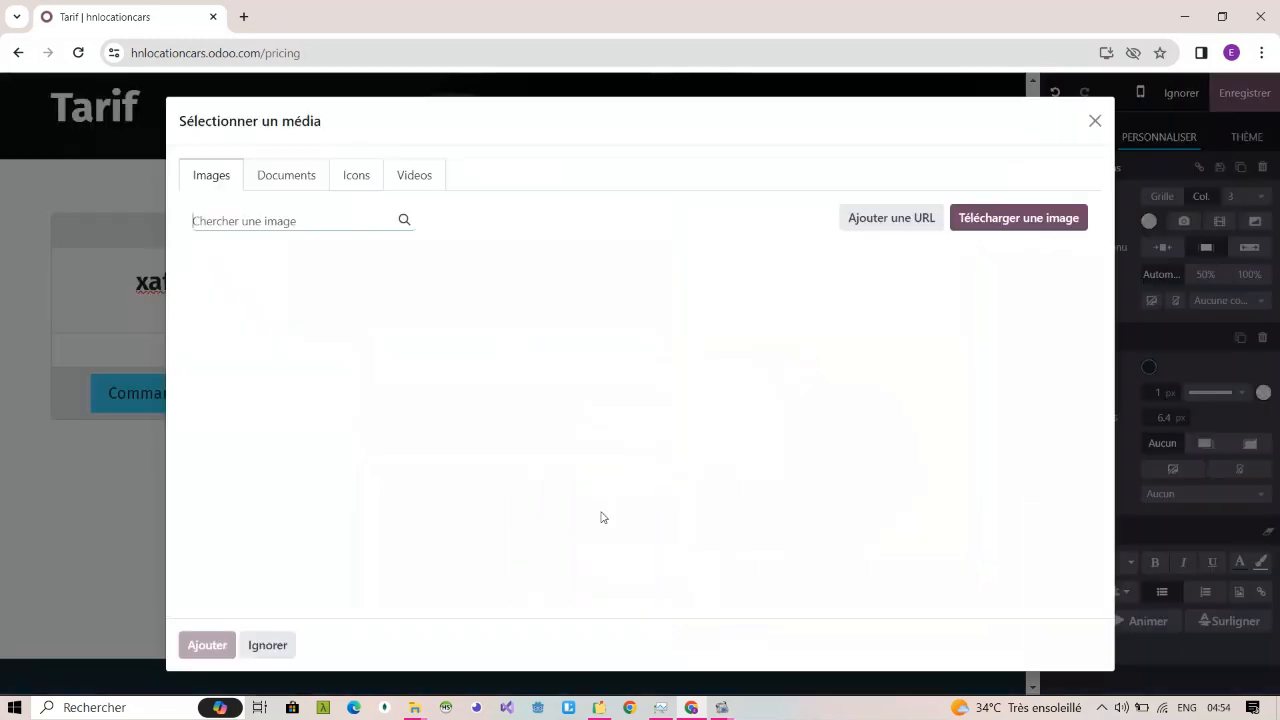
pyautogui.click(298, 262)
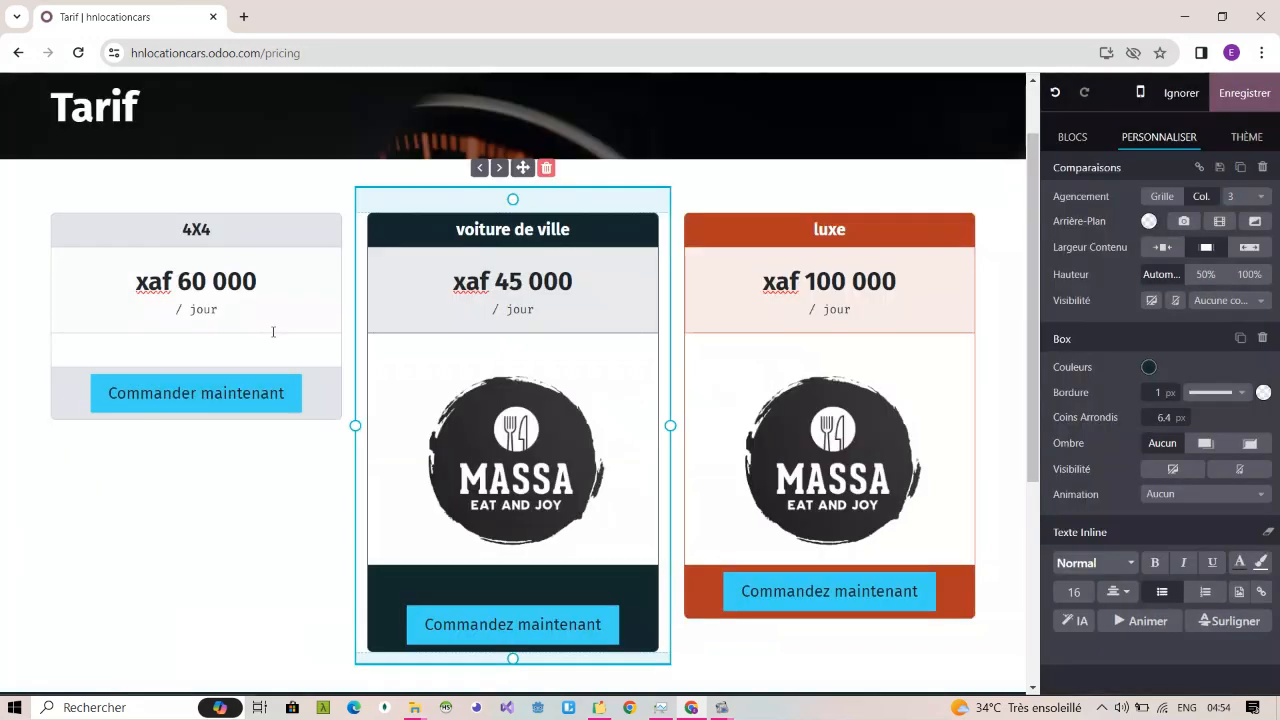
# Step: Insert the MASSA logo image from the media library into the empty feature row of the "4X4" box
pyautogui.click(225, 348)
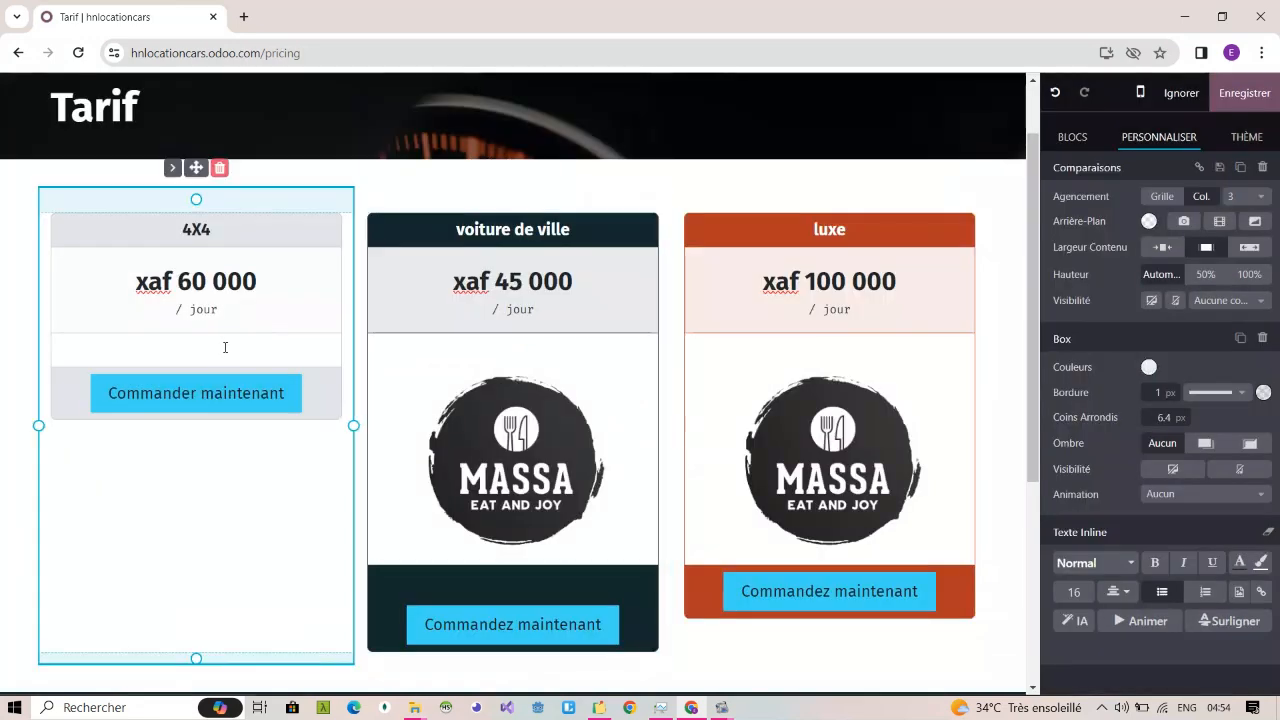
pyautogui.write('im')
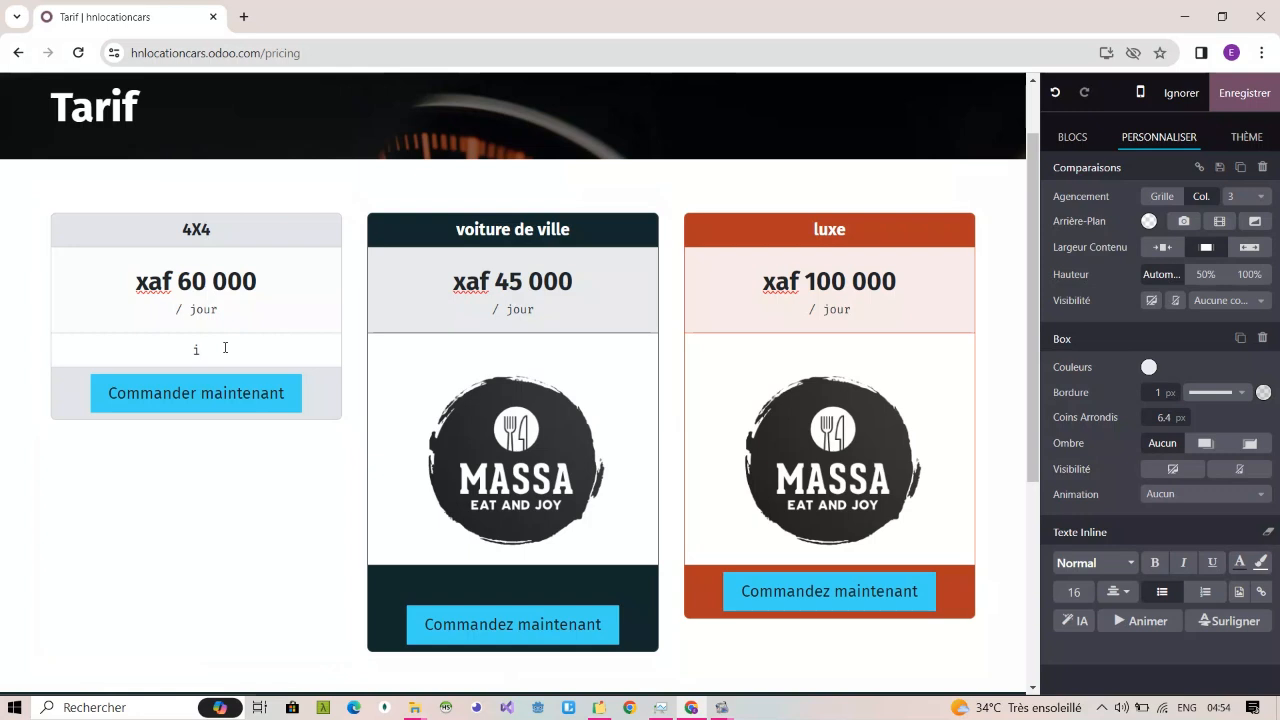
pyautogui.write('/')
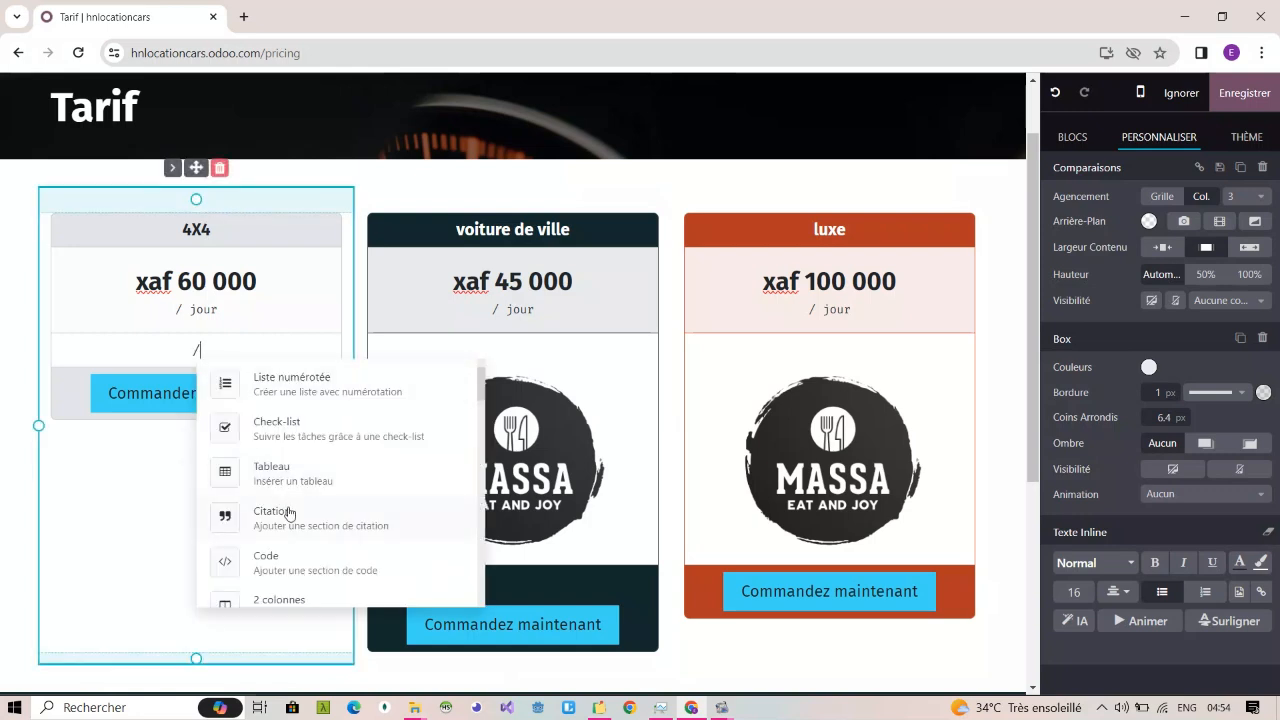
pyautogui.write('im')
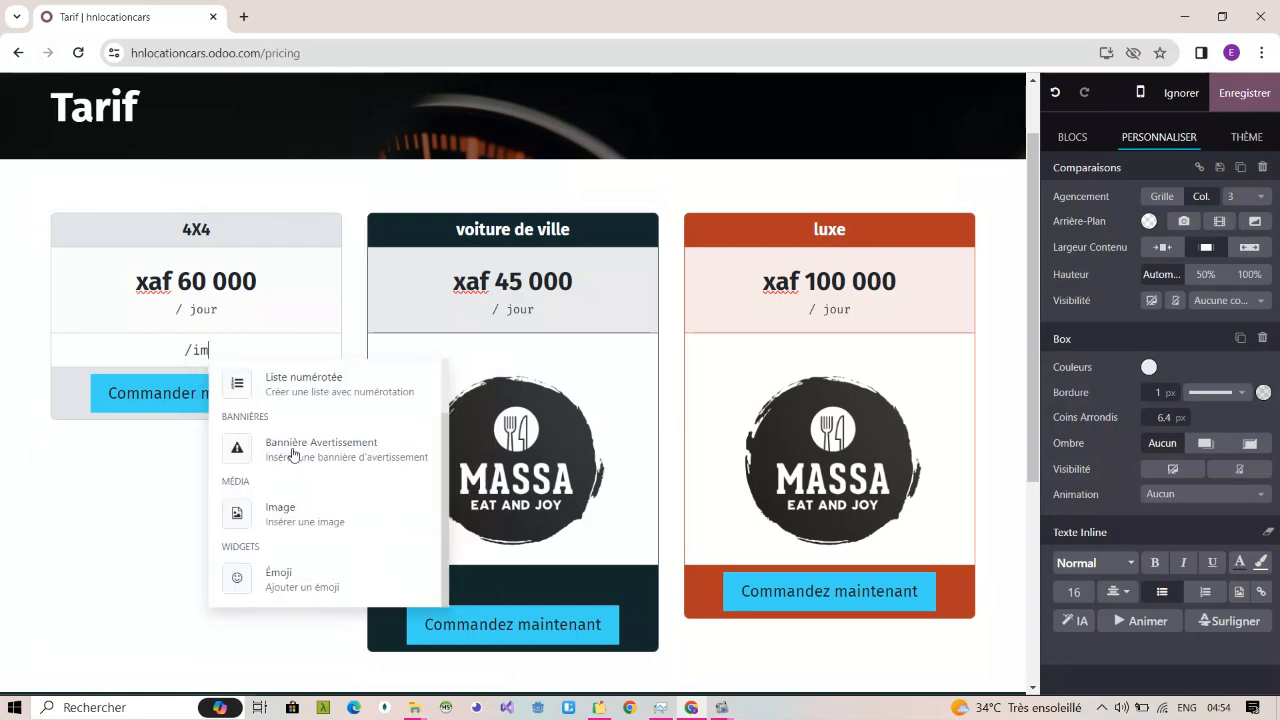
pyautogui.click(306, 518)
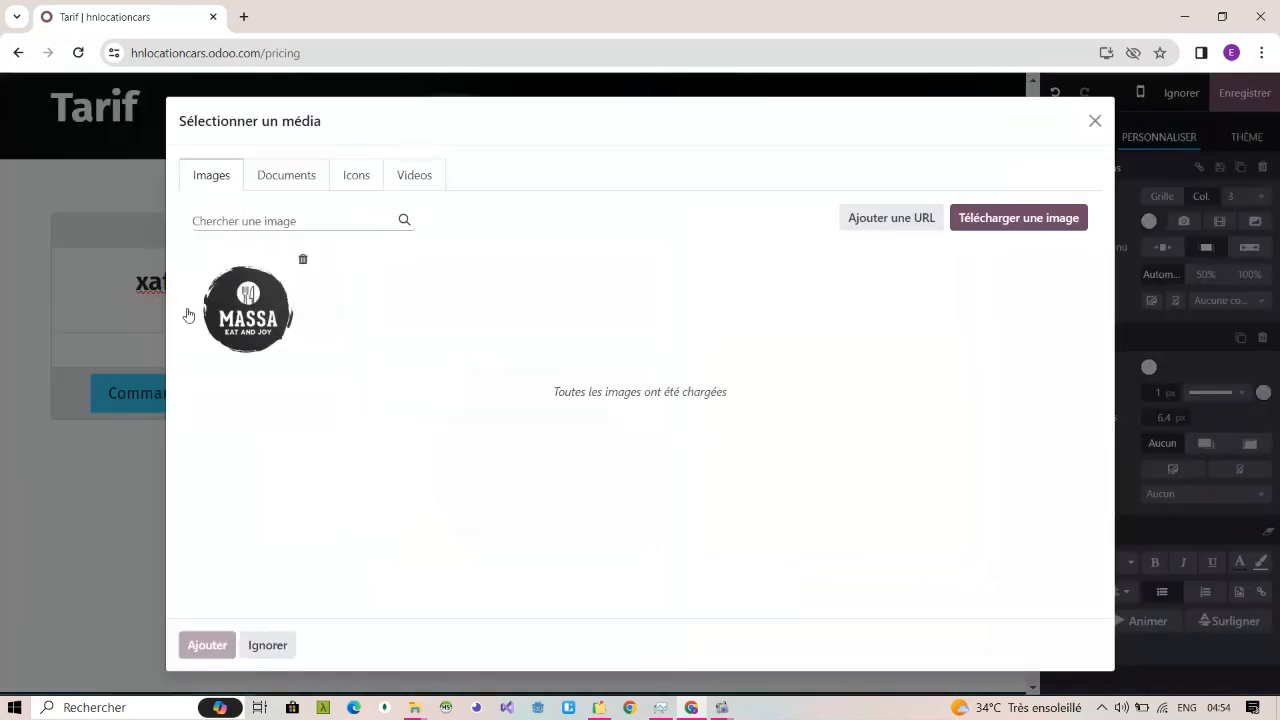
pyautogui.click(188, 315)
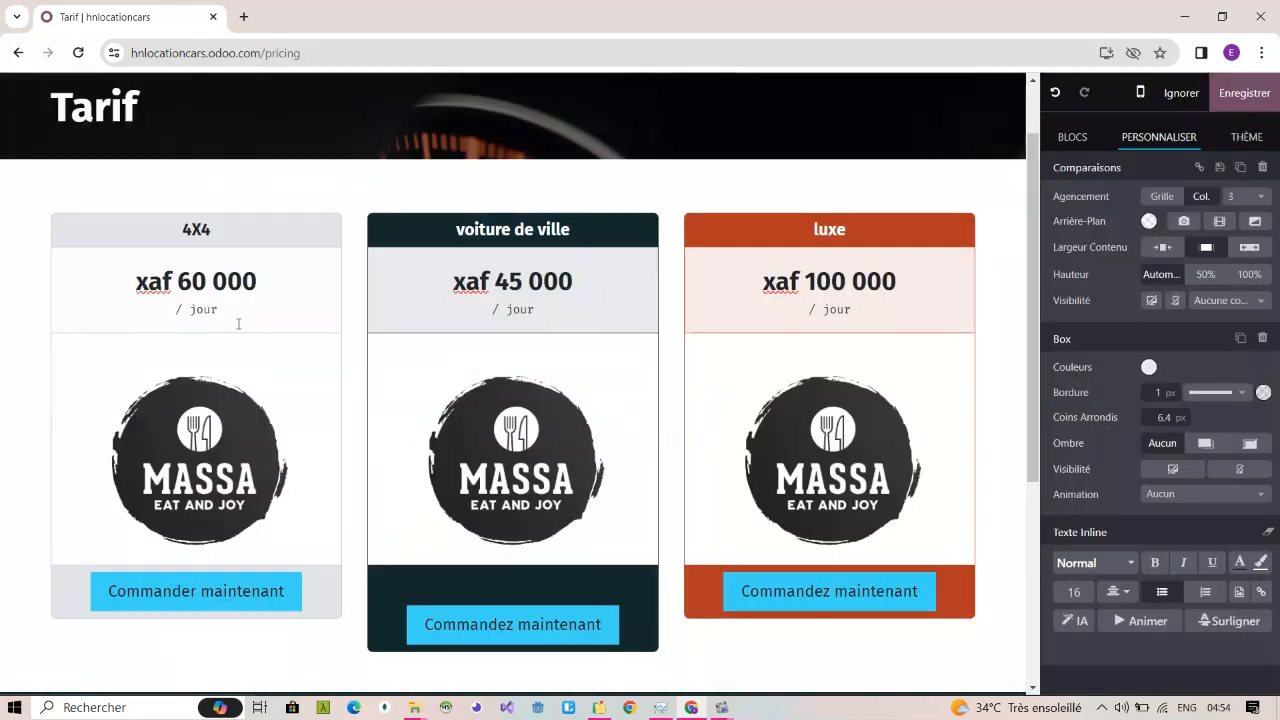
# Step: Replace the "Tarif" banner heading with "Nos offres" and save the page
pyautogui.click(716, 681)
pyautogui.scroll(-4, 803, 483)
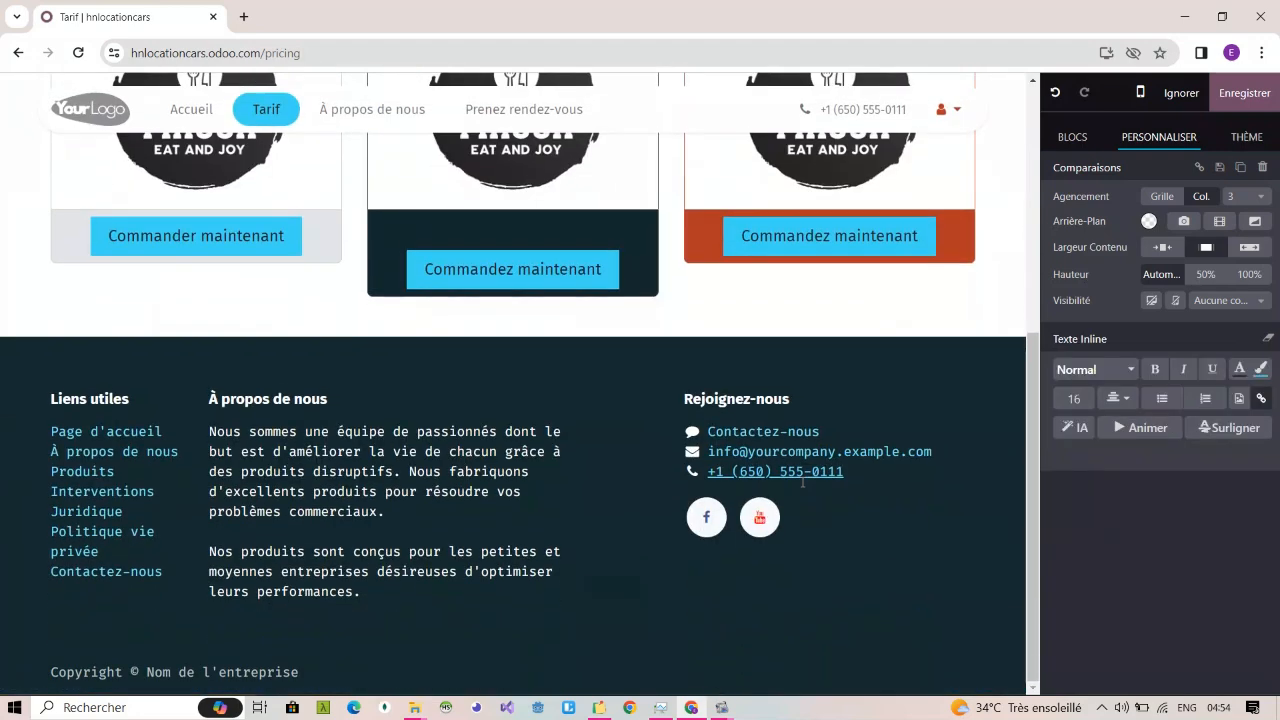
pyautogui.scroll(5, 803, 483)
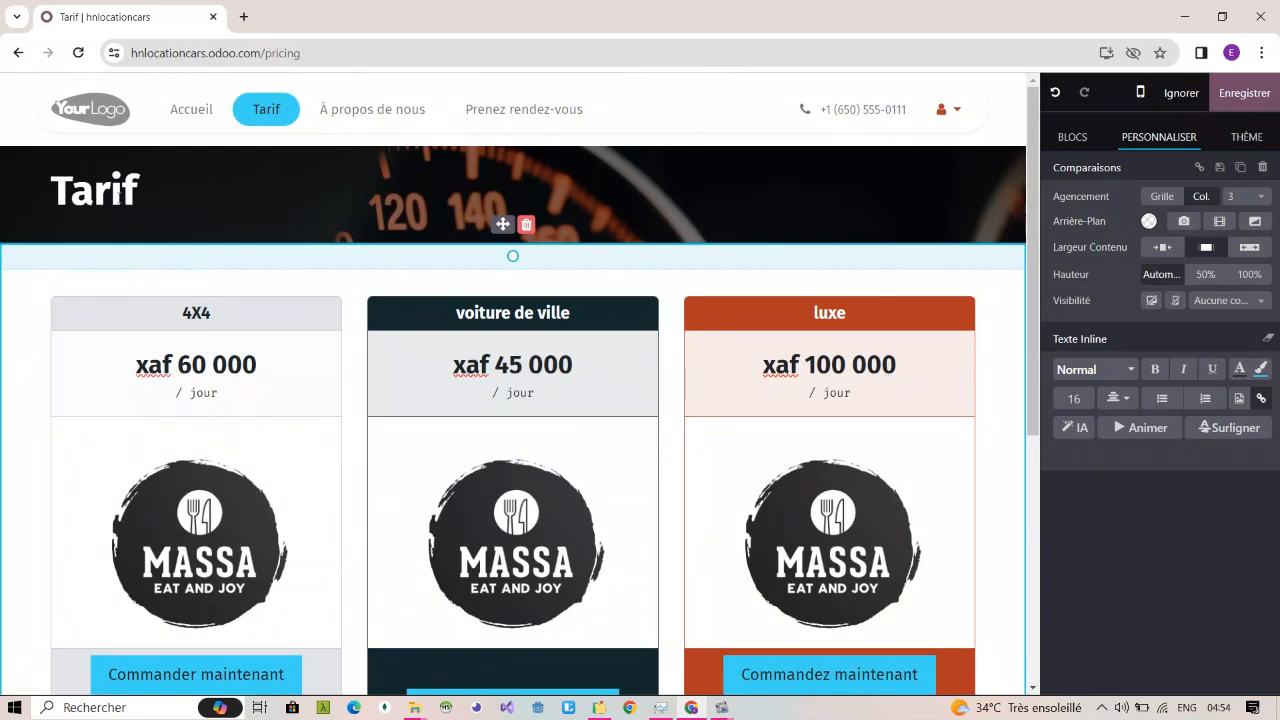
pyautogui.doubleClick(117, 195)
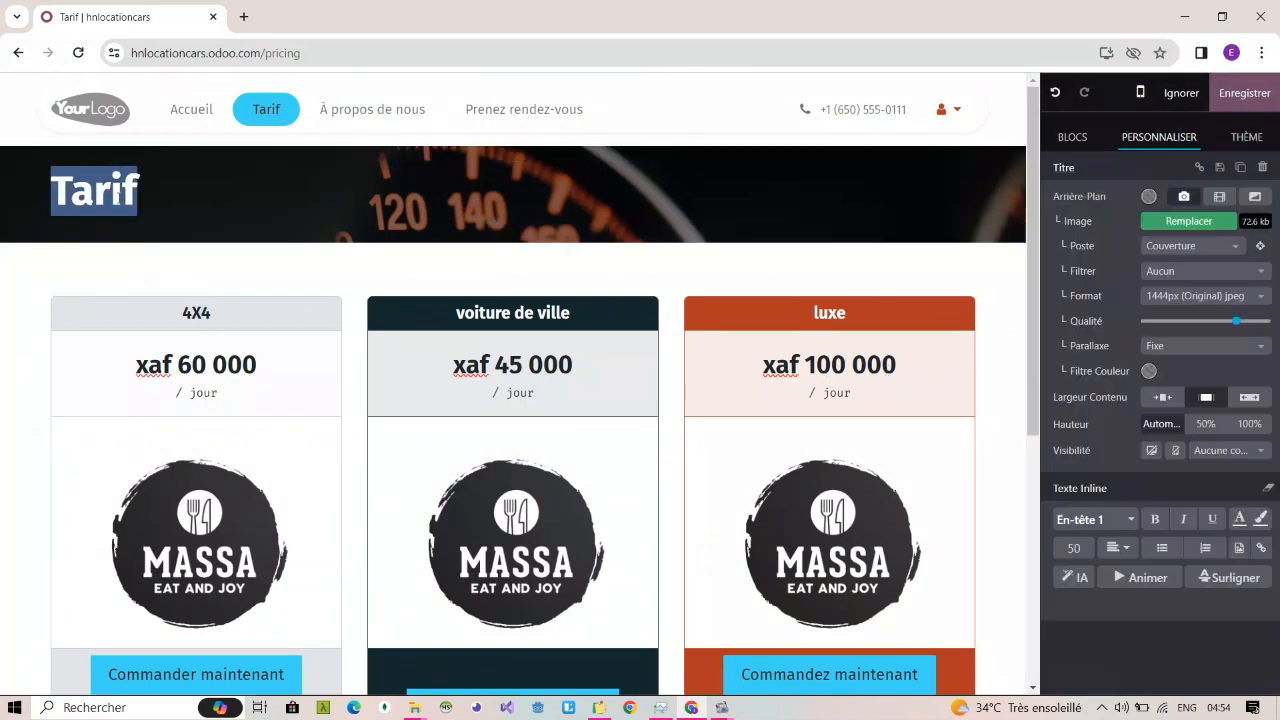
pyautogui.write('NO')
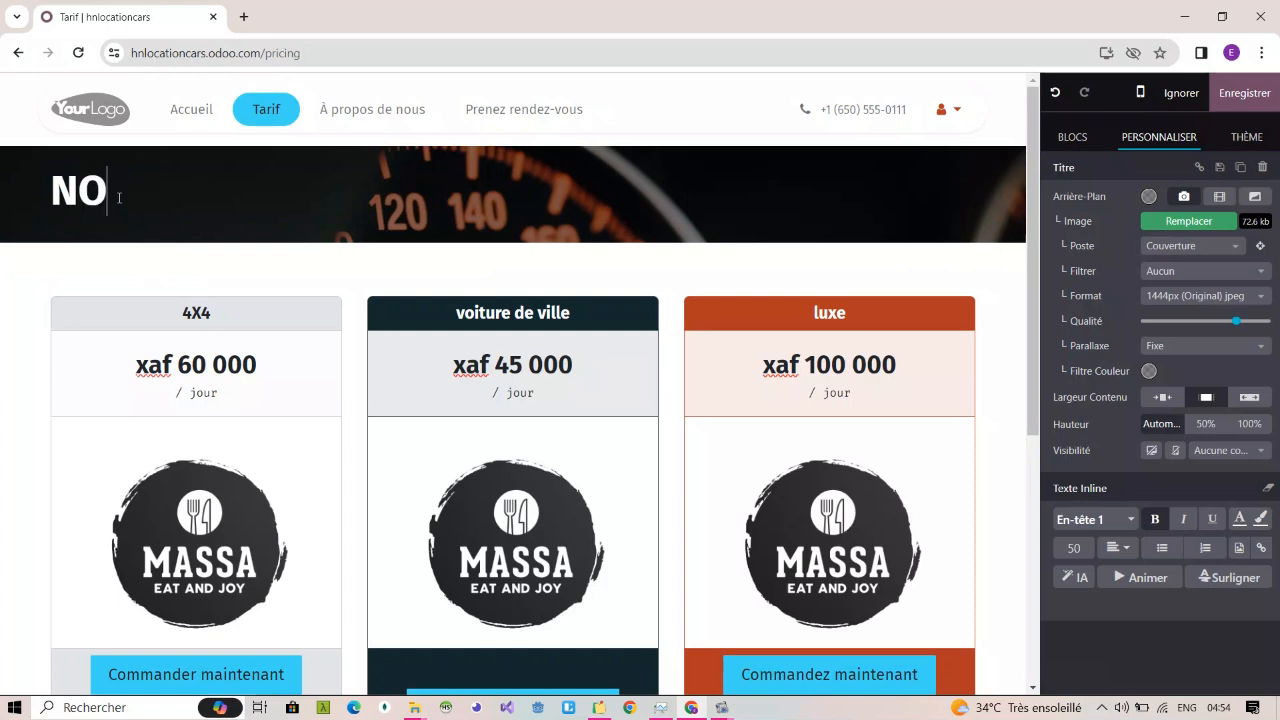
pyautogui.press('BackSpace')
pyautogui.write('os offres')
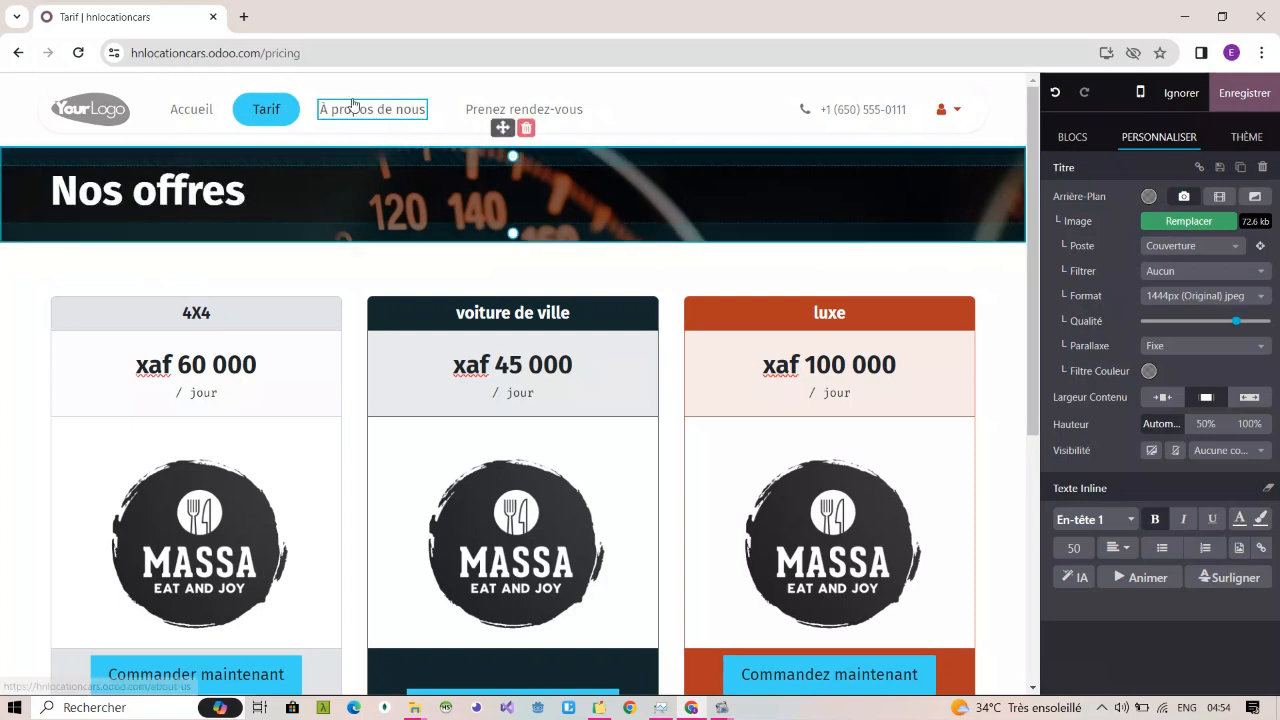
pyautogui.click(1236, 100)
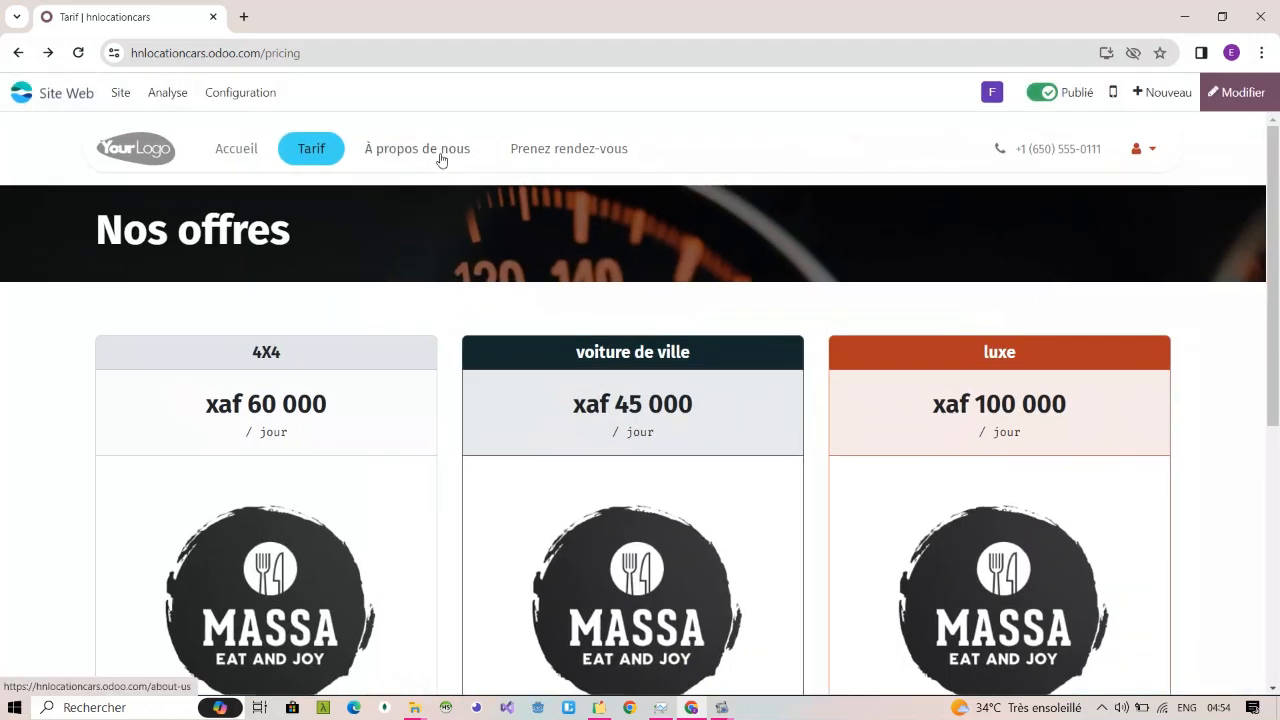
# Step: Open the "À propos de nous" page for editing and delete its "No compromise", "Electric Driving" and "Titre de votre site" sections
pyautogui.click(441, 160)
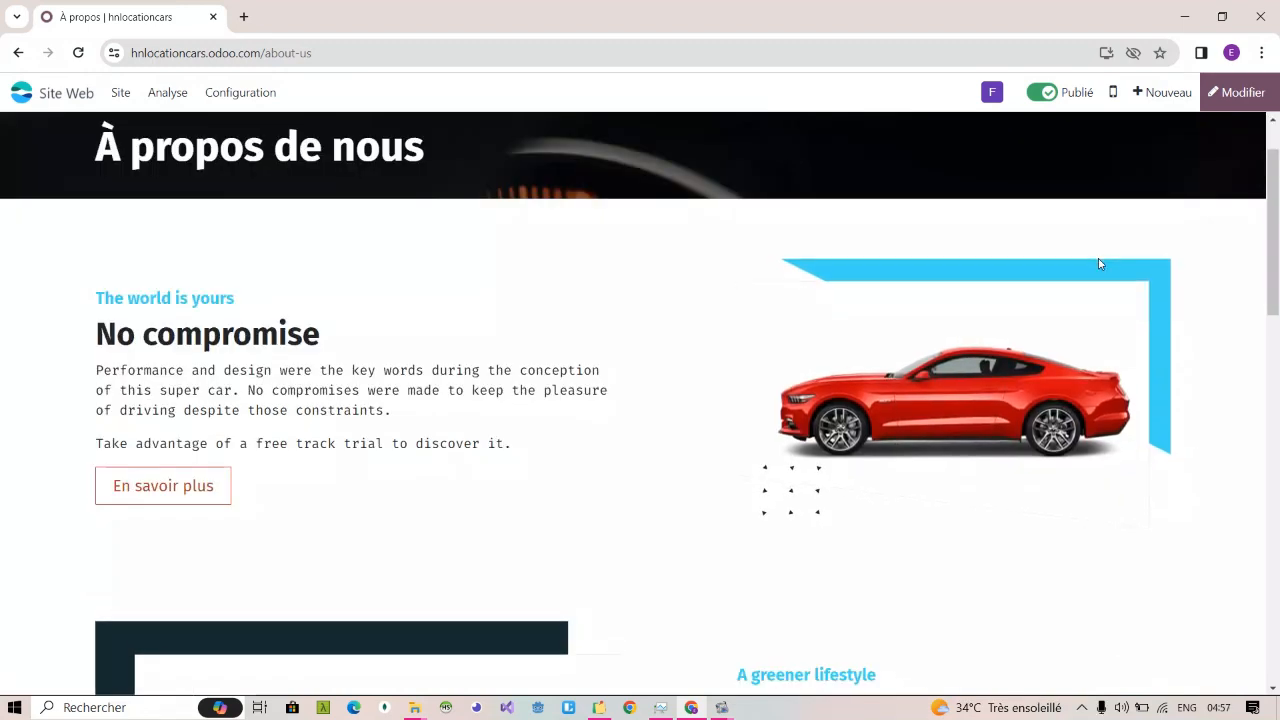
pyautogui.click(1237, 110)
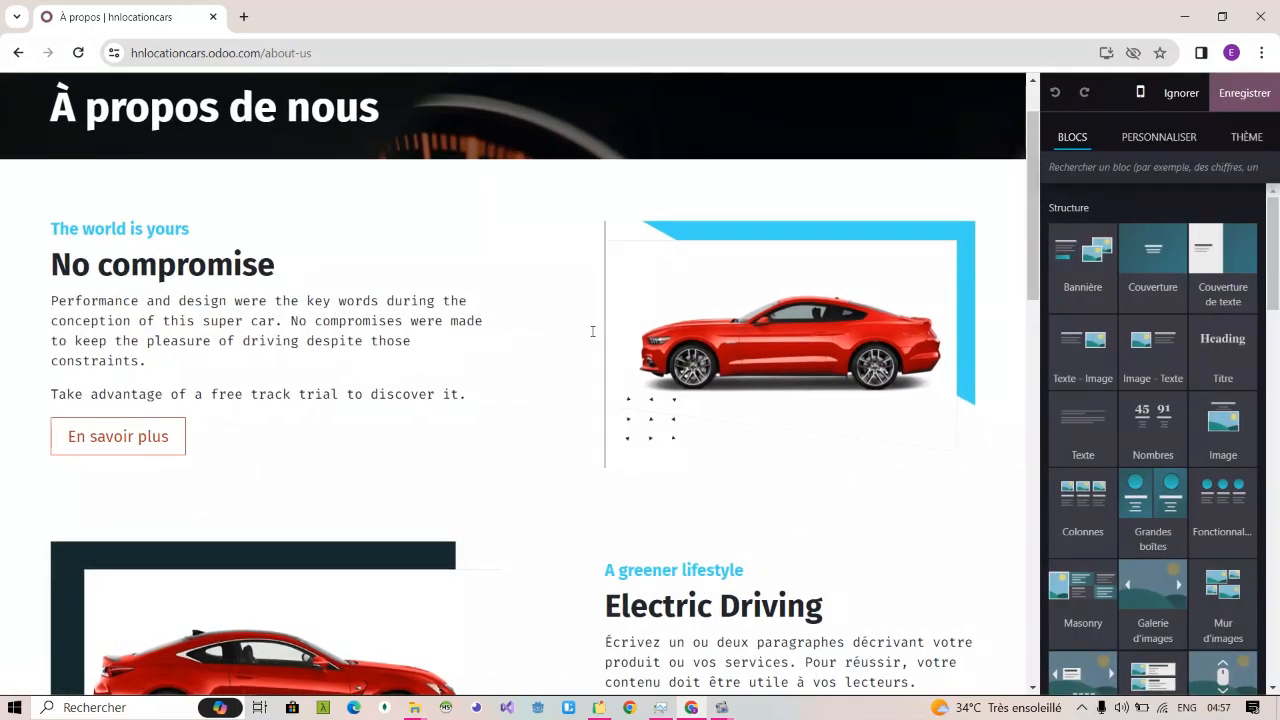
pyautogui.click(580, 240)
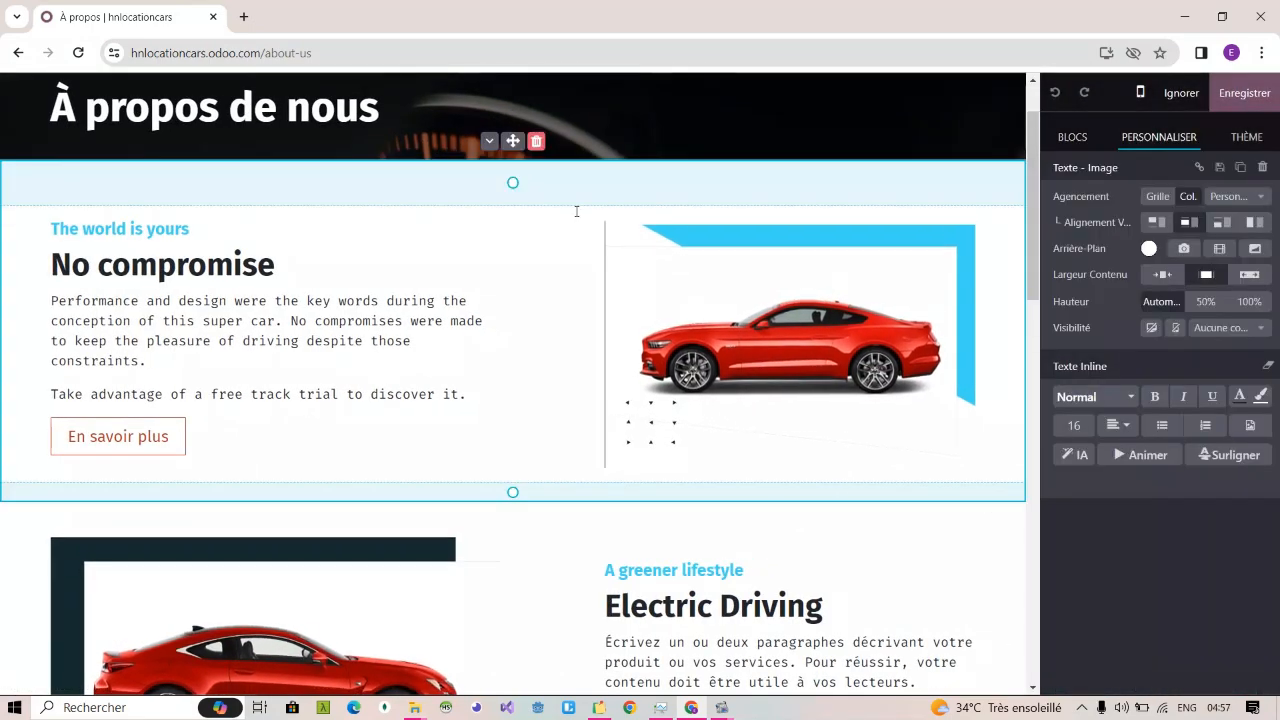
pyautogui.click(536, 142)
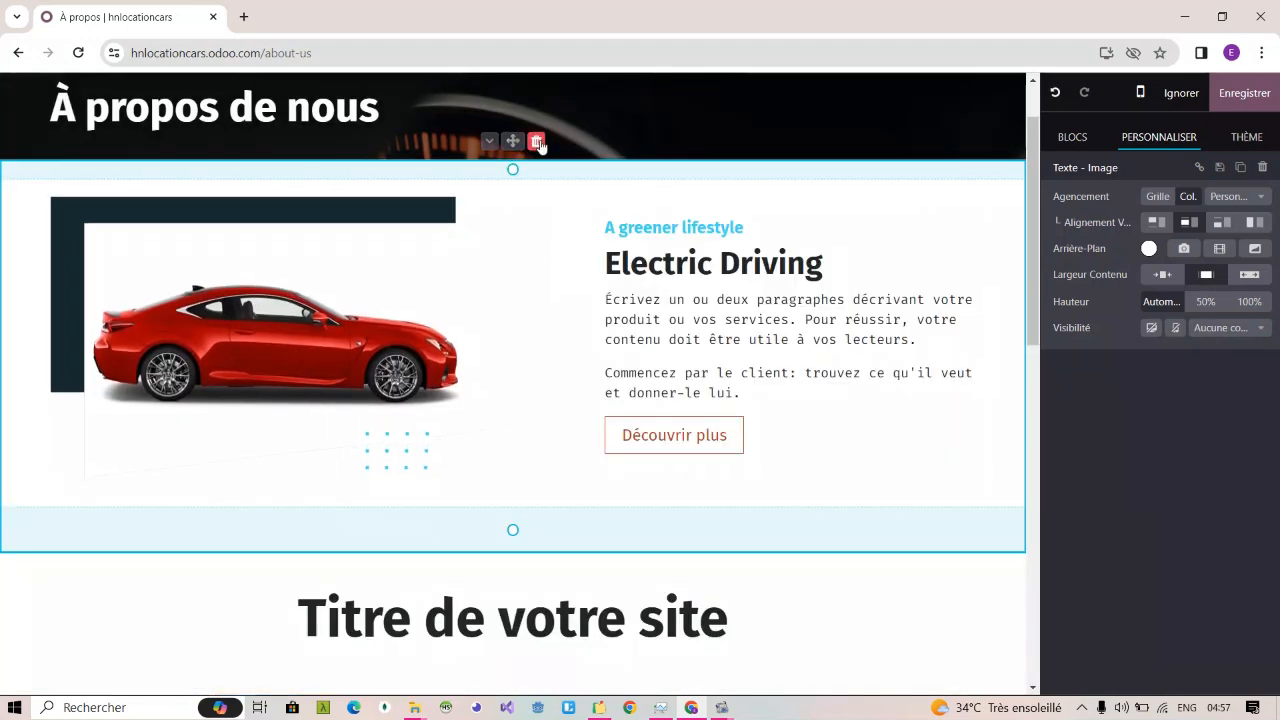
pyautogui.click(537, 142)
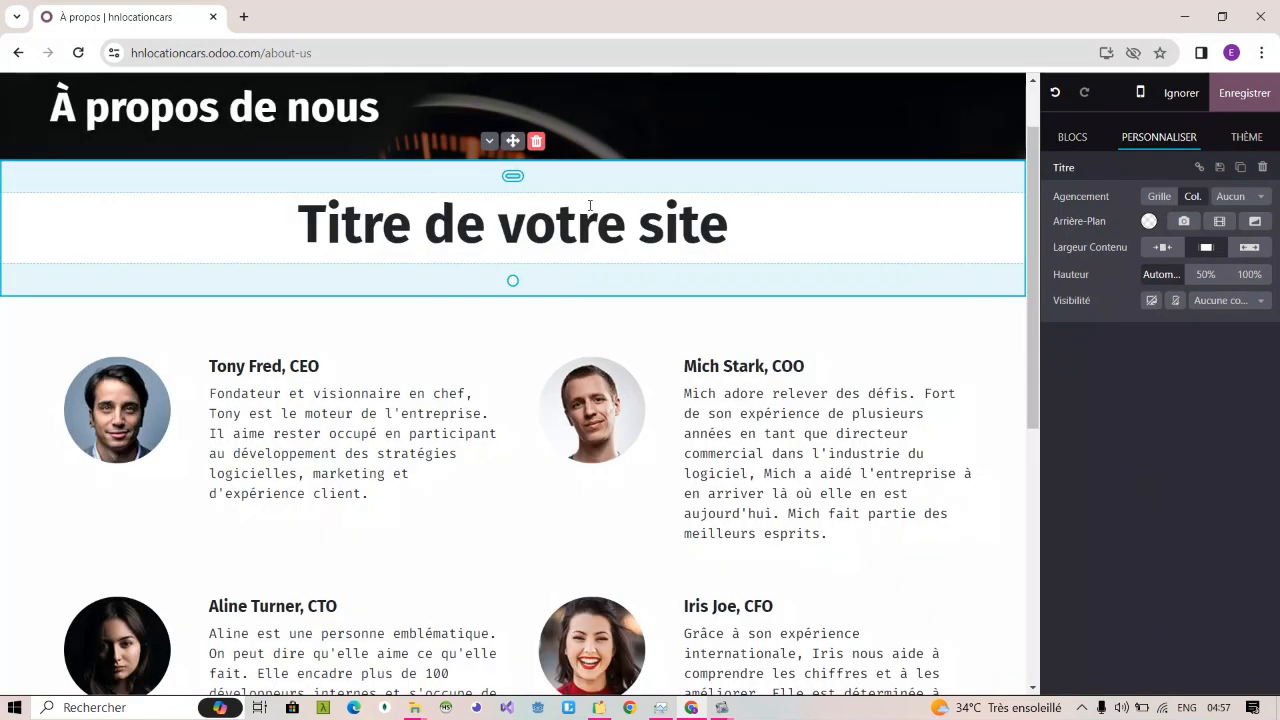
pyautogui.click(537, 142)
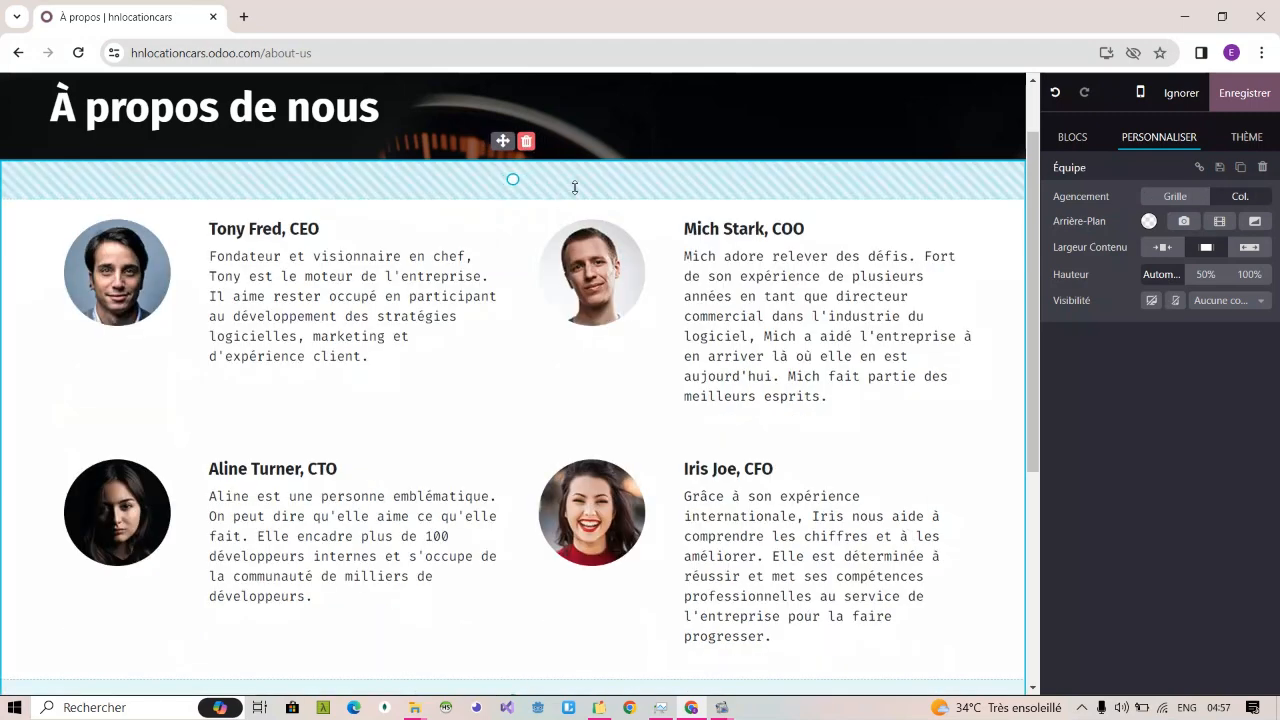
pyautogui.click(435, 241)
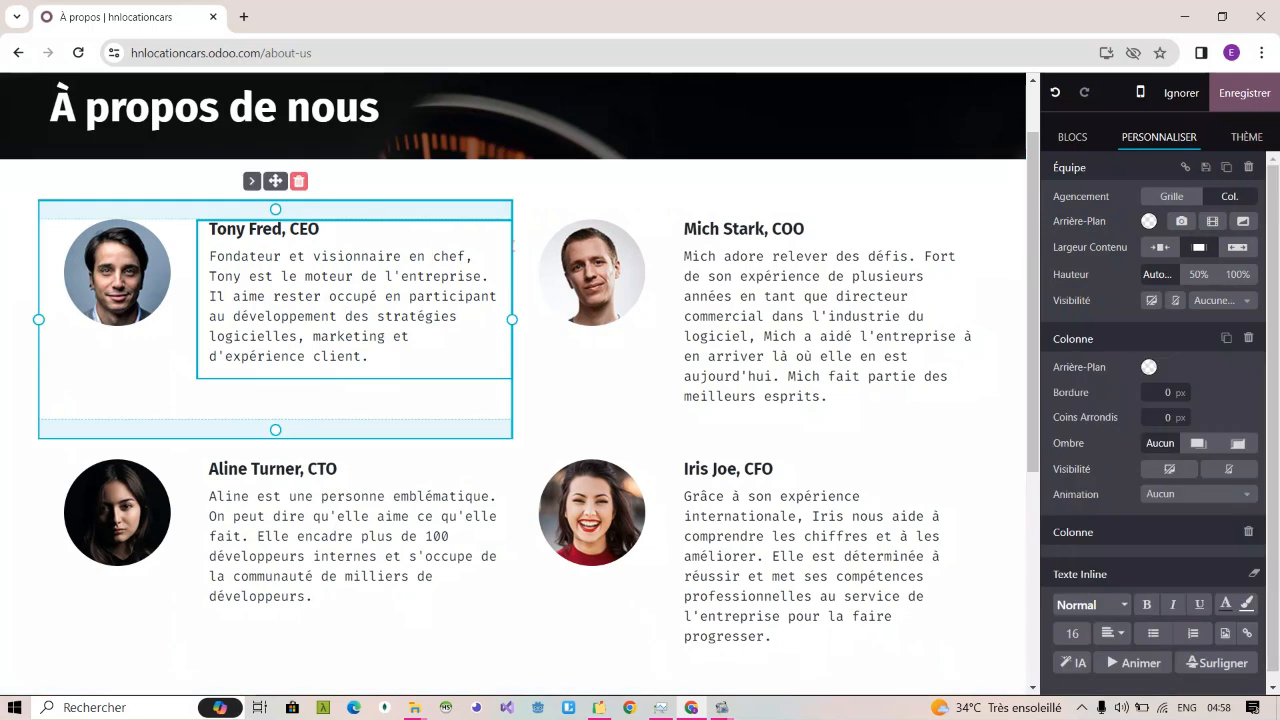
pyautogui.click(119, 258)
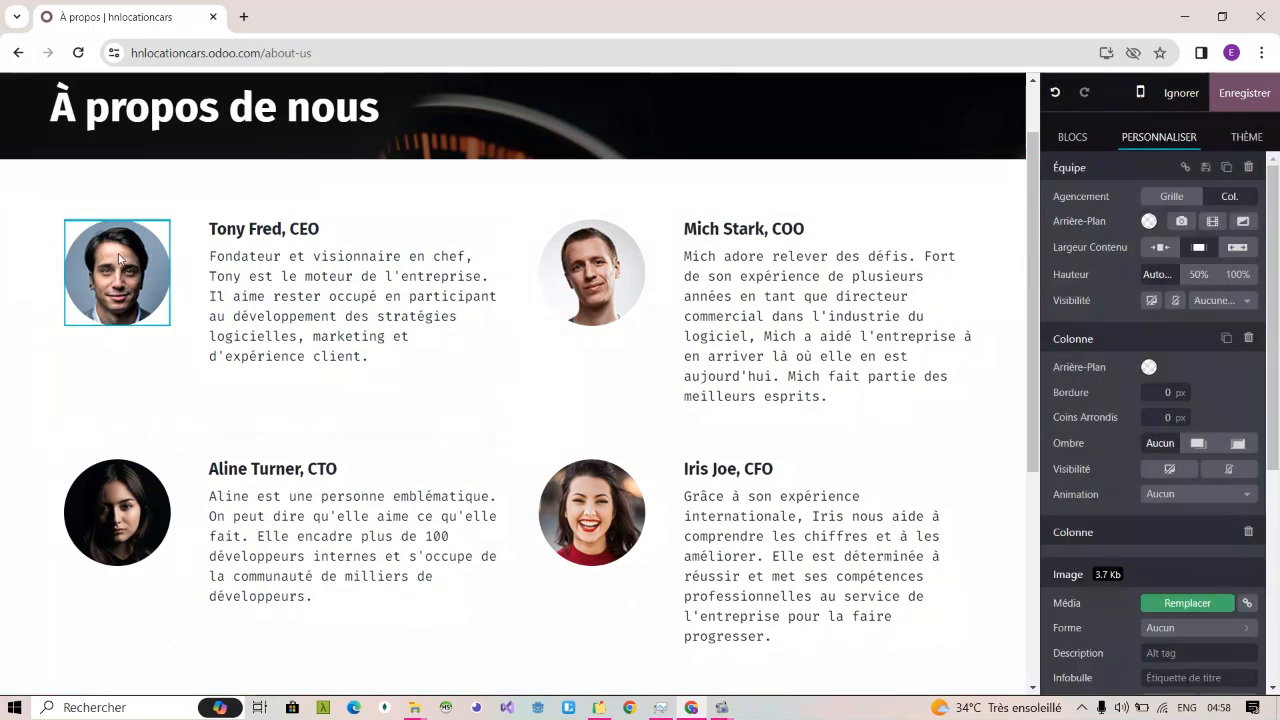
pyautogui.click(257, 230)
pyautogui.scroll(-2, 565, 309)
pyautogui.scroll(1, 569, 311)
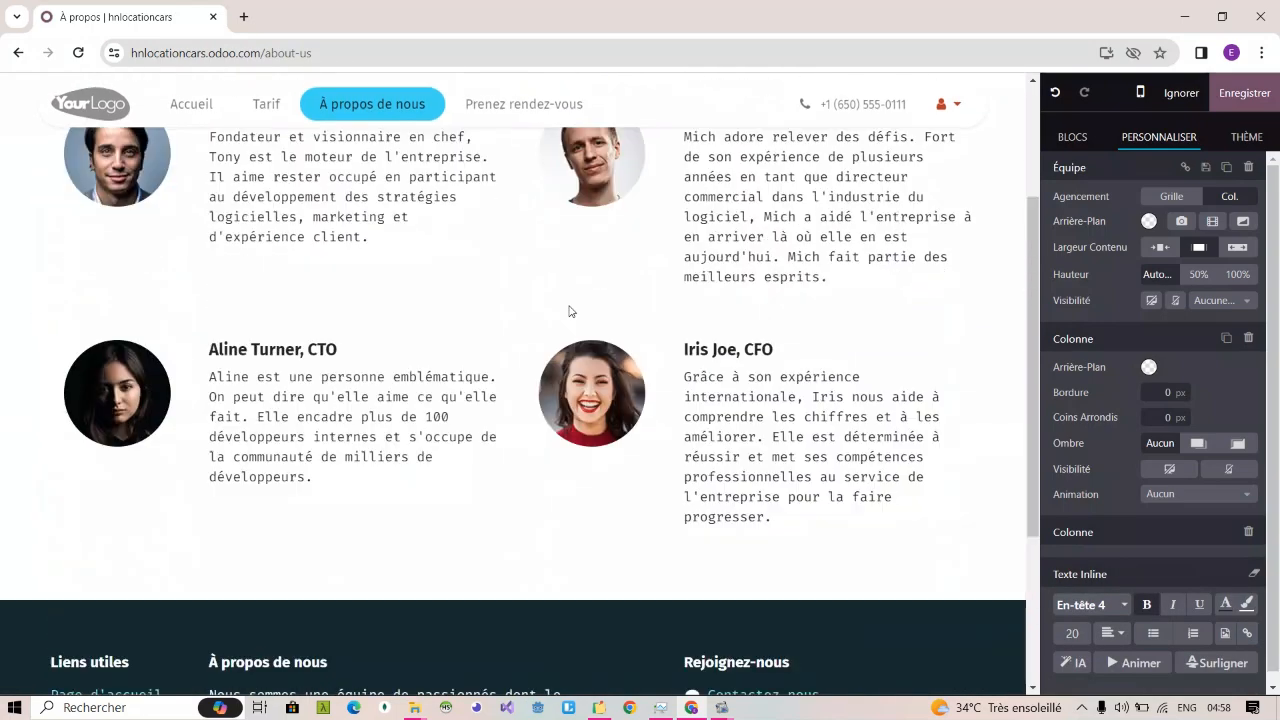
pyautogui.scroll(2, 569, 311)
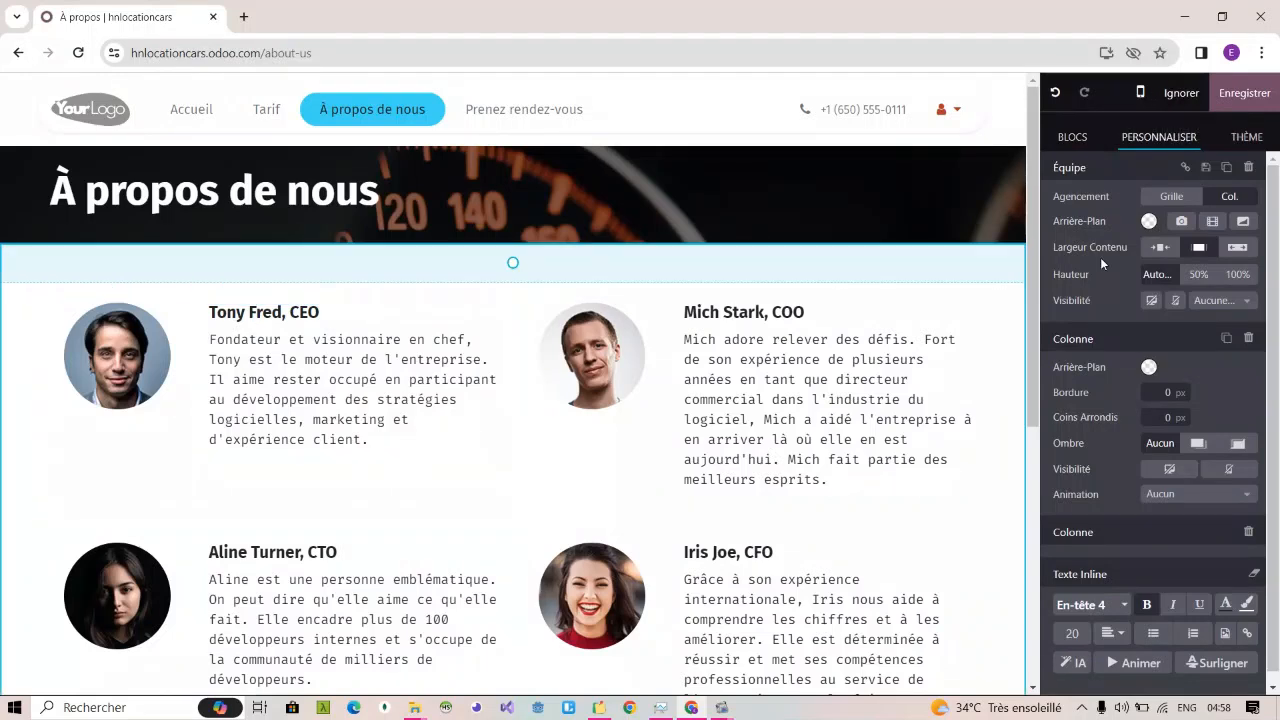
# Step: Try to find a timeline block by searching the building blocks for "tim" and "lin", and clear the search
pyautogui.click(1076, 136)
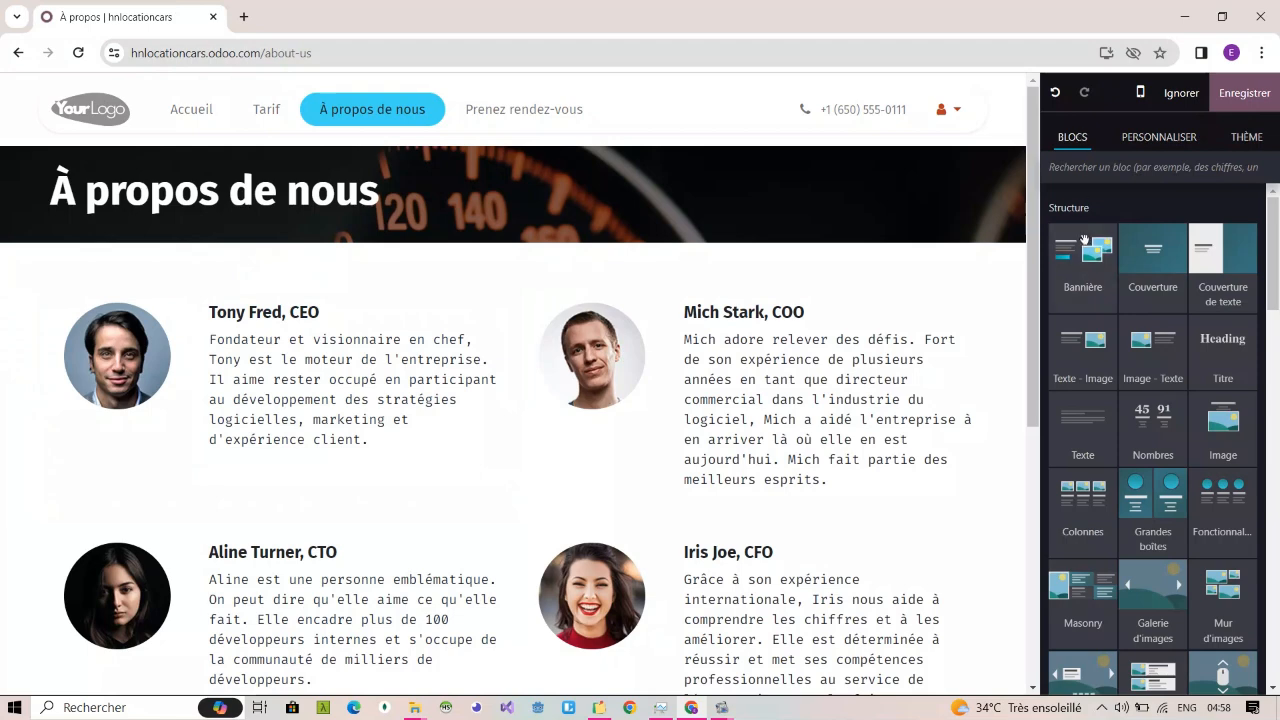
pyautogui.click(1105, 168)
pyautogui.write('tim')
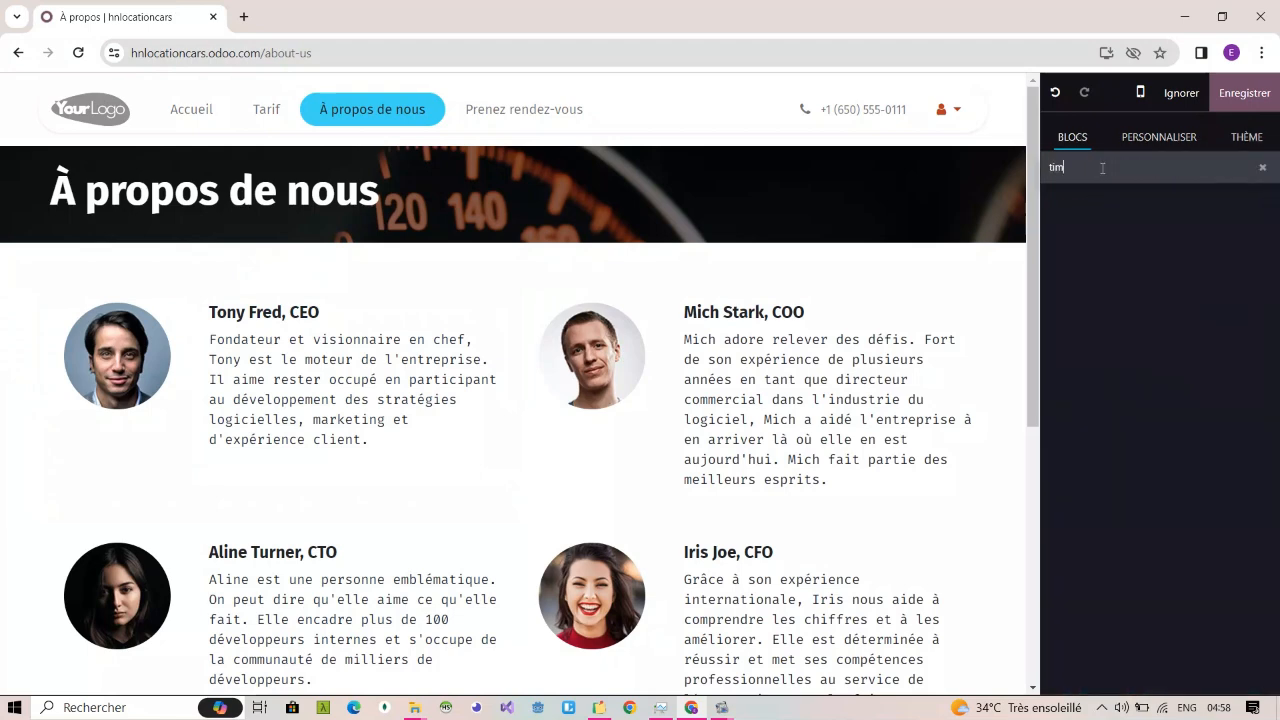
pyautogui.press('BackSpace')
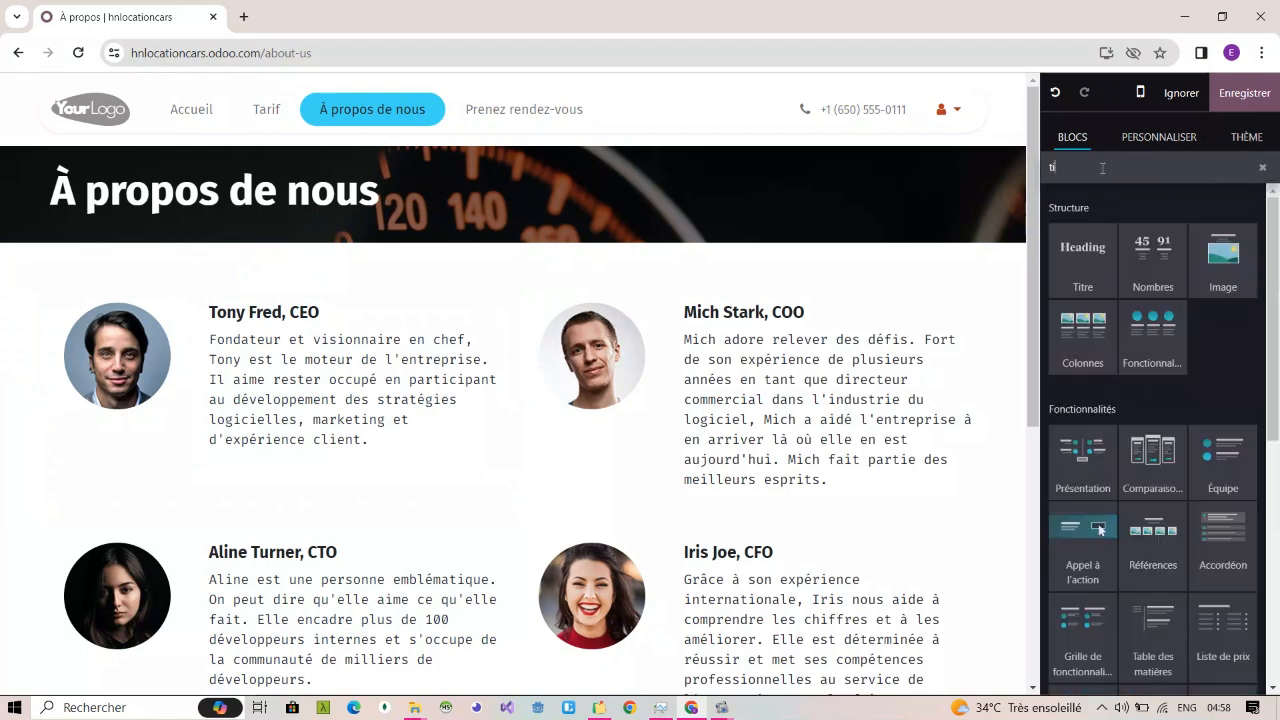
pyautogui.press('BackSpace')
pyautogui.press('BackSpace')
pyautogui.write('lin')
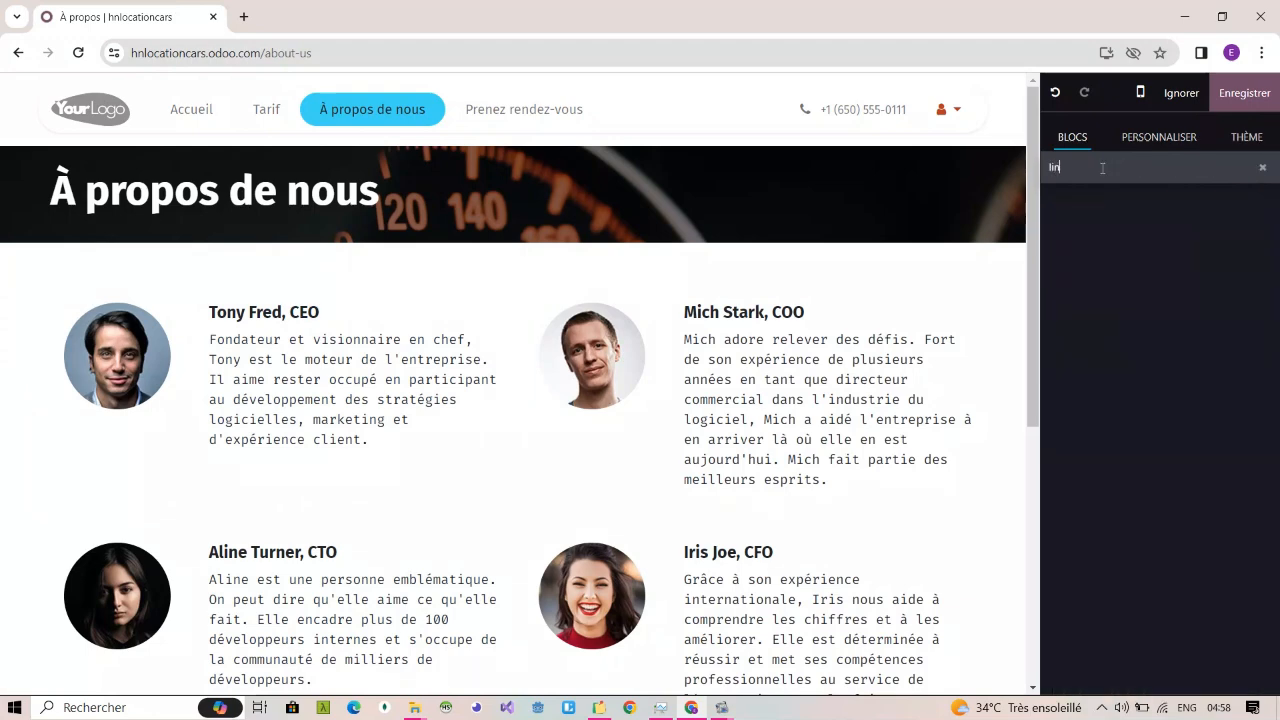
pyautogui.press('BackSpace')
pyautogui.press('BackSpace')
pyautogui.press('BackSpace')
pyautogui.press('BackSpace')
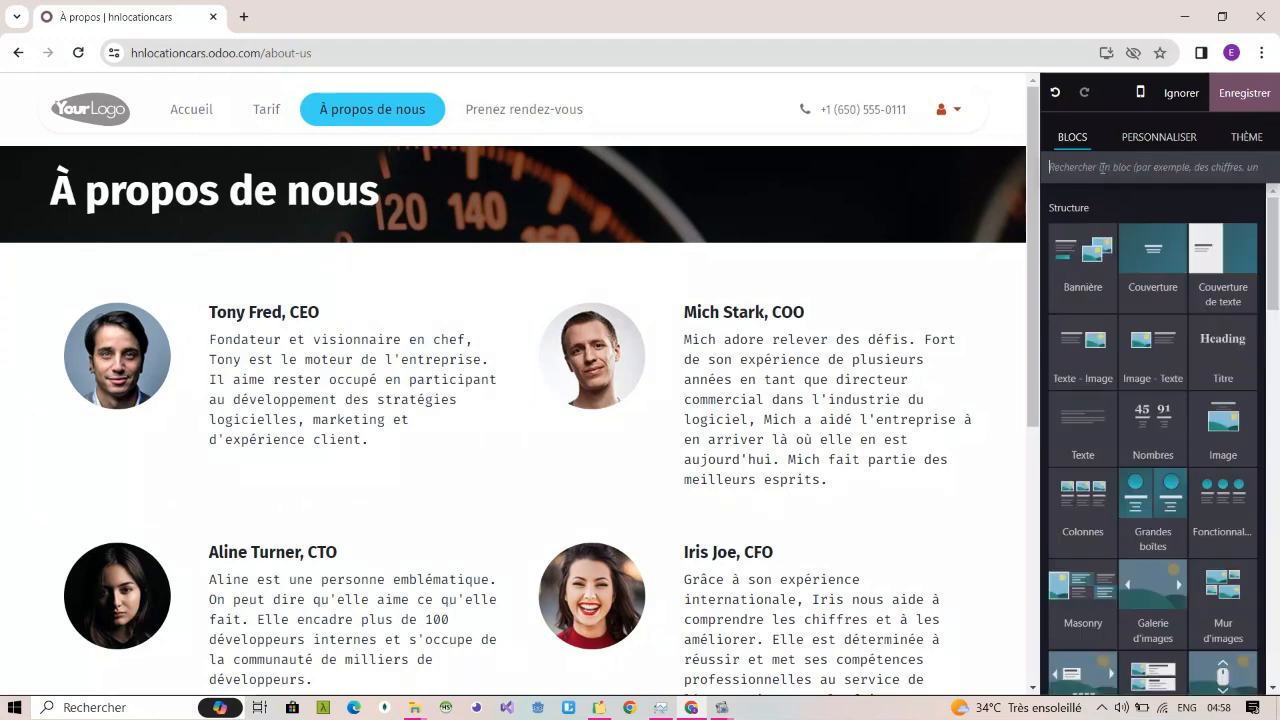
# Step: Add a "Ligne du temps" block between the "À propos de nous" banner and the team section
pyautogui.scroll(-3, 1186, 374)
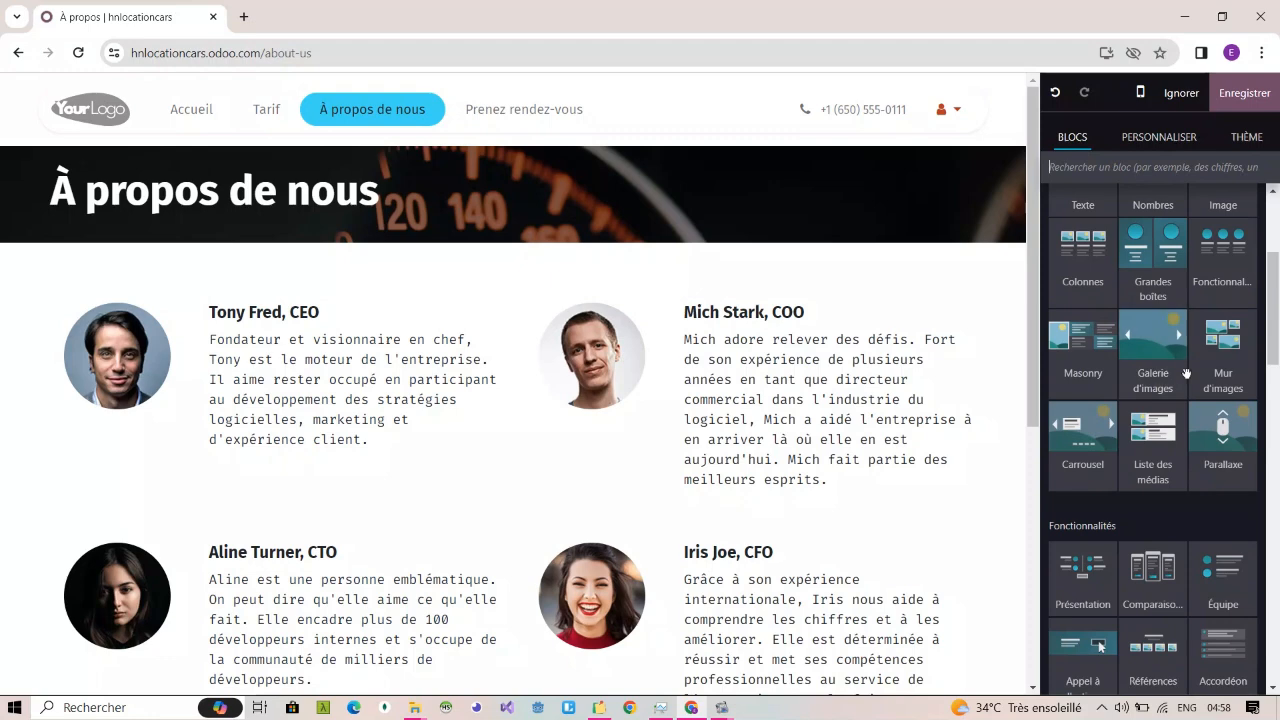
pyautogui.scroll(-5, 1186, 374)
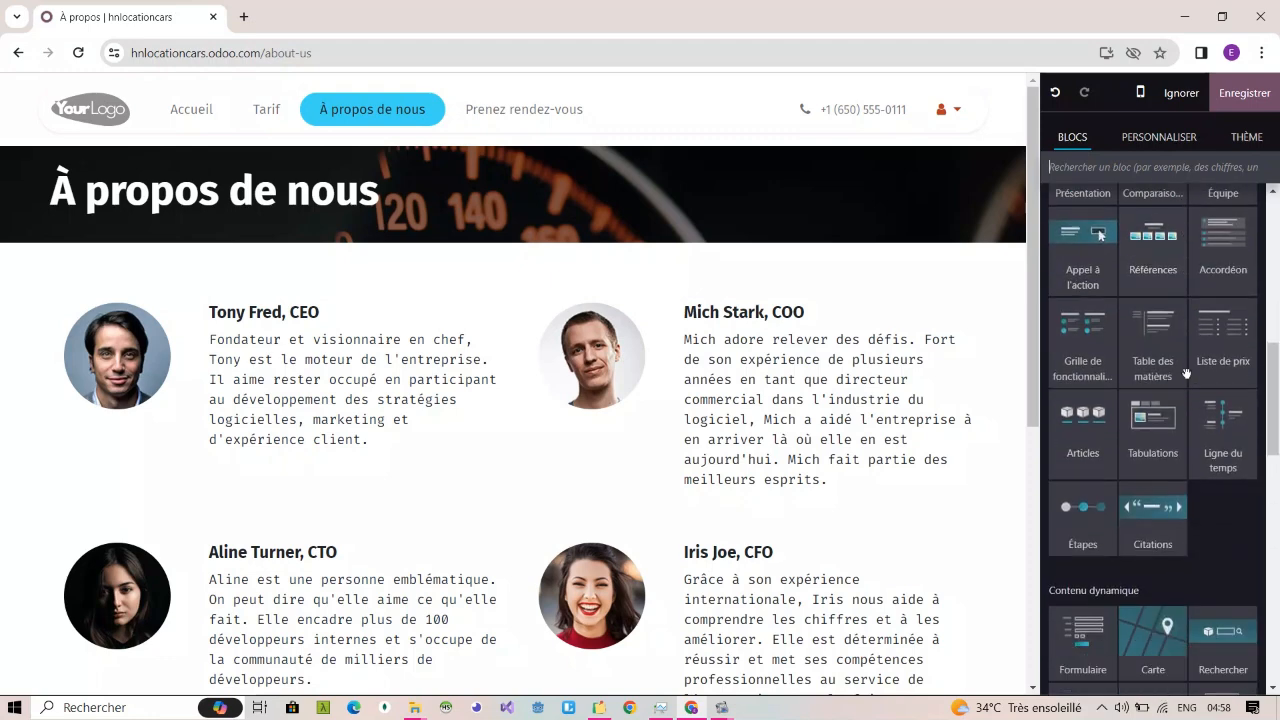
pyautogui.scroll(-2, 1186, 374)
pyautogui.moveTo(1222, 280); pyautogui.dragTo(720, 322)
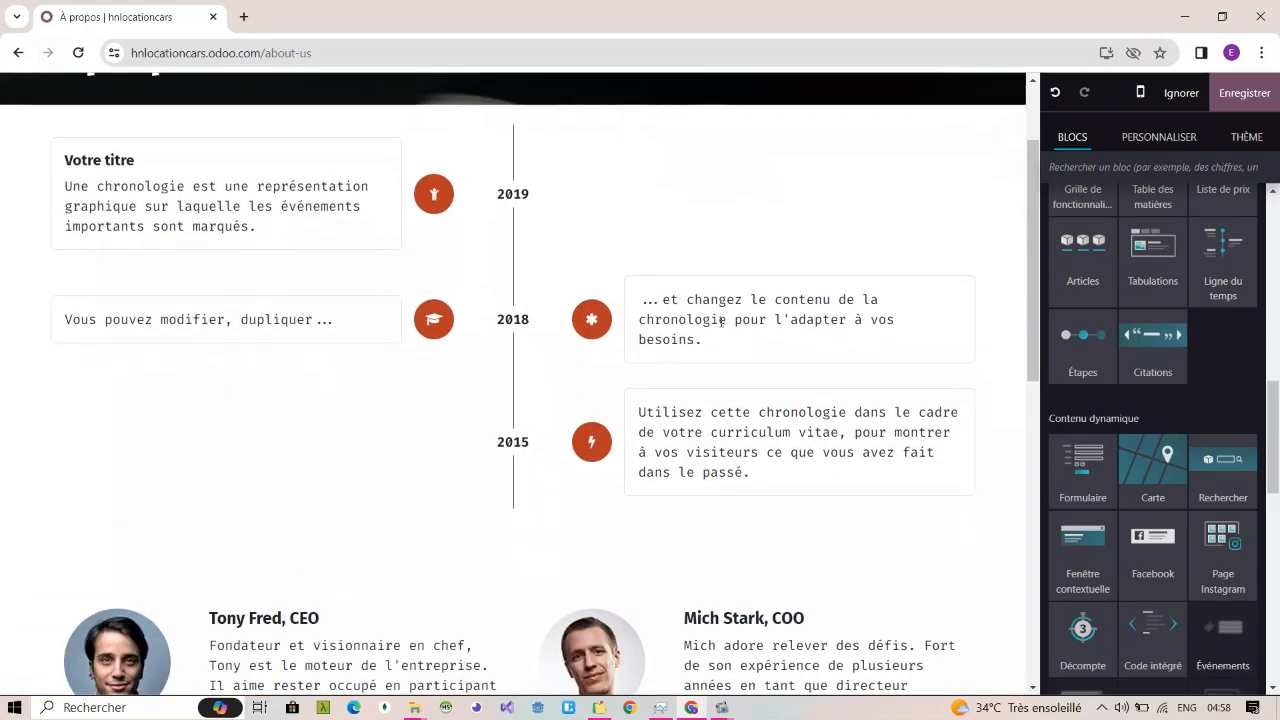
# Step: Replace the 2019 timeline card's title with "création de la boite", correcting the missing accent with the spelling suggestion
pyautogui.scroll(1, 721, 321)
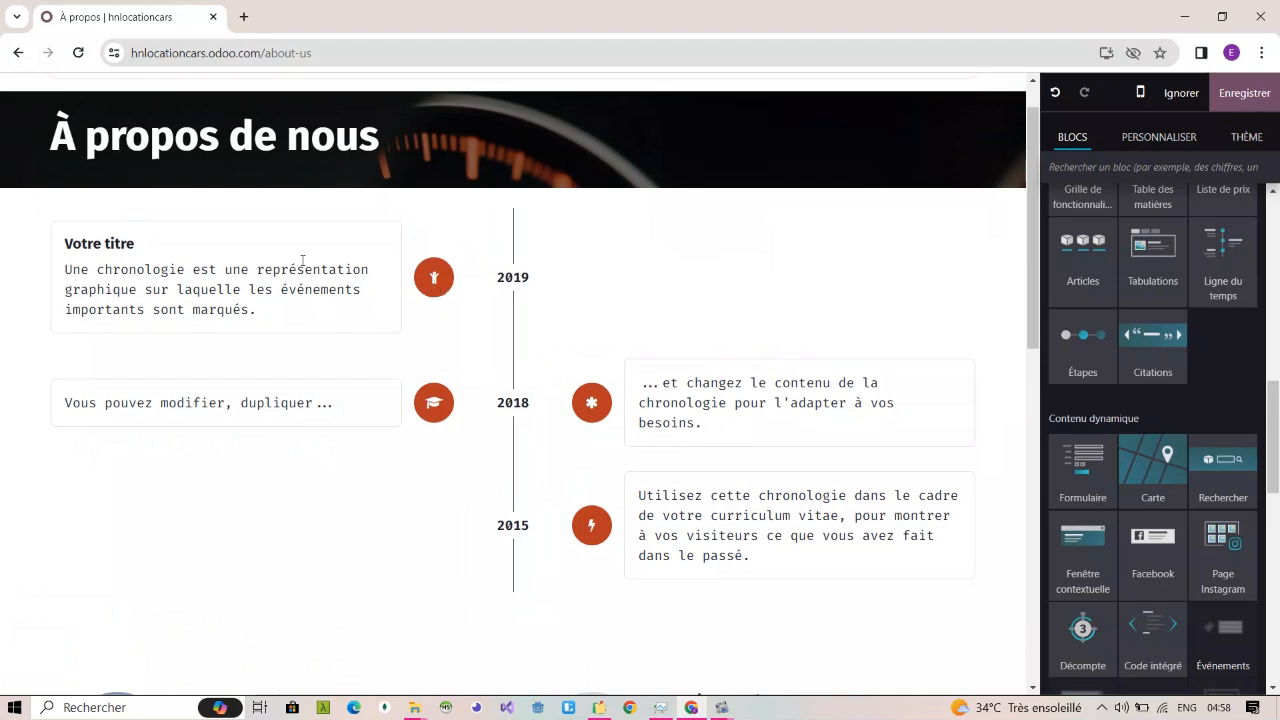
pyautogui.tripleClick(121, 248)
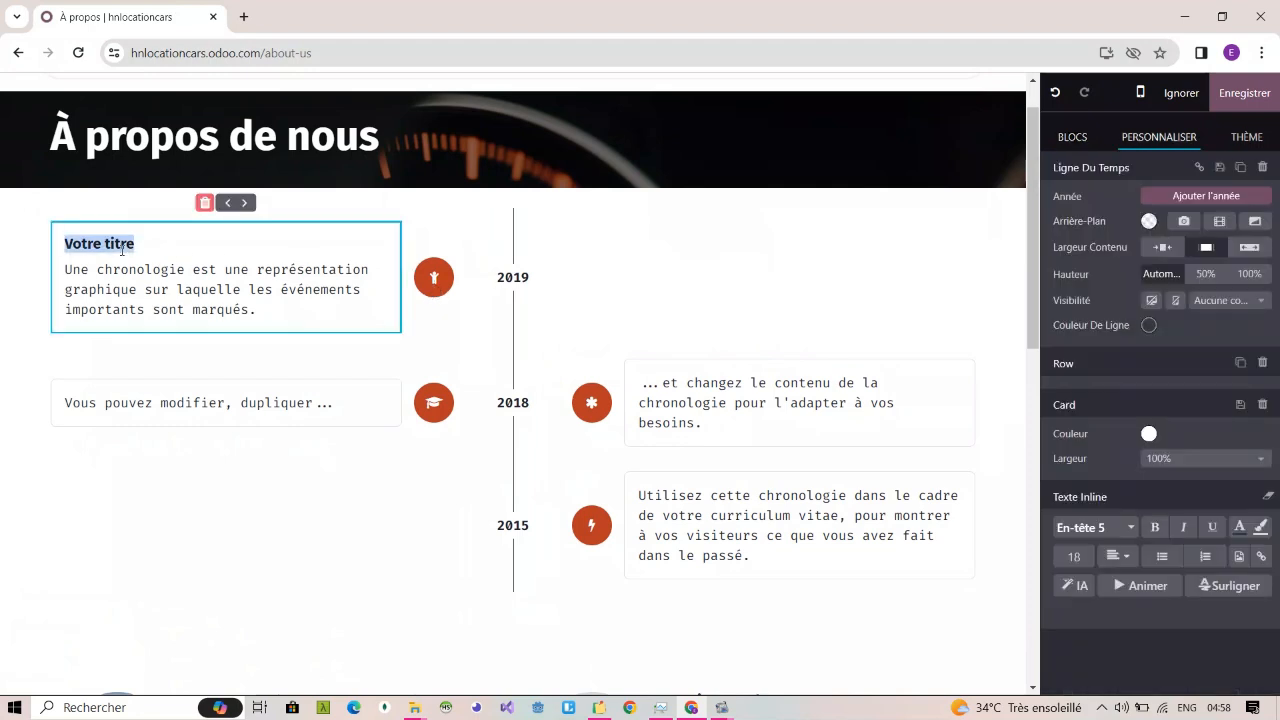
pyautogui.write('creation d')
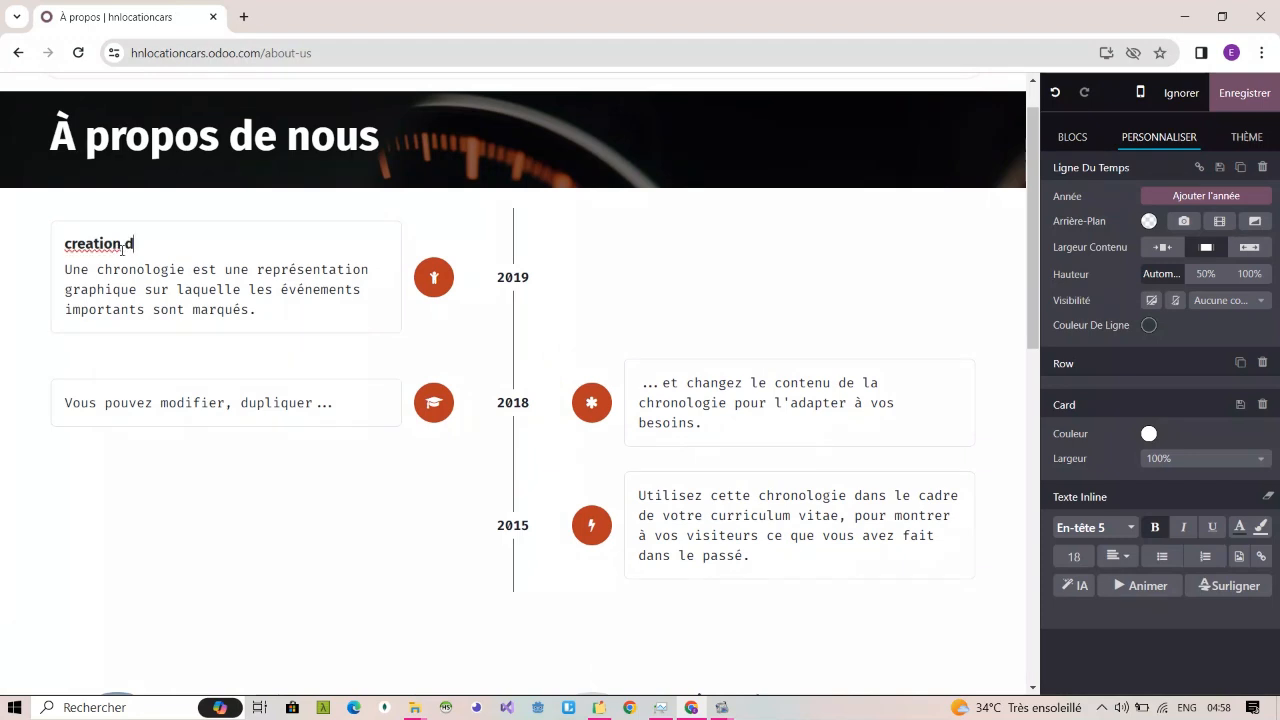
pyautogui.write('e la boite')
pyautogui.rightClick(94, 248)
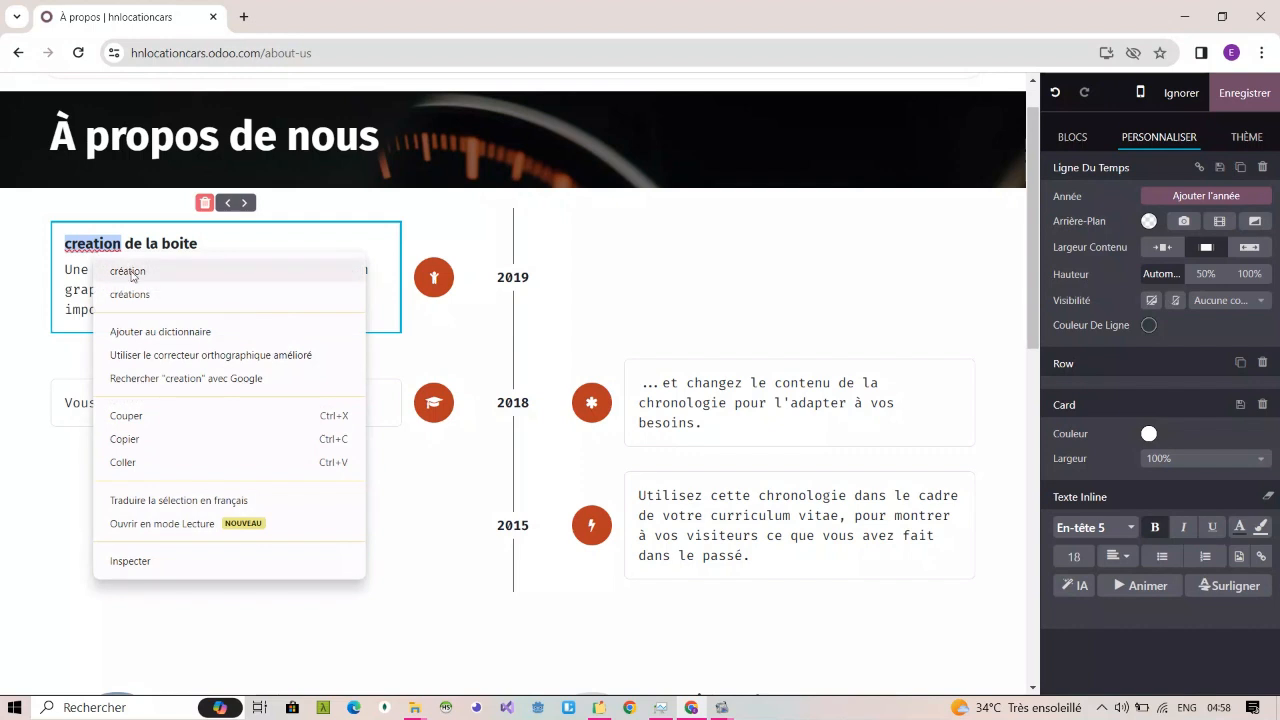
pyautogui.click(128, 271)
# Step: Replace the "Vous pouvez modifier, dupliquer..." text in the 2018 timeline card with "signer un partenariat"
pyautogui.tripleClick(179, 287)
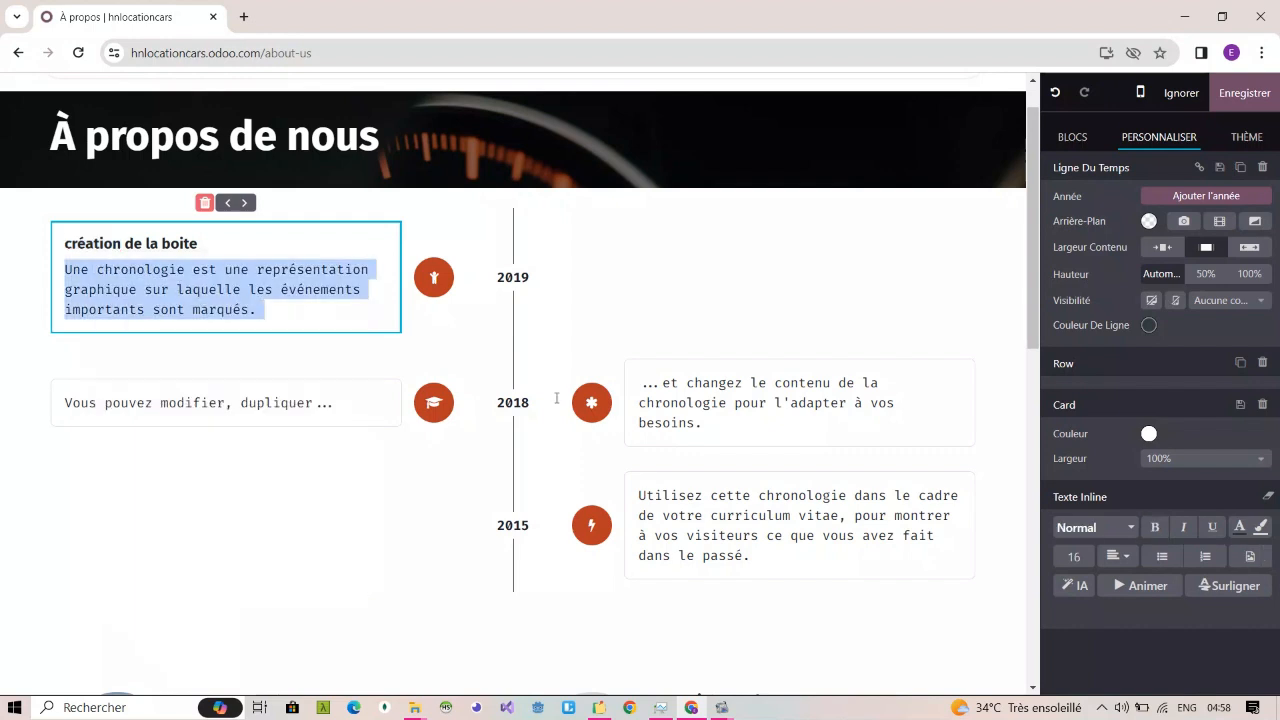
pyautogui.tripleClick(709, 399)
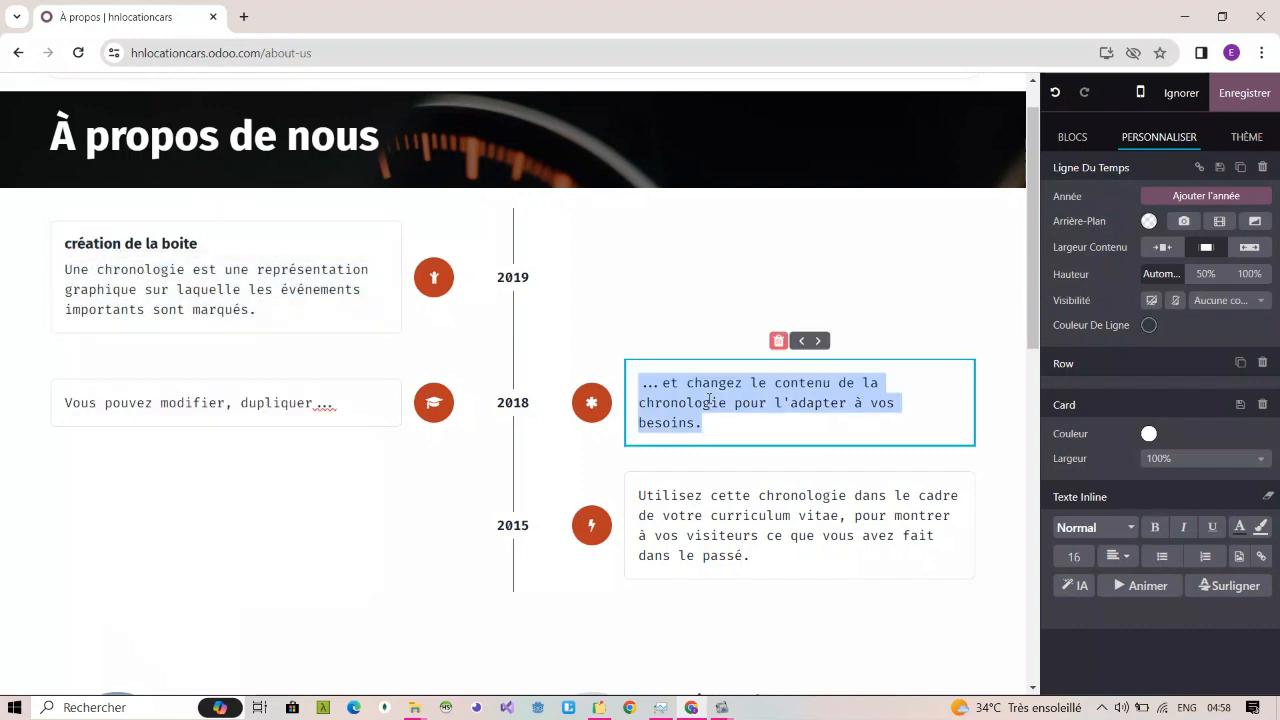
pyautogui.tripleClick(303, 402)
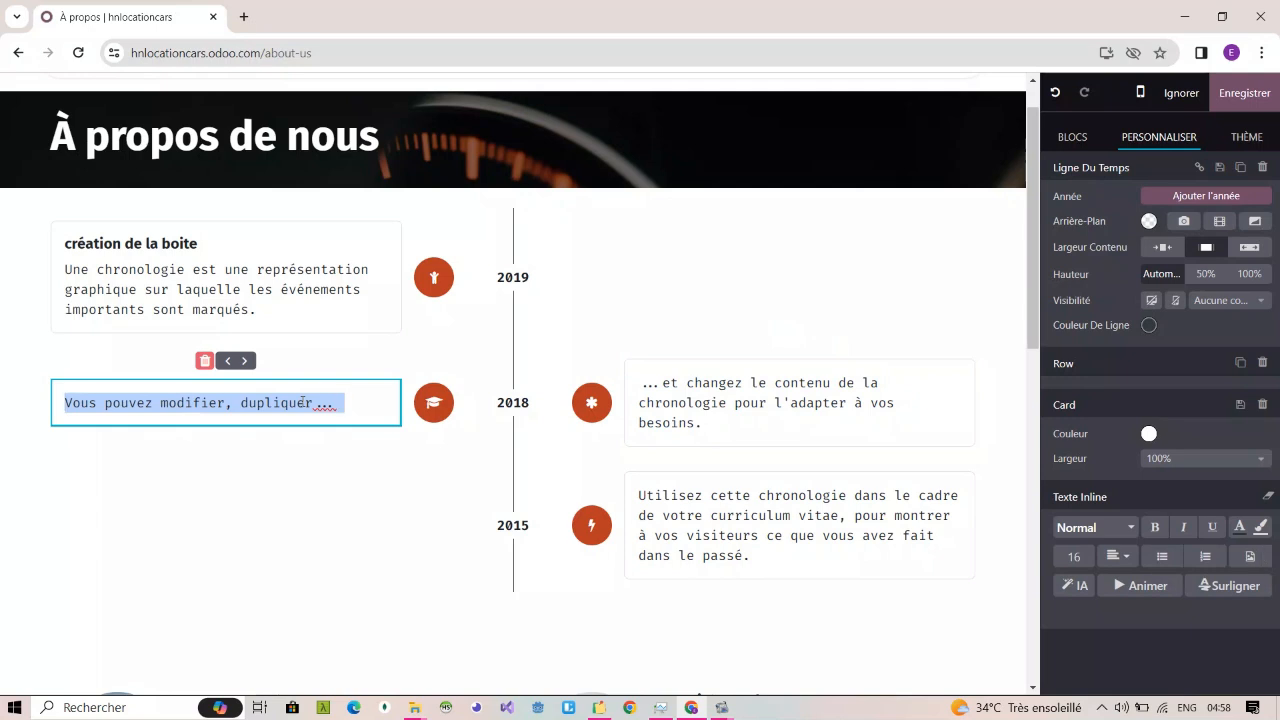
pyautogui.write('cih')
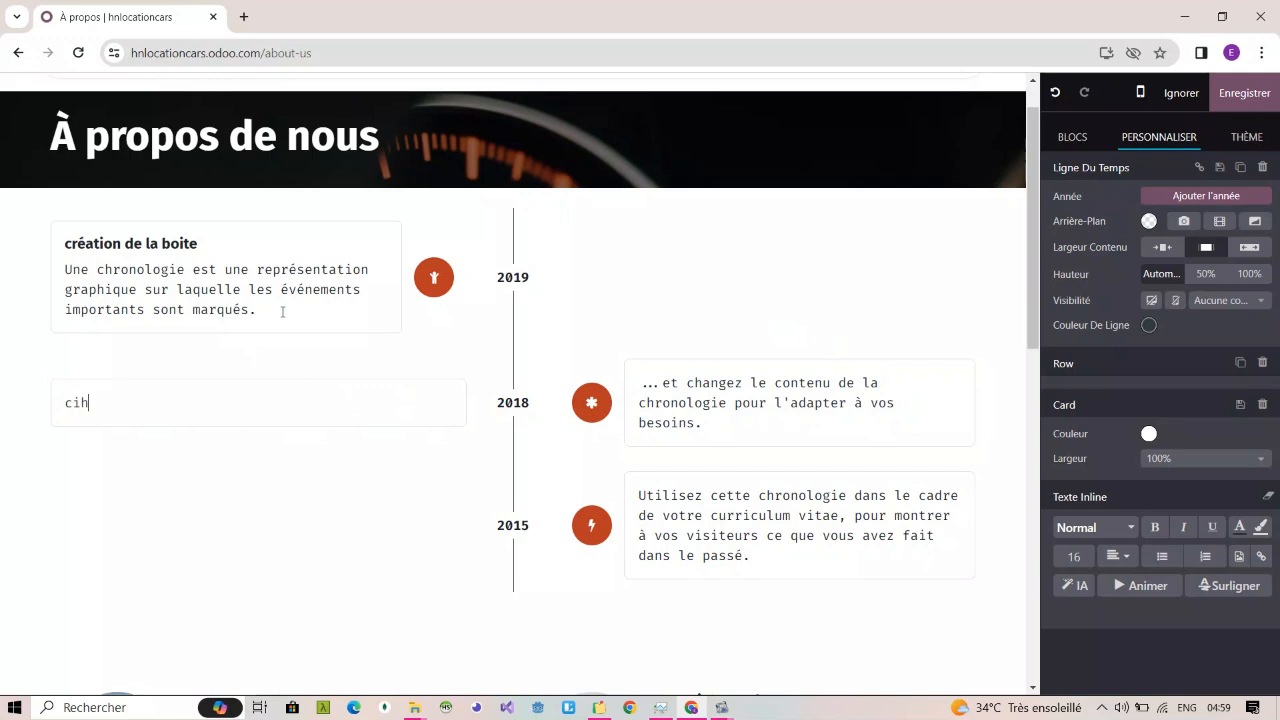
pyautogui.write('igner')
pyautogui.press('BackSpace')
pyautogui.press('BackSpace')
pyautogui.press('BackSpace')
pyautogui.press('BackSpace')
pyautogui.press('BackSpace')
pyautogui.press('BackSpace')
pyautogui.write('signer un par')
pyautogui.write('tnariat')
pyautogui.press('BackSpace')
pyautogui.press('BackSpace')
pyautogui.press('BackSpace')
pyautogui.press('BackSpace')
pyautogui.press('BackSpace')
pyautogui.press('BackSpace')
pyautogui.write('enariat')
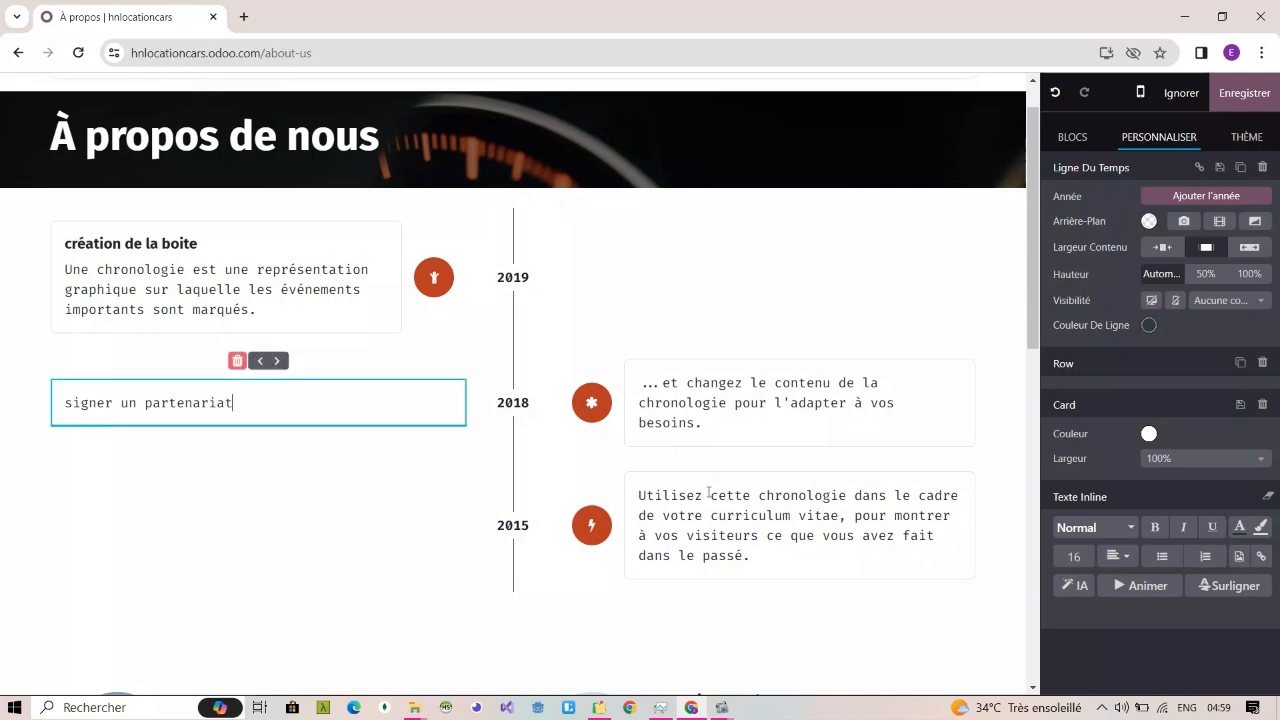
# Step: Replace the text of the 2015 timeline card with "creer une plateforme en ligne"
pyautogui.tripleClick(713, 512)
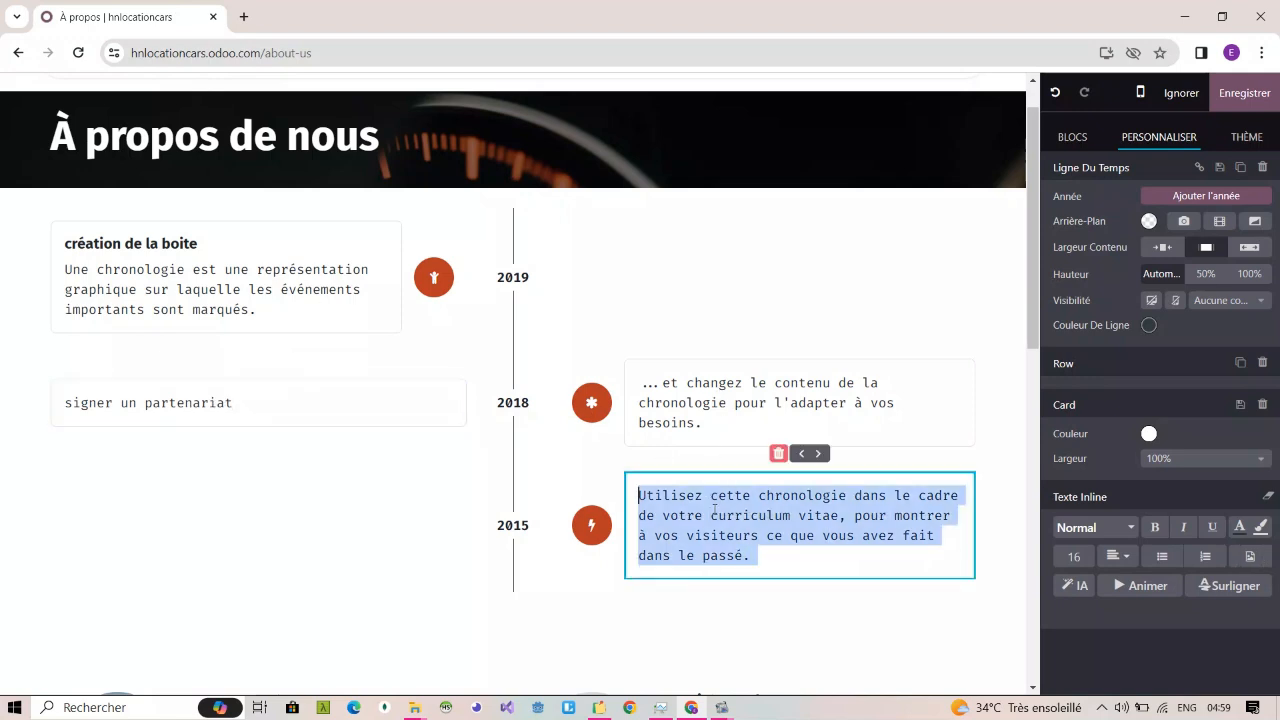
pyautogui.press('BackSpace')
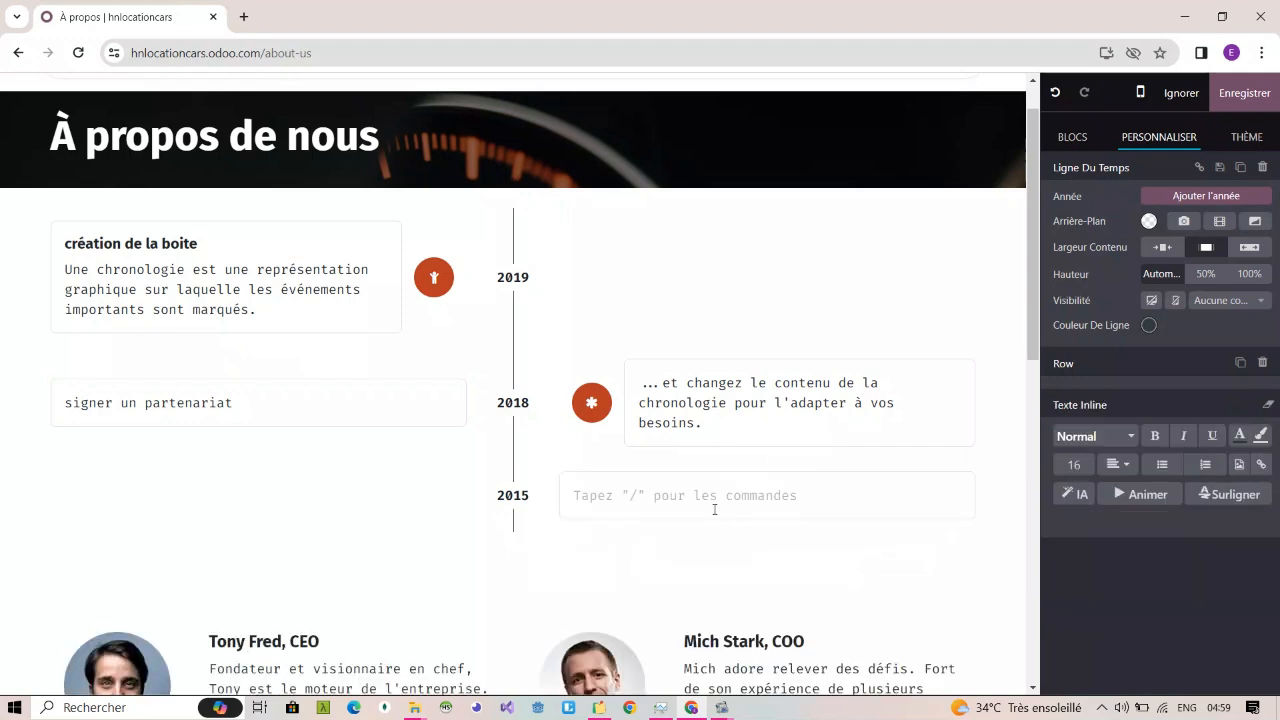
pyautogui.write('c')
pyautogui.press('BackSpace')
pyautogui.write('creer une plateform')
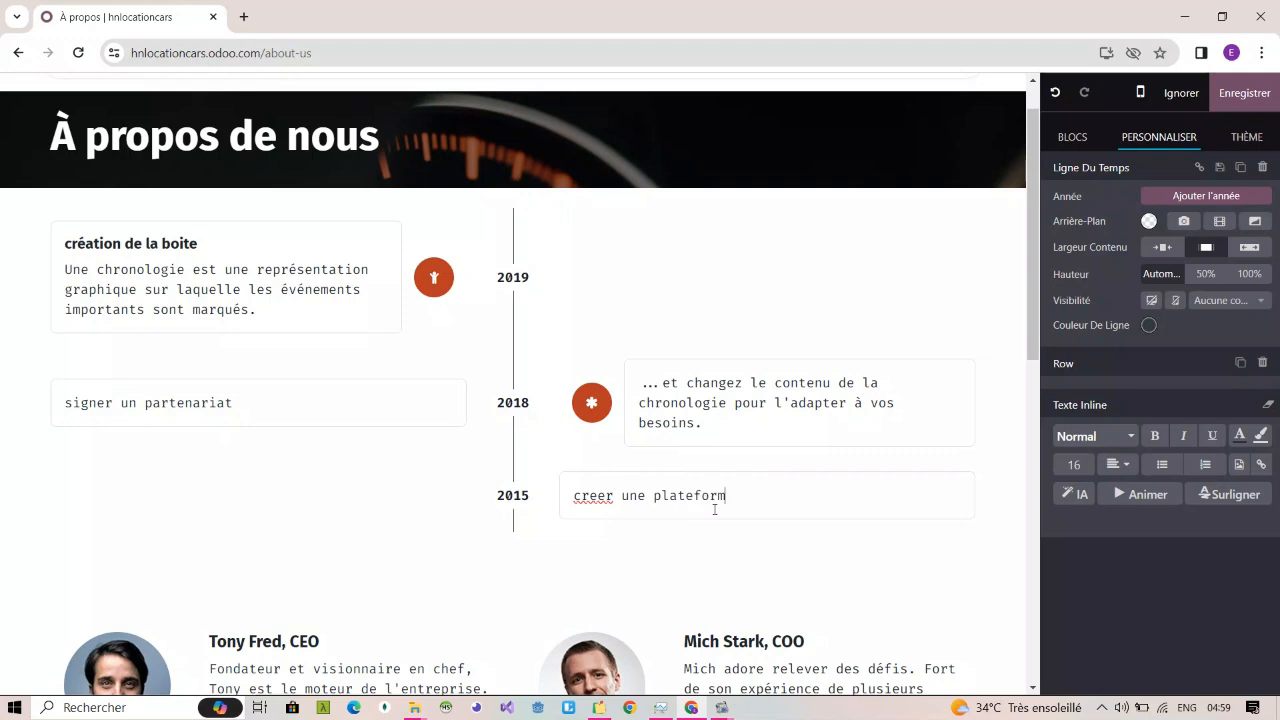
pyautogui.write('e en ligne')
# Step: Start a bulleted list under the 2015 card's text with the first item "deploiment sur odoo"
pyautogui.press('Return')
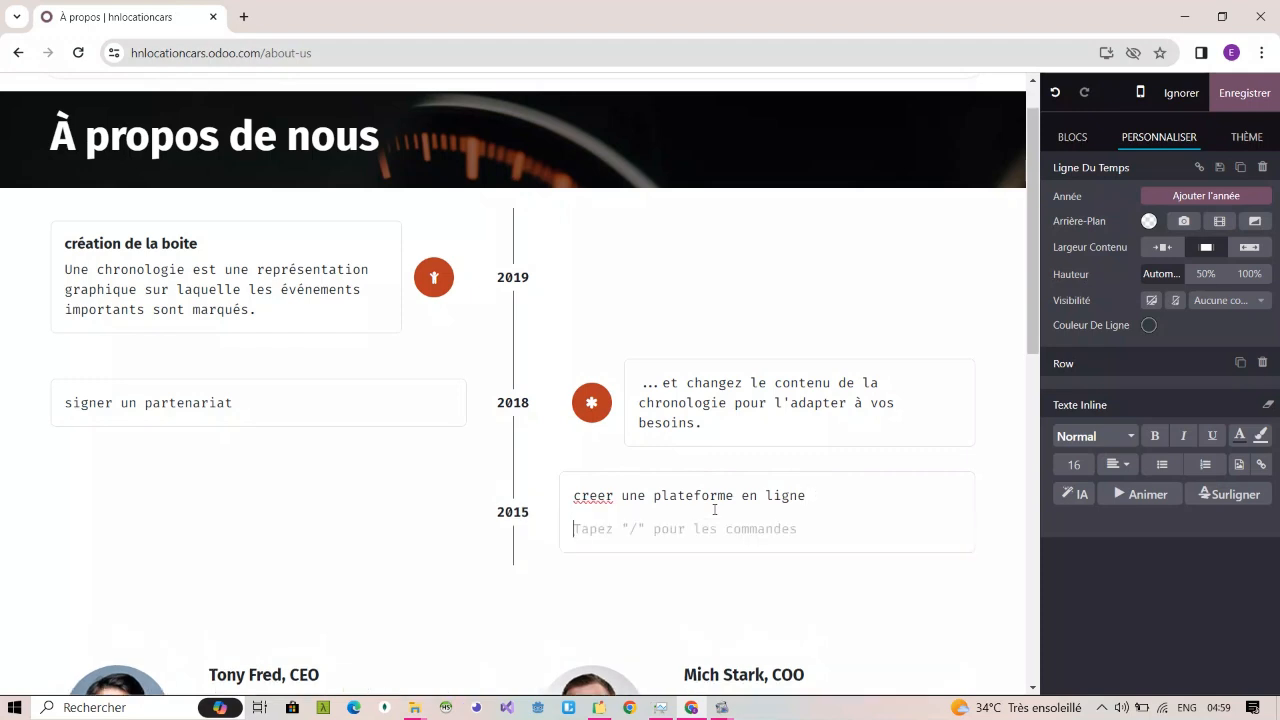
pyautogui.write('/')
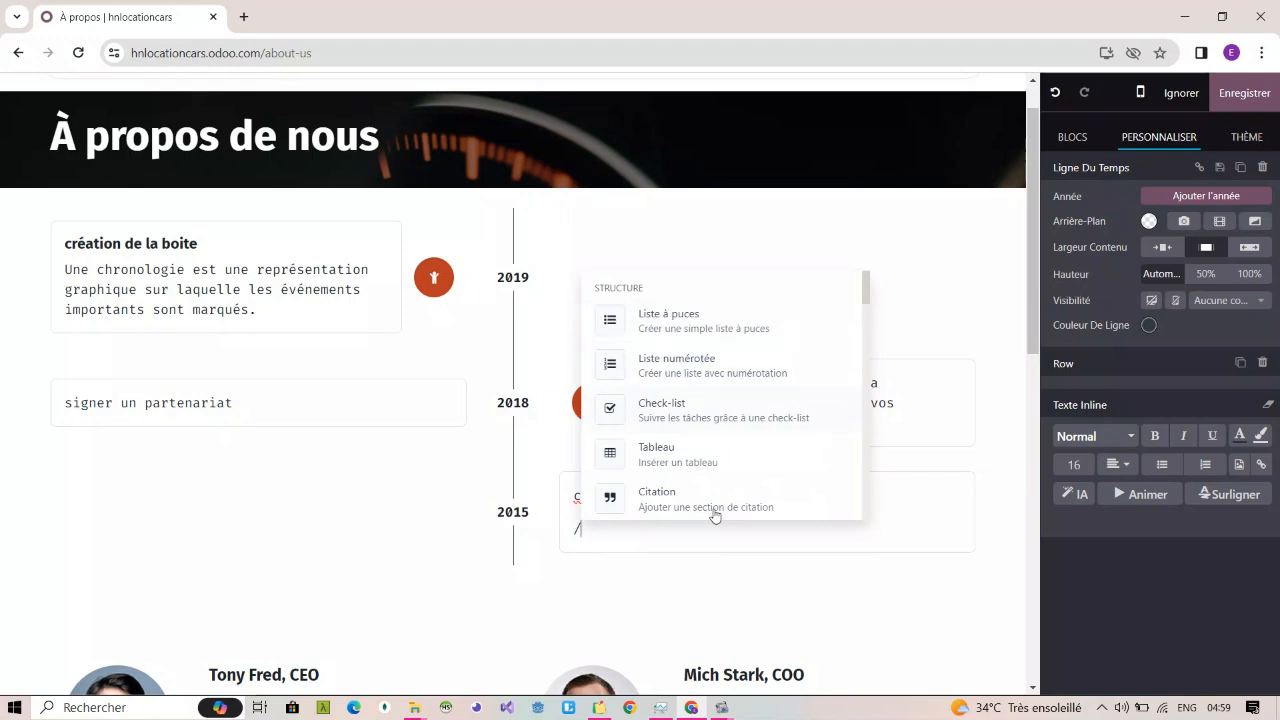
pyautogui.press('BackSpace')
pyautogui.write('/')
pyautogui.press('Return')
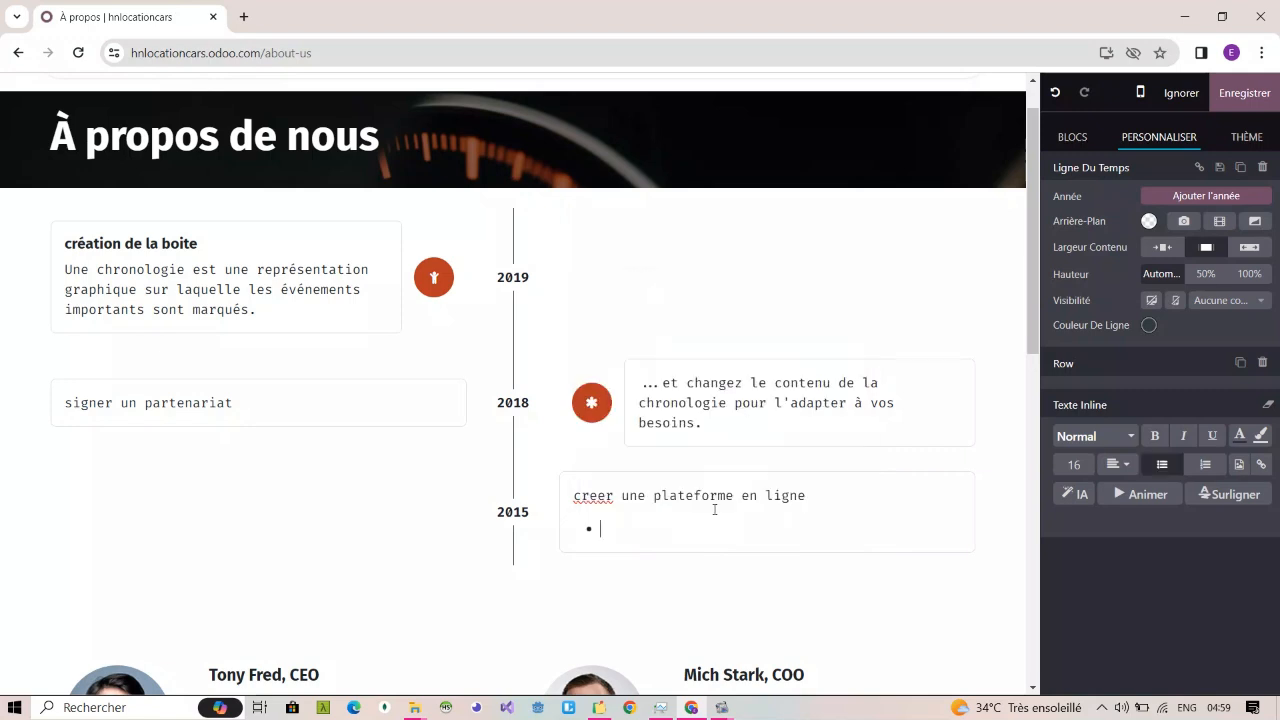
pyautogui.write('deploiment sur odoo')
pyautogui.press('Return')
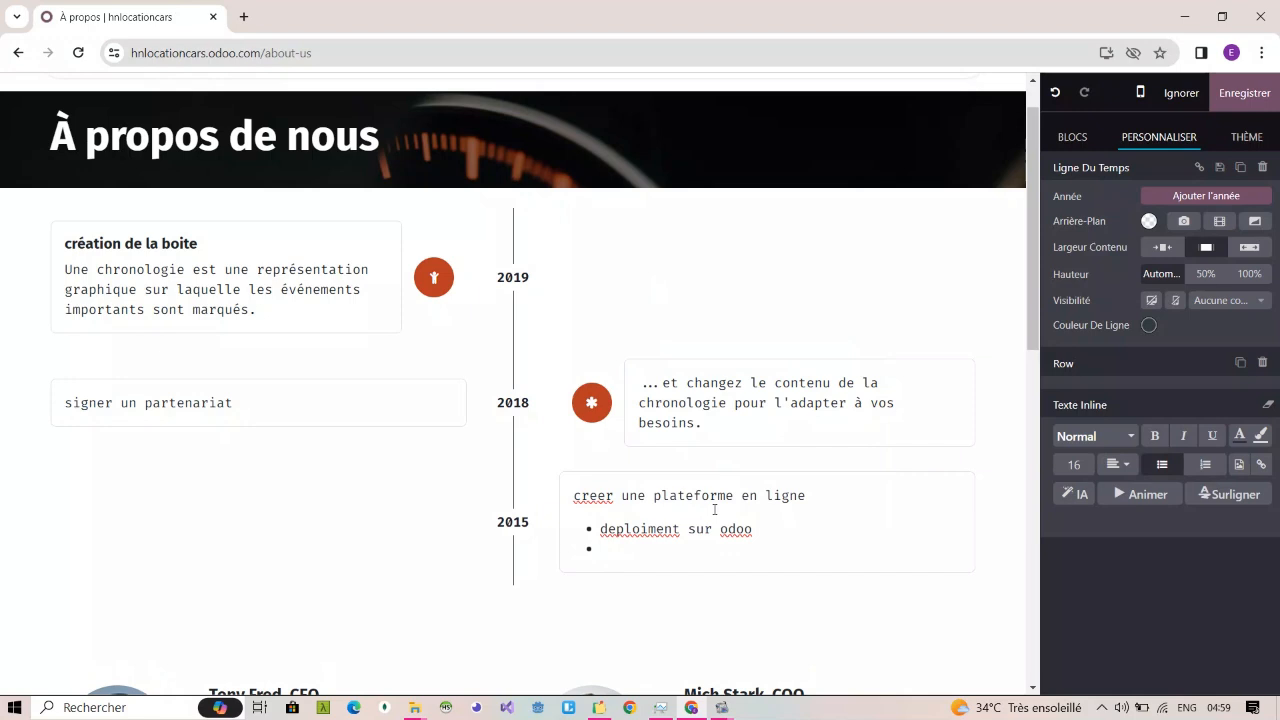
# Step: Add "hebergement du nom de domaine sur hostinger" as the second bullet in the 2015 card
pyautogui.write('hebergement du n')
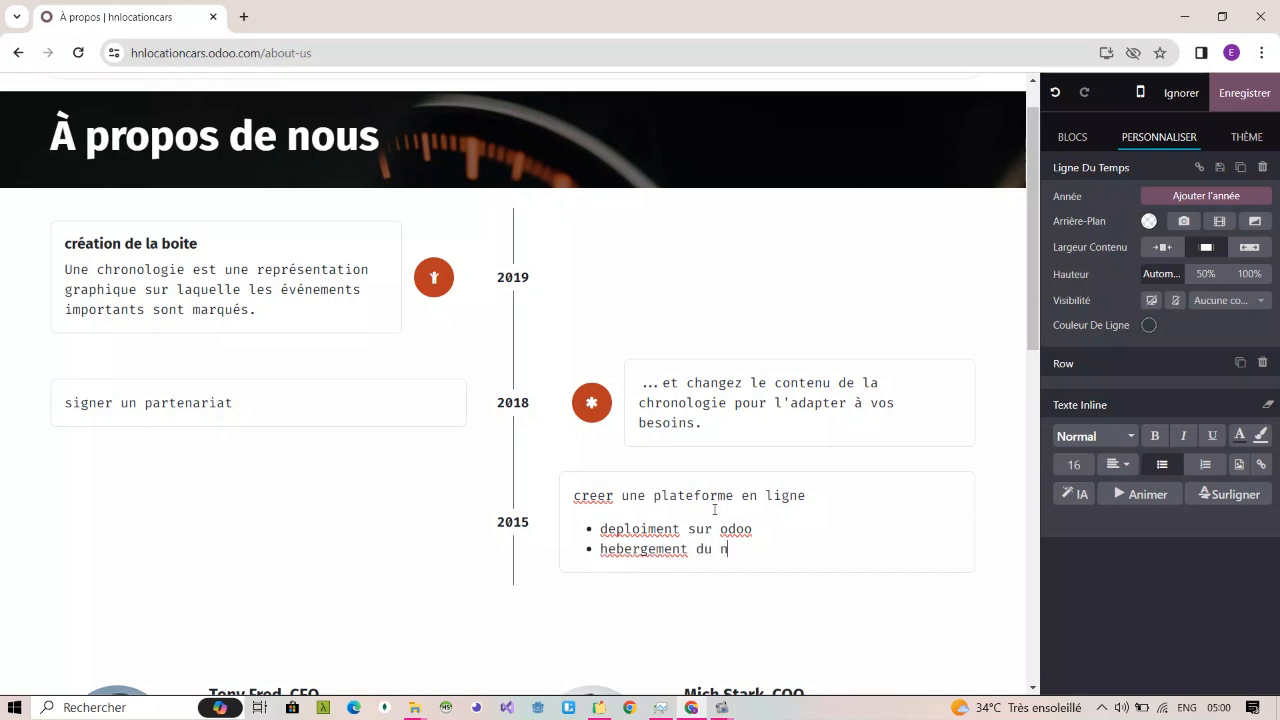
pyautogui.write('om de domain')
pyautogui.write('e sur ')
pyautogui.write('name')
pyautogui.press('BackSpace')
pyautogui.press('BackSpace')
pyautogui.press('BackSpace')
pyautogui.press('BackSpace')
pyautogui.write('h')
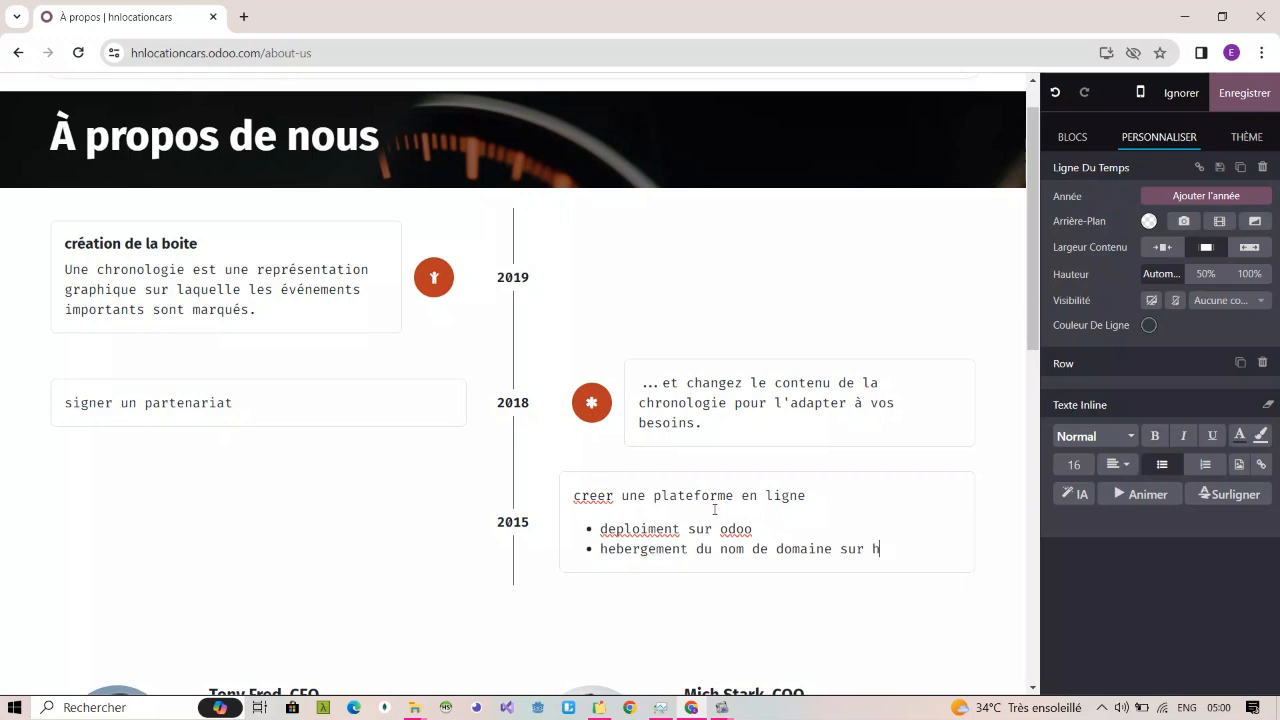
pyautogui.write('ostinger')
pyautogui.click(705, 607)
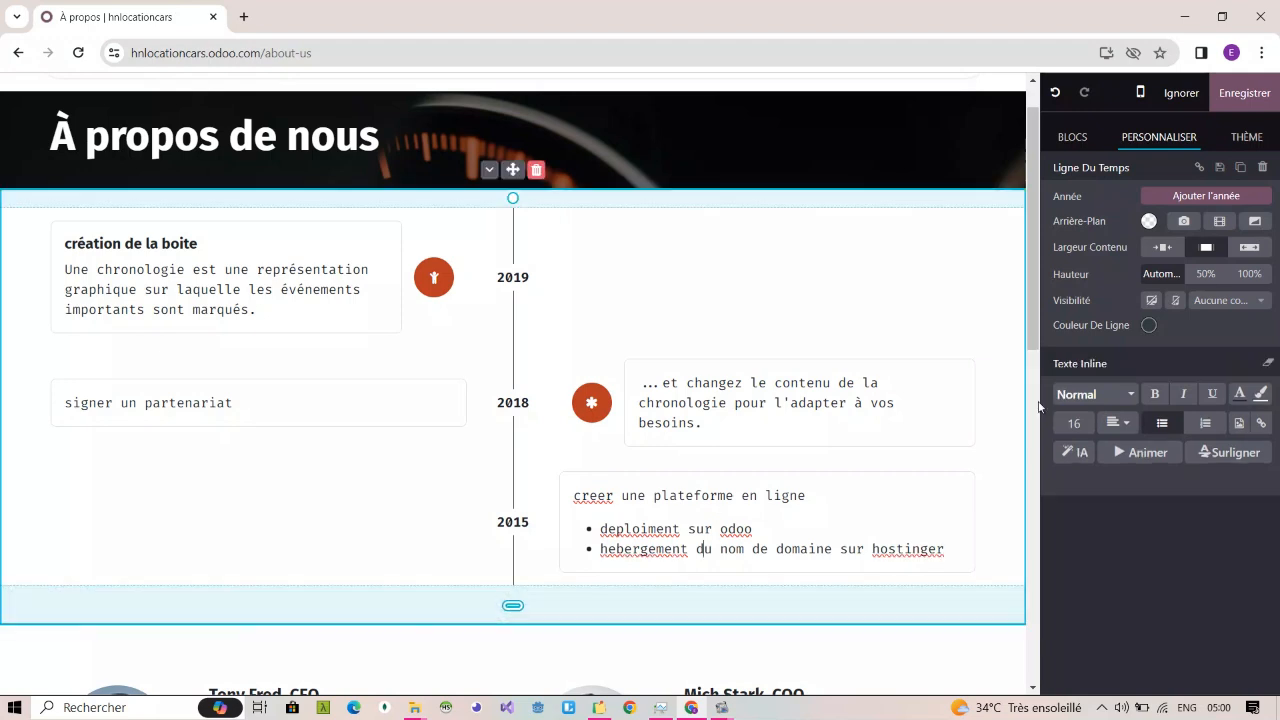
# Step: Add a "Titre" block between the banner and the timeline reading "histoire de la boite", and remove its bottom spacing
pyautogui.scroll(-2, 1025, 317)
pyautogui.scroll(-3, 1040, 455)
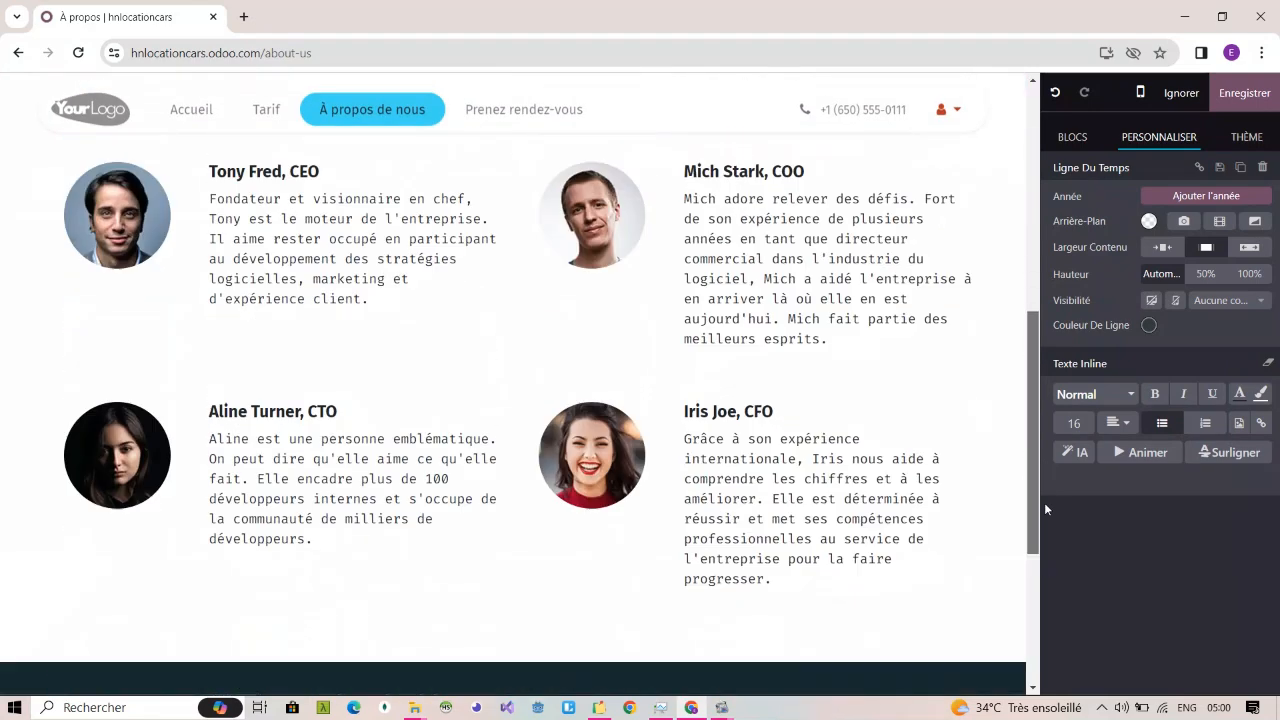
pyautogui.scroll(5, 1045, 501)
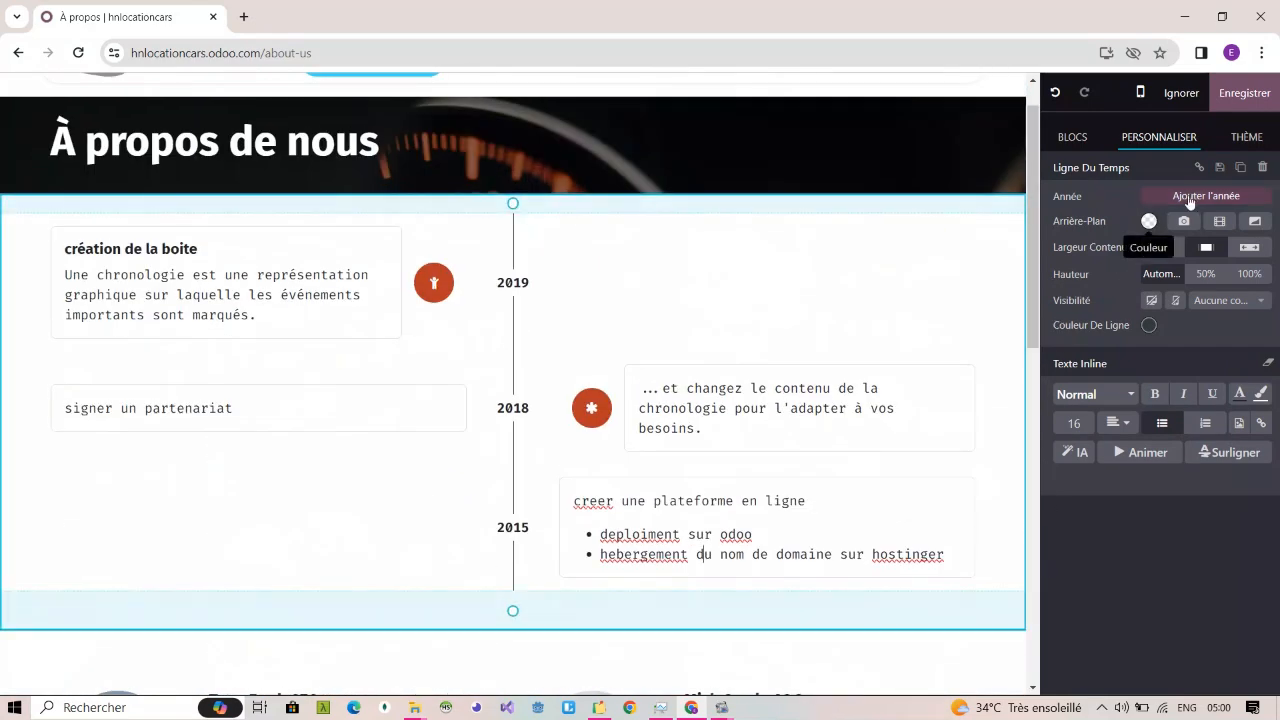
pyautogui.click(1073, 138)
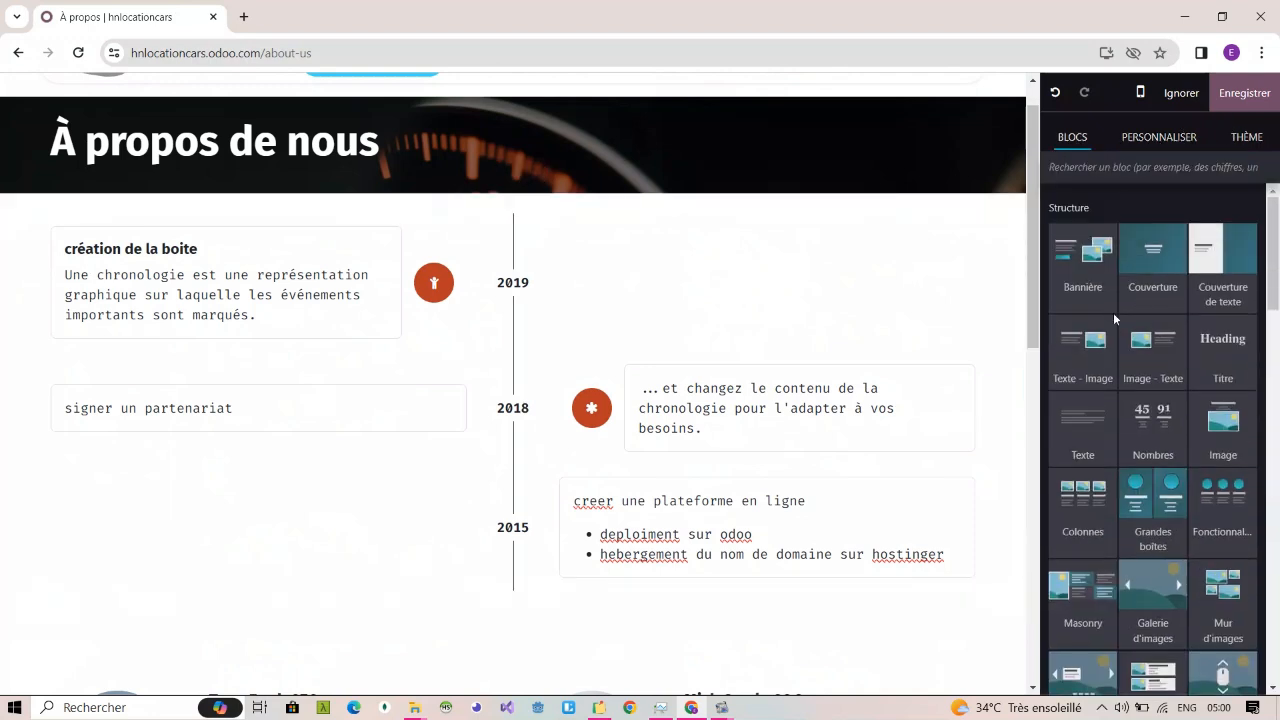
pyautogui.click(1118, 170)
pyautogui.write('tit')
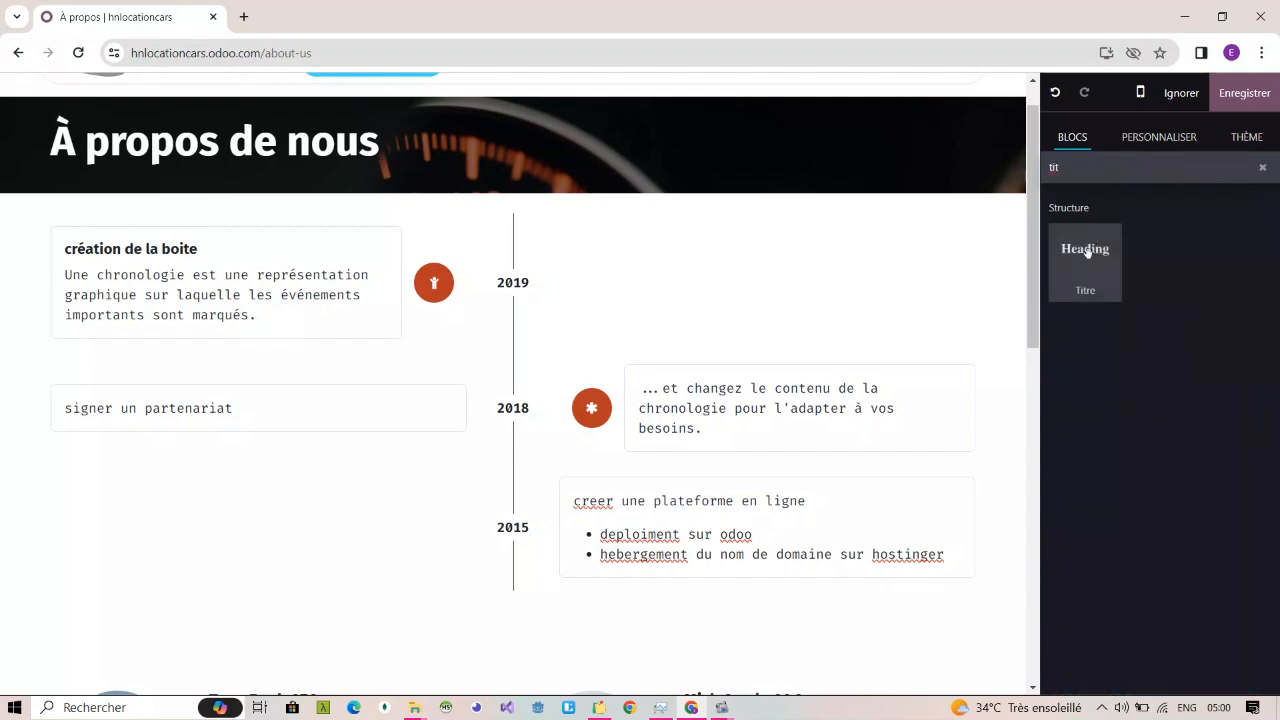
pyautogui.moveTo(1087, 251); pyautogui.dragTo(608, 247)
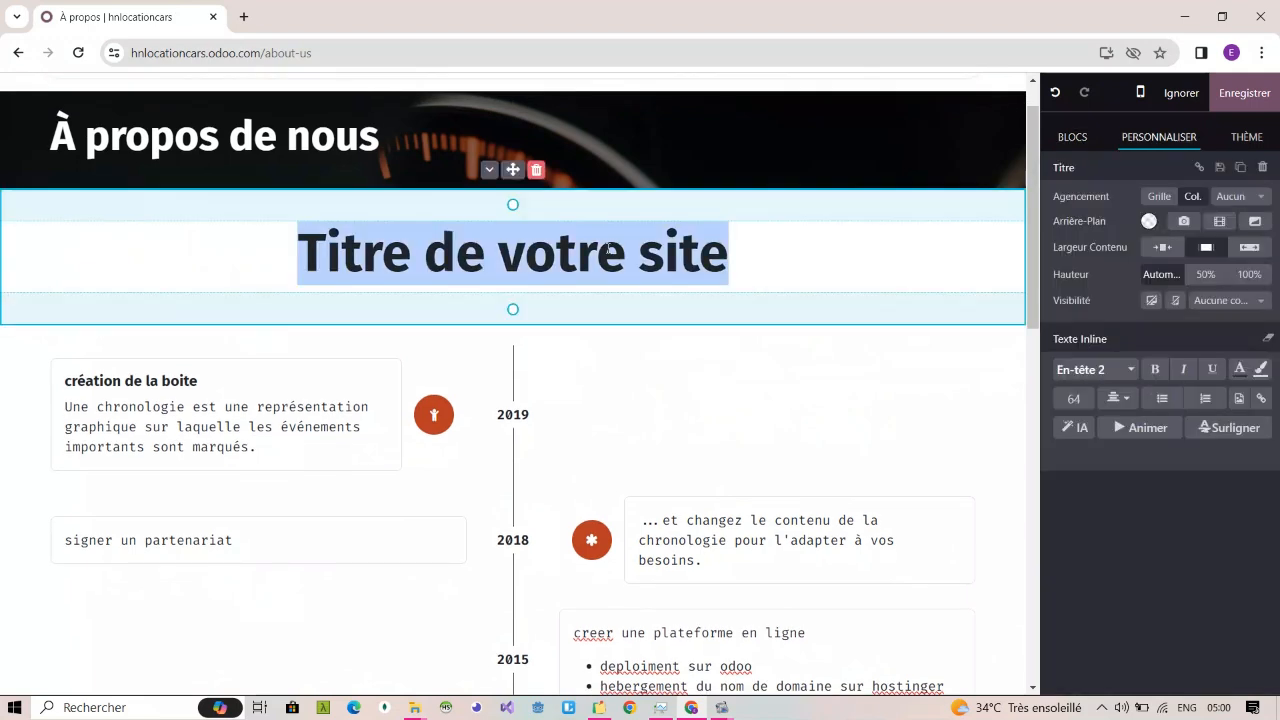
pyautogui.write('histoire de')
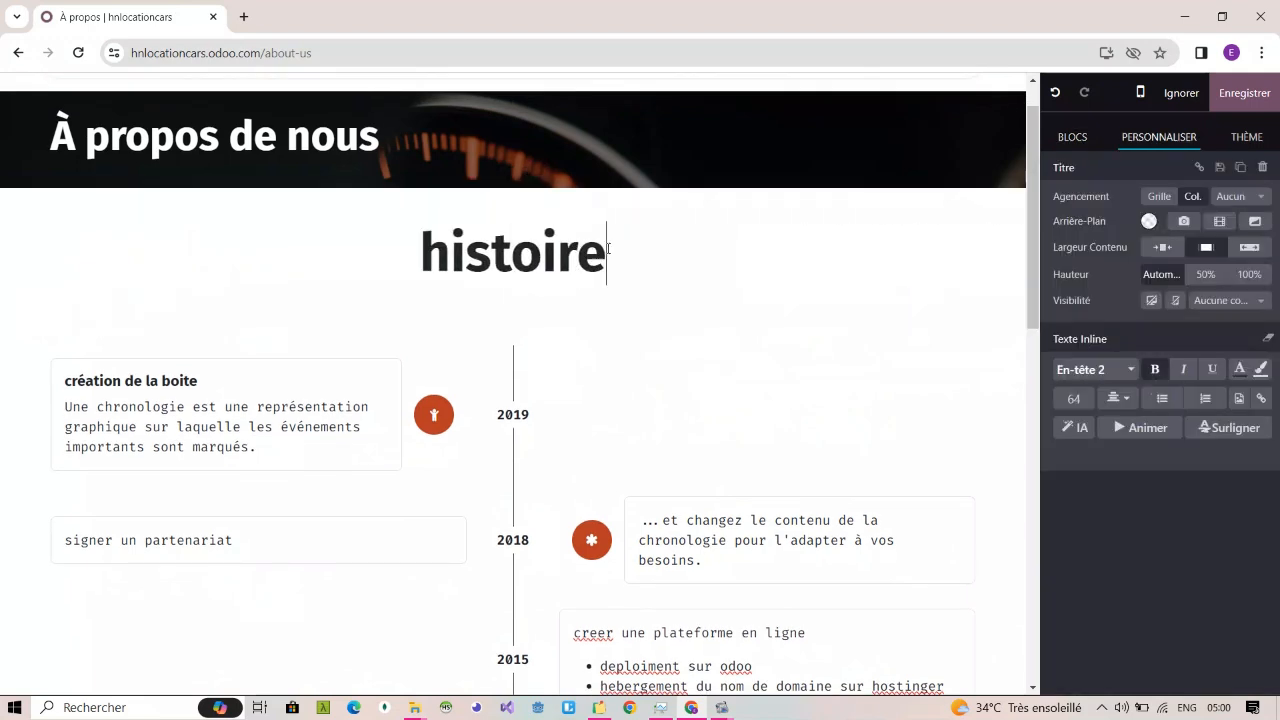
pyautogui.write('boite')
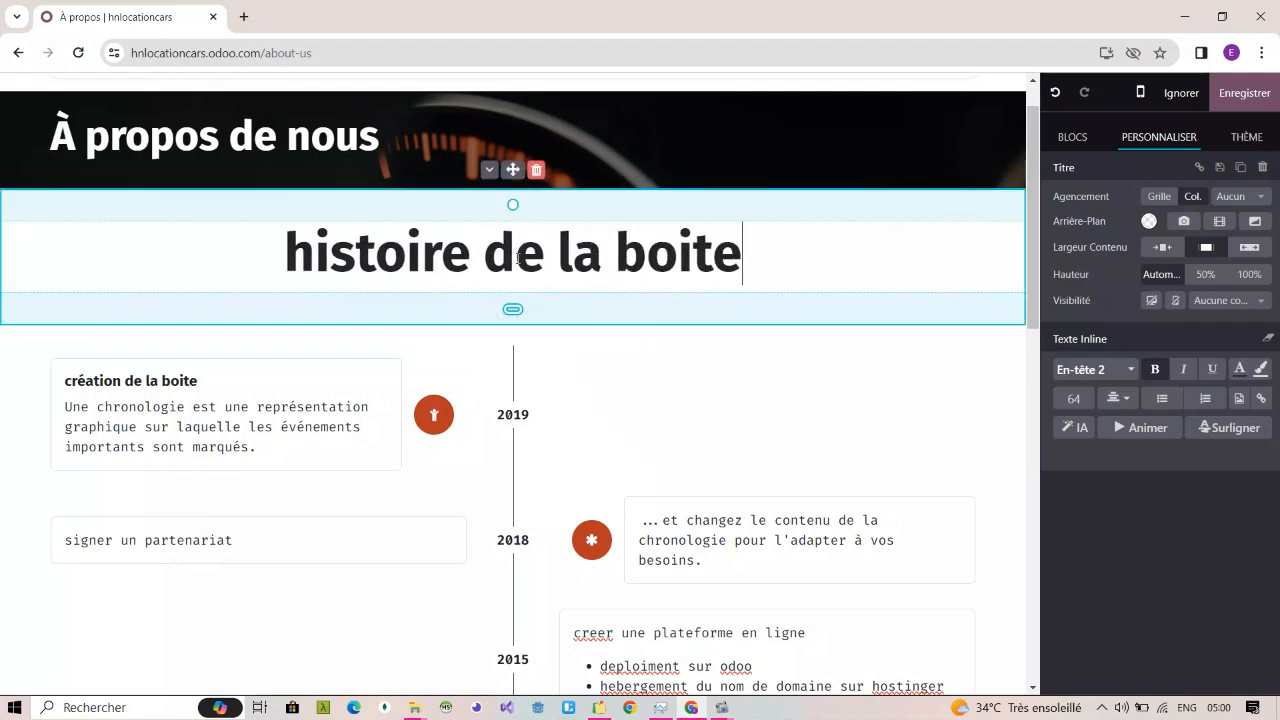
pyautogui.moveTo(514, 309); pyautogui.dragTo(524, 284)
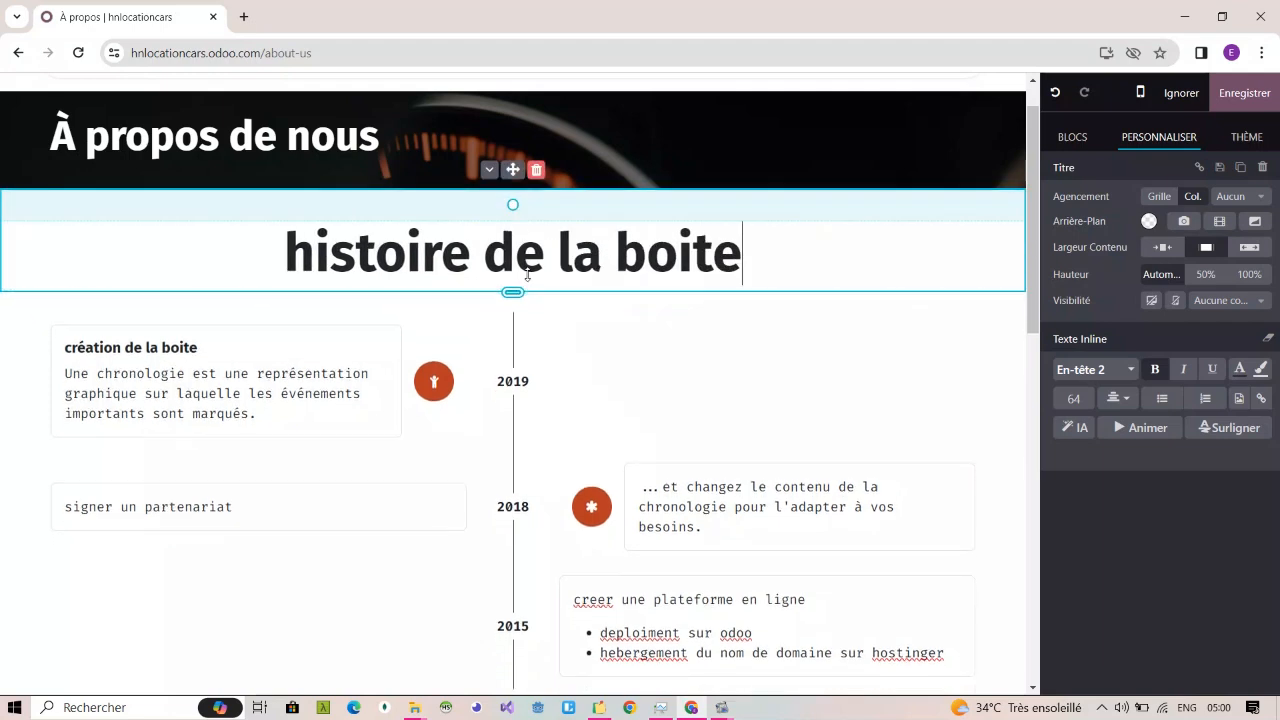
# Step: Add another "Titre" block between the timeline and the team section
pyautogui.scroll(-10, 594, 470)
pyautogui.scroll(2, 596, 473)
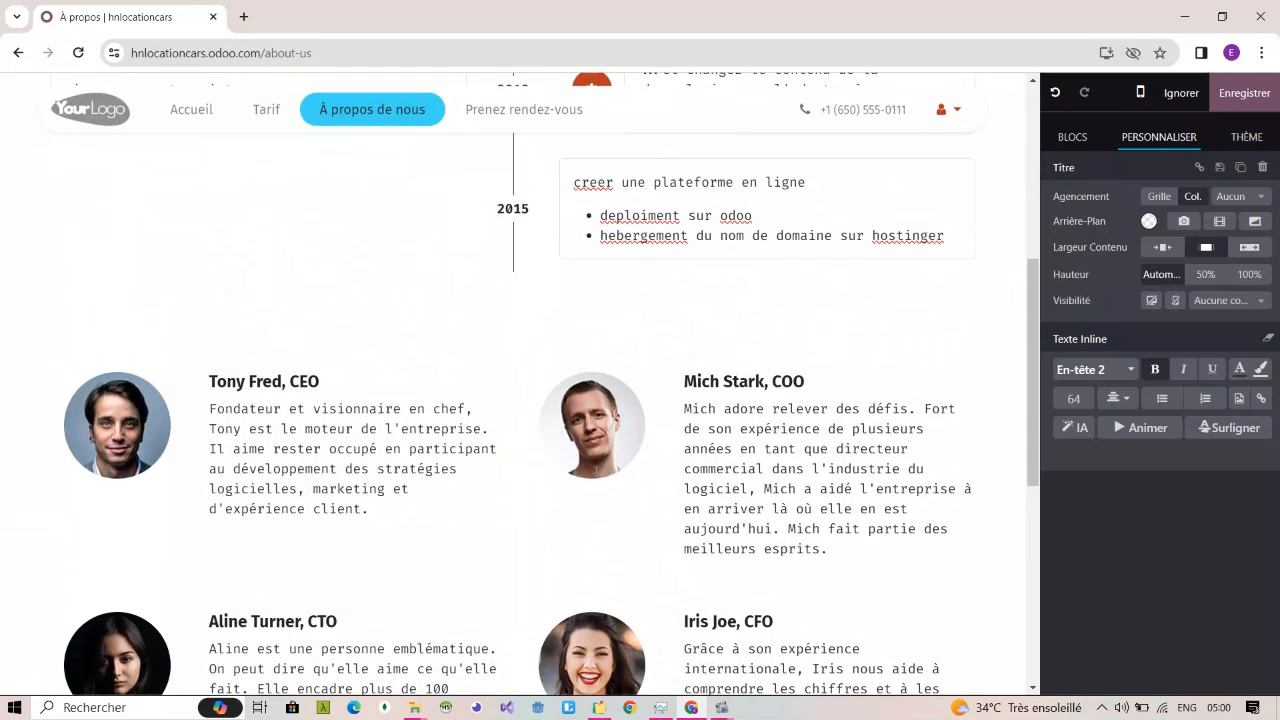
pyautogui.click(1074, 139)
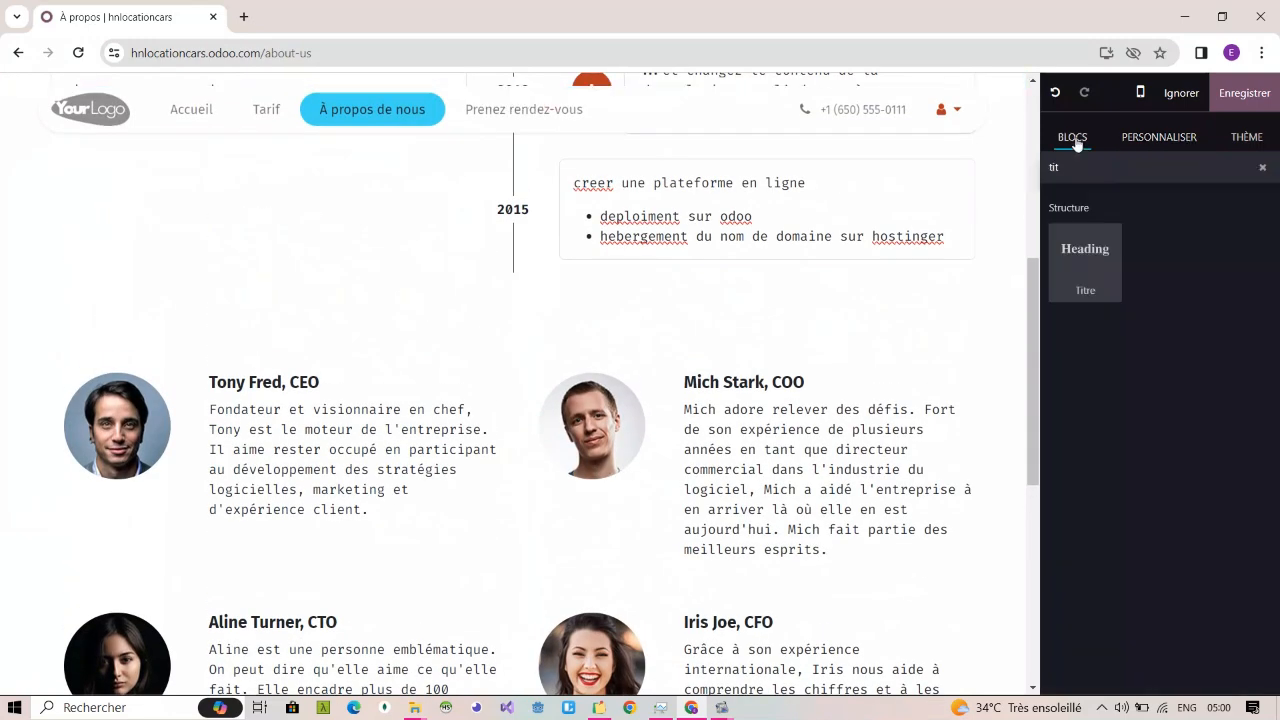
pyautogui.moveTo(741, 298); pyautogui.dragTo(632, 249)
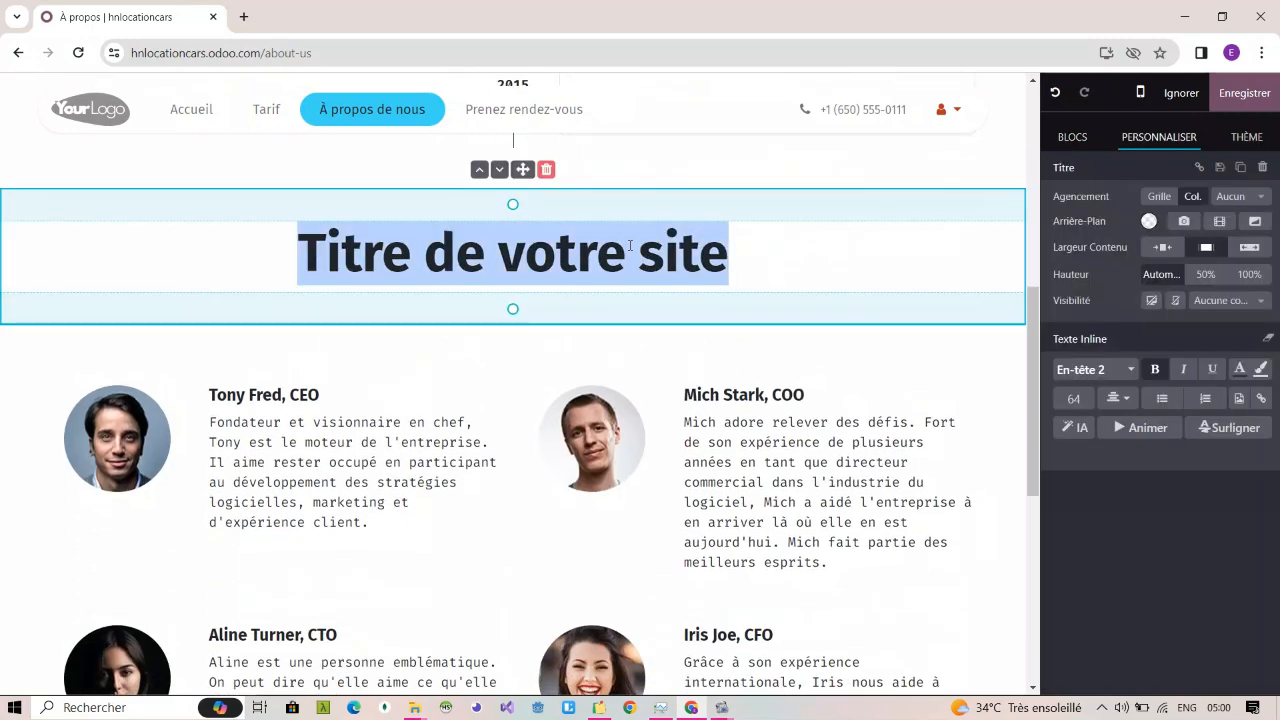
pyautogui.write('nout')
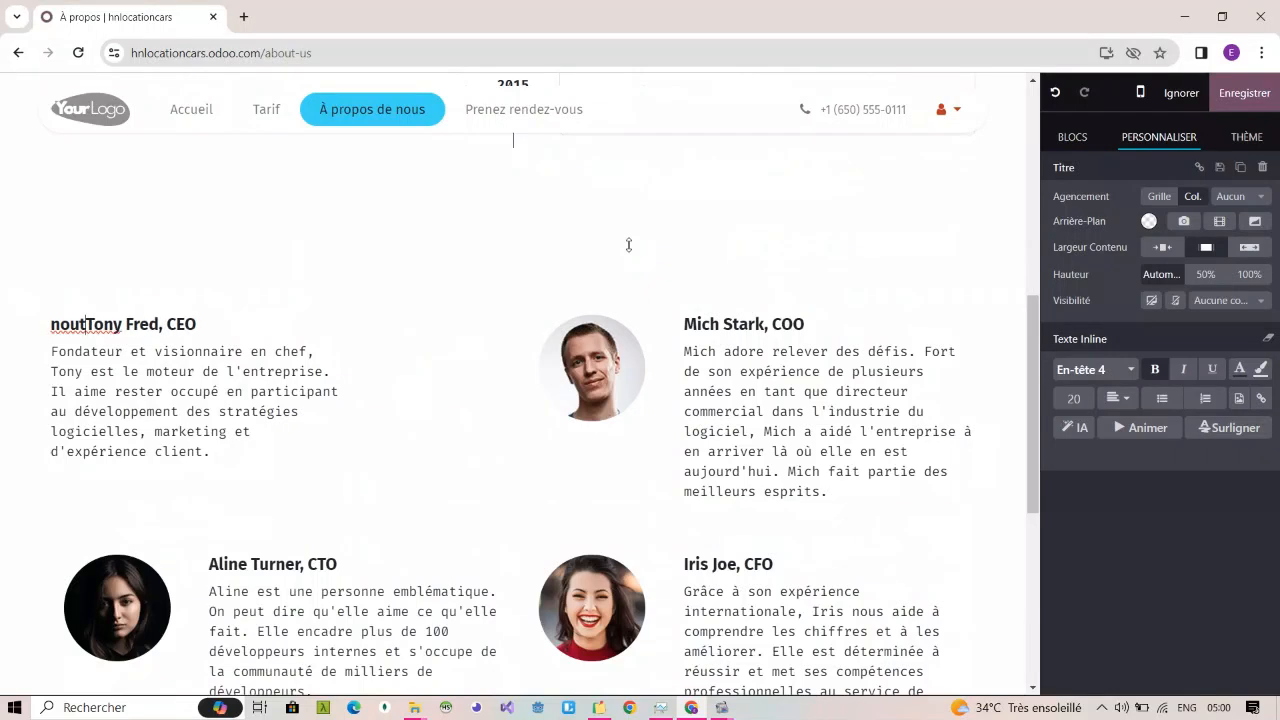
pyautogui.hotkey('ctrl', 'z')
pyautogui.hotkey('ctrl', 'z')
pyautogui.hotkey('ctrl', 'z')
pyautogui.hotkey('ctrl', 'z')
pyautogui.hotkey('ctrl', 'z')
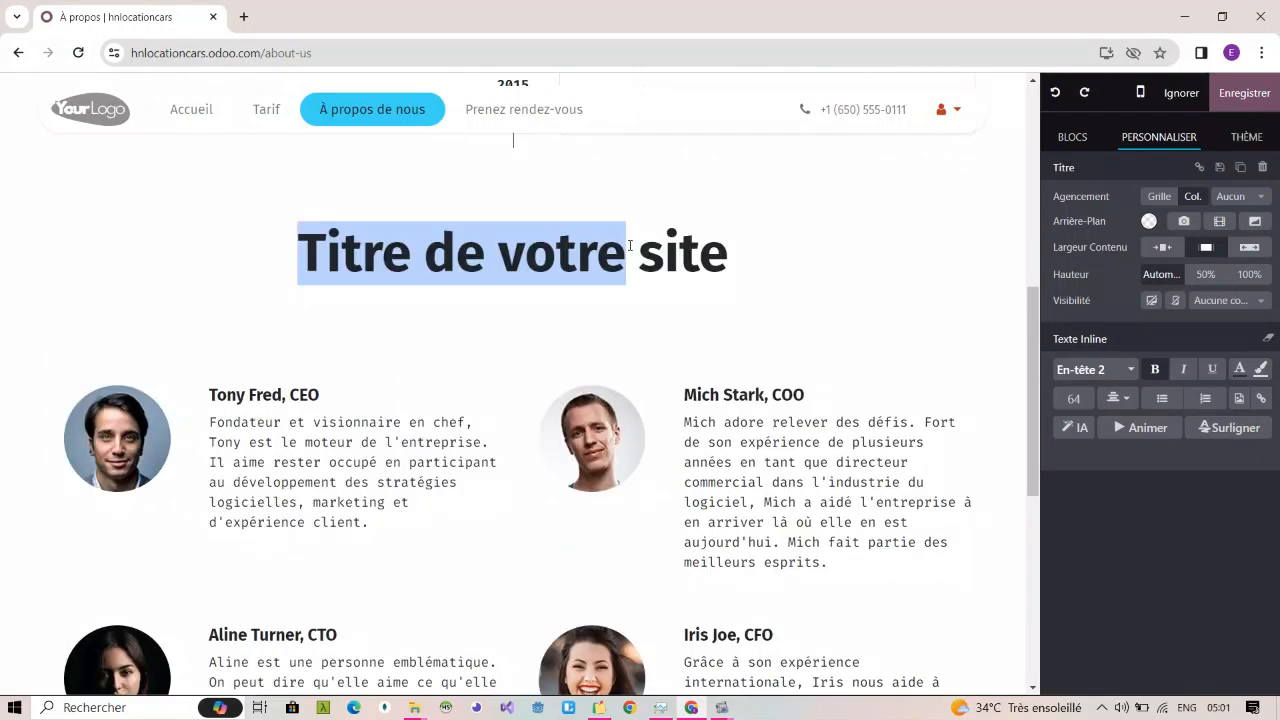
# Step: Replace the placeholder text of the title above the team section with "Notre Team"
pyautogui.press('BackSpace')
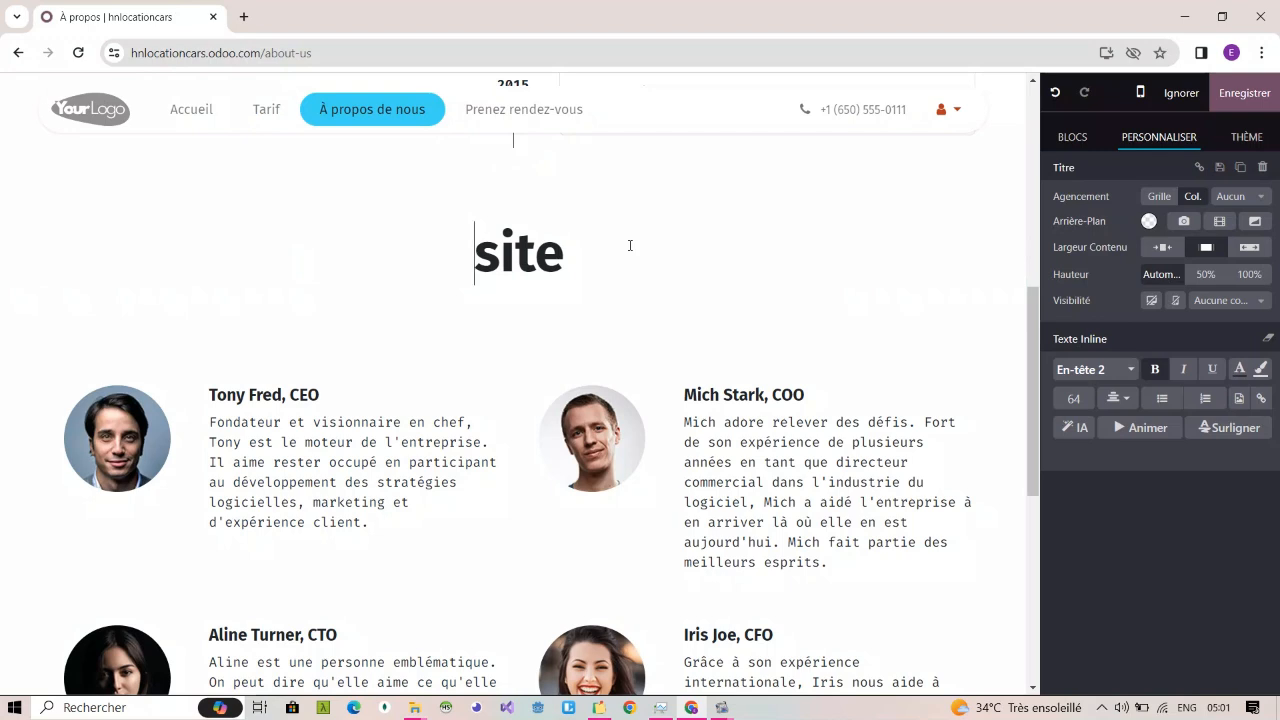
pyautogui.press('Right')
pyautogui.press('Right')
pyautogui.press('Right')
pyautogui.press('Right')
pyautogui.press('BackSpace')
pyautogui.press('BackSpace')
pyautogui.press('BackSpace')
pyautogui.press('BackSpace')
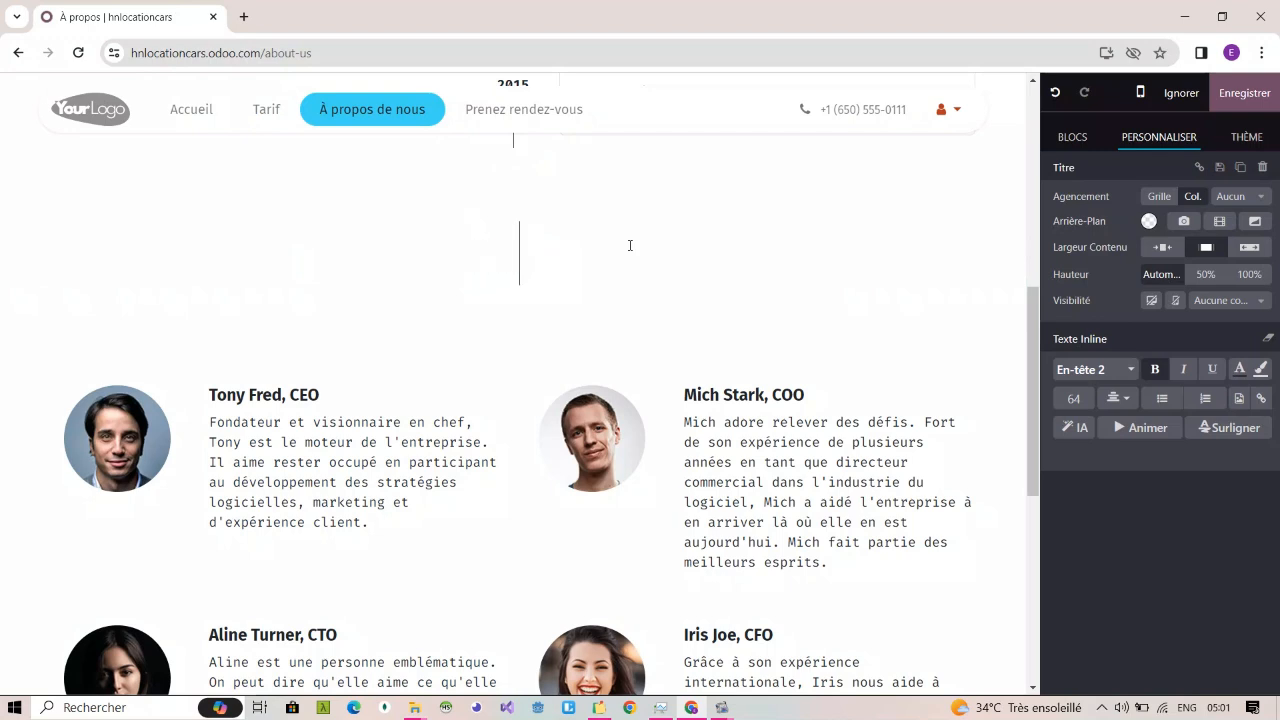
pyautogui.write('Notre ')
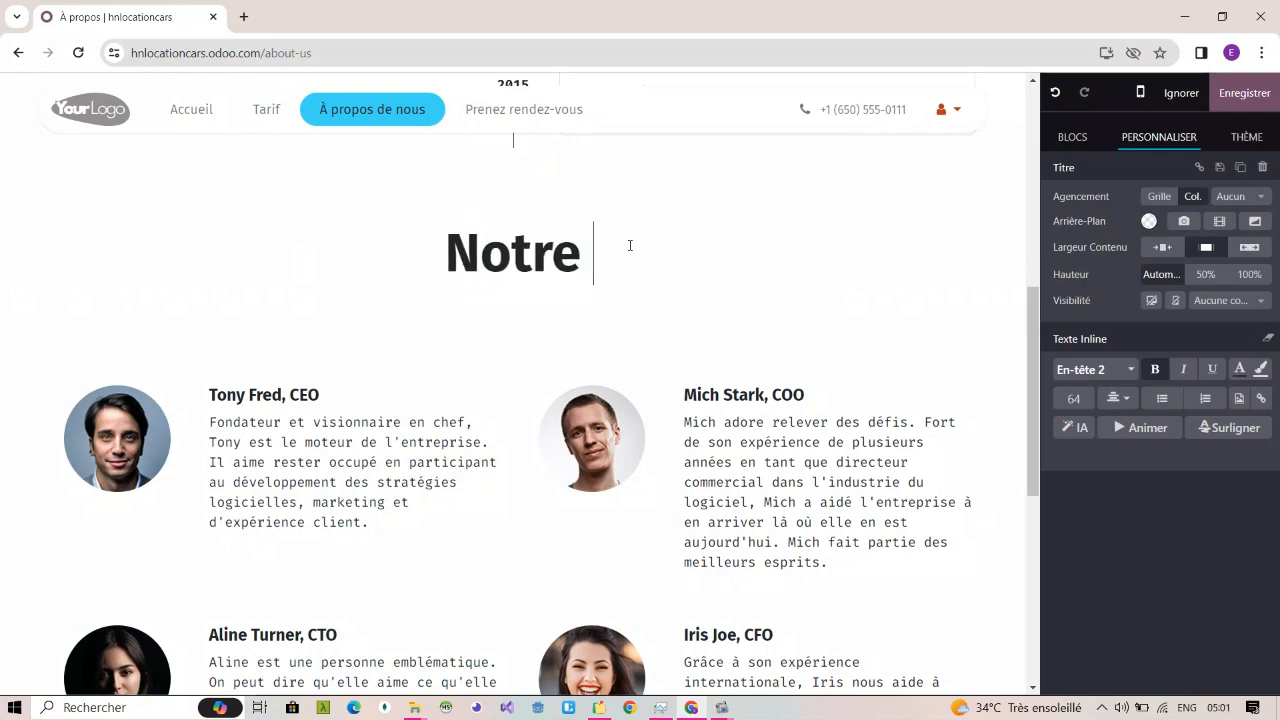
pyautogui.write('t')
pyautogui.press('BackSpace')
pyautogui.write('TE')
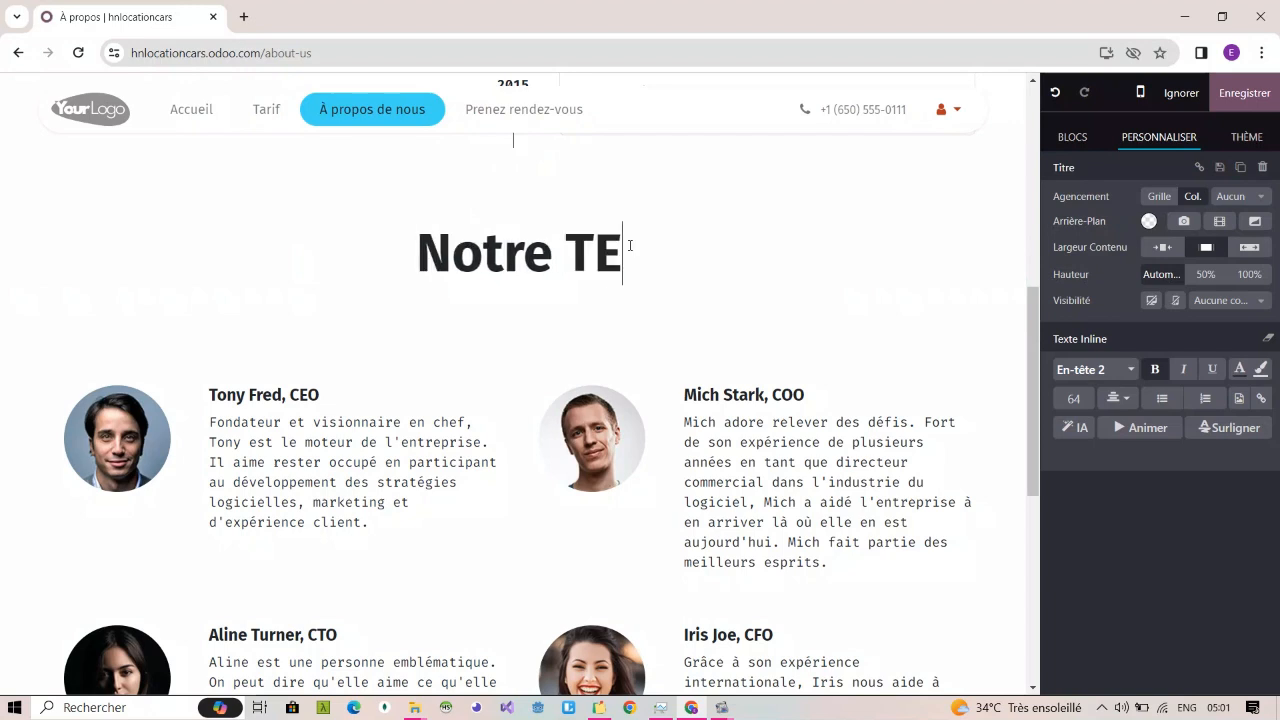
pyautogui.write('am')
pyautogui.press('BackSpace')
pyautogui.press('BackSpace')
pyautogui.press('BackSpace')
pyautogui.write('ea')
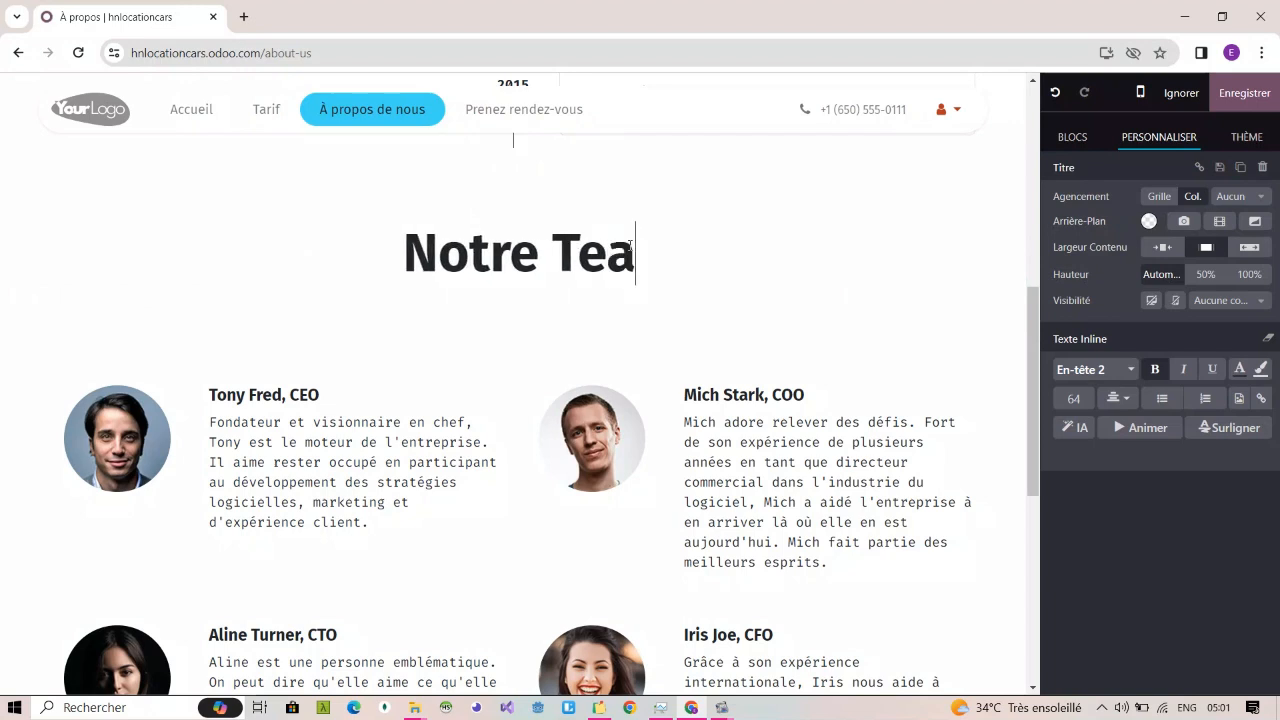
pyautogui.write('m')
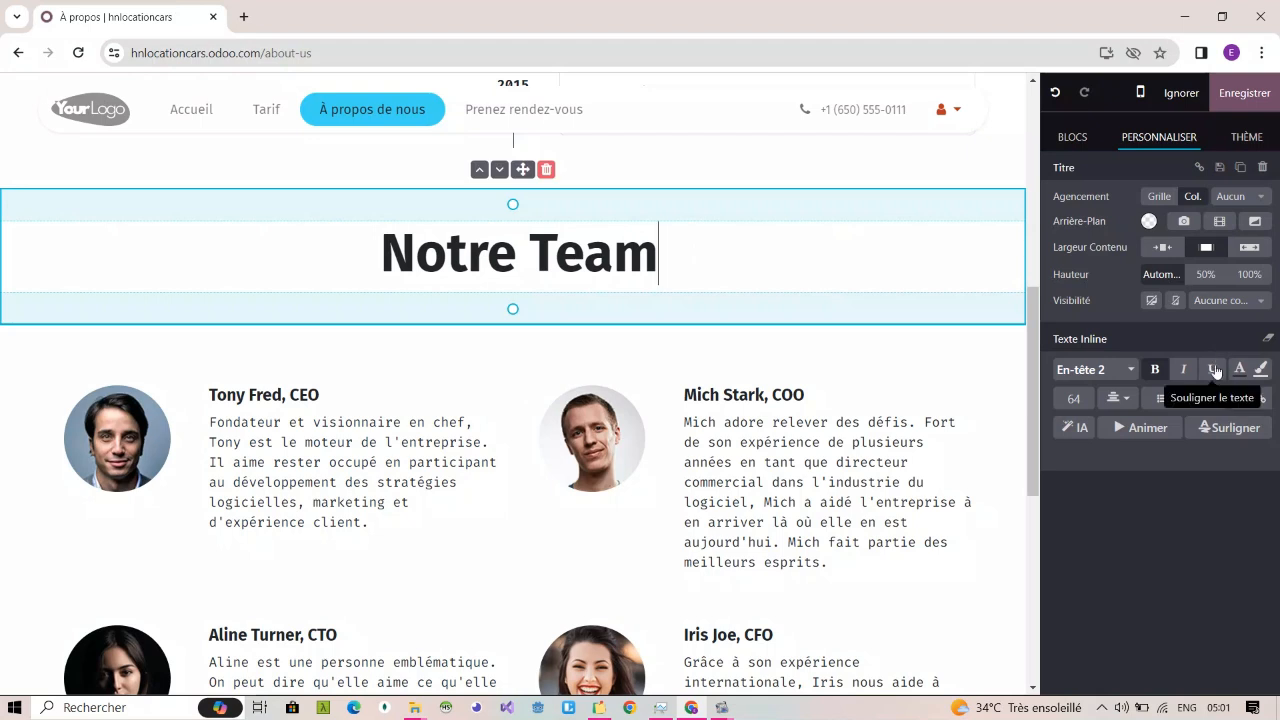
# Step: Underline the word "Team" in the heading above the team section
pyautogui.tripleClick(631, 252)
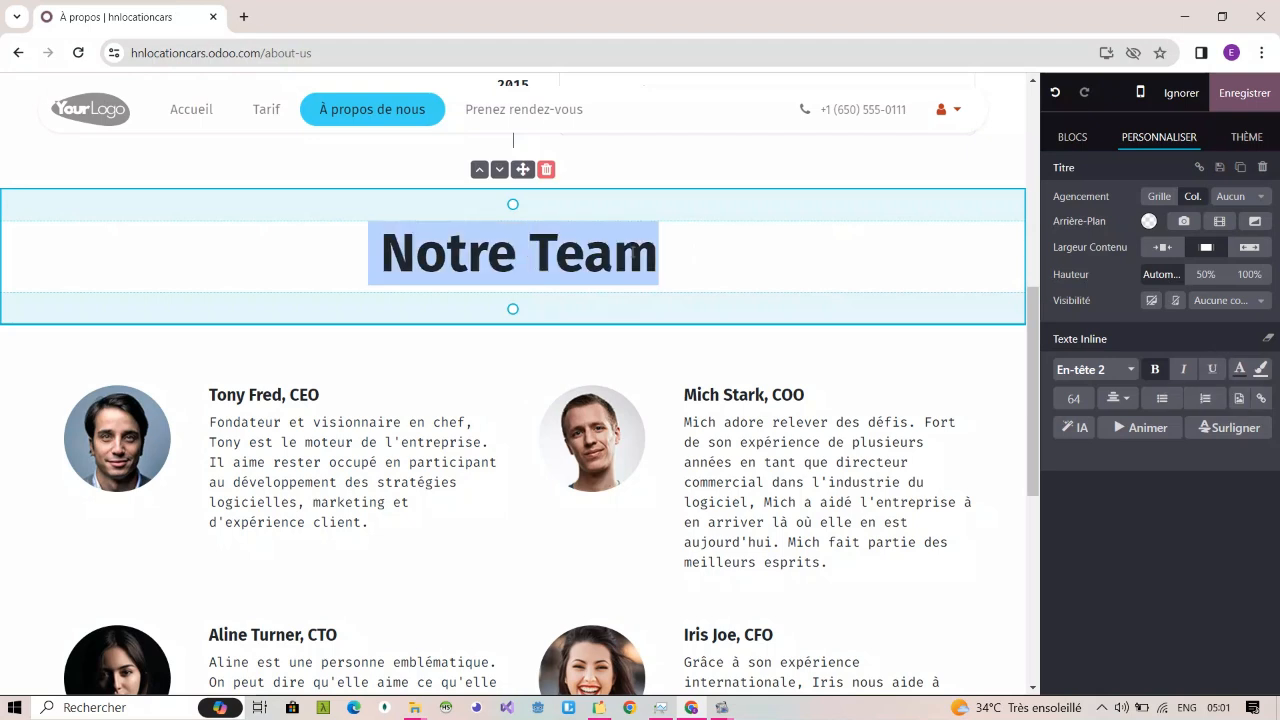
pyautogui.click(1215, 374)
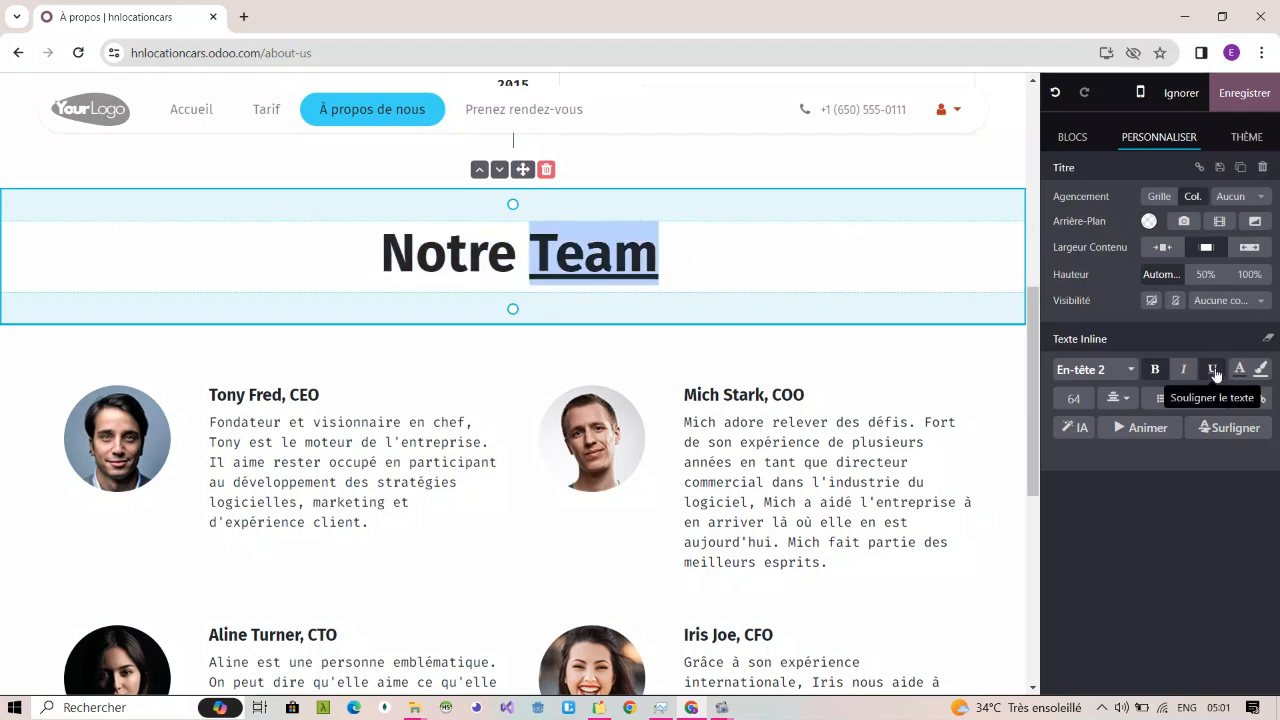
pyautogui.click(718, 278)
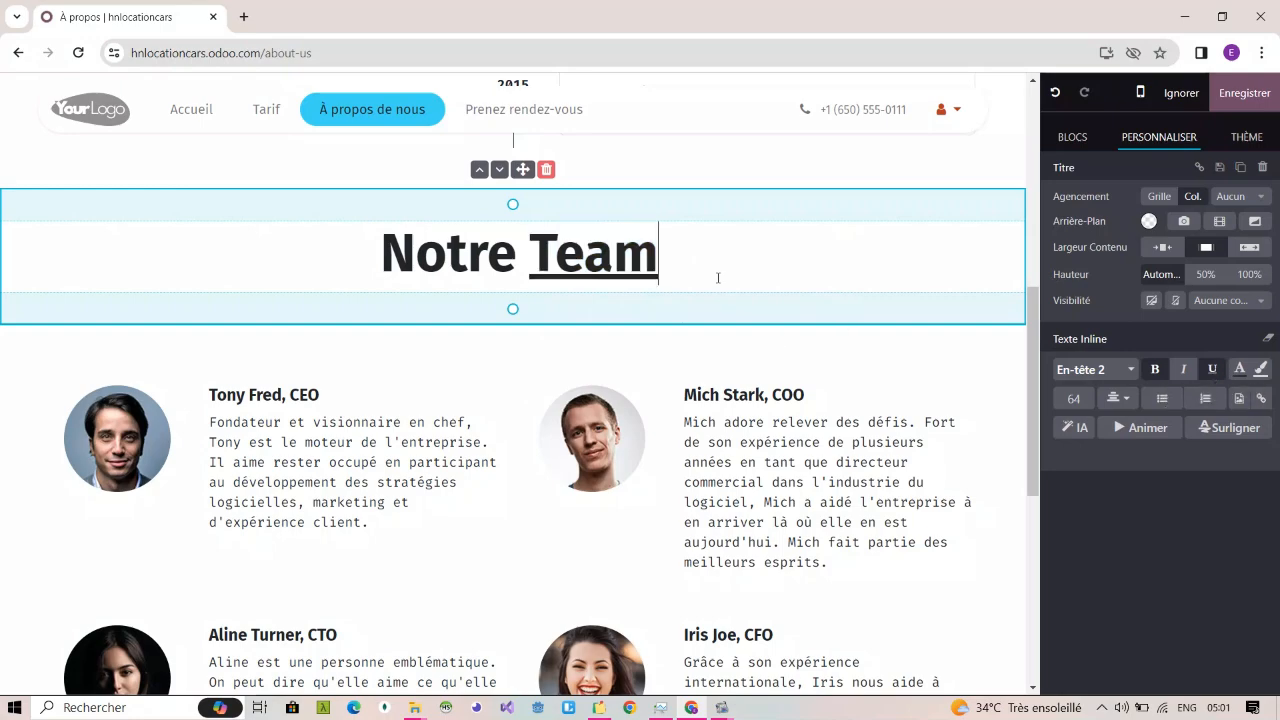
# Step: Look over the whole À propos de nous page and save its changes
pyautogui.scroll(-5, 716, 425)
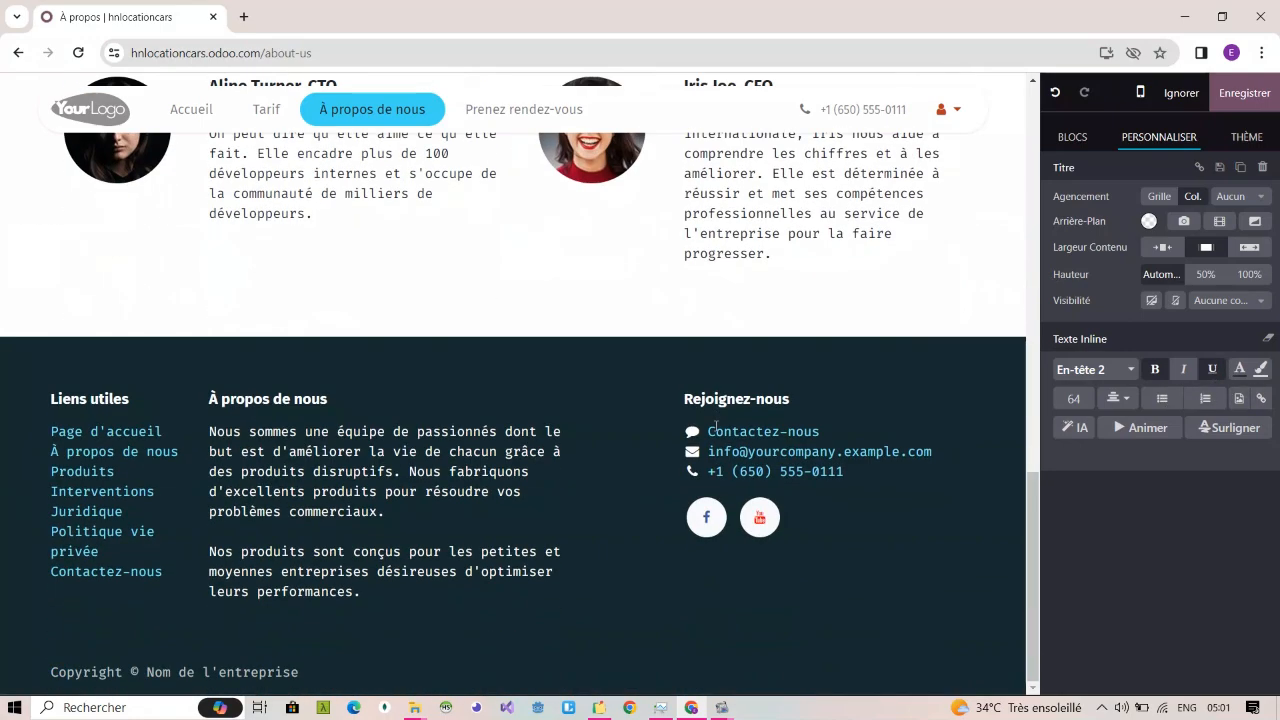
pyautogui.scroll(10, 716, 426)
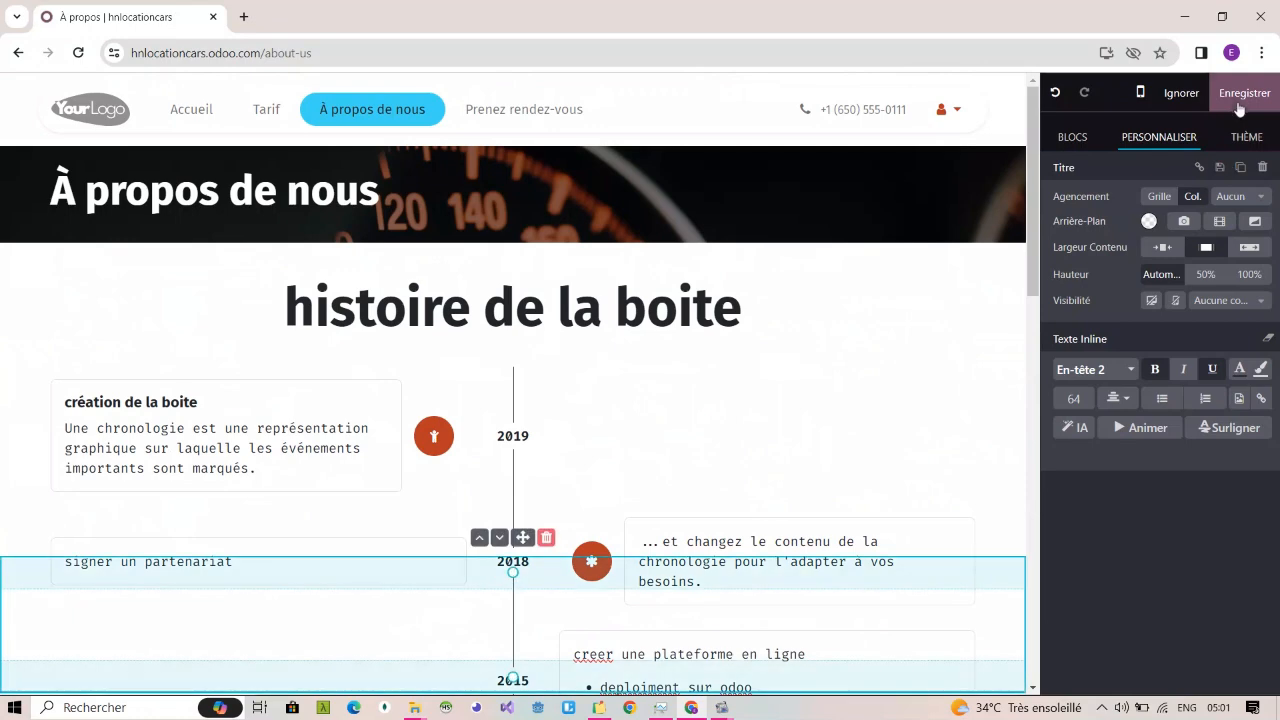
pyautogui.click(1238, 104)
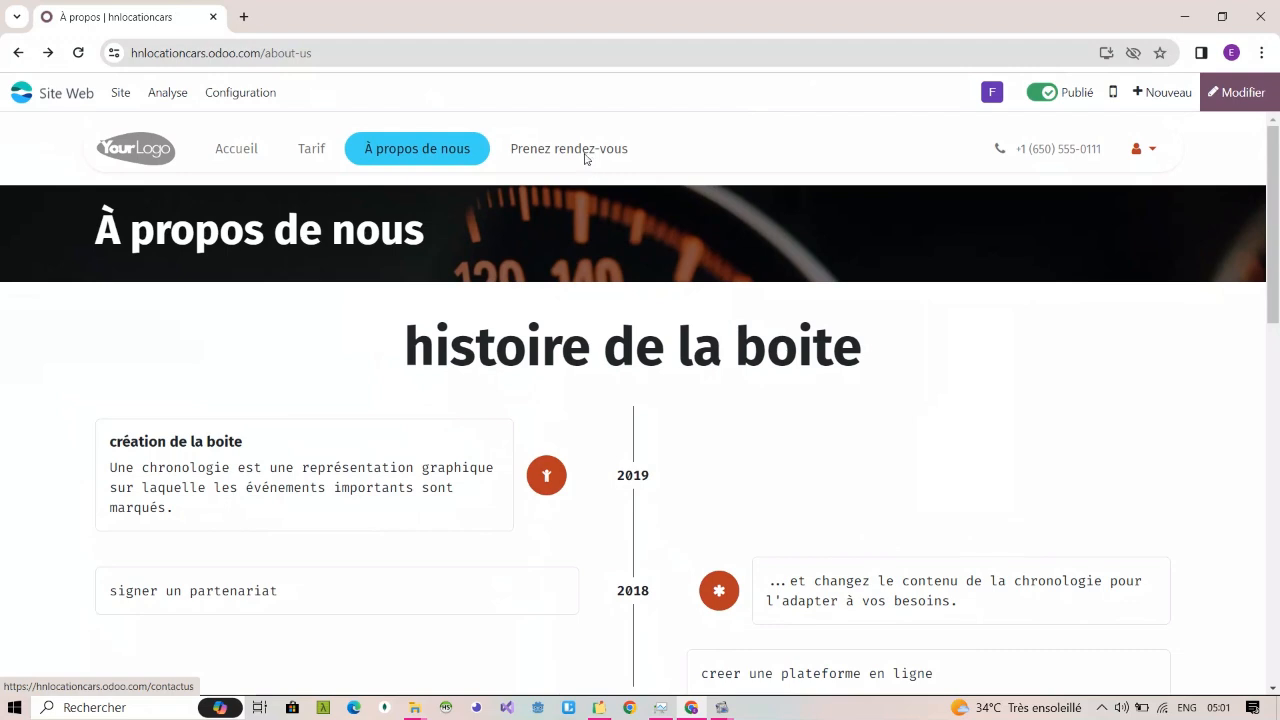
# Step: Open the "Prenez rendez-vous" page and examine the contact form's Société, Sujet and Question fields
pyautogui.click(586, 155)
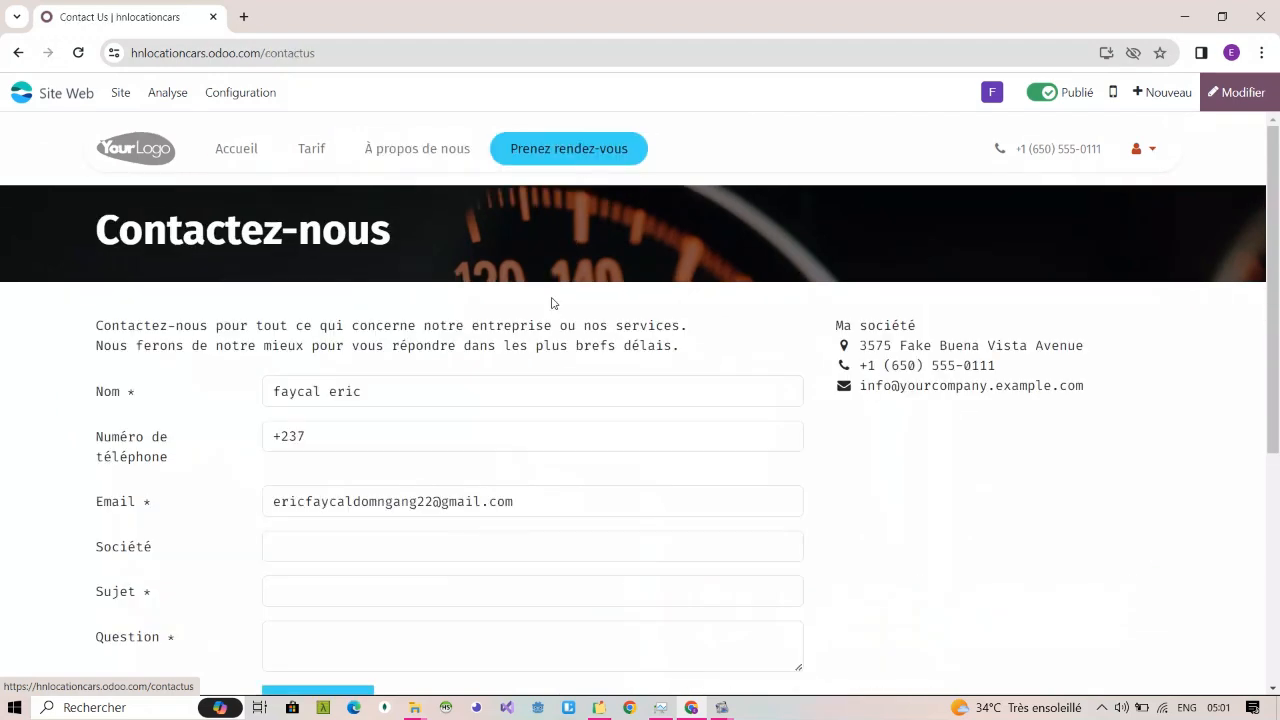
pyautogui.scroll(-1, 580, 392)
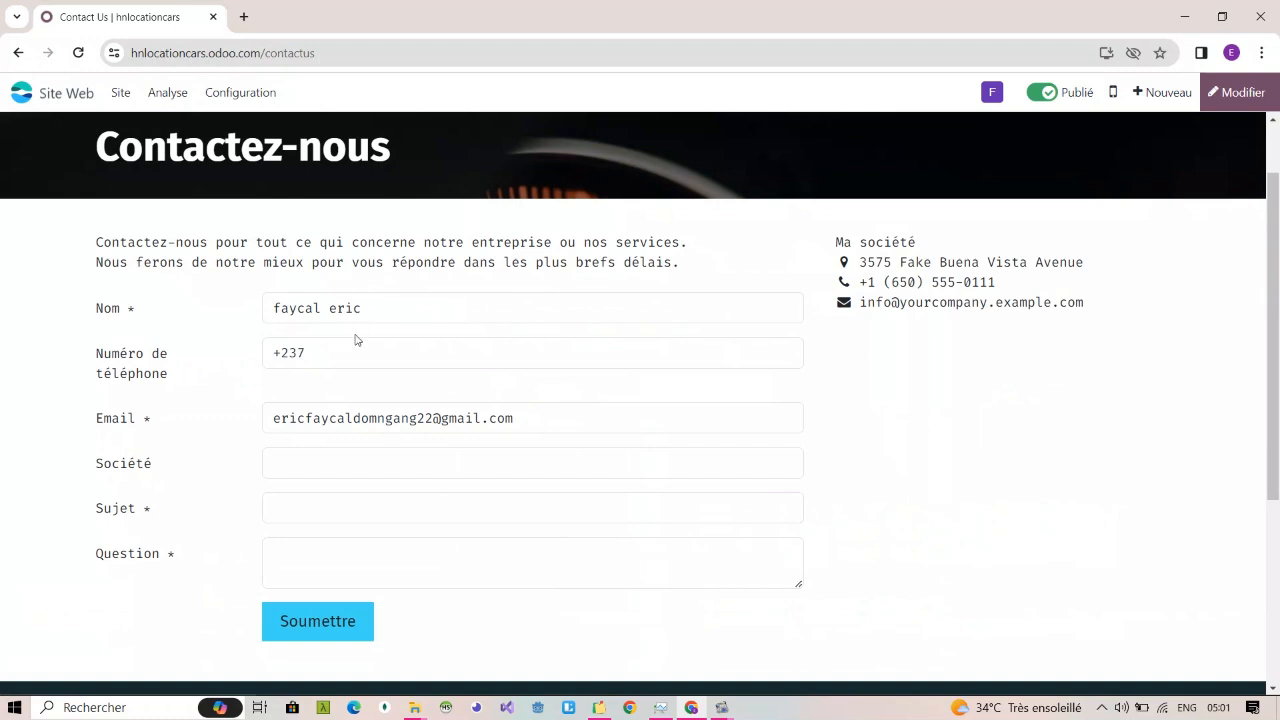
pyautogui.click(332, 467)
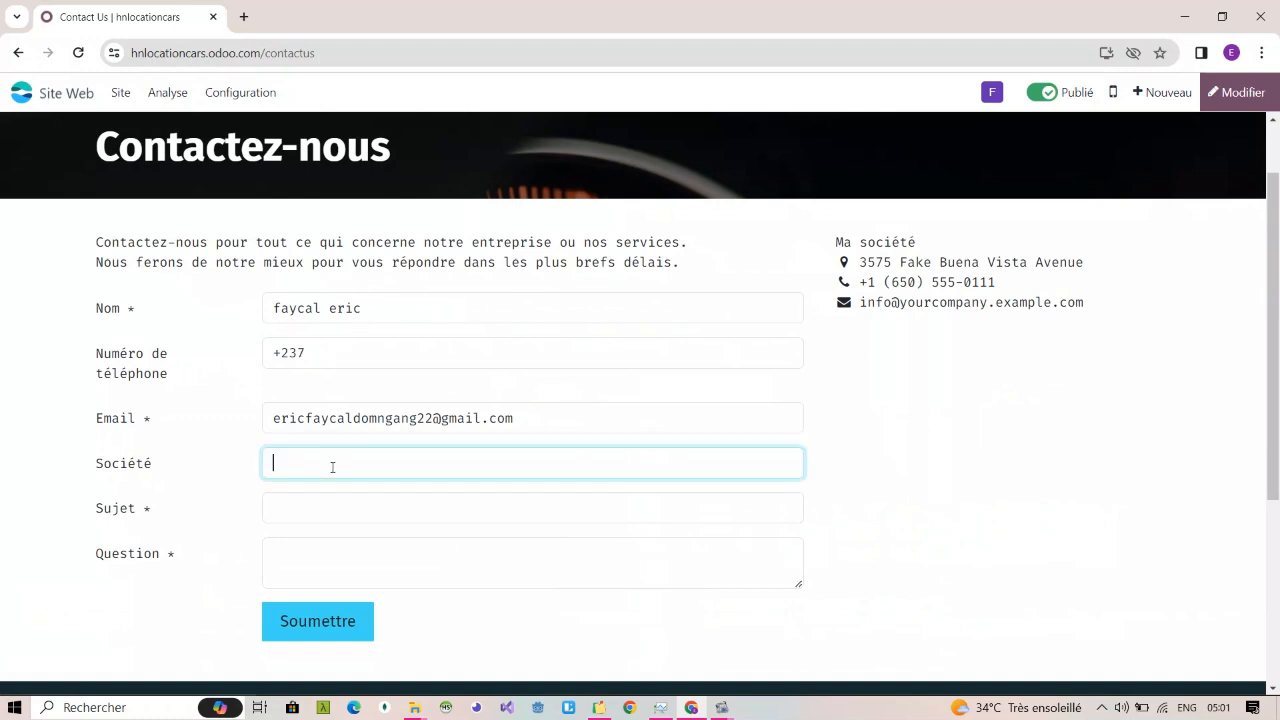
pyautogui.click(343, 511)
pyautogui.click(344, 475)
pyautogui.click(349, 506)
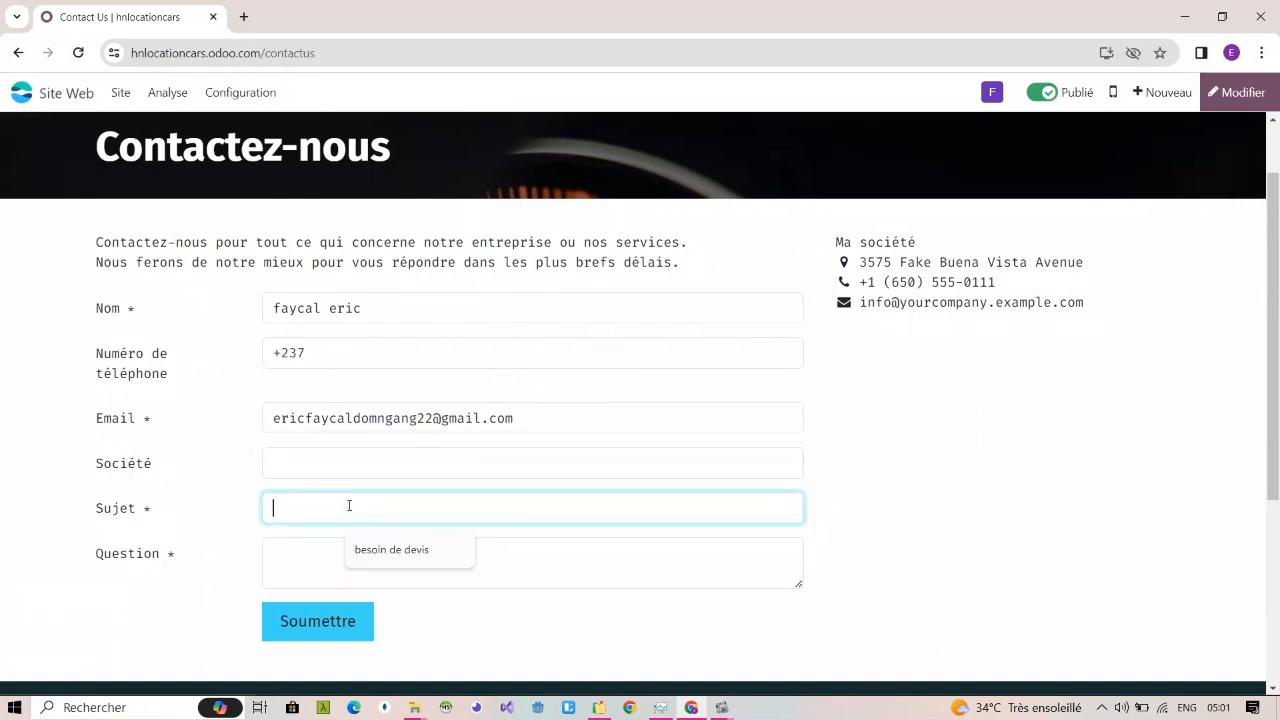
pyautogui.click(298, 551)
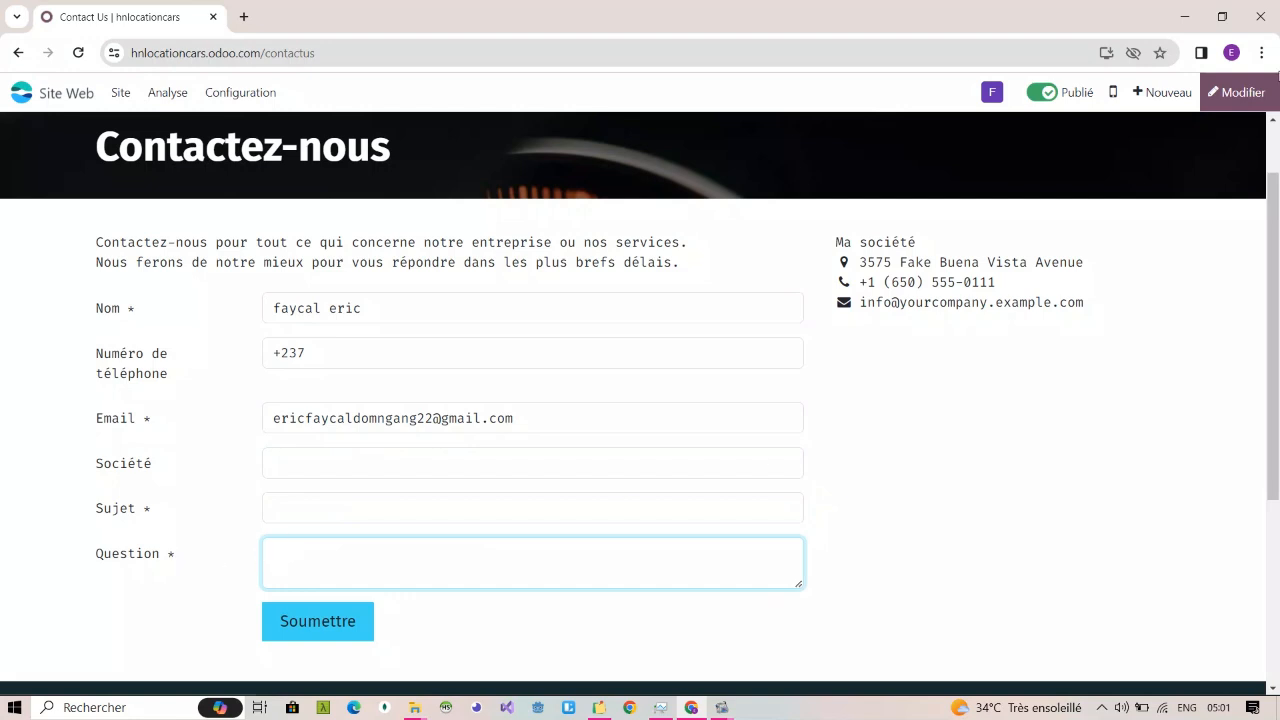
# Step: Put the contact page in edit mode and change the label of the form's "Sujet" field to "Besoin"
pyautogui.click(1238, 92)
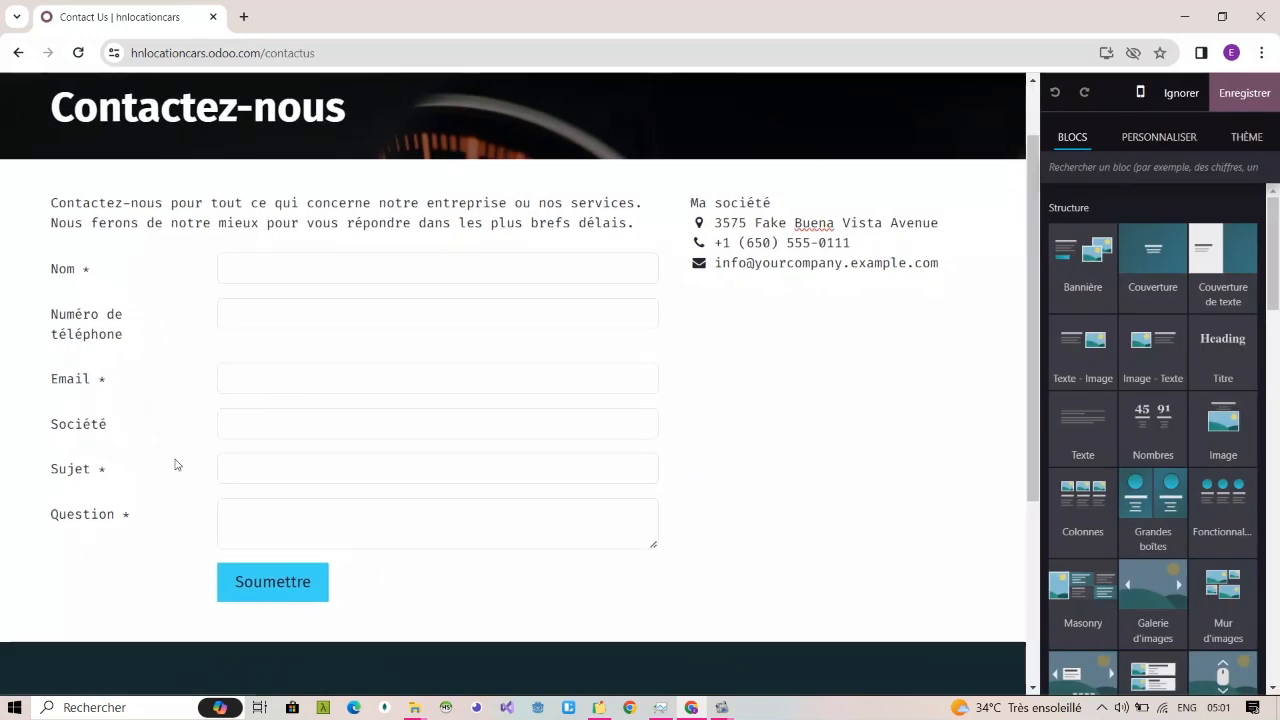
pyautogui.click(607, 455)
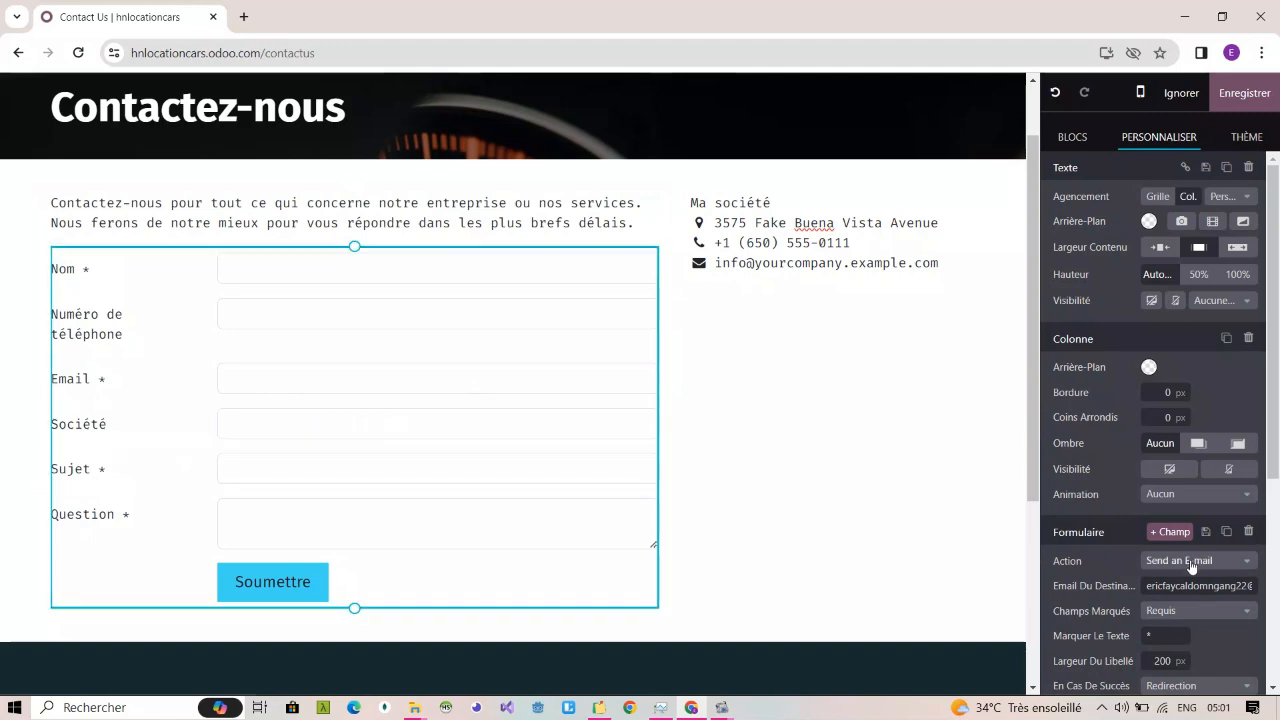
pyautogui.scroll(-4, 1179, 591)
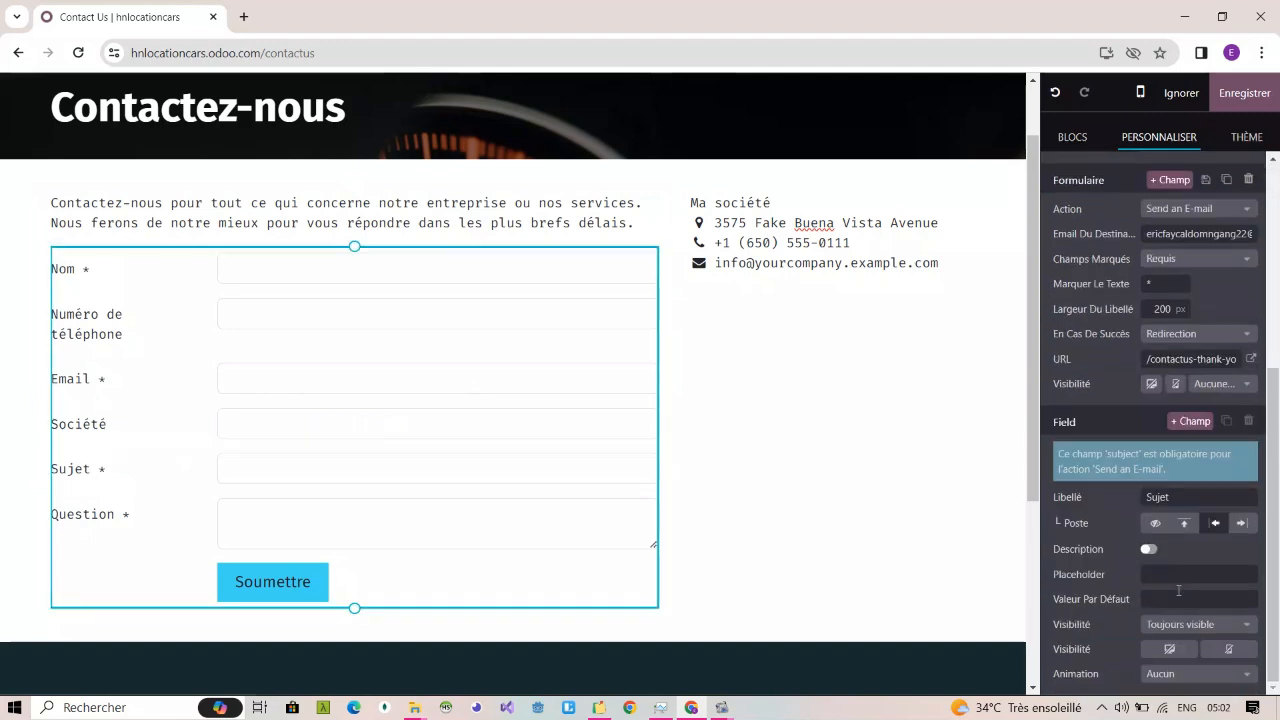
pyautogui.doubleClick(1172, 492)
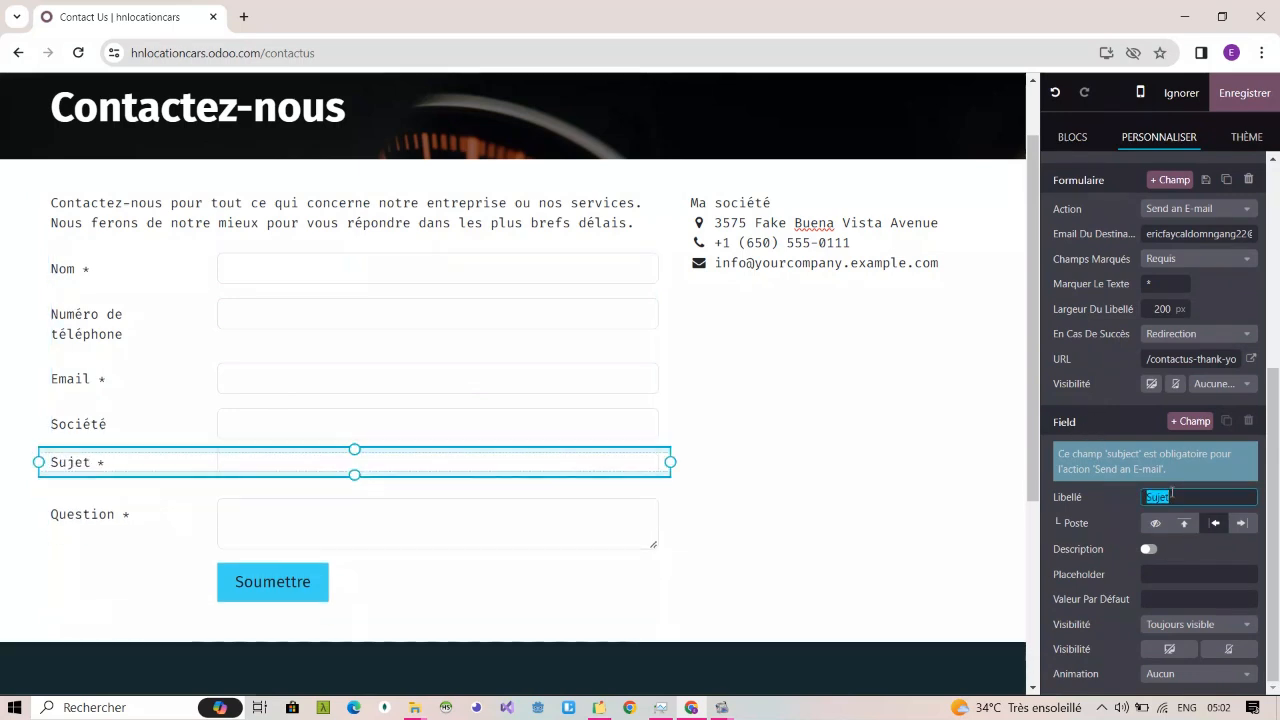
pyautogui.press('BackSpace')
pyautogui.write('BEsoin')
pyautogui.press('BackSpace')
pyautogui.press('BackSpace')
pyautogui.press('BackSpace')
pyautogui.press('BackSpace')
pyautogui.press('BackSpace')
pyautogui.write('esoin')
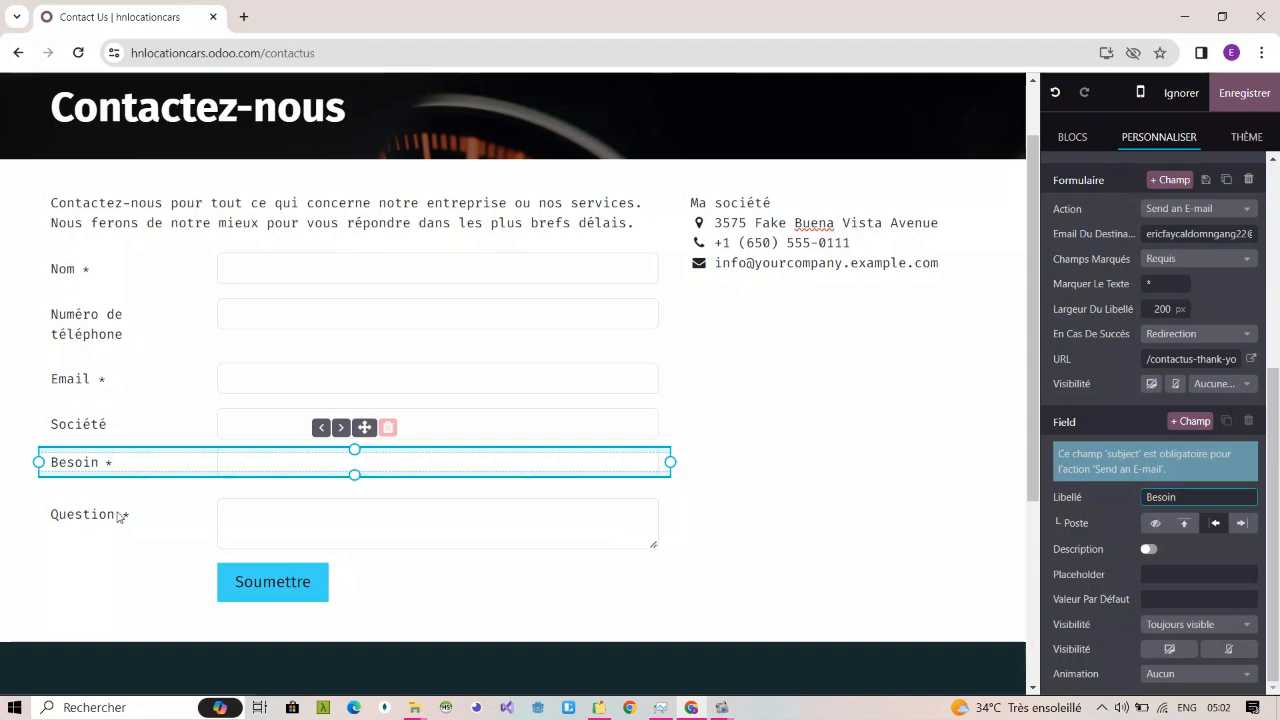
# Step: Change the label of the form's "Question" field to "Details"
pyautogui.click(164, 514)
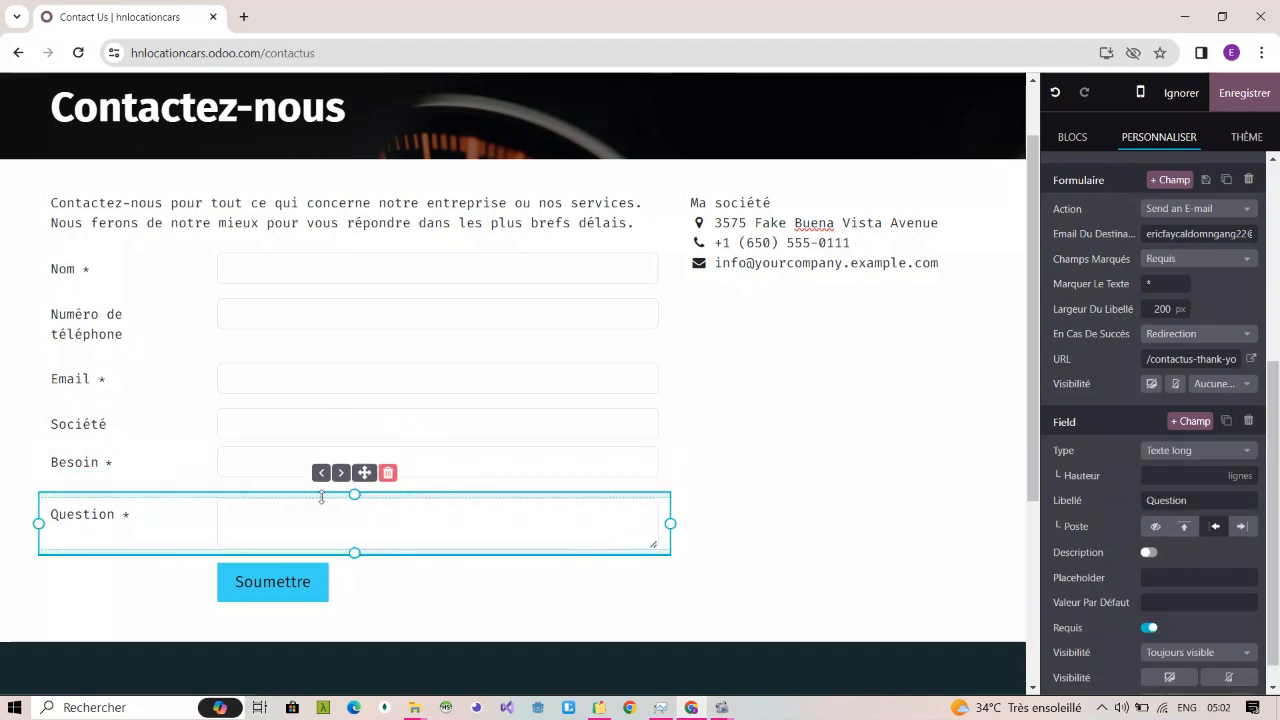
pyautogui.click(1166, 507)
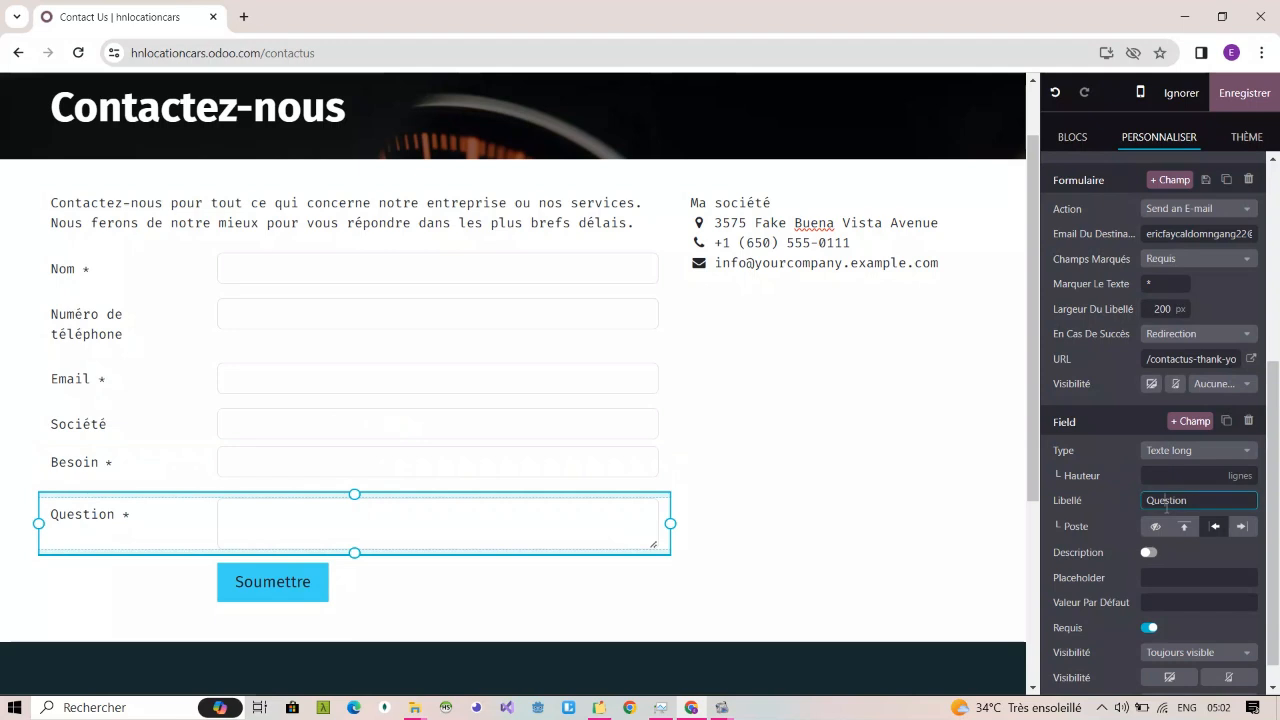
pyautogui.doubleClick(1166, 505)
pyautogui.write('DEt')
pyautogui.press('BackSpace')
pyautogui.press('BackSpace')
pyautogui.write('rtai')
pyautogui.press('BackSpace')
pyautogui.press('BackSpace')
pyautogui.press('BackSpace')
pyautogui.press('BackSpace')
pyautogui.write('etails')
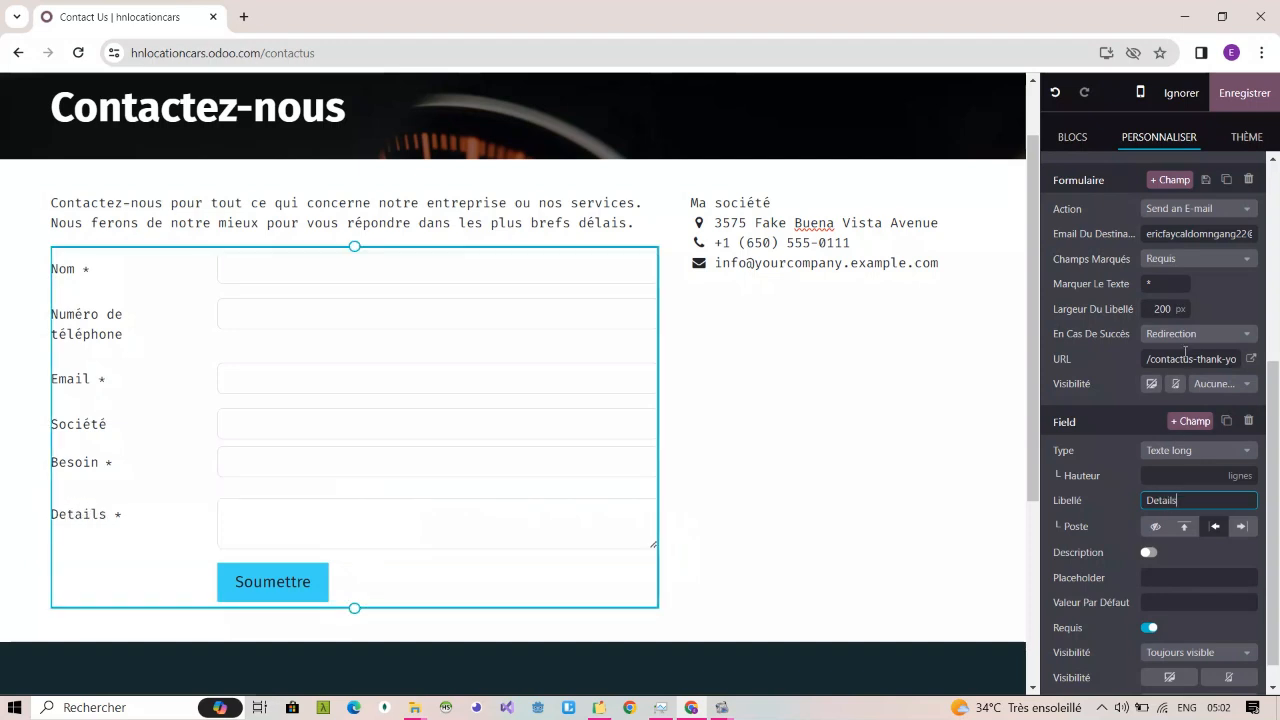
# Step: Replace the form's recipient e-mail address and change the text of its submit button to "Envoyez"
pyautogui.doubleClick(1183, 233)
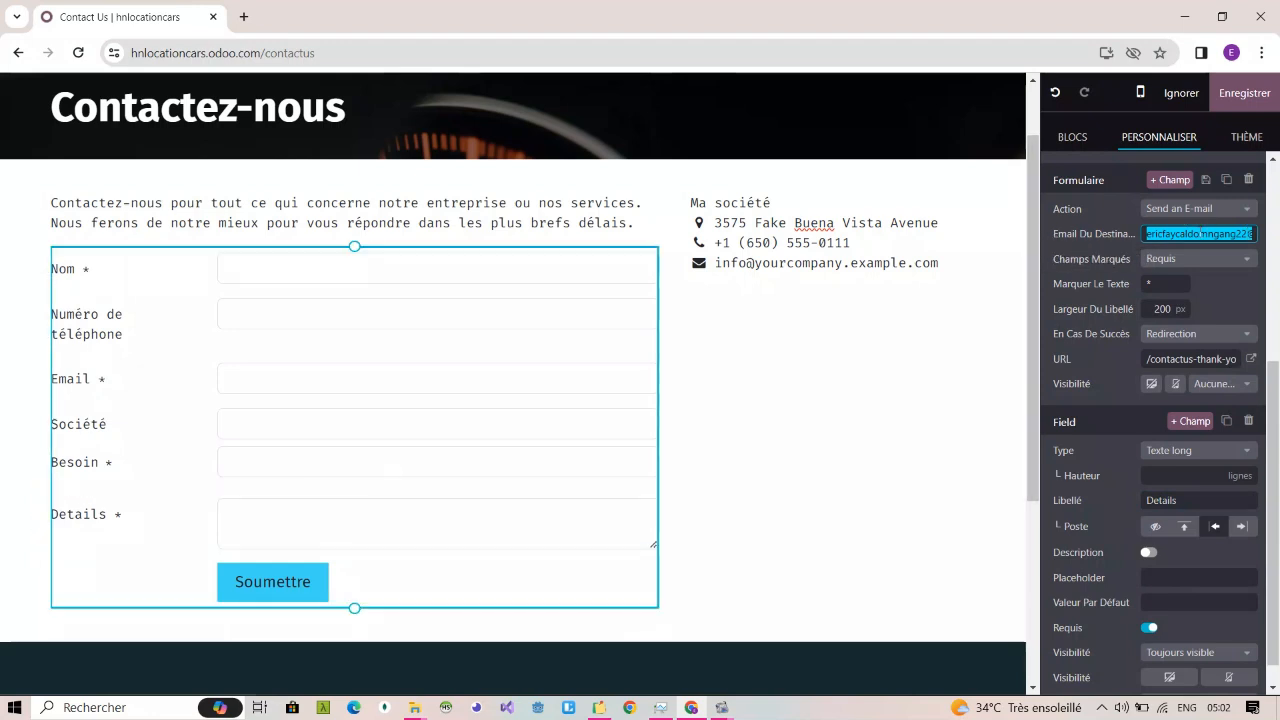
pyautogui.press('BackSpace')
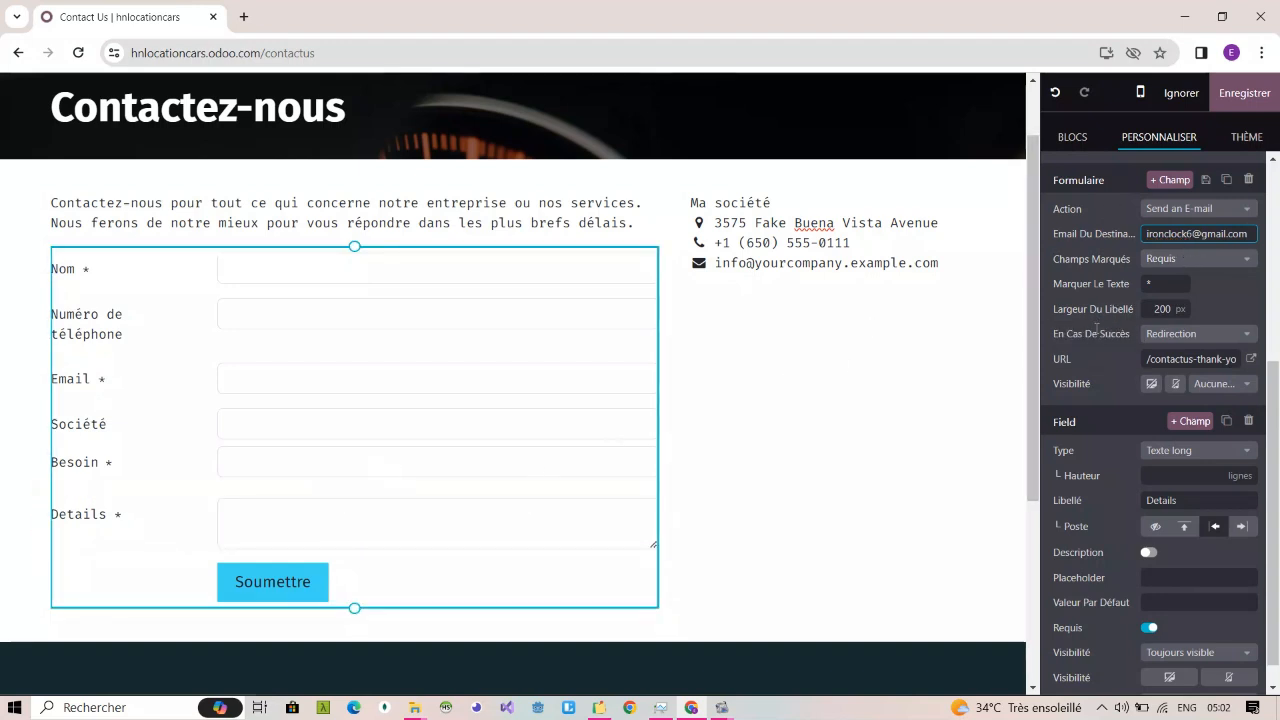
pyautogui.click(285, 586)
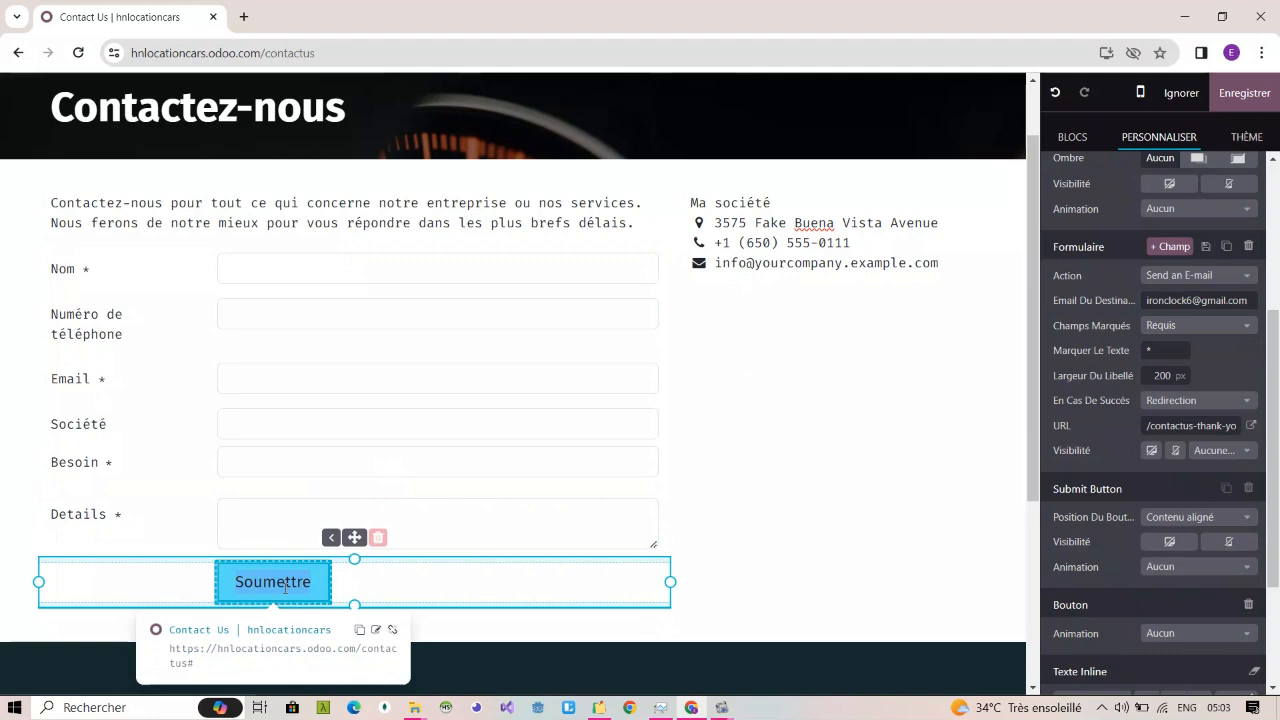
pyautogui.write('E')
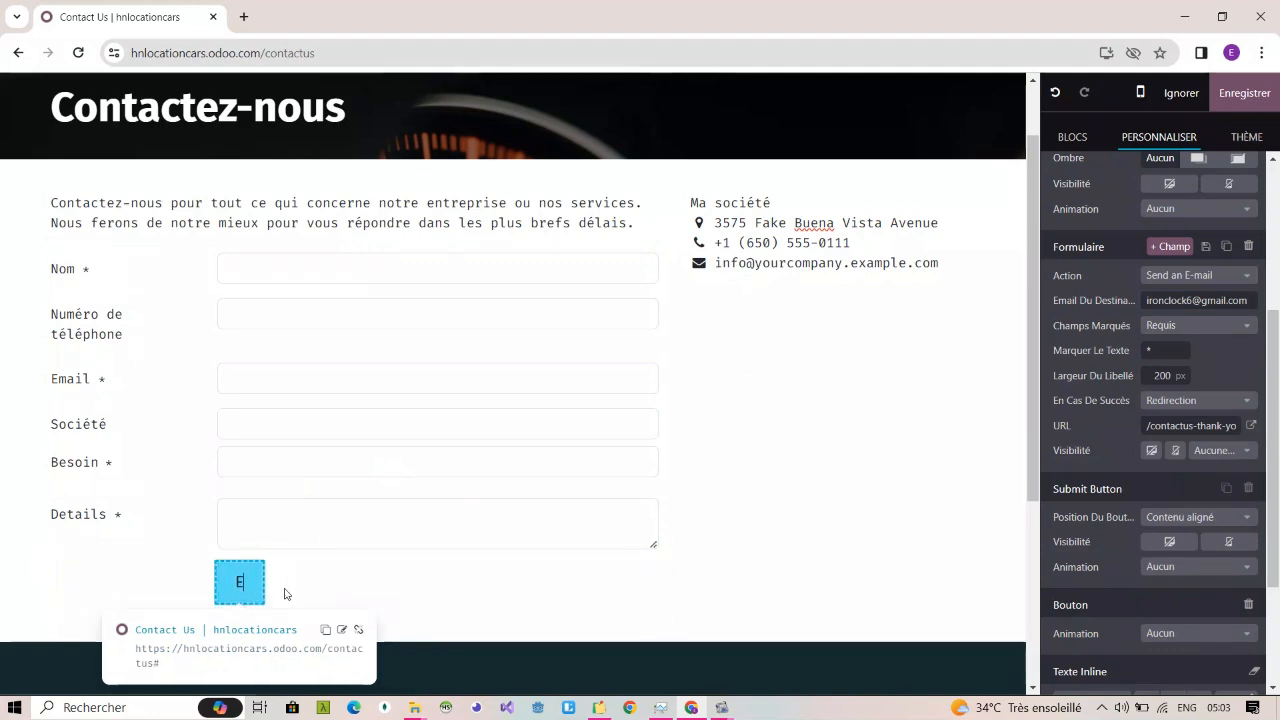
pyautogui.write('nvoyez')
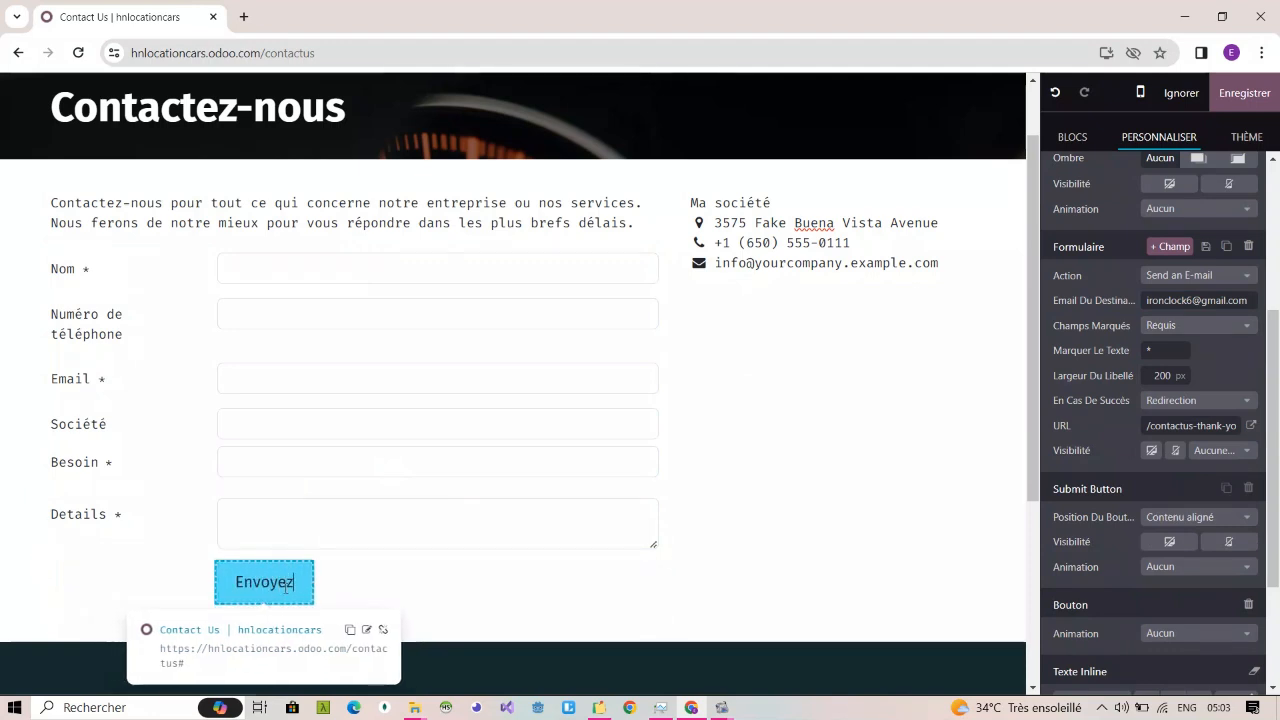
pyautogui.click(400, 572)
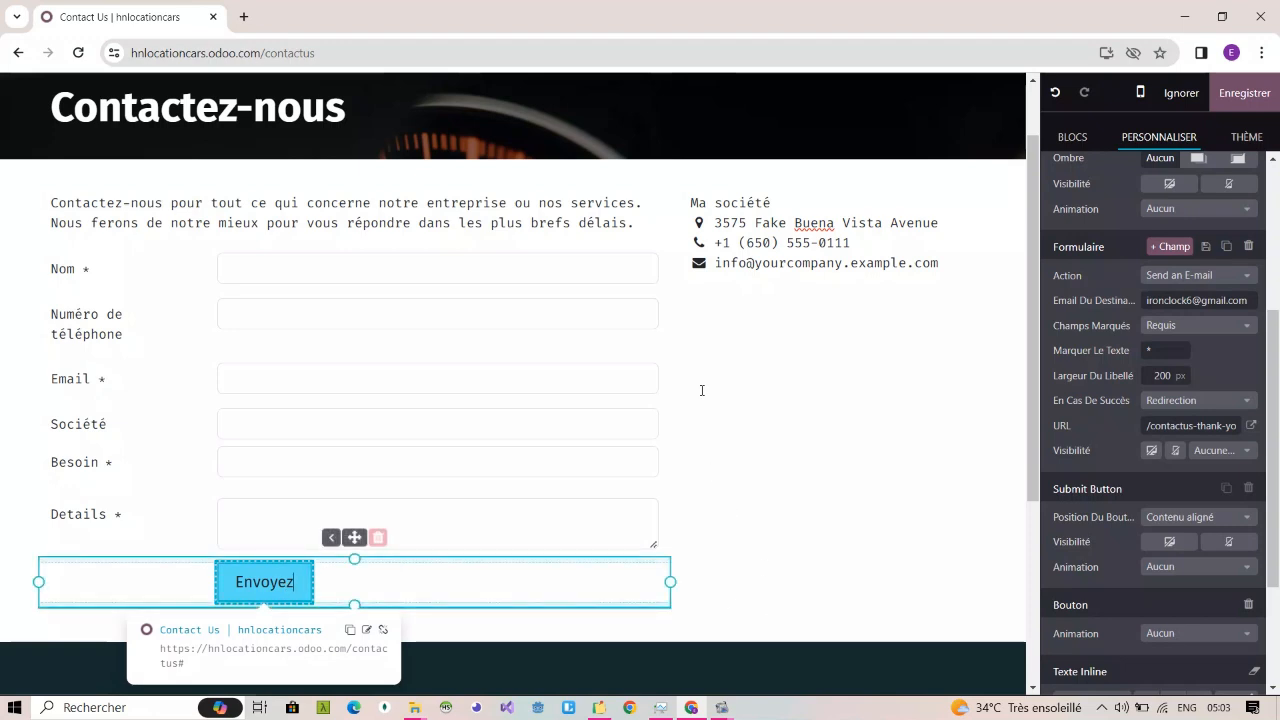
pyautogui.click(554, 250)
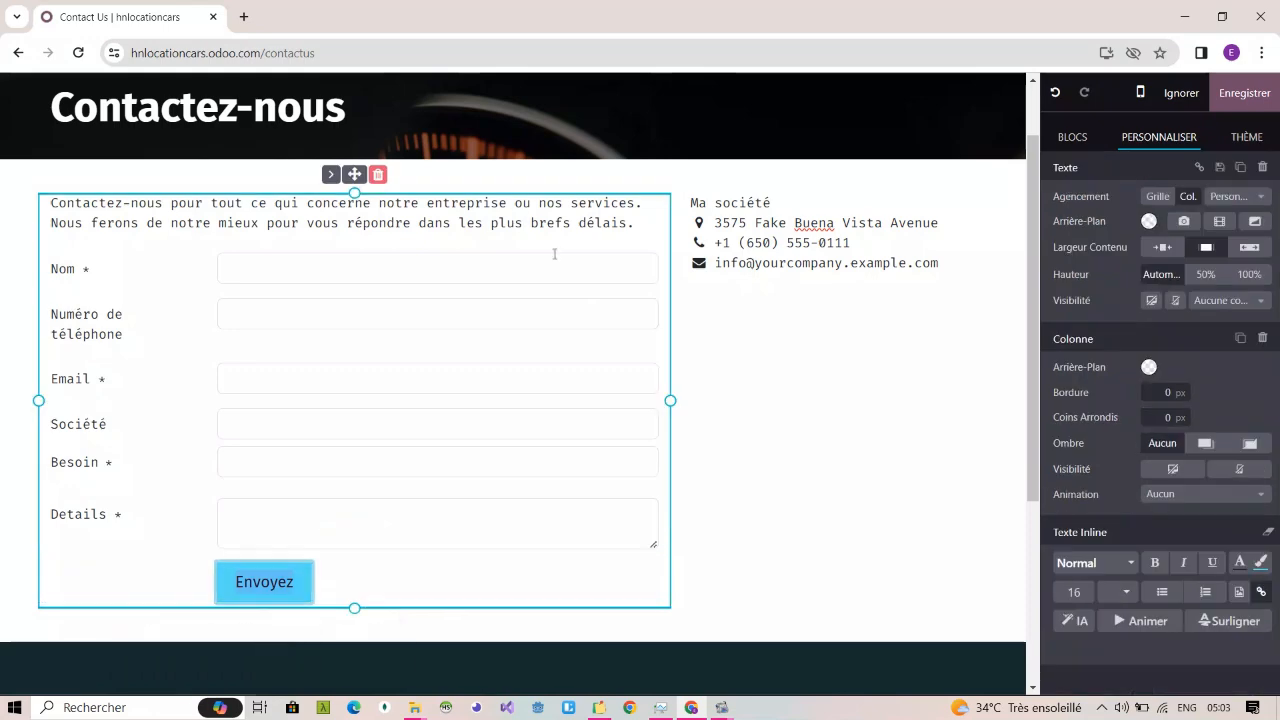
# Step: Save the contact page and review the published form and the company contact details beside it
pyautogui.click(1242, 97)
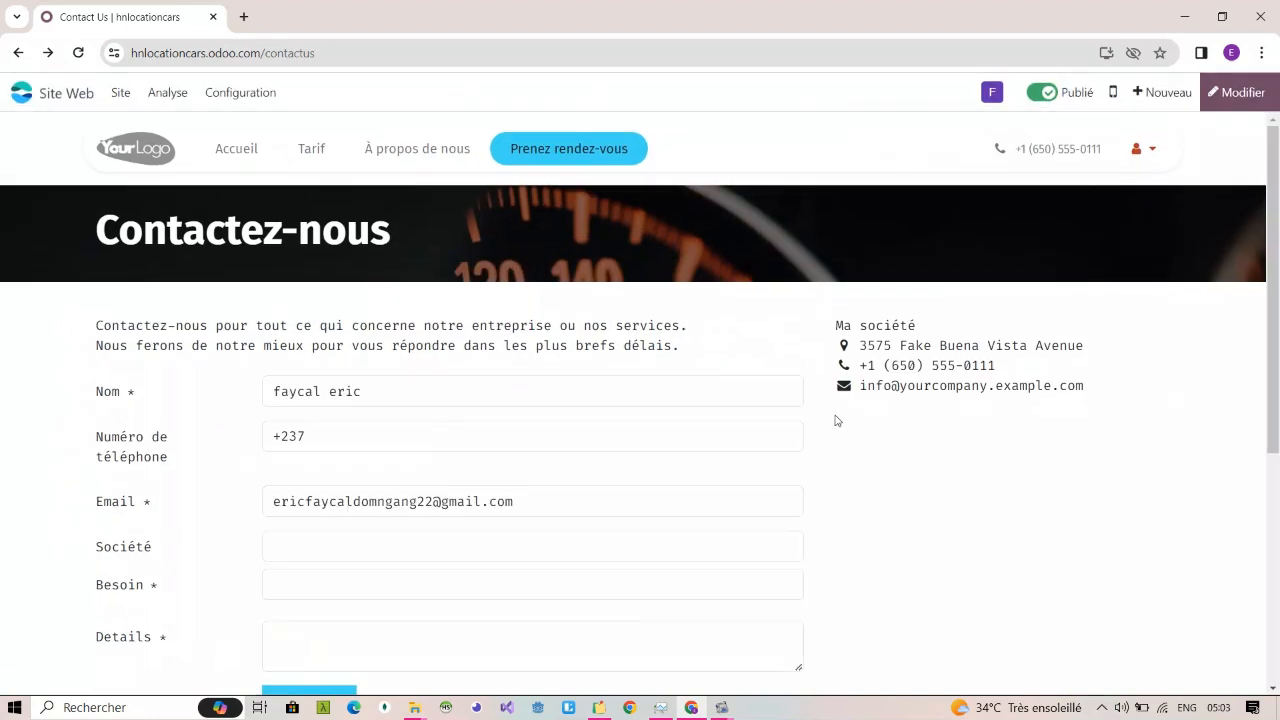
pyautogui.scroll(-2, 837, 420)
pyautogui.scroll(1, 837, 420)
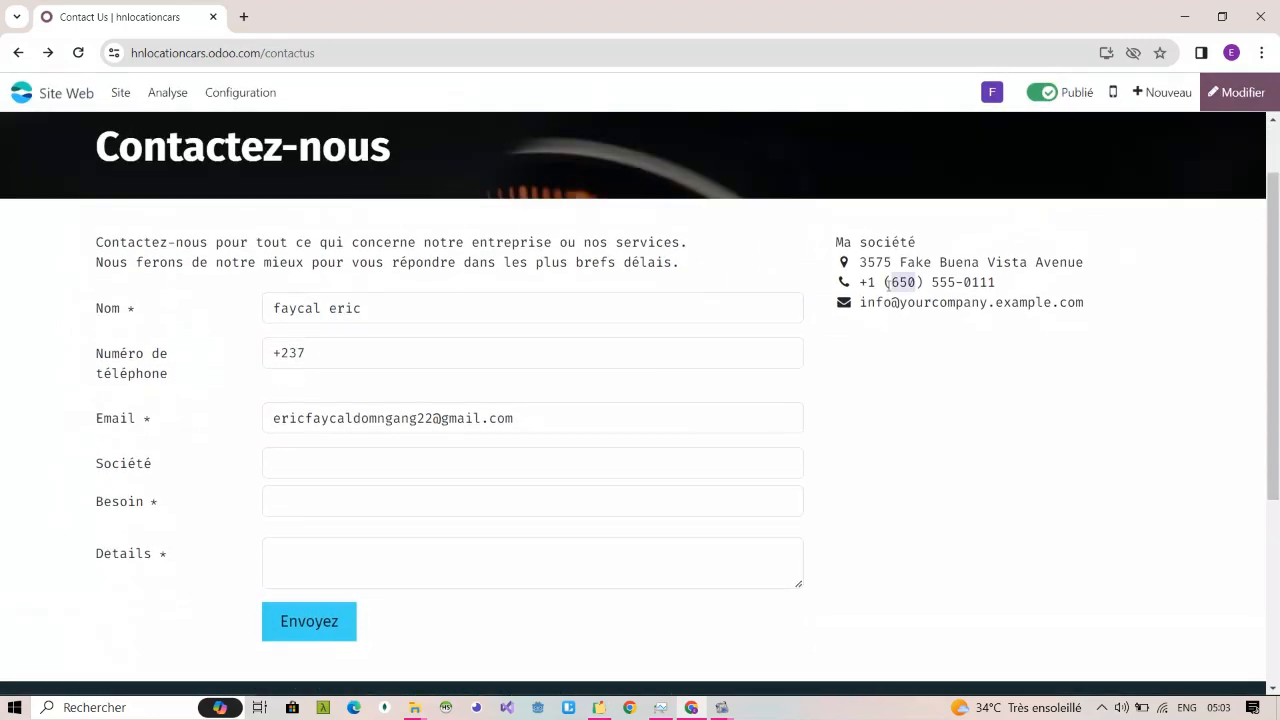
pyautogui.tripleClick(889, 285)
pyautogui.doubleClick(869, 266)
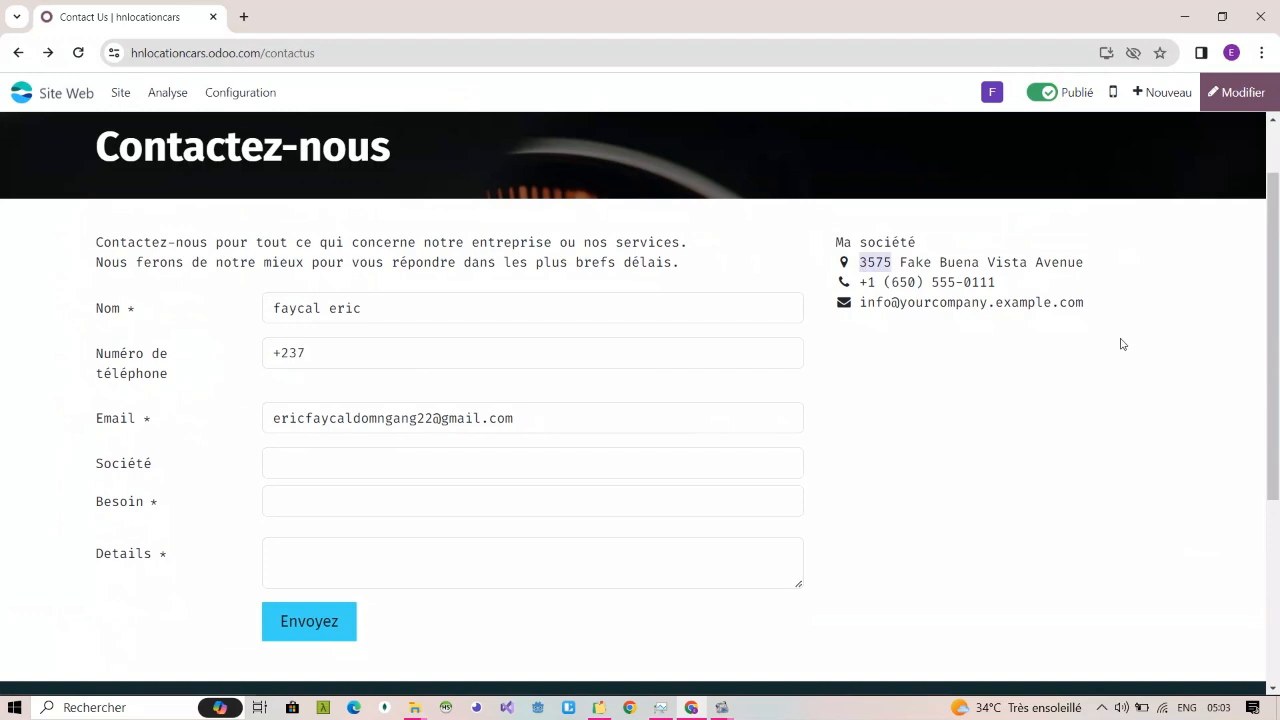
# Step: Review the published Accueil and Tarif pages of the site, finishing on the home page
pyautogui.click(1035, 290)
pyautogui.scroll(1, 820, 417)
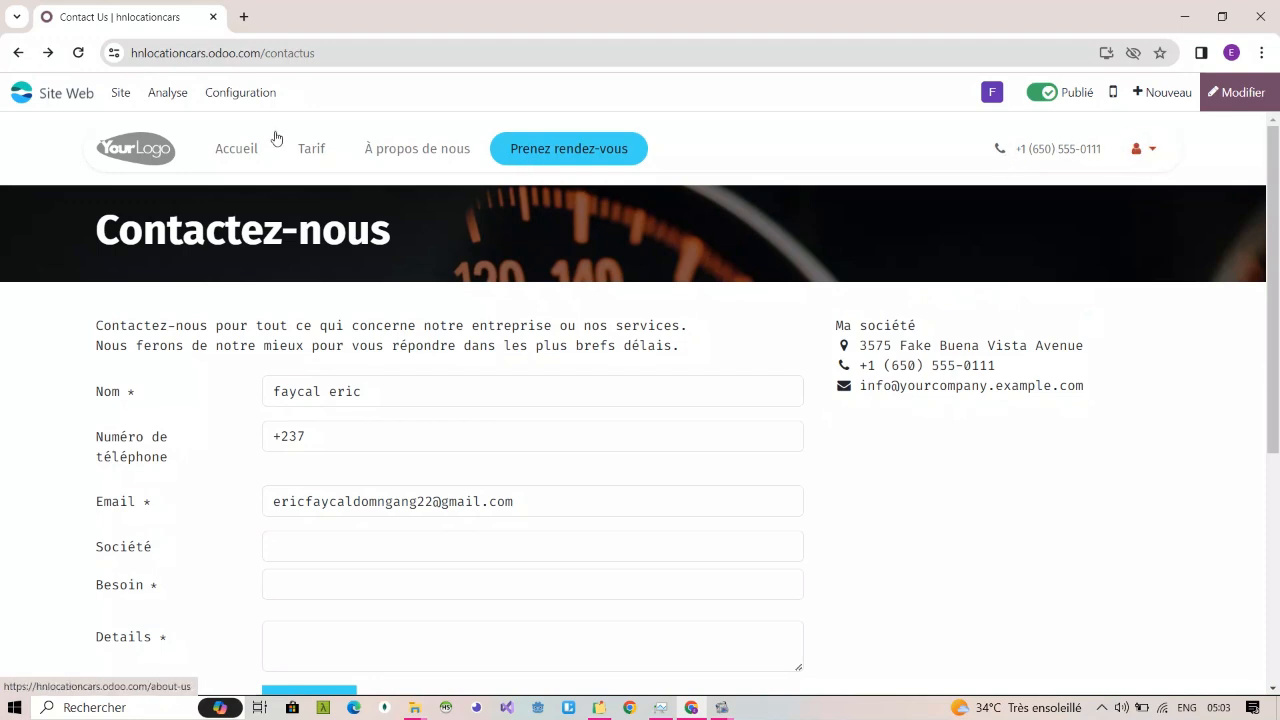
pyautogui.click(238, 149)
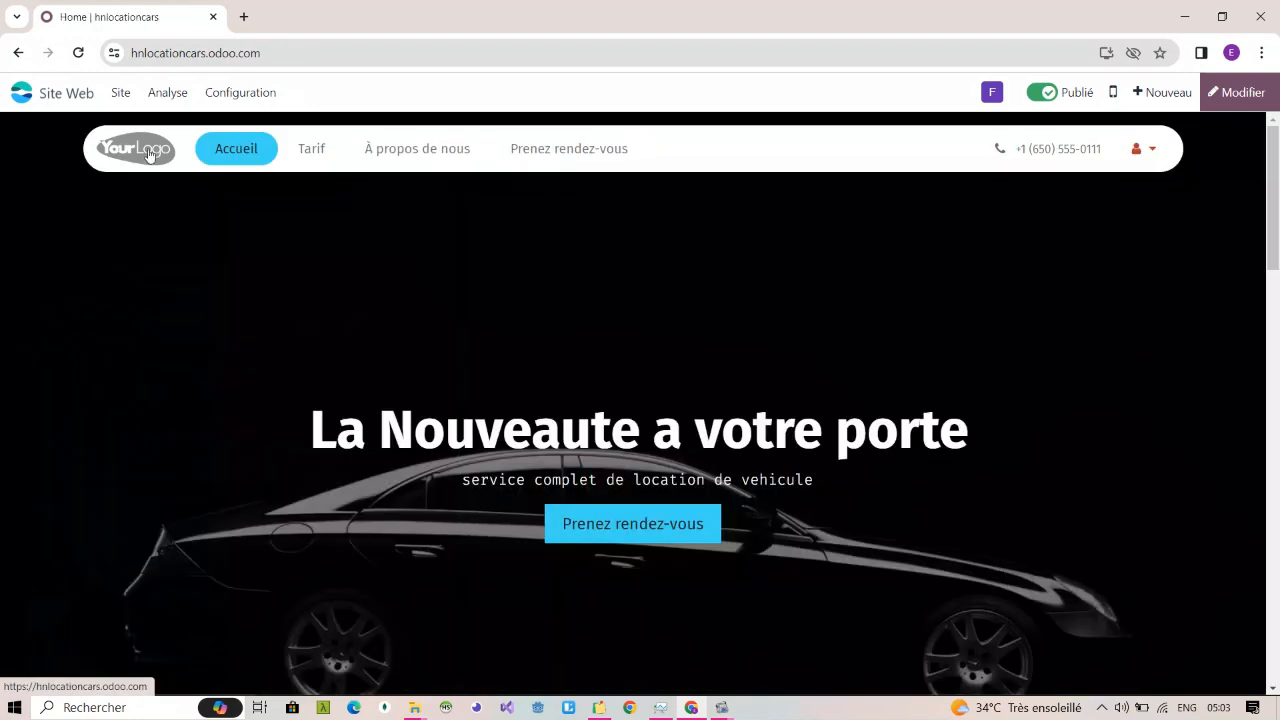
pyautogui.click(311, 150)
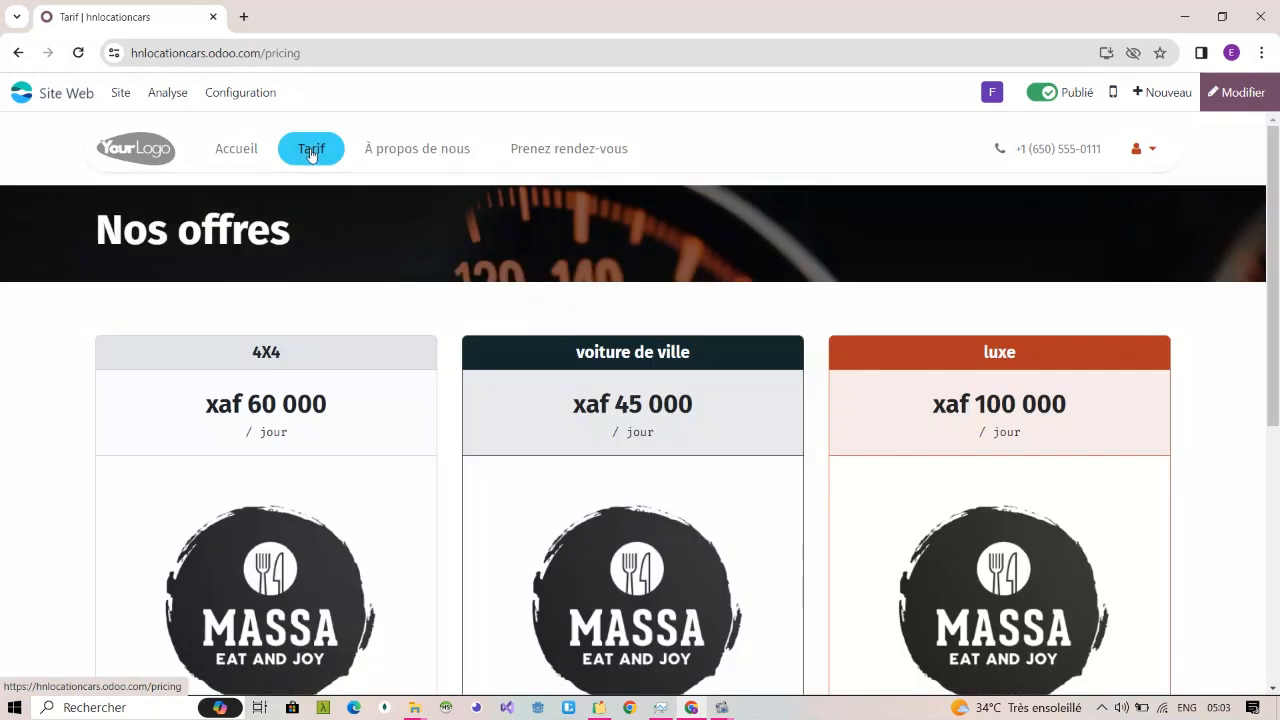
pyautogui.click(250, 153)
pyautogui.click(265, 54)
pyautogui.hotkey('ctrl', 'c')
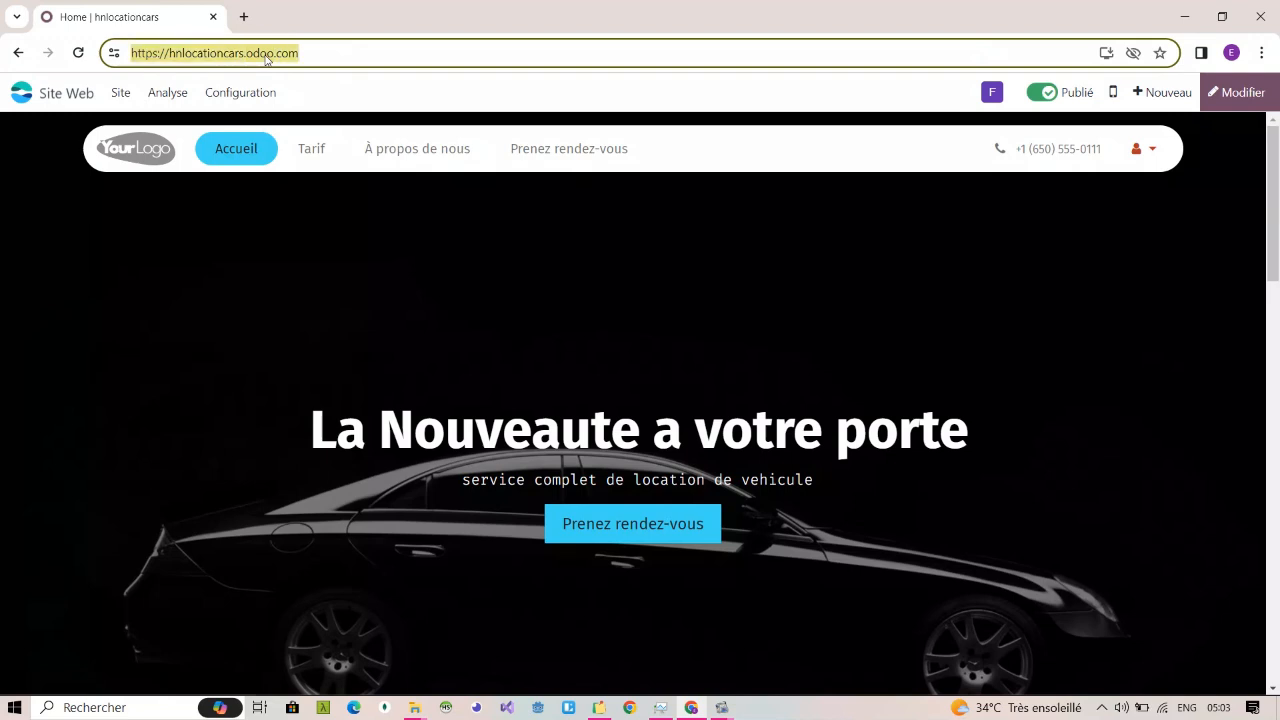
pyautogui.click(356, 708)
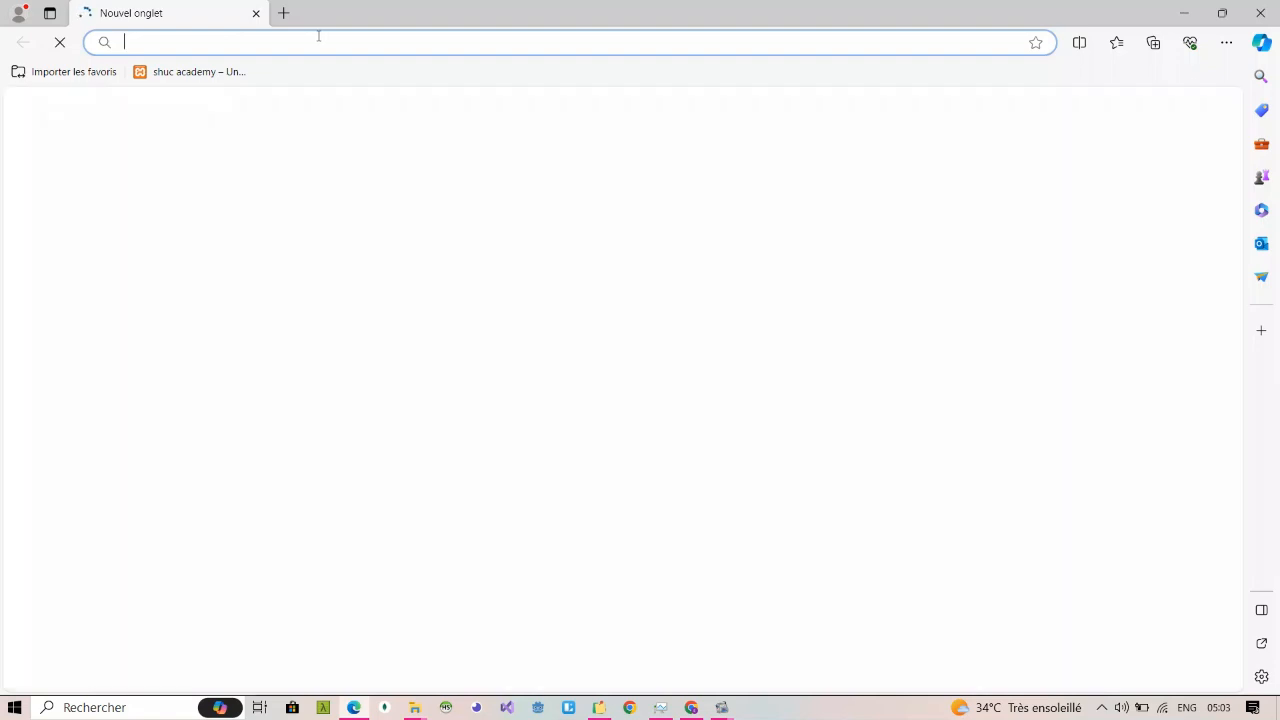
pyautogui.hotkey('ctrl', 'v')
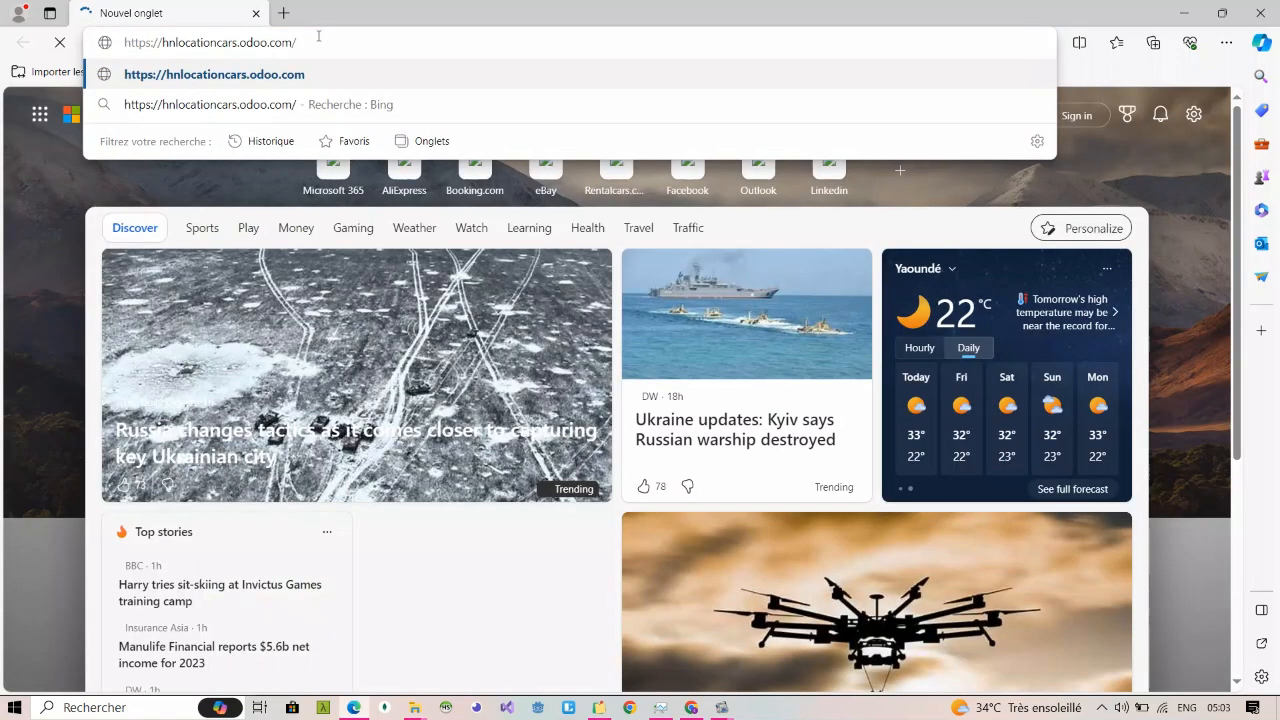
pyautogui.press('Return')
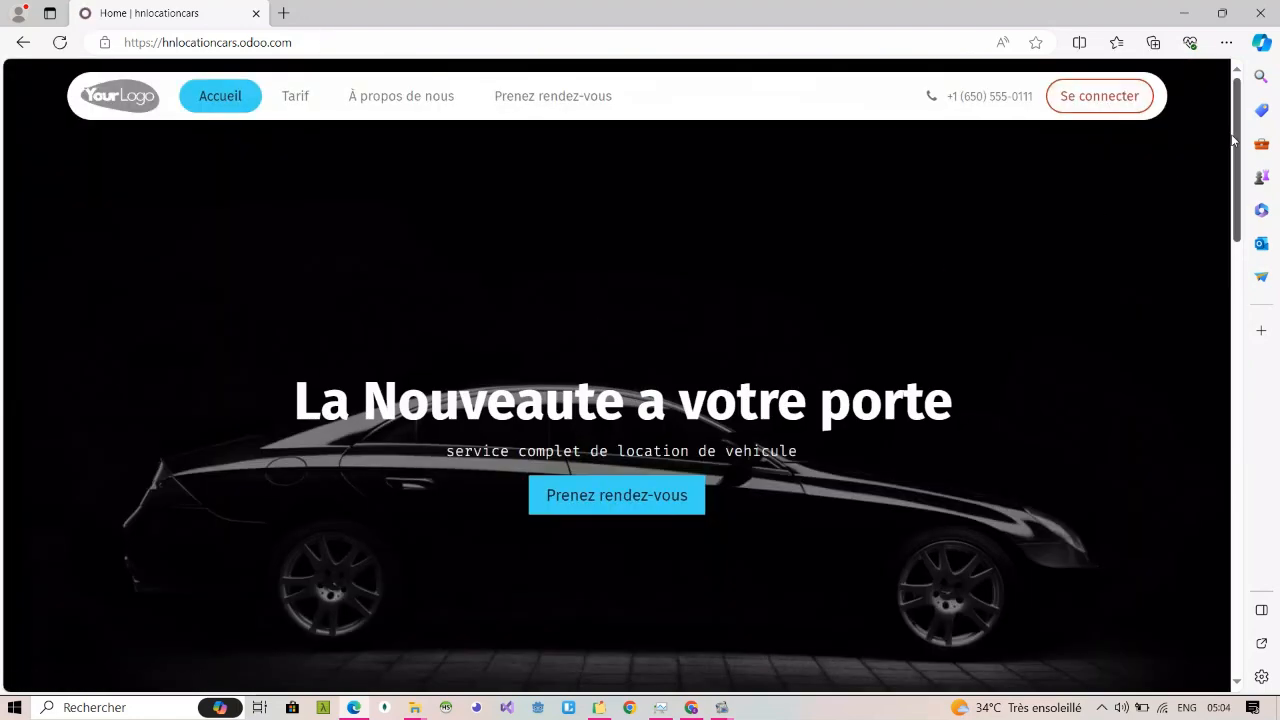
# Step: Look over the public home page's sections and open the Prenez rendez-vous contact page
pyautogui.moveTo(1233, 145); pyautogui.dragTo(1239, 351)
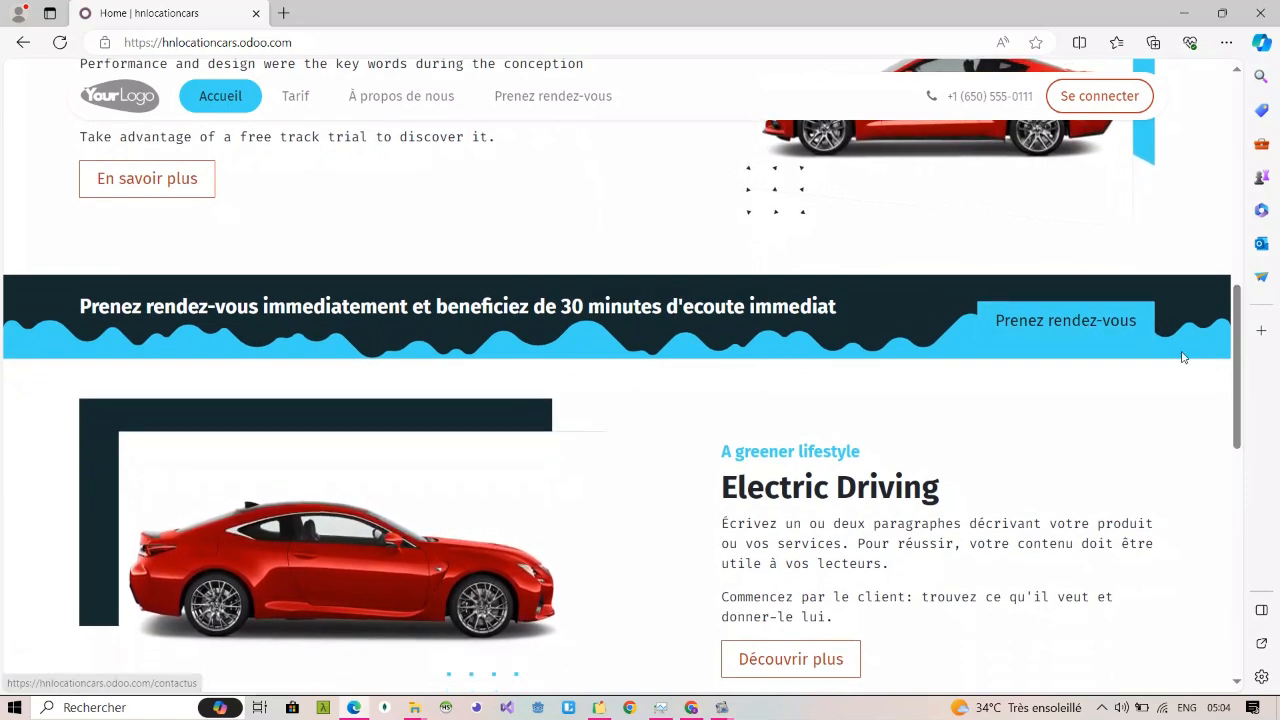
pyautogui.moveTo(1239, 369); pyautogui.dragTo(1237, 316)
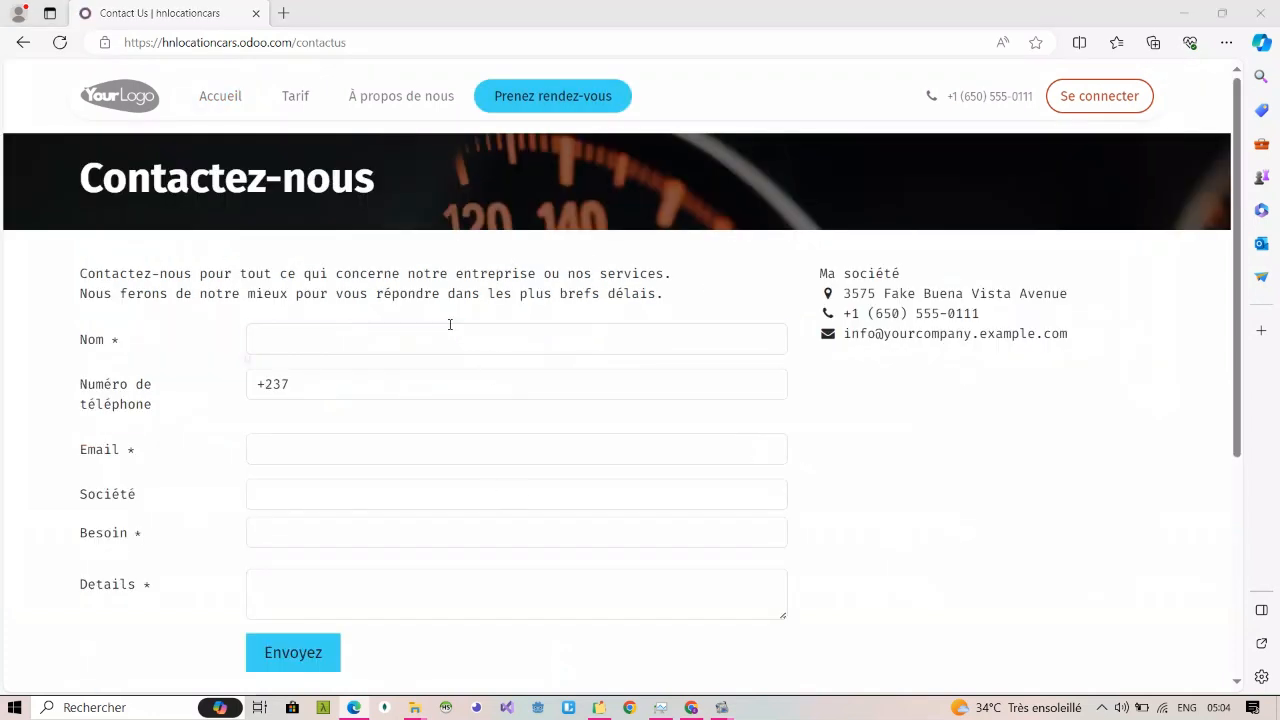
pyautogui.press('Escape')
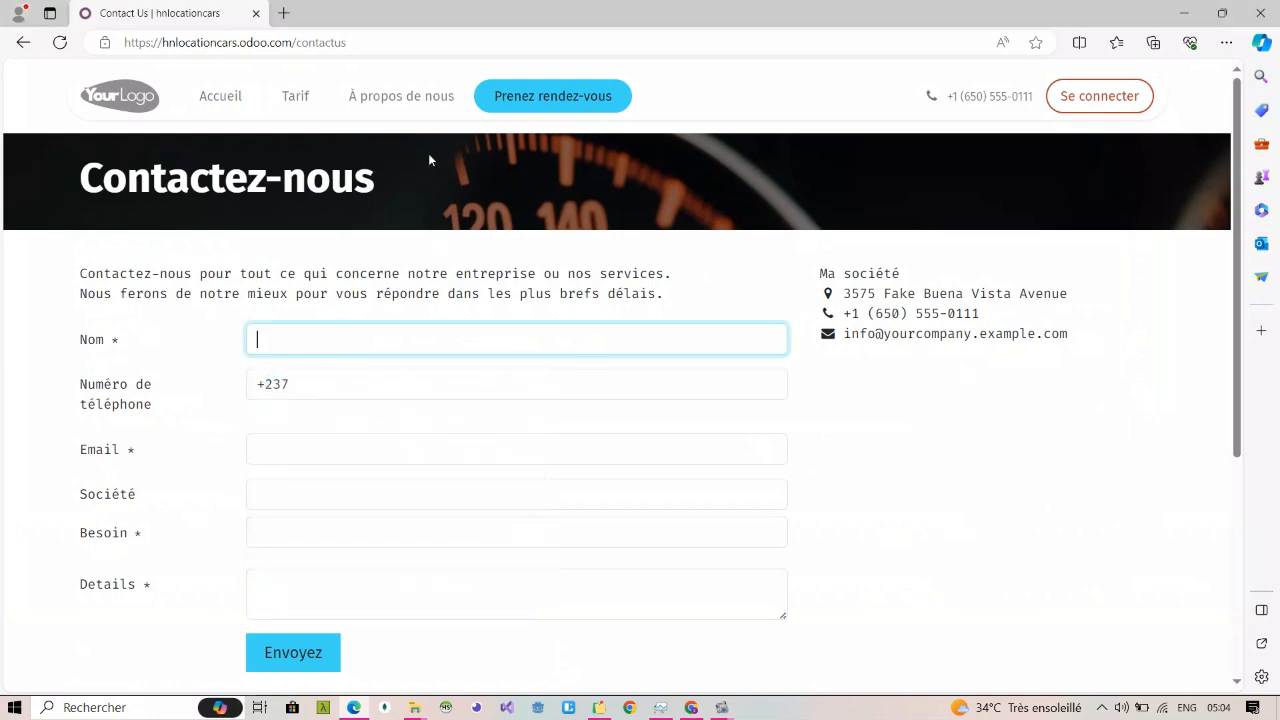
# Step: Fill in the visitor's name, phone number and e-mail address in the public contact form
pyautogui.click(385, 338)
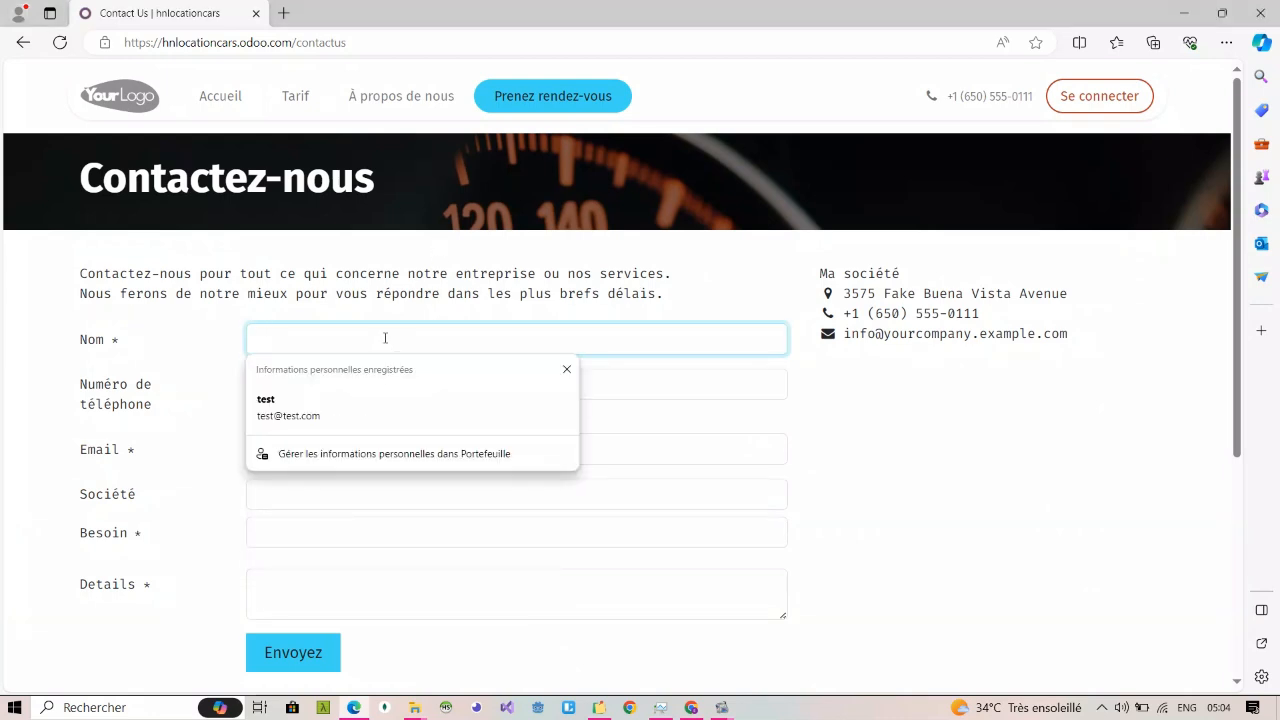
pyautogui.write('serge')
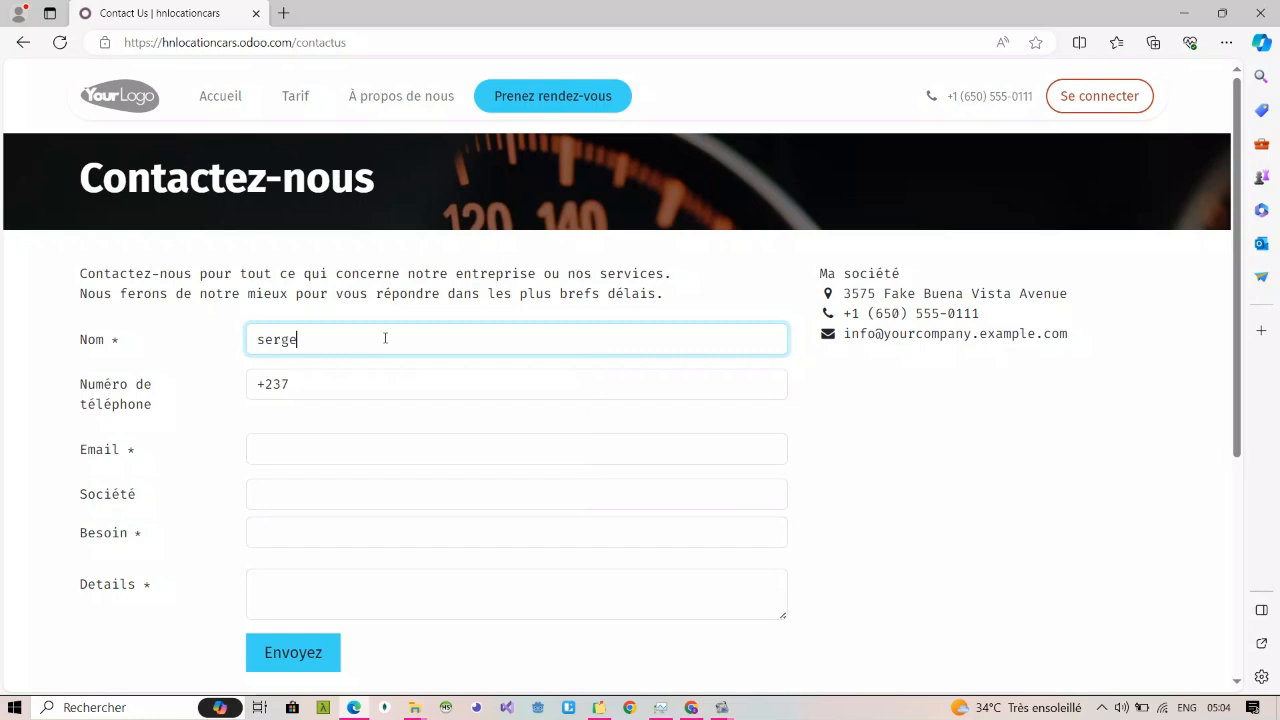
pyautogui.click(346, 388)
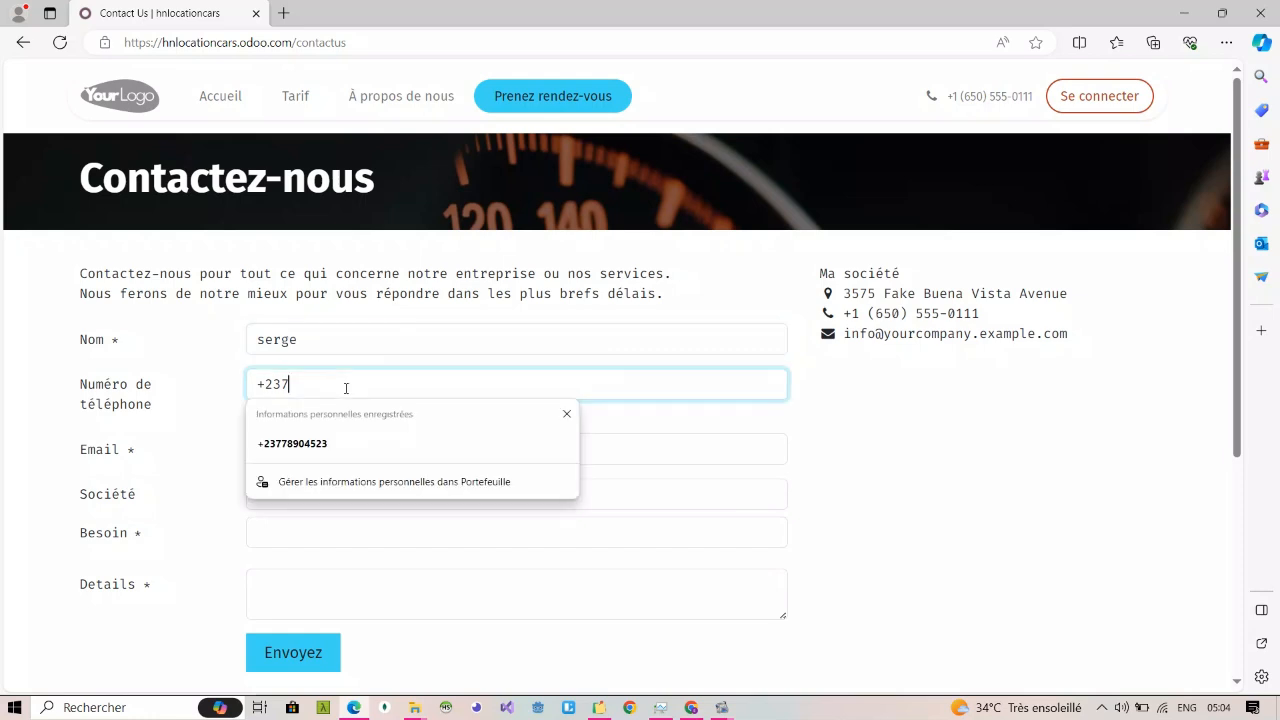
pyautogui.click(343, 445)
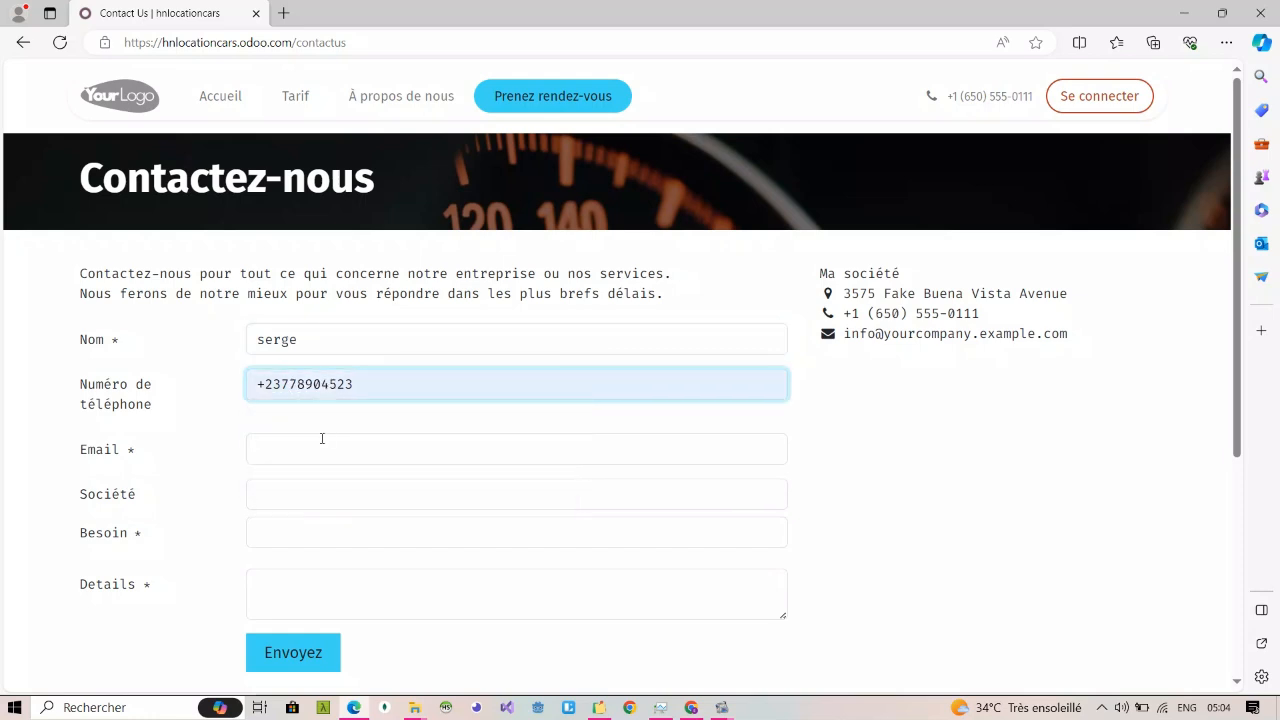
pyautogui.click(321, 438)
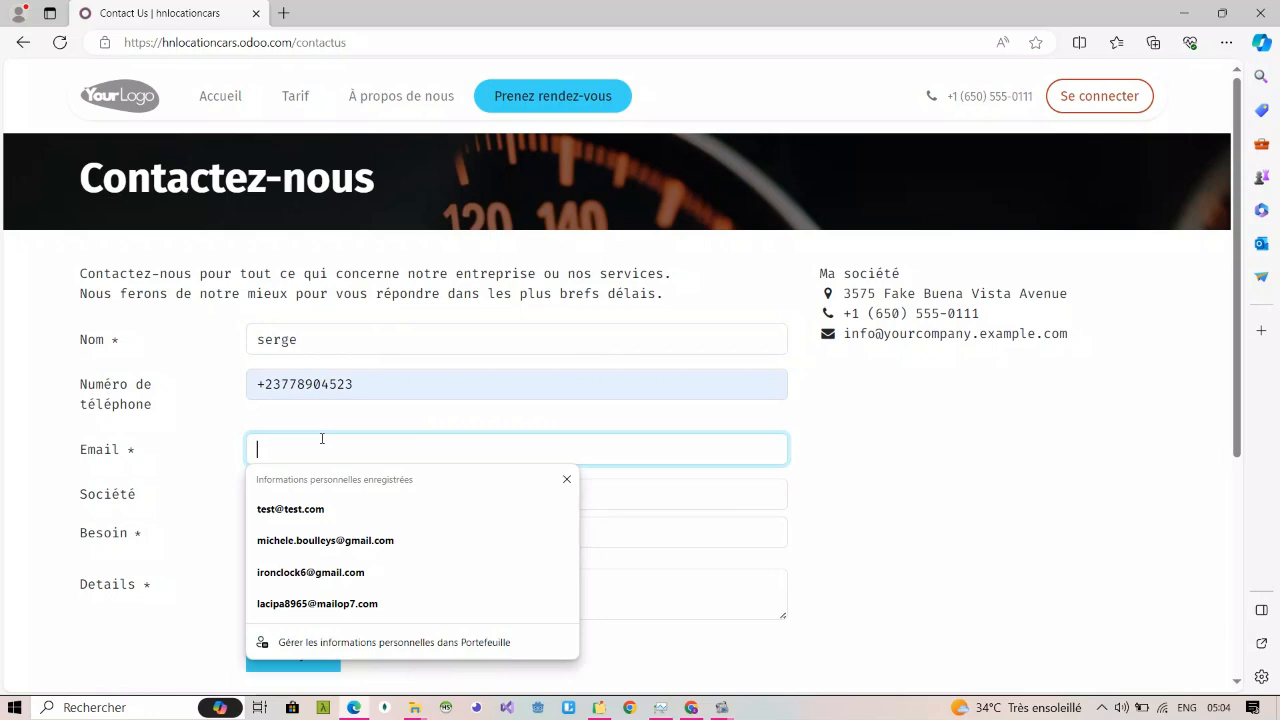
pyautogui.click(285, 512)
# Step: Leave Société empty and enter "louer un pickup" as the Besoin in the contact form
pyautogui.click(344, 497)
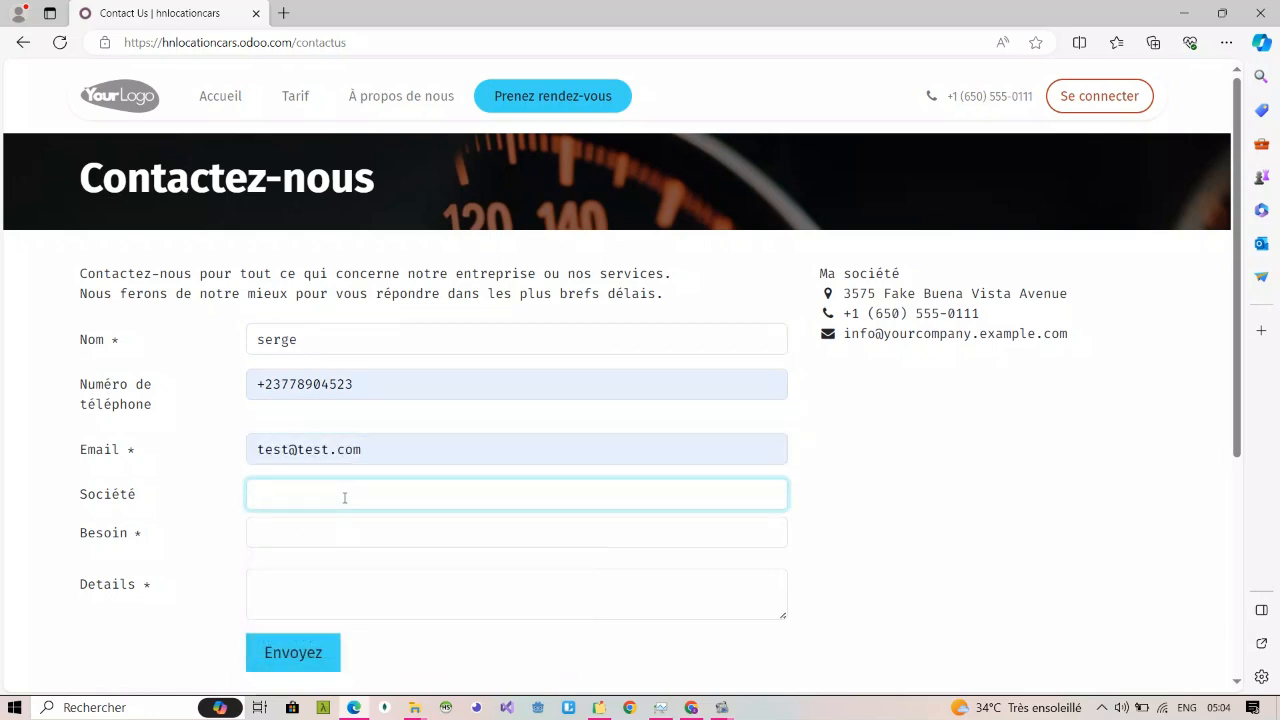
pyautogui.click(332, 537)
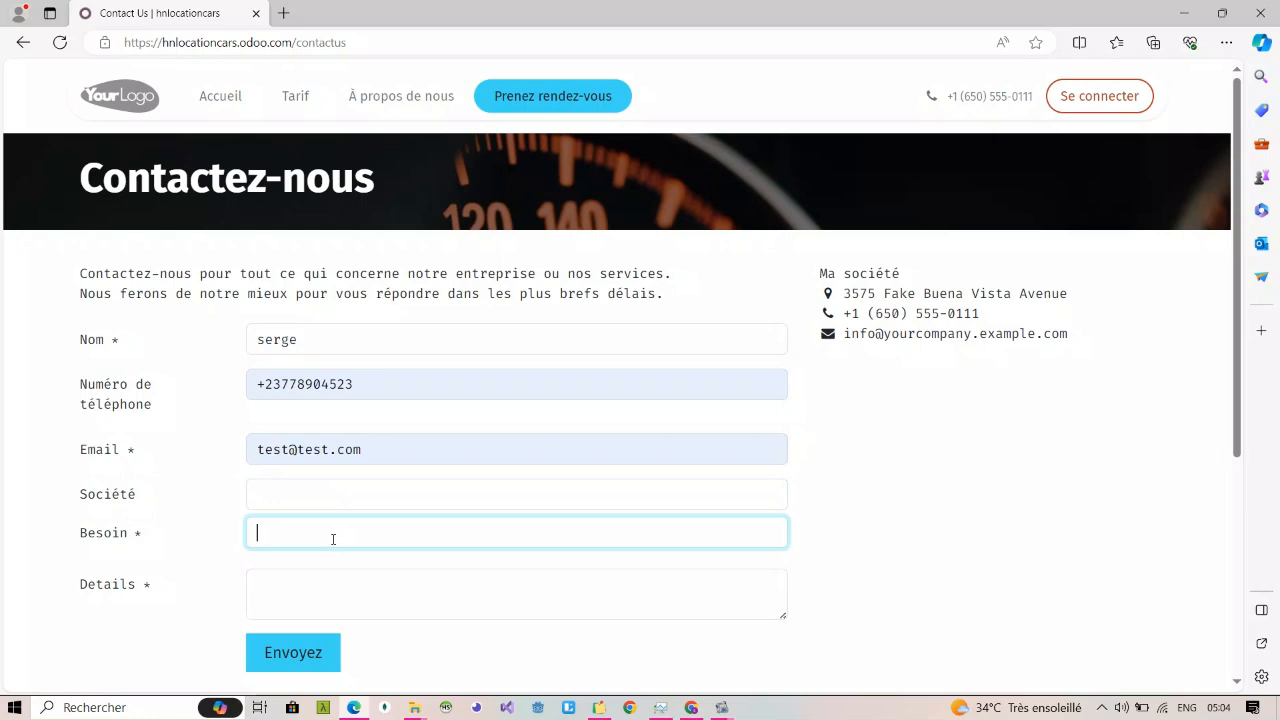
pyautogui.write('louer un pickup')
# Step: Enter "pour 5 jour besoin d'une reduction merci" as the Details and submit the contact form
pyautogui.click(322, 590)
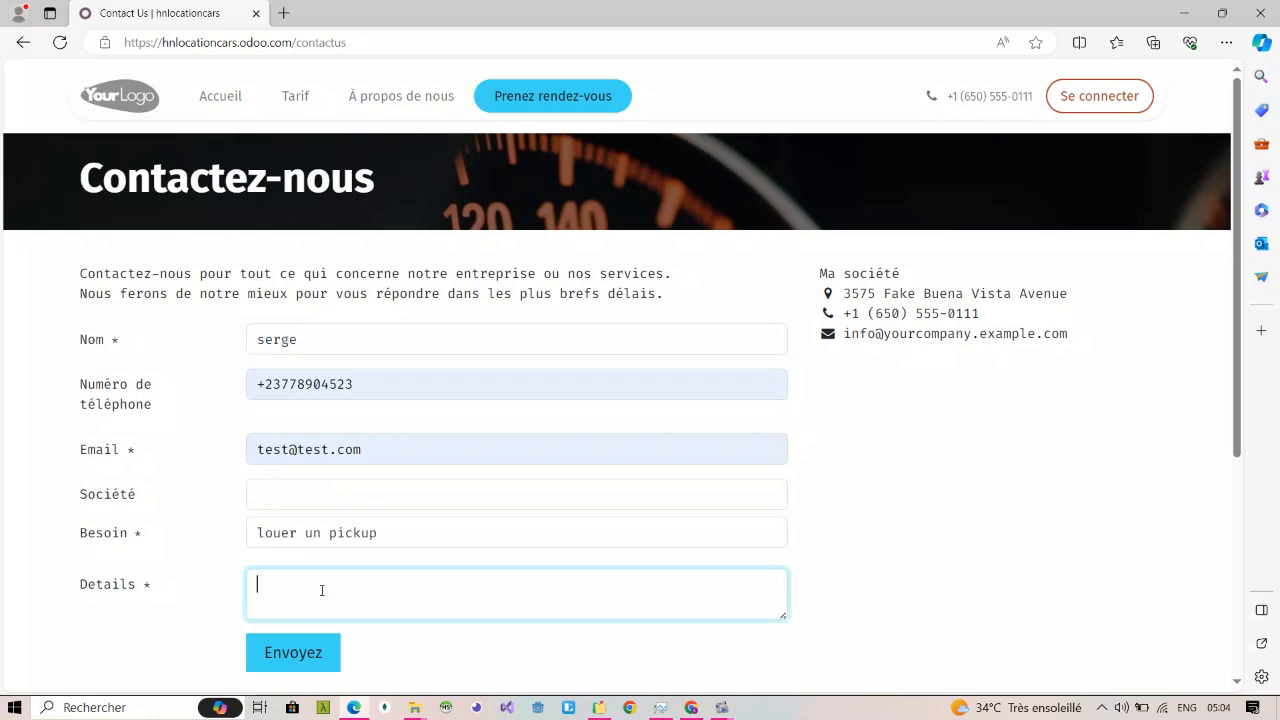
pyautogui.write("pour 5 jour besoin d'une reduction merci")
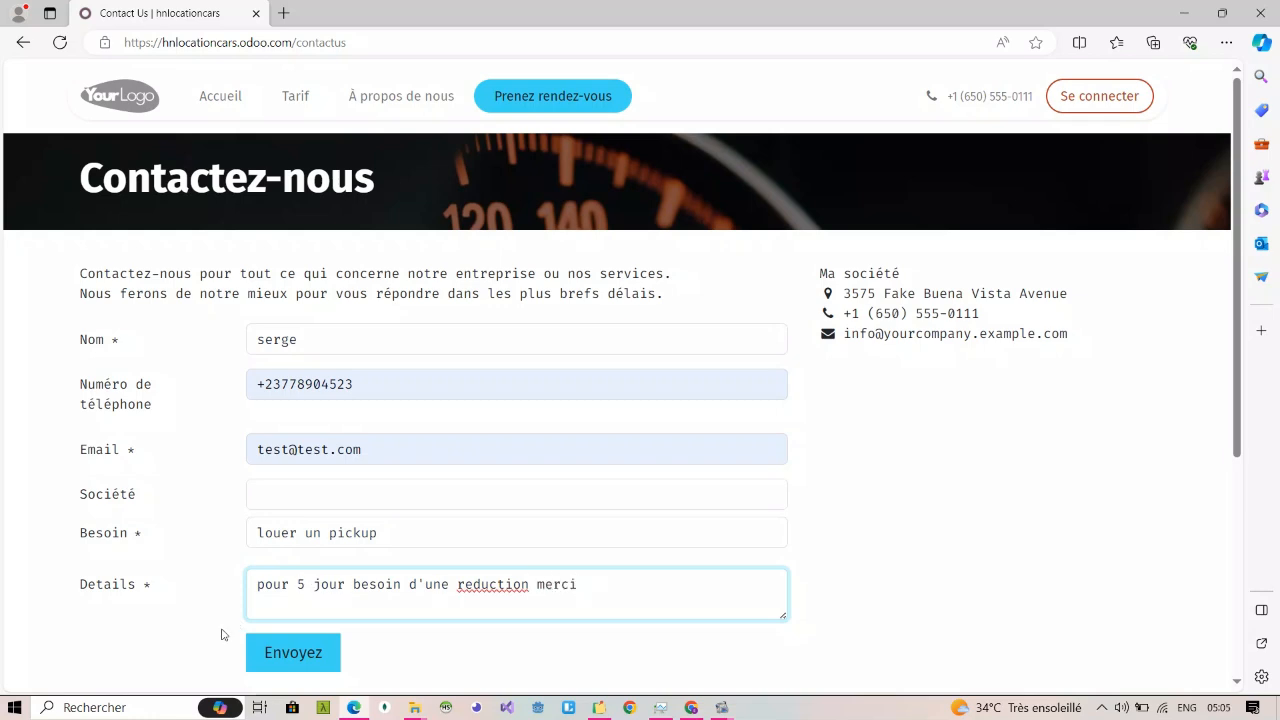
pyautogui.click(292, 652)
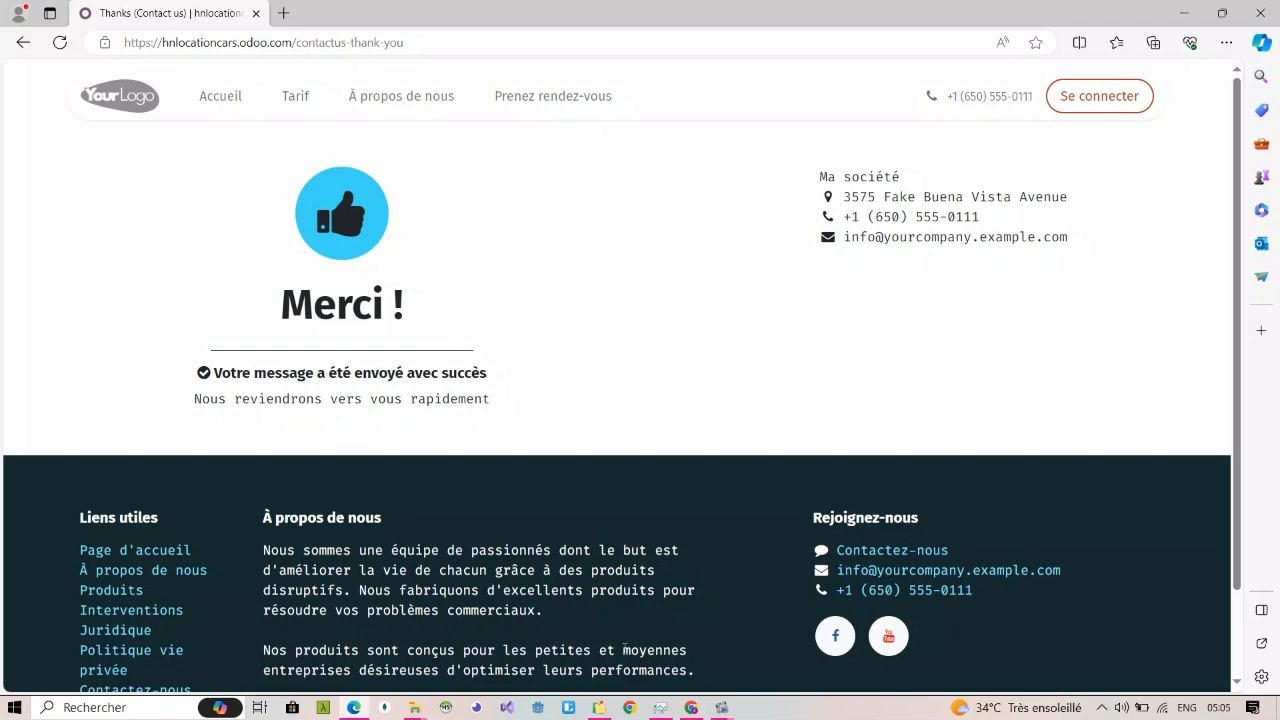
# Step: Switch to Chrome under the form recipient's profile and open the Gmail inbox
pyautogui.click(630, 708)
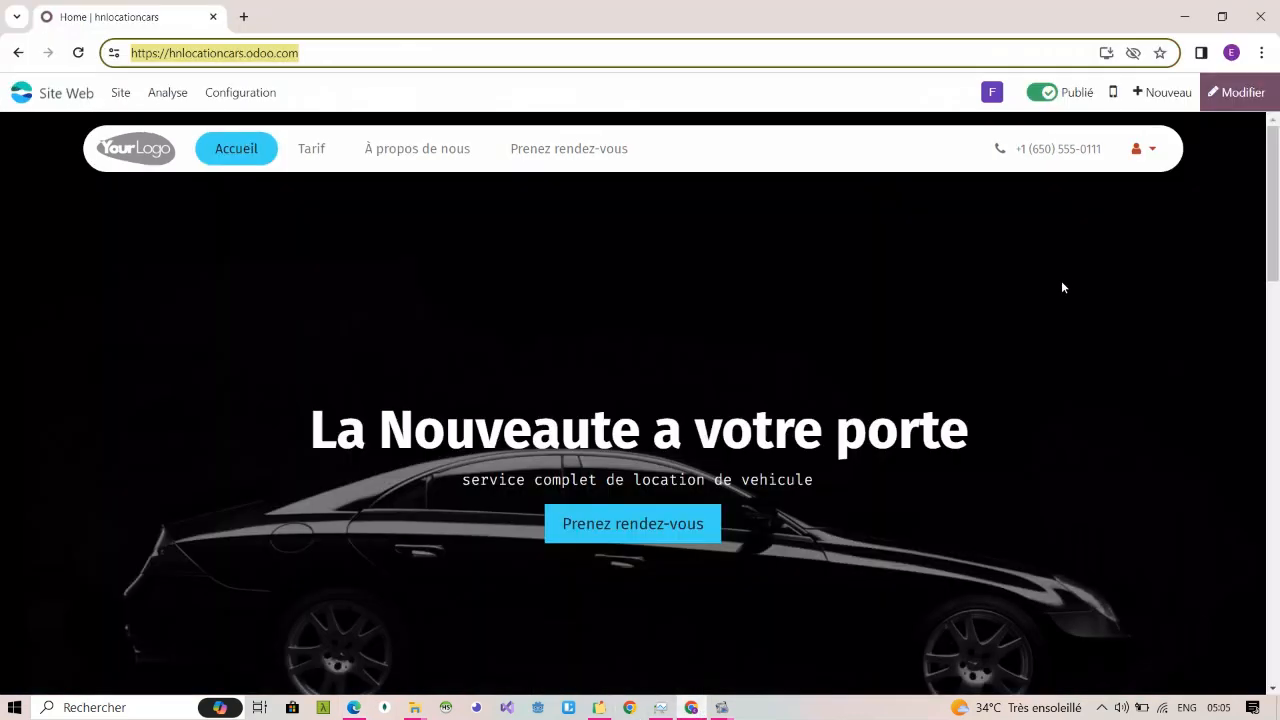
pyautogui.click(1231, 52)
pyautogui.click(1063, 393)
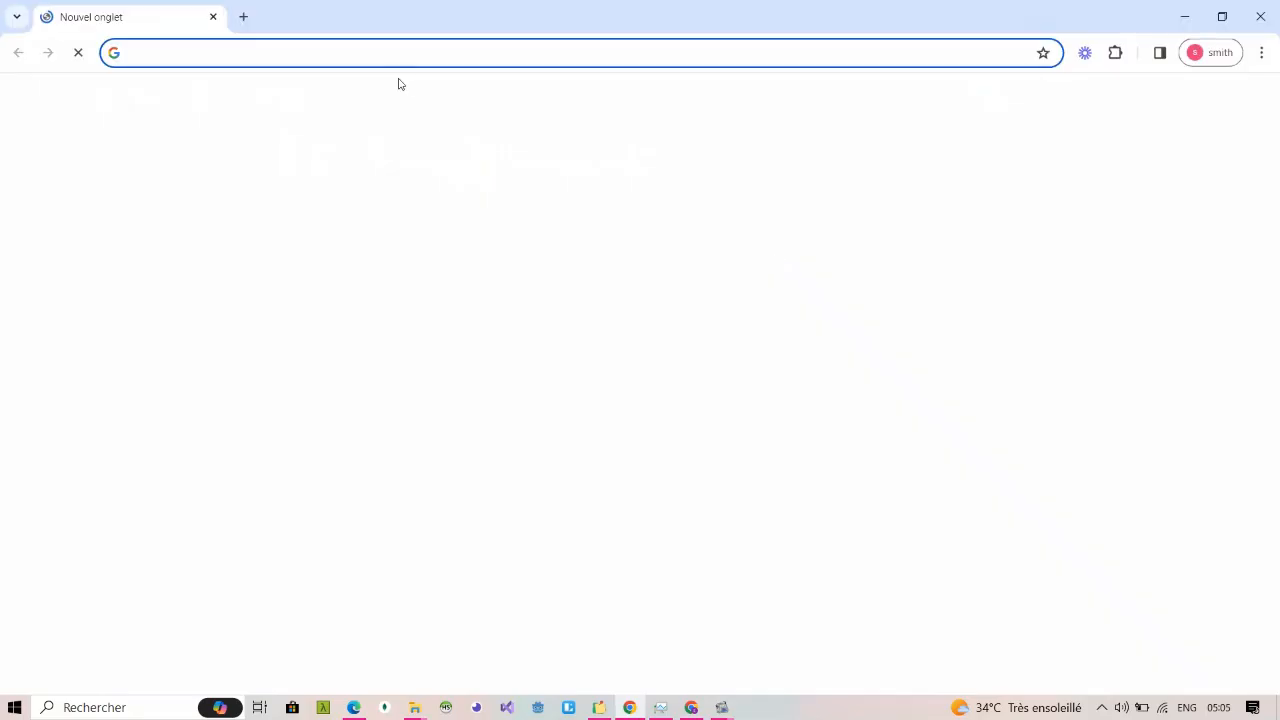
pyautogui.click(363, 62)
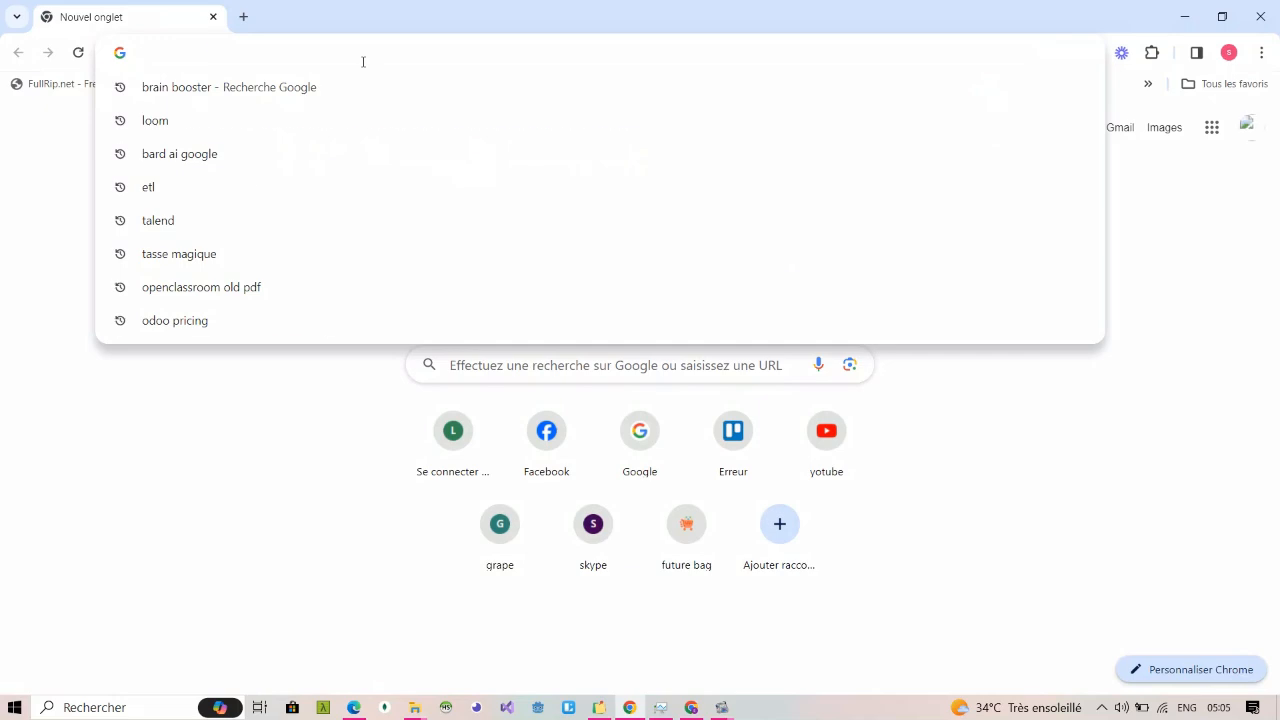
pyautogui.write('gma')
pyautogui.press('Return')
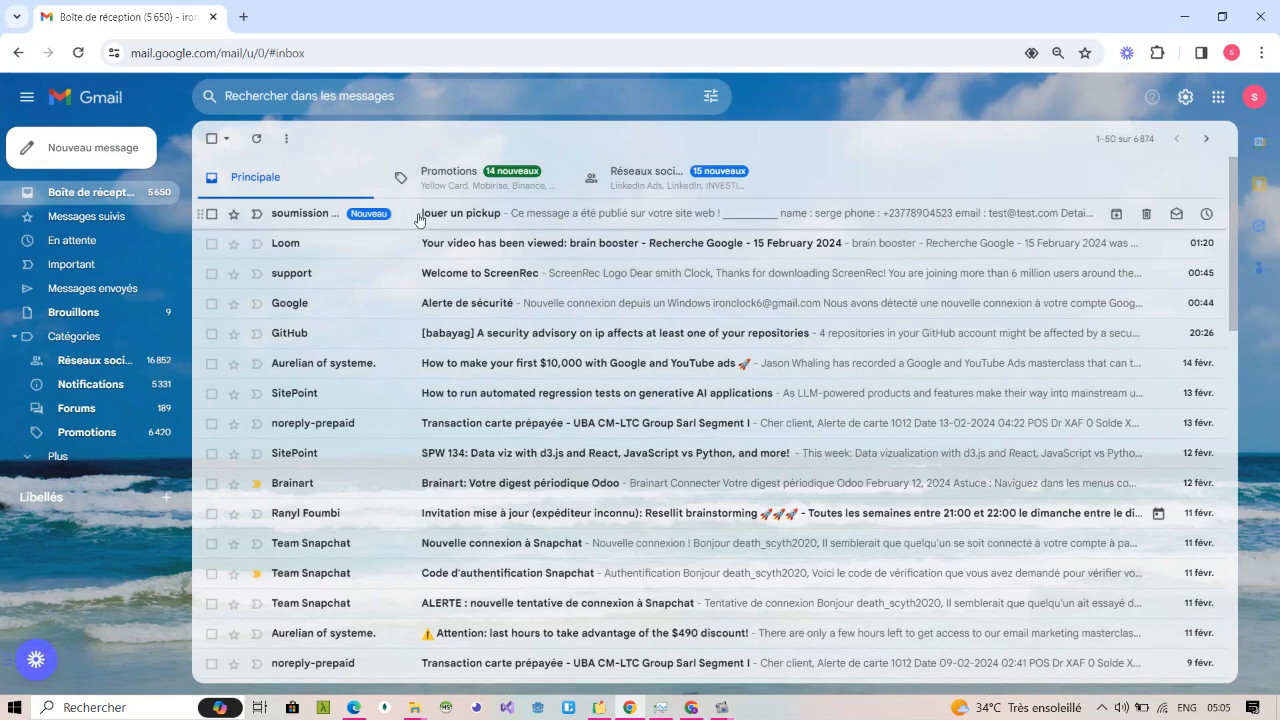
# Step: Open the new "louer un pickup" message and check its subject and the submitted form details
pyautogui.click(340, 214)
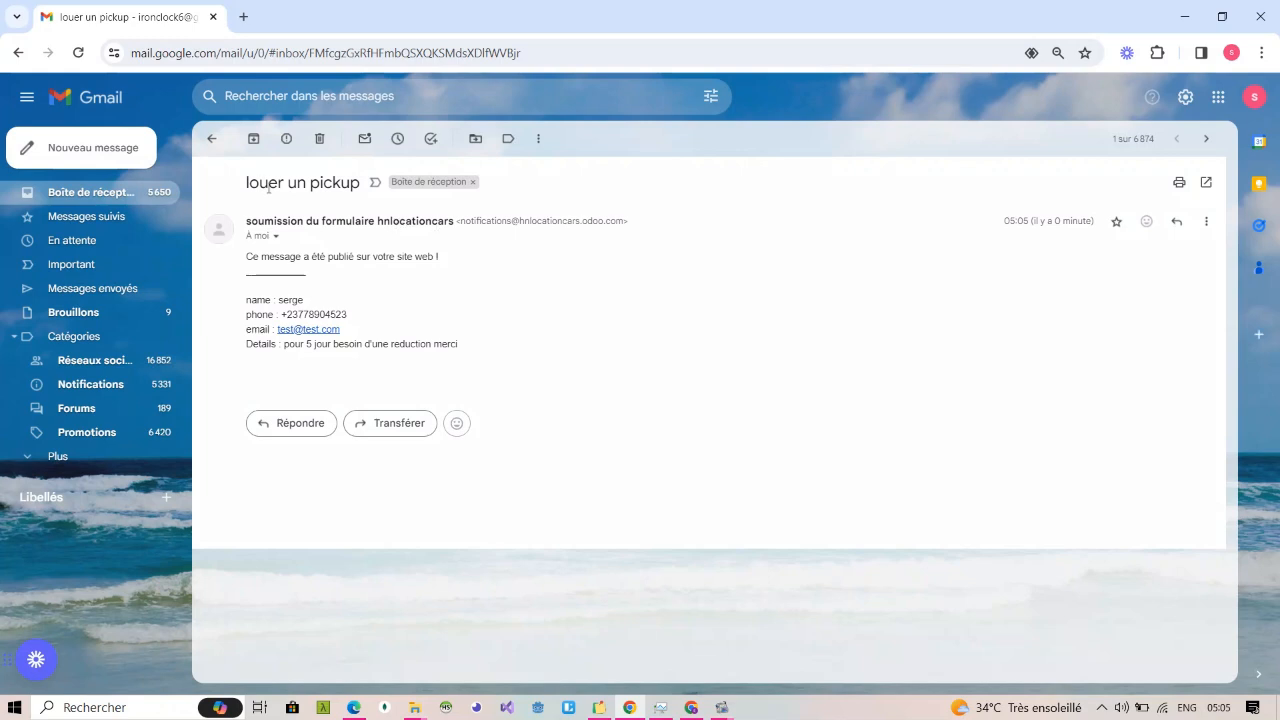
pyautogui.moveTo(247, 182); pyautogui.dragTo(360, 189)
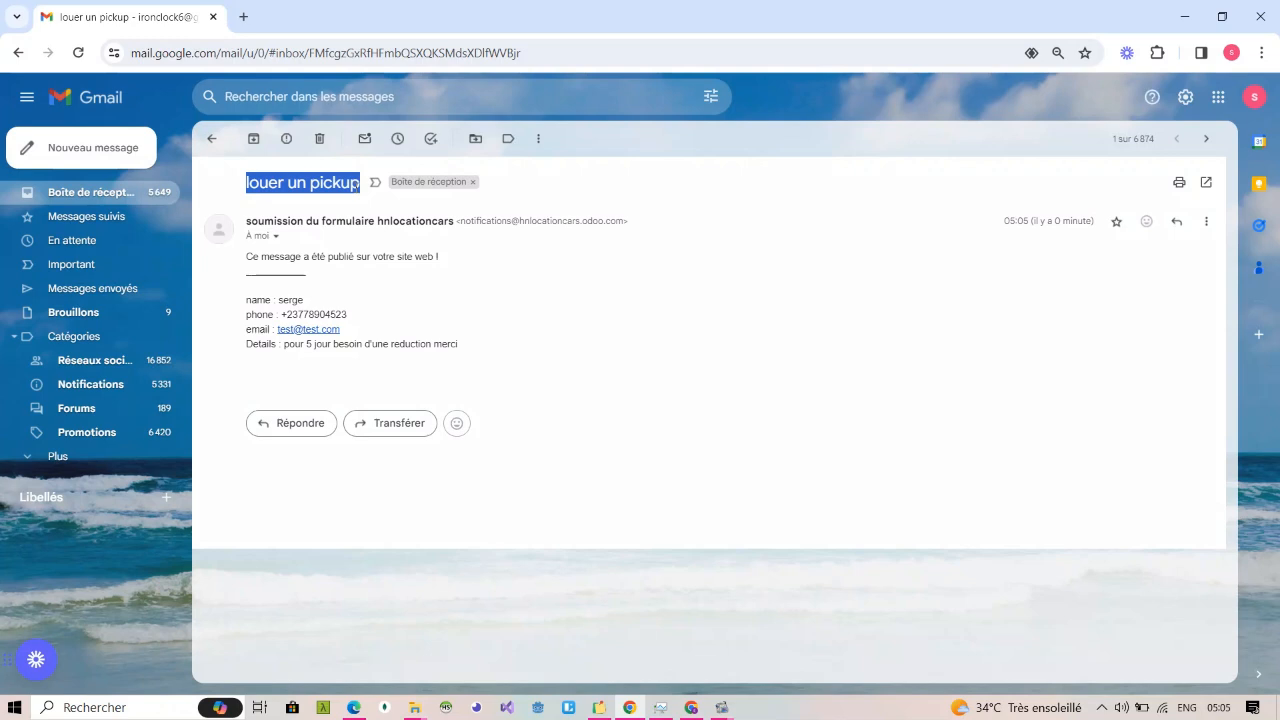
pyautogui.click(315, 287)
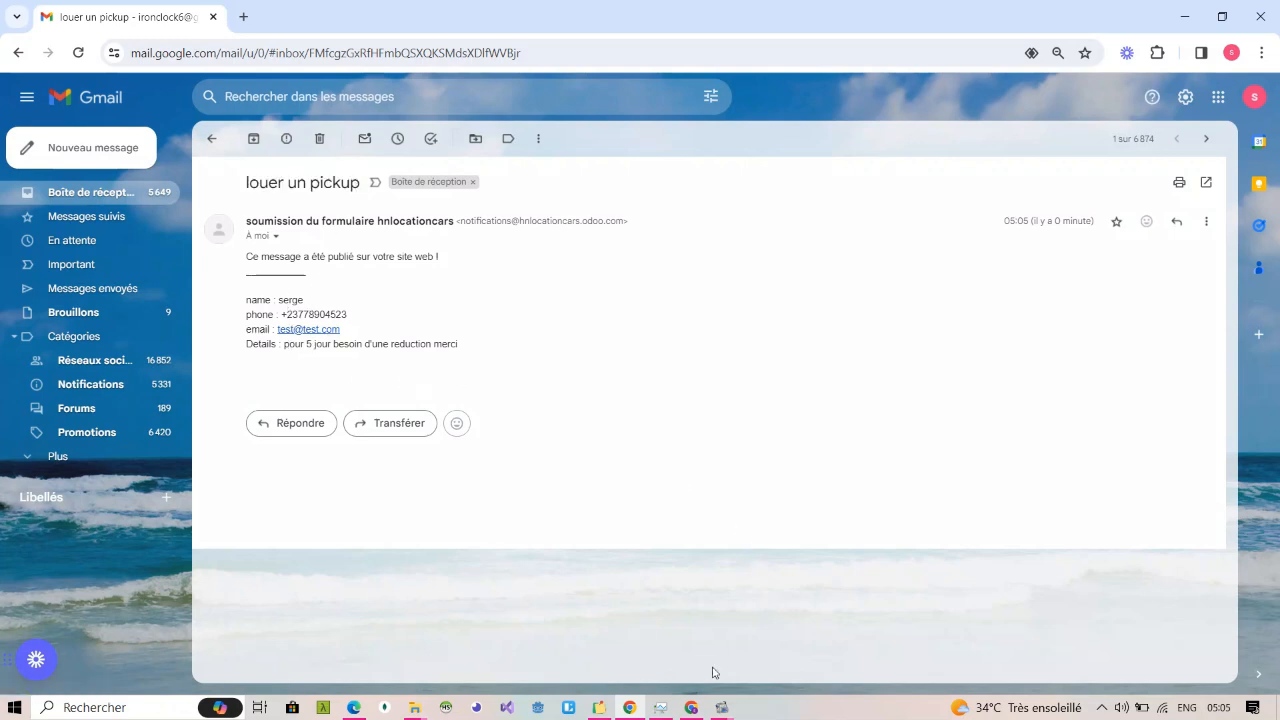
# Step: Switch back to the Chrome window with the Odoo site and examine the Analytique visitor statistics report
pyautogui.click(694, 709)
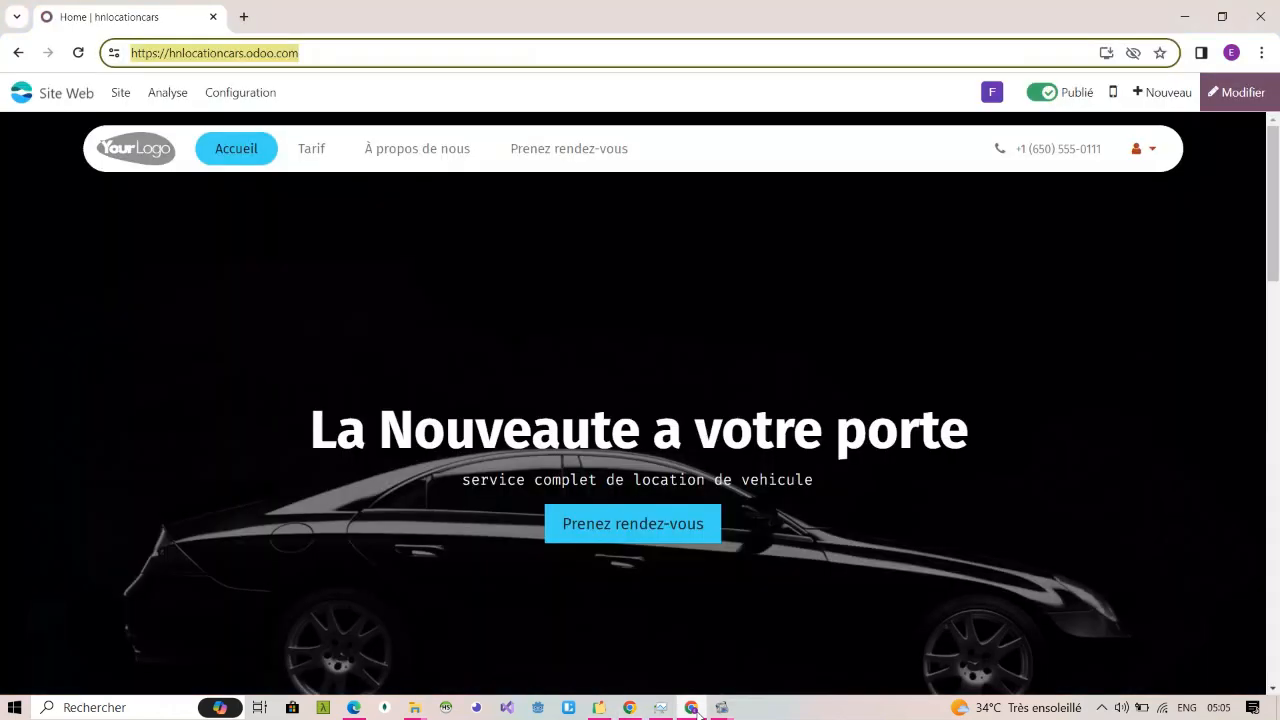
pyautogui.click(791, 391)
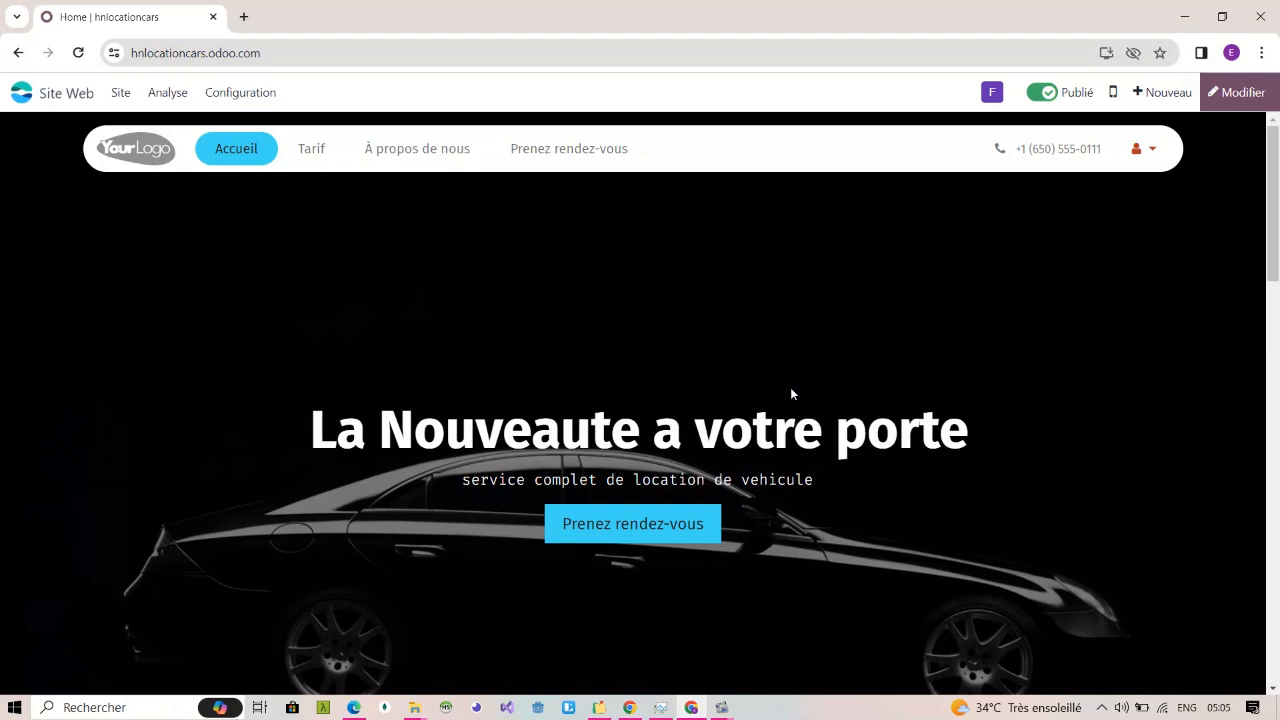
pyautogui.click(152, 92)
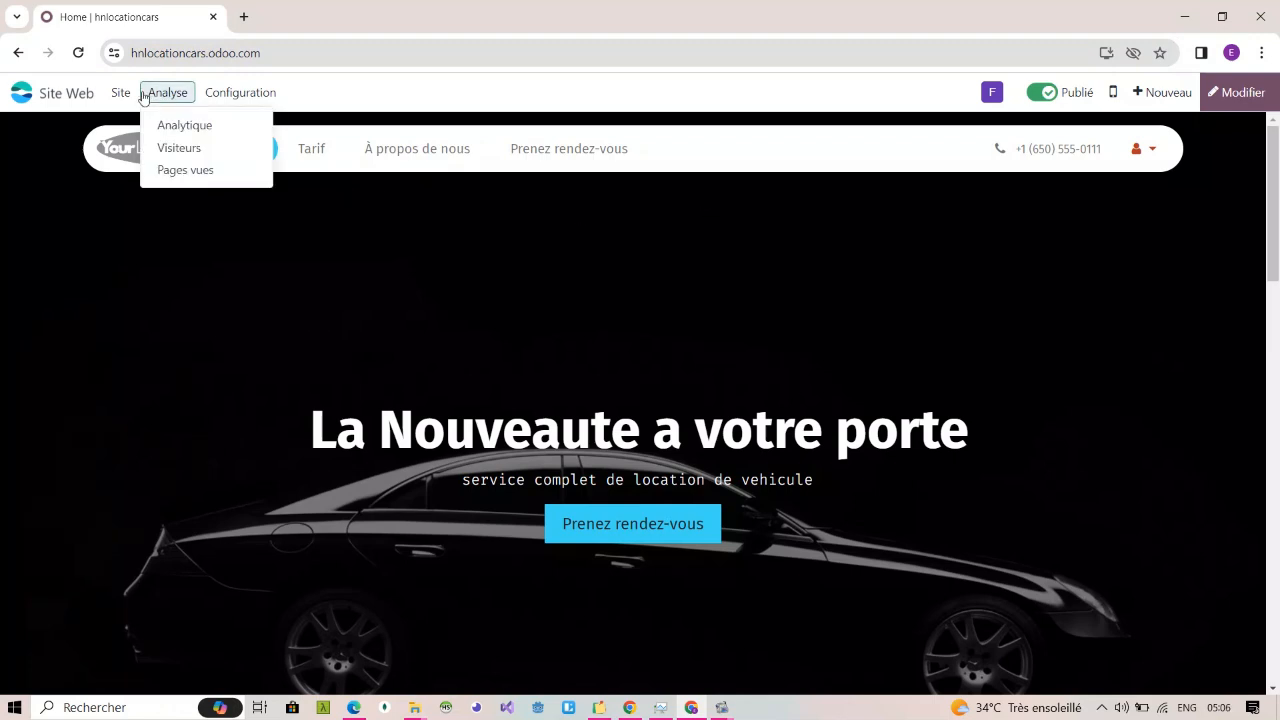
pyautogui.click(178, 128)
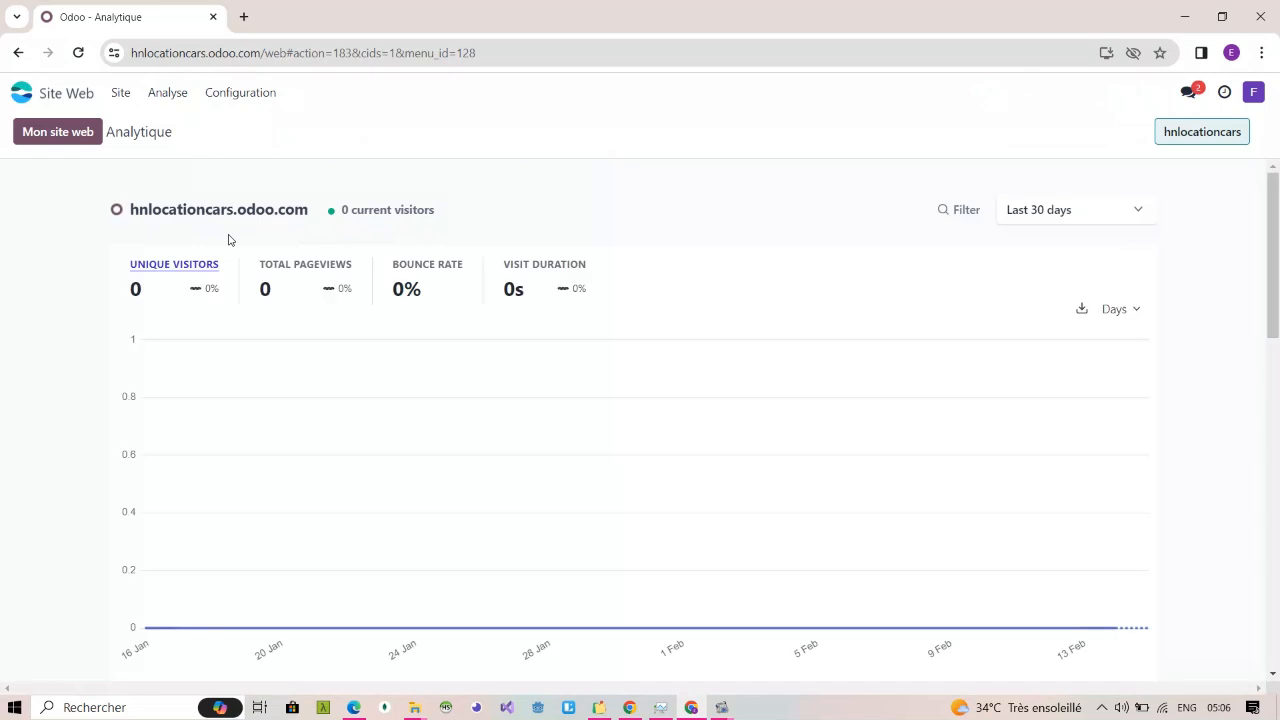
pyautogui.scroll(-10, 228, 240)
pyautogui.scroll(9, 228, 240)
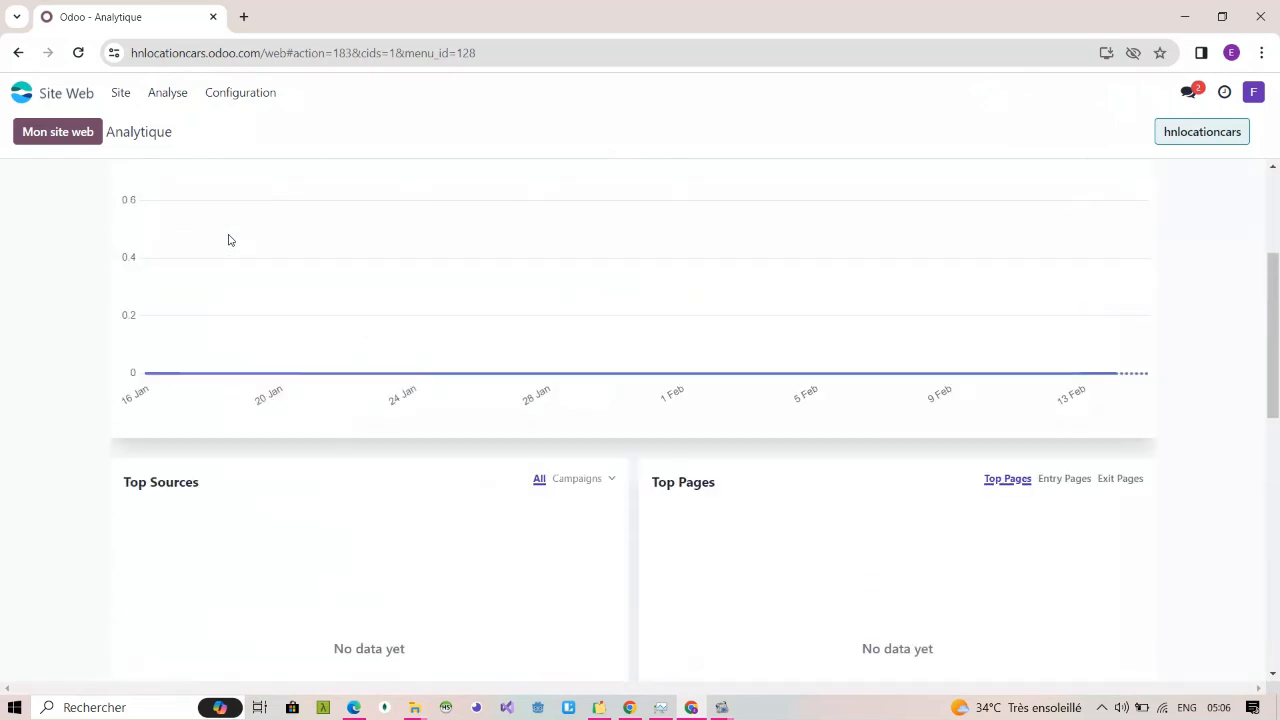
pyautogui.scroll(-8, 228, 240)
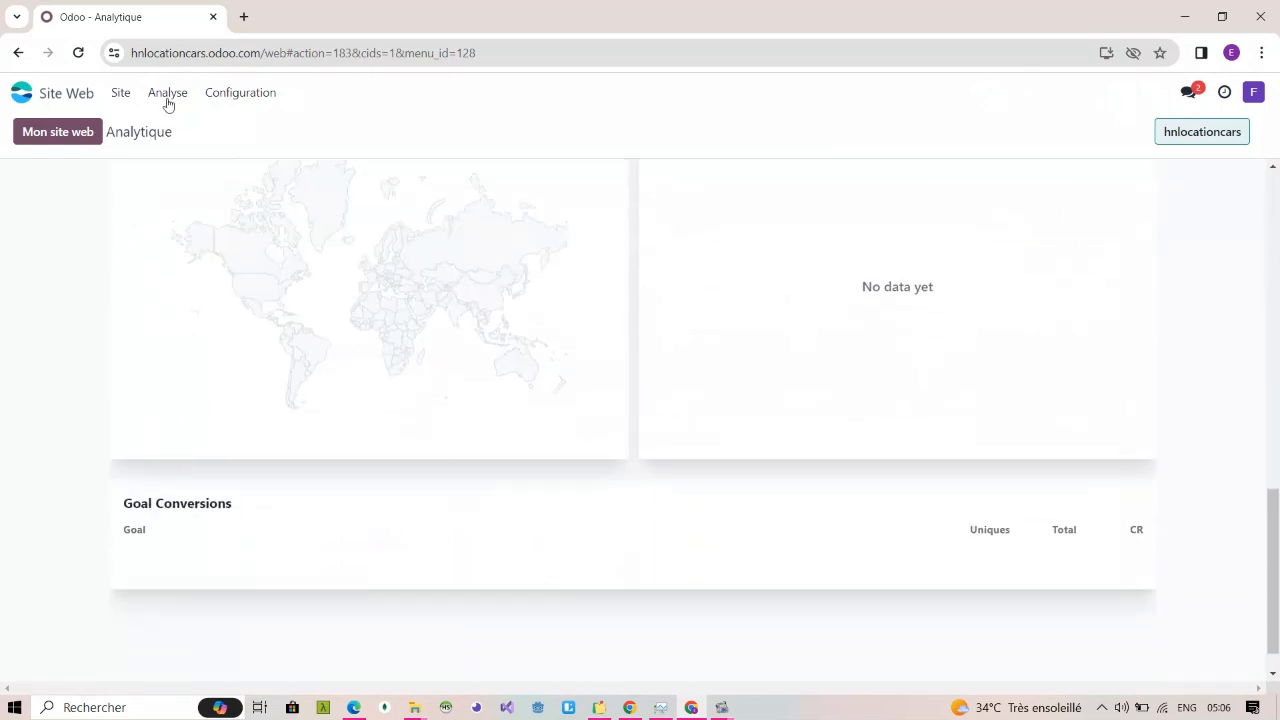
# Step: Return to the site's home page and view its "Optimiser le référencement" settings, closing them without changes
pyautogui.click(128, 92)
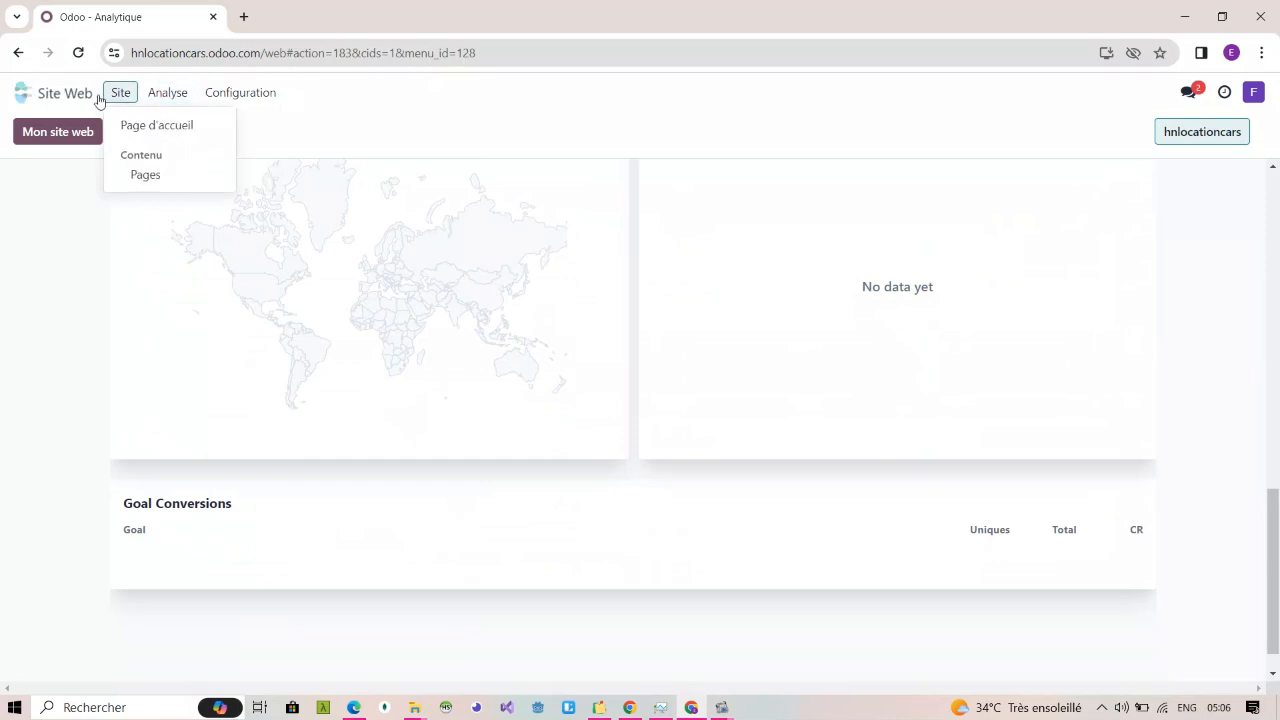
pyautogui.click(137, 125)
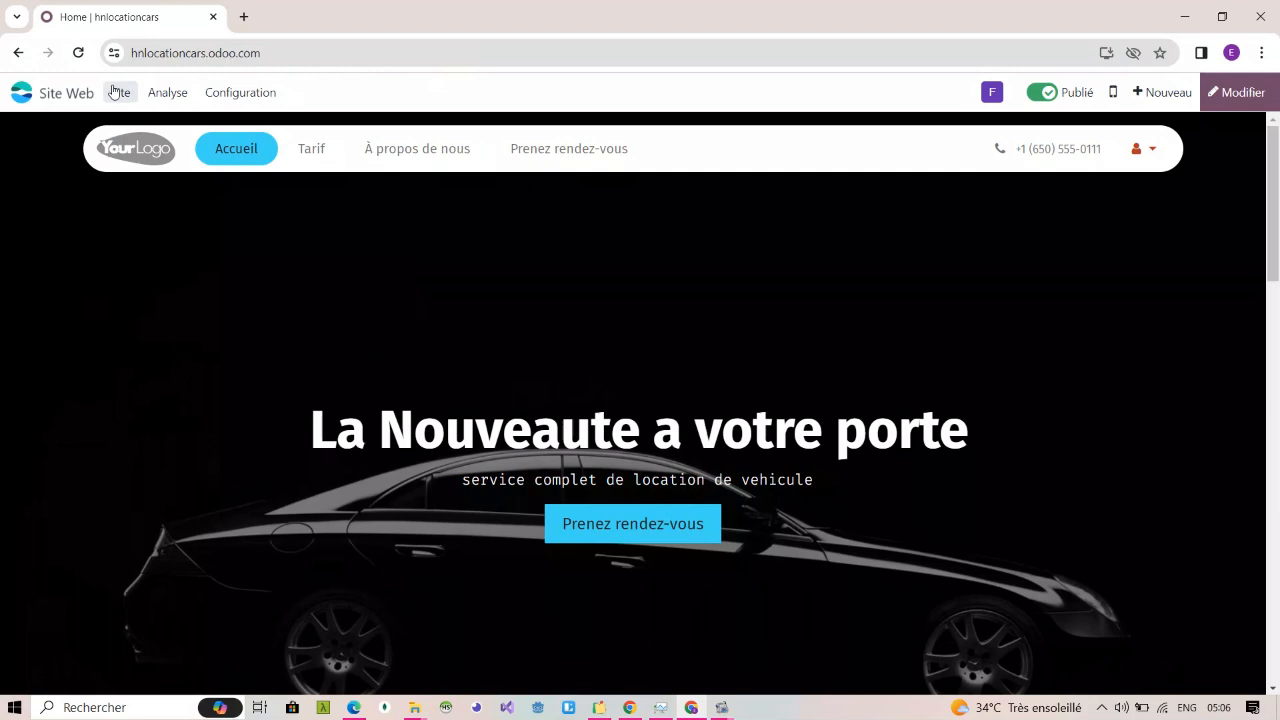
pyautogui.click(115, 92)
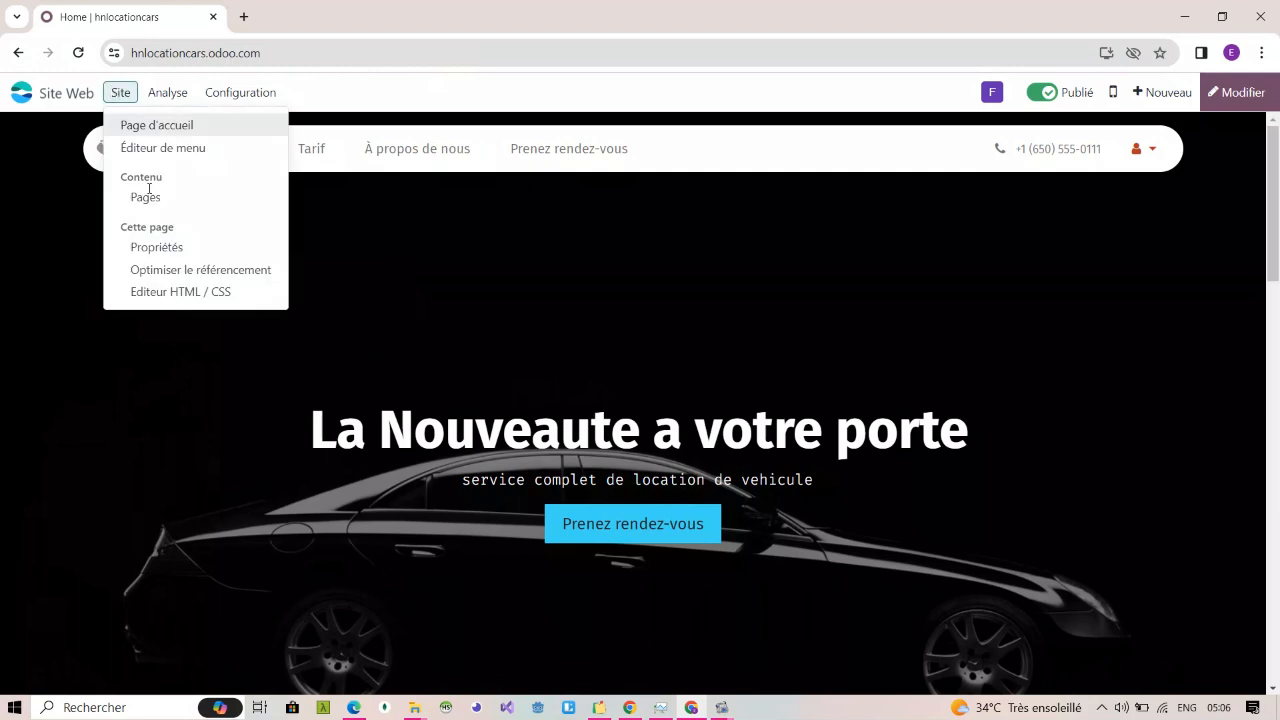
pyautogui.click(184, 277)
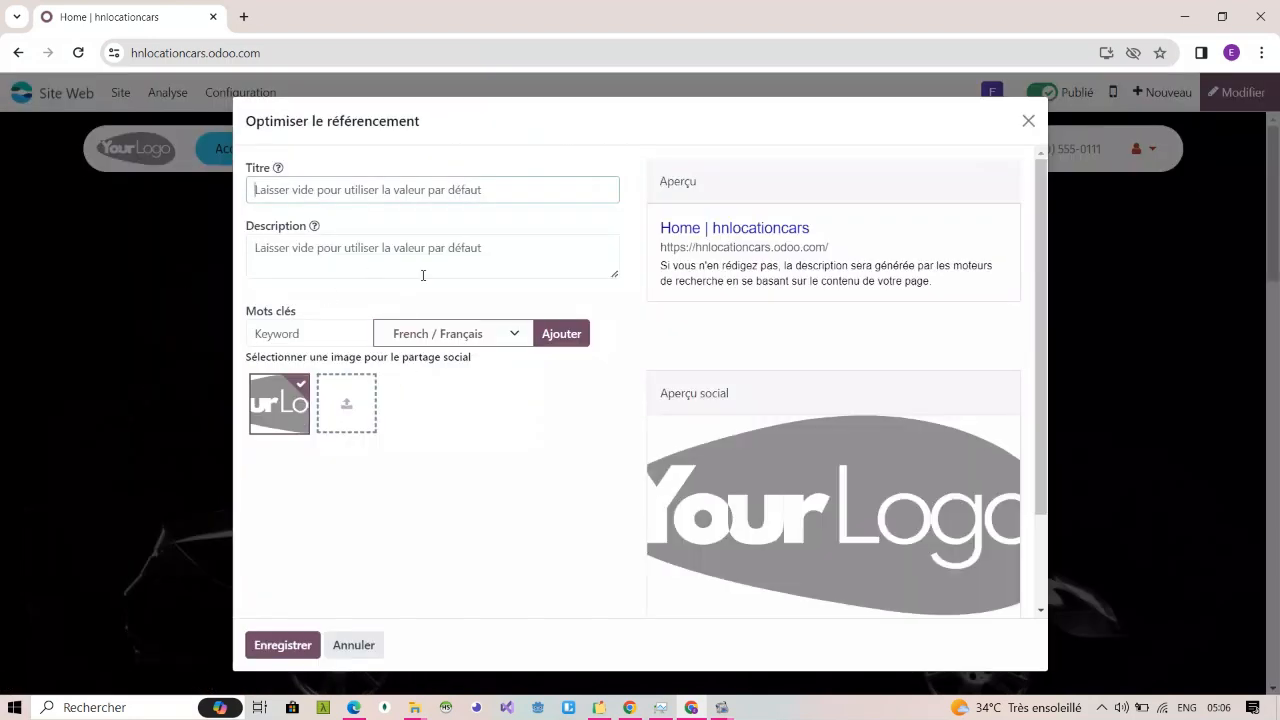
pyautogui.click(1028, 120)
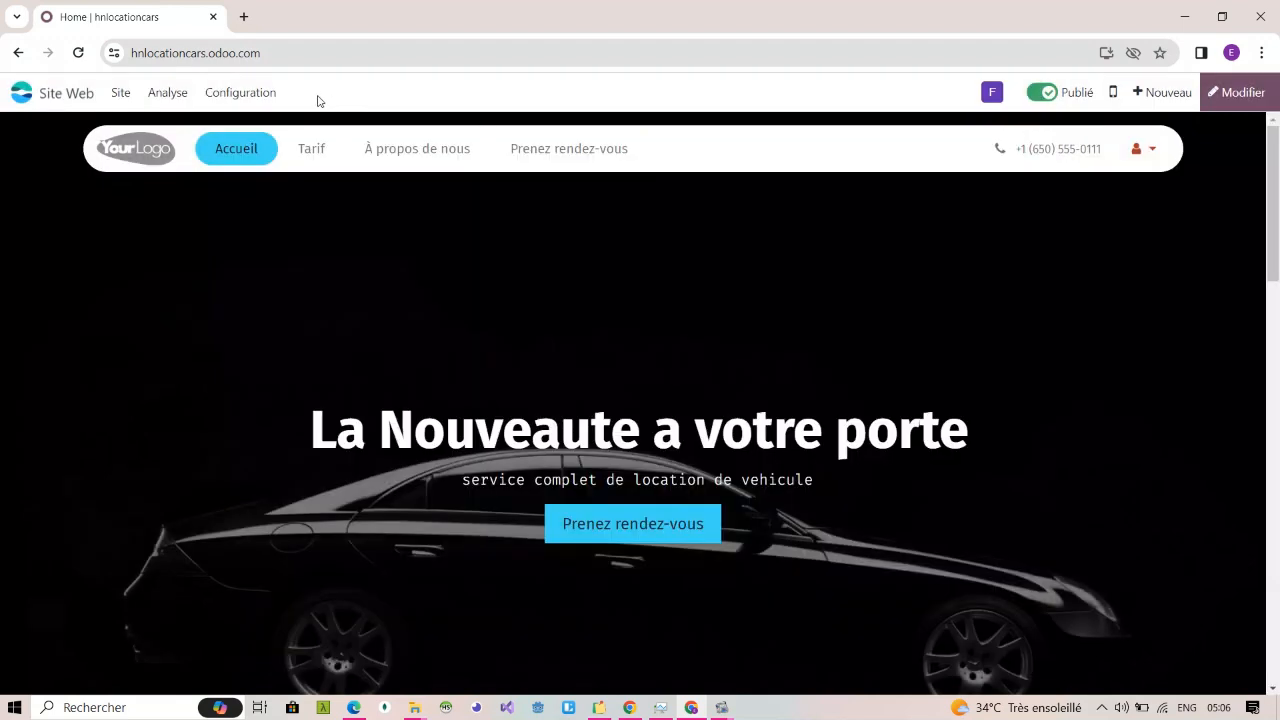